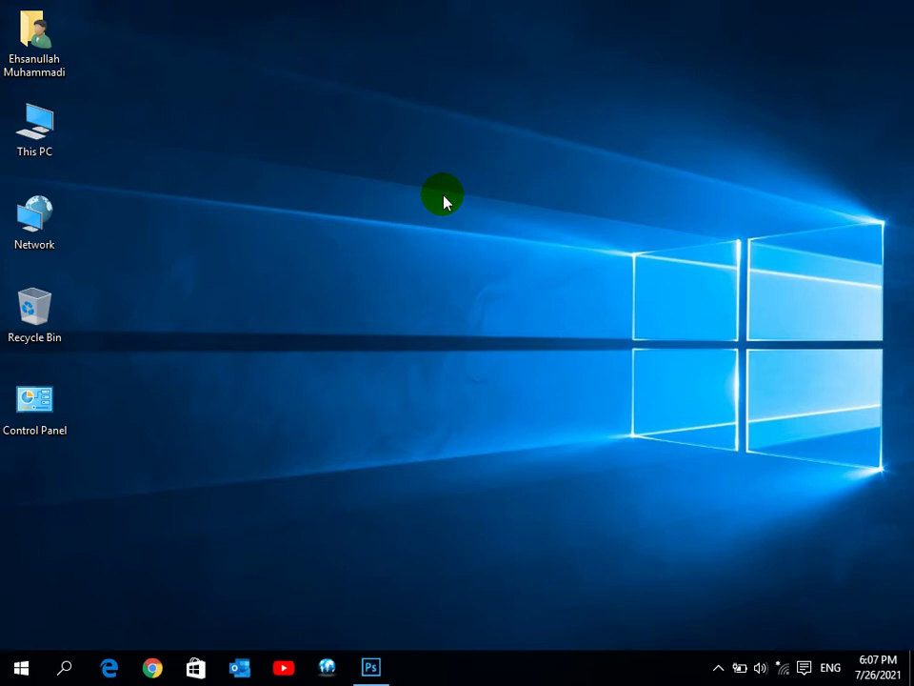
# - Restore the Photoshop window from the taskbar and select the Move tool
pyautogui.click(373, 669)
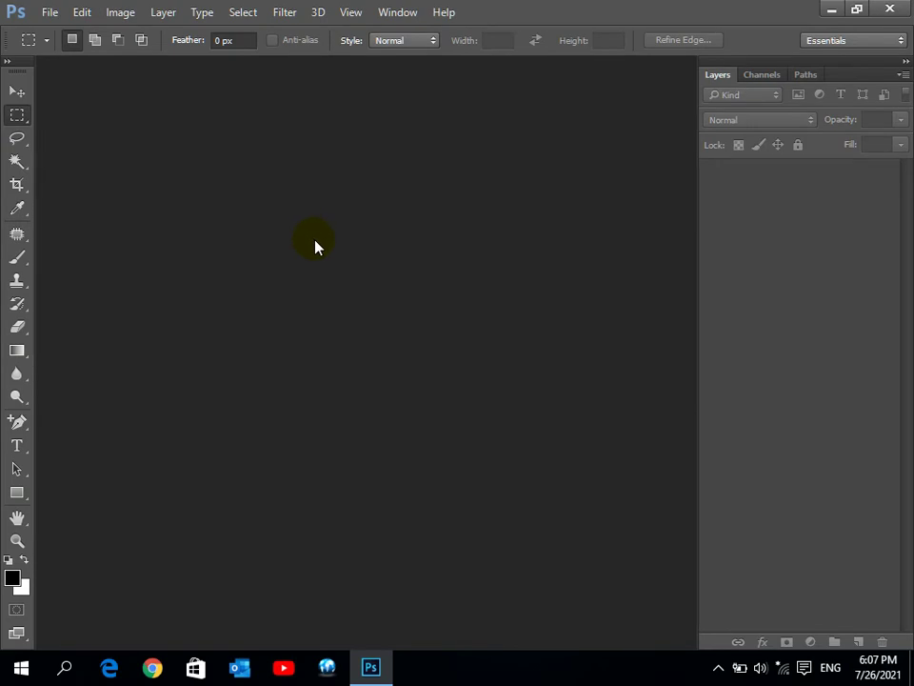
pyautogui.click(17, 92)
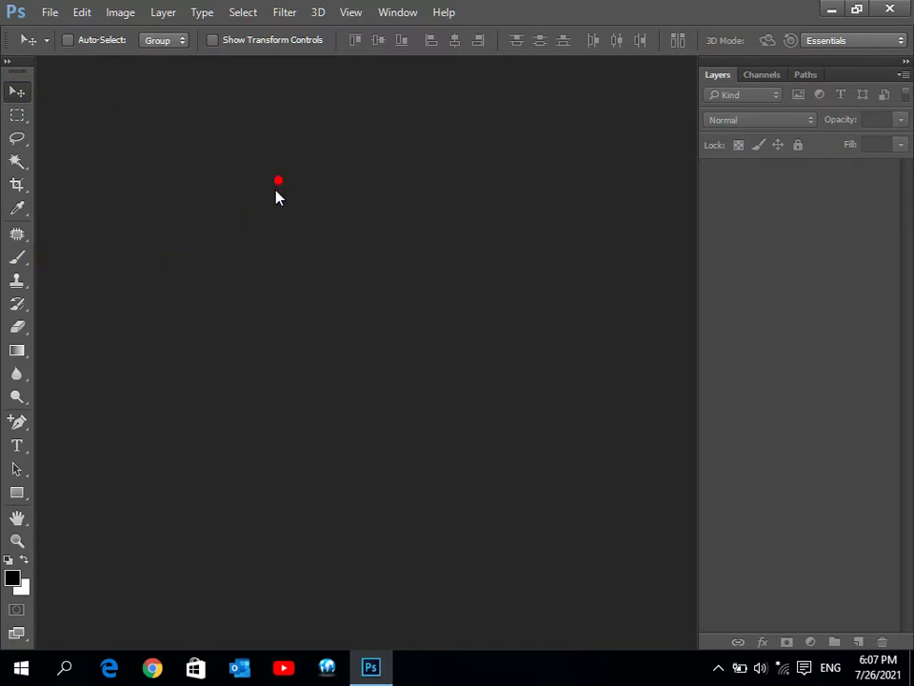
# - Open 13.jpg from the Pictures folder and float it in its own window
pyautogui.hotkey('ctrl', 'o')
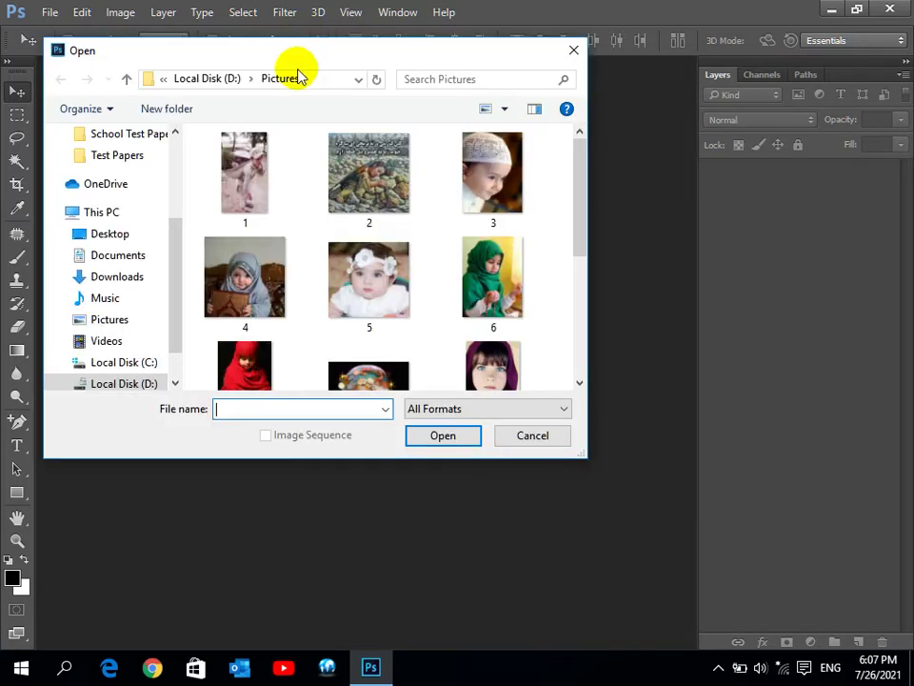
pyautogui.moveTo(243, 49); pyautogui.dragTo(295, 57)
pyautogui.moveTo(632, 194); pyautogui.dragTo(636, 343)
pyautogui.click(303, 360)
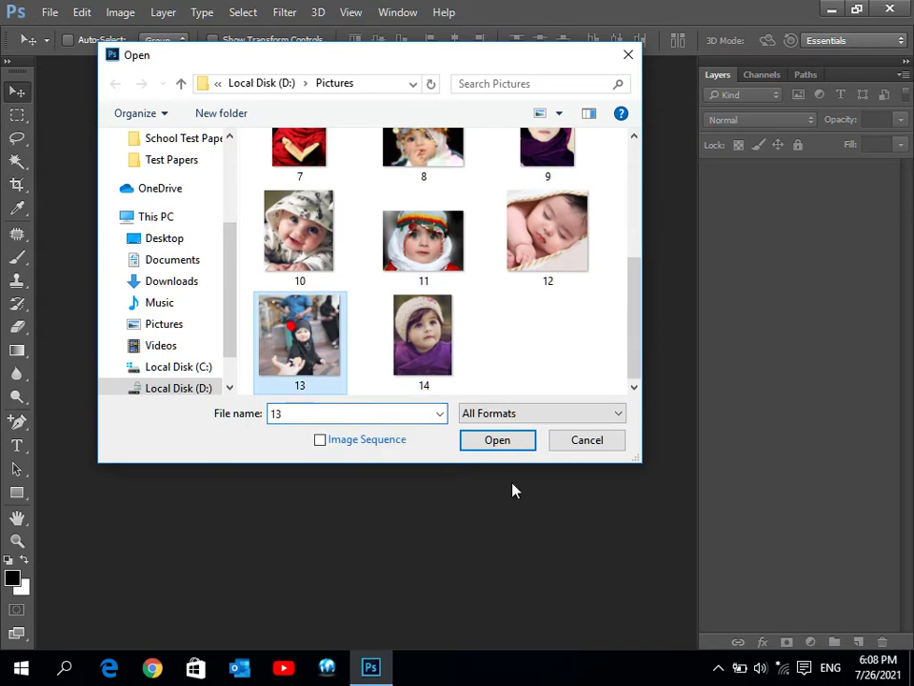
pyautogui.click(515, 444)
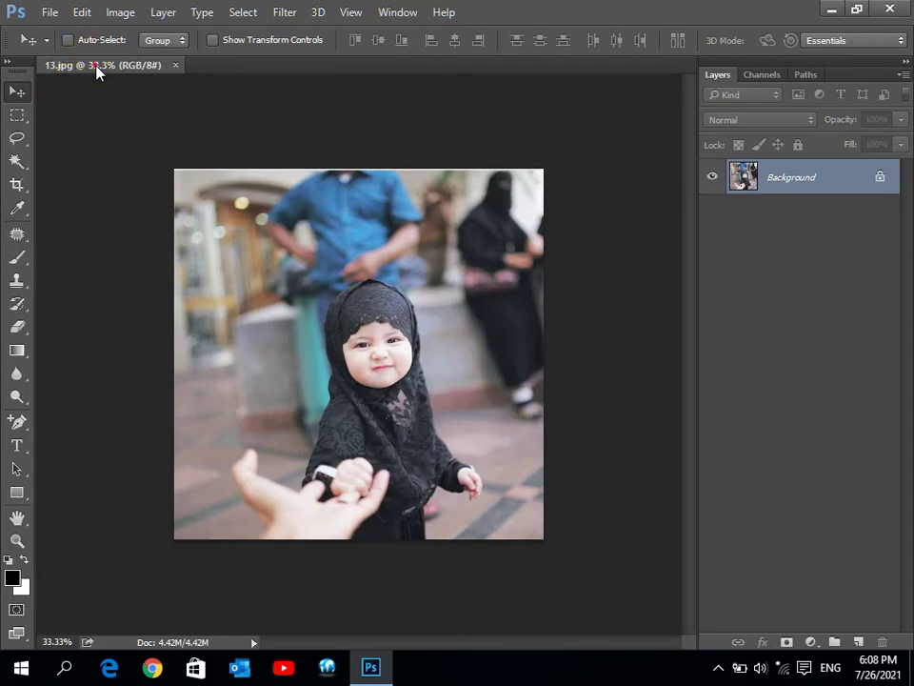
pyautogui.moveTo(97, 64); pyautogui.dragTo(320, 136)
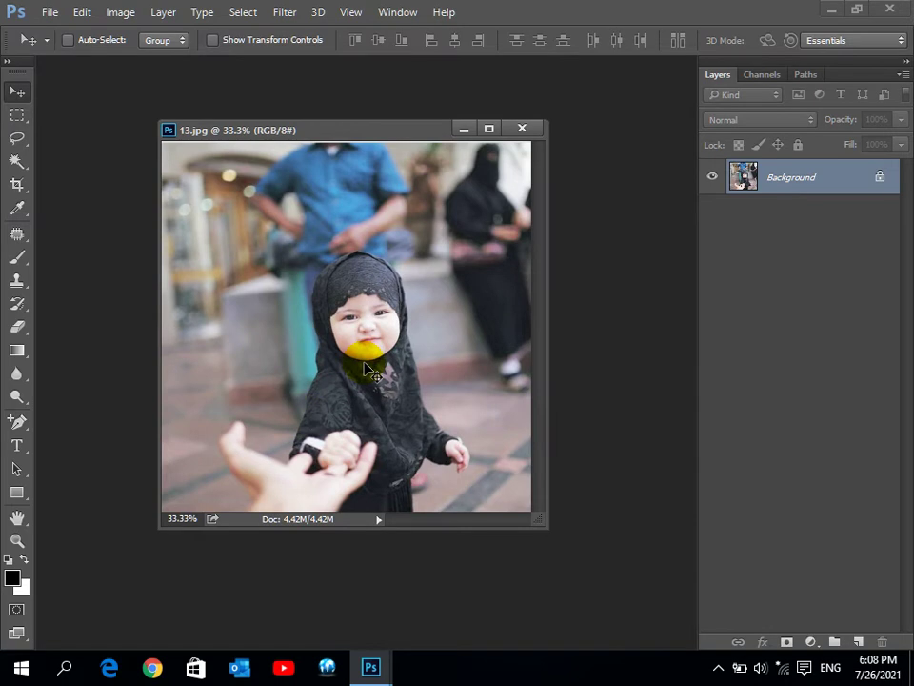
# - Open Gerdoo Wallpaper (6).jpg from D:\Wallpapers and float it in its own window
pyautogui.click(320, 392)
pyautogui.doubleClick(566, 186)
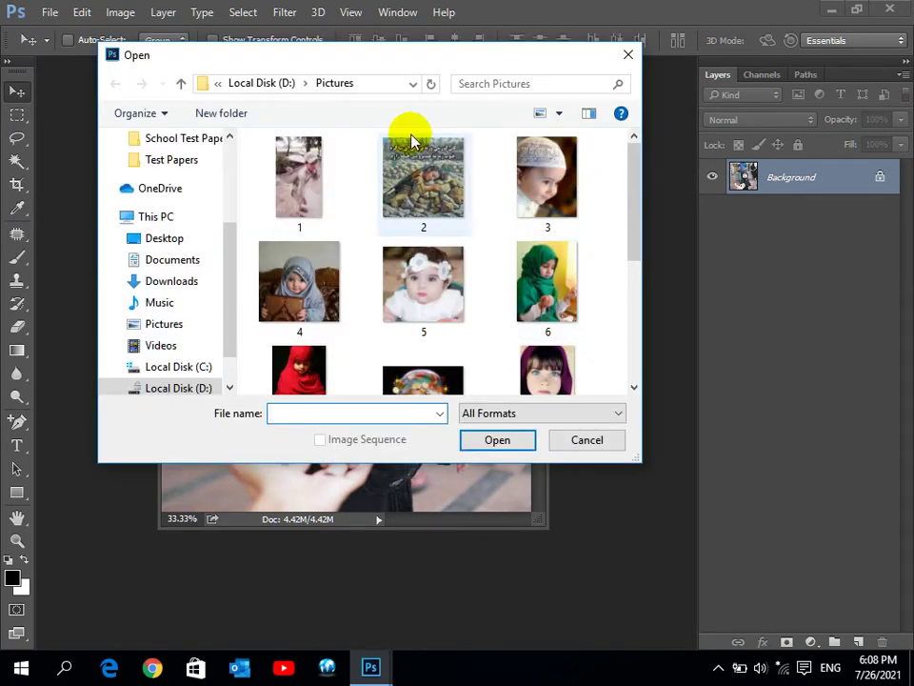
pyautogui.click(177, 82)
pyautogui.moveTo(633, 168)
pyautogui.mouseDown()
pyautogui.moveTo(644, 354)
pyautogui.moveTo(631, 241)
pyautogui.mouseUp()
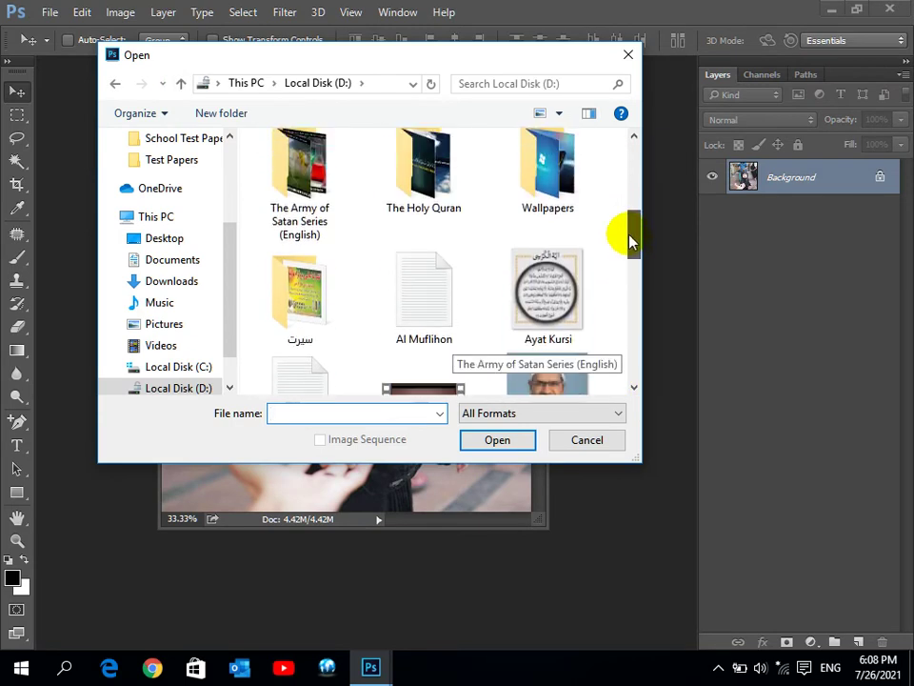
pyautogui.doubleClick(555, 188)
pyautogui.click(511, 307)
pyautogui.click(529, 444)
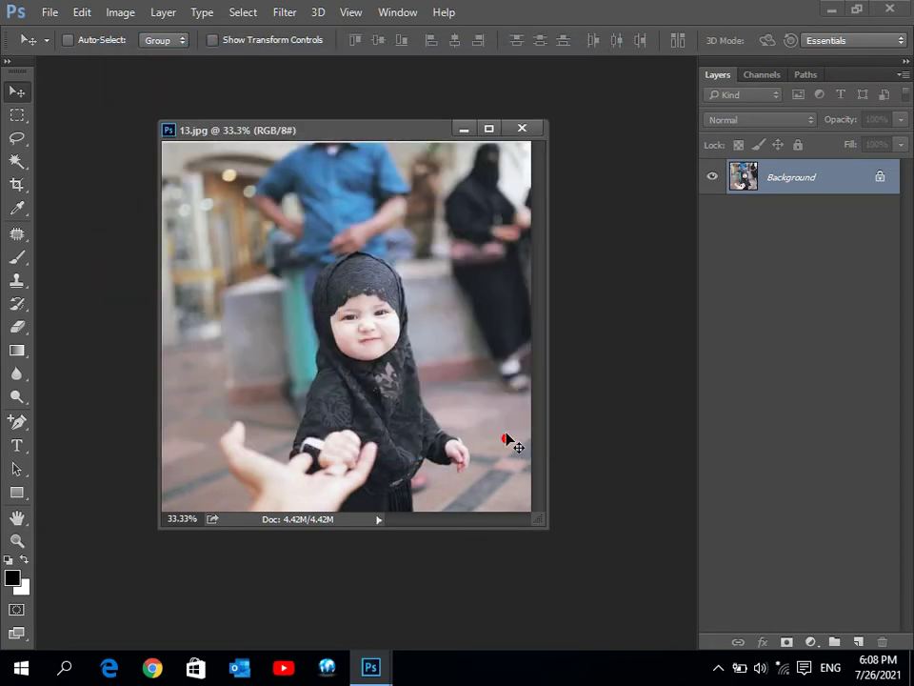
pyautogui.moveTo(422, 152); pyautogui.dragTo(461, 308)
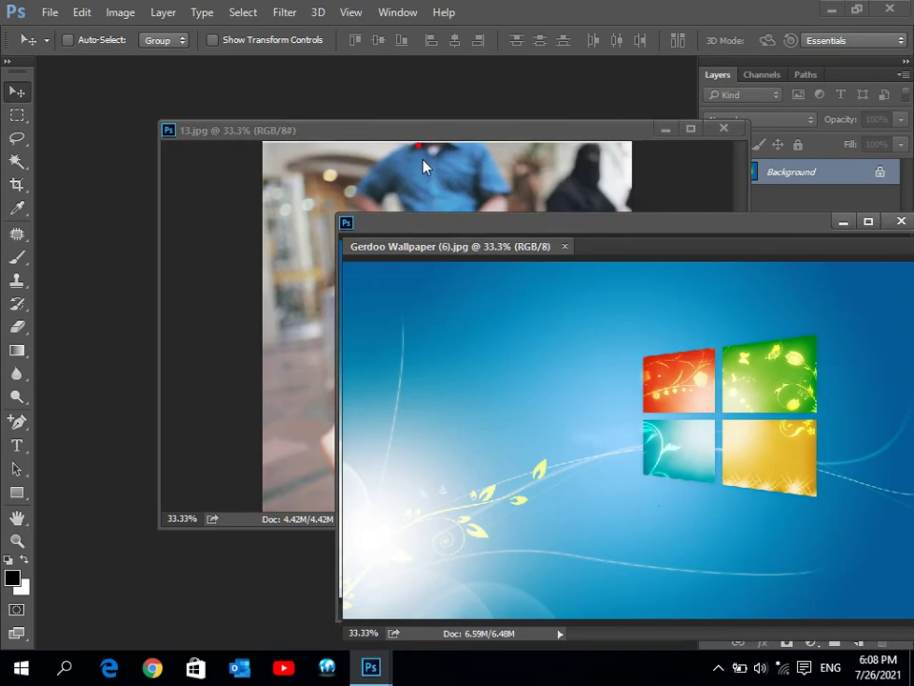
# - Arrange the 13.jpg and wallpaper windows side by side
pyautogui.moveTo(429, 134); pyautogui.dragTo(357, 145)
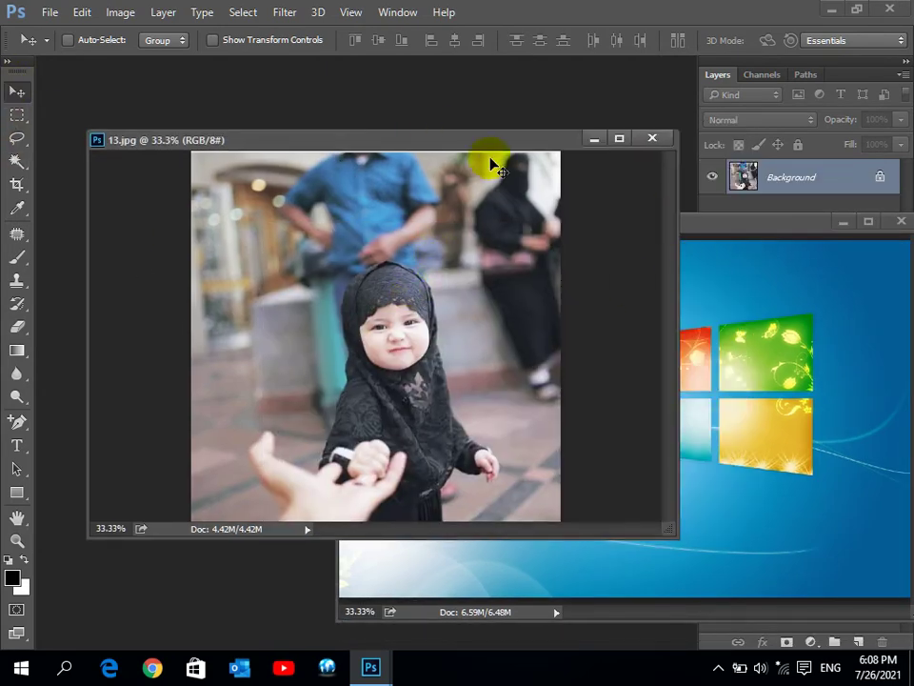
pyautogui.moveTo(495, 143); pyautogui.dragTo(495, 120)
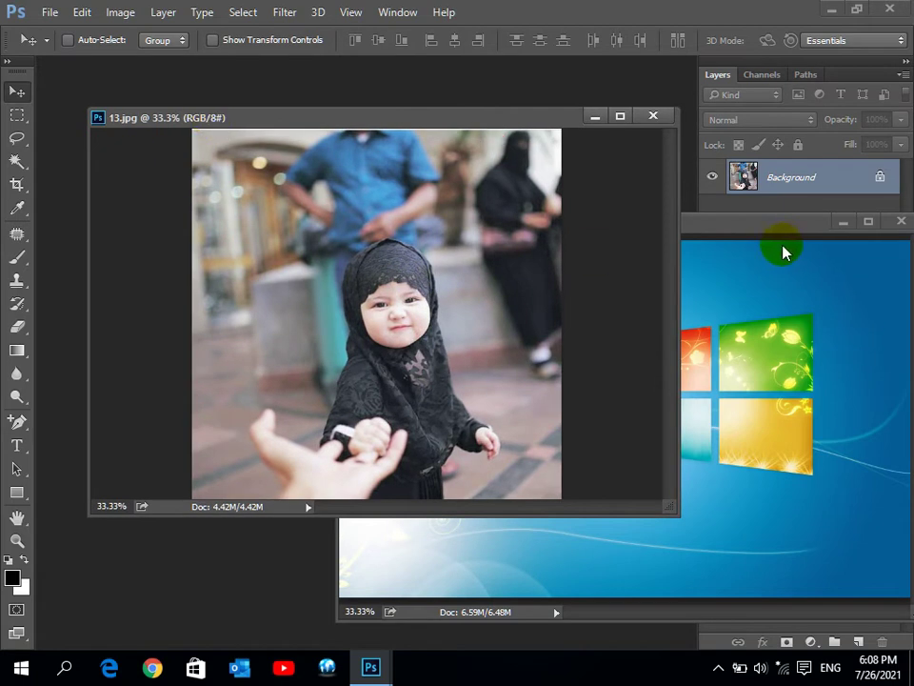
pyautogui.click(767, 229)
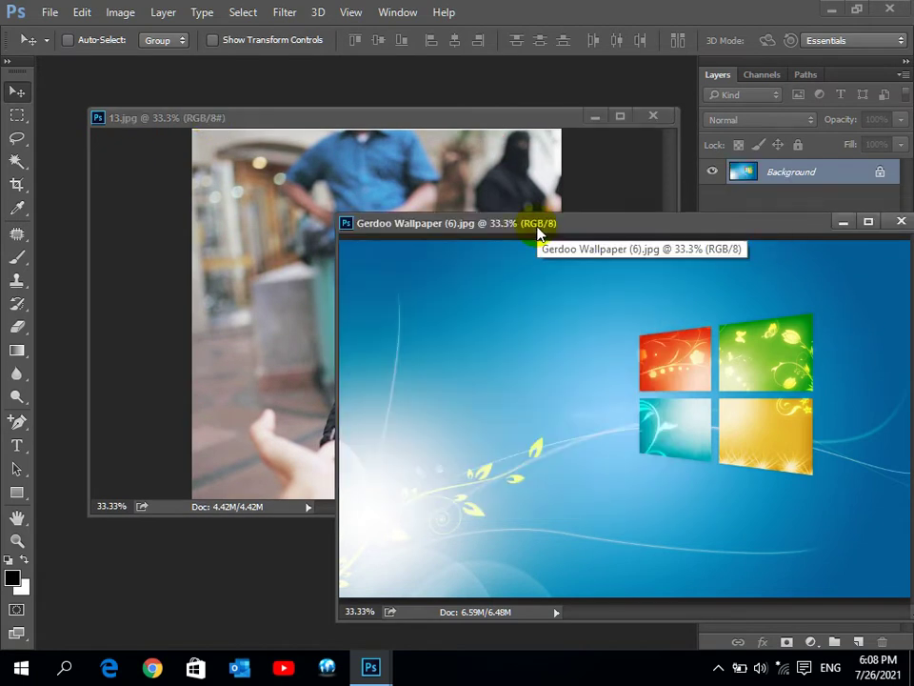
pyautogui.click(398, 117)
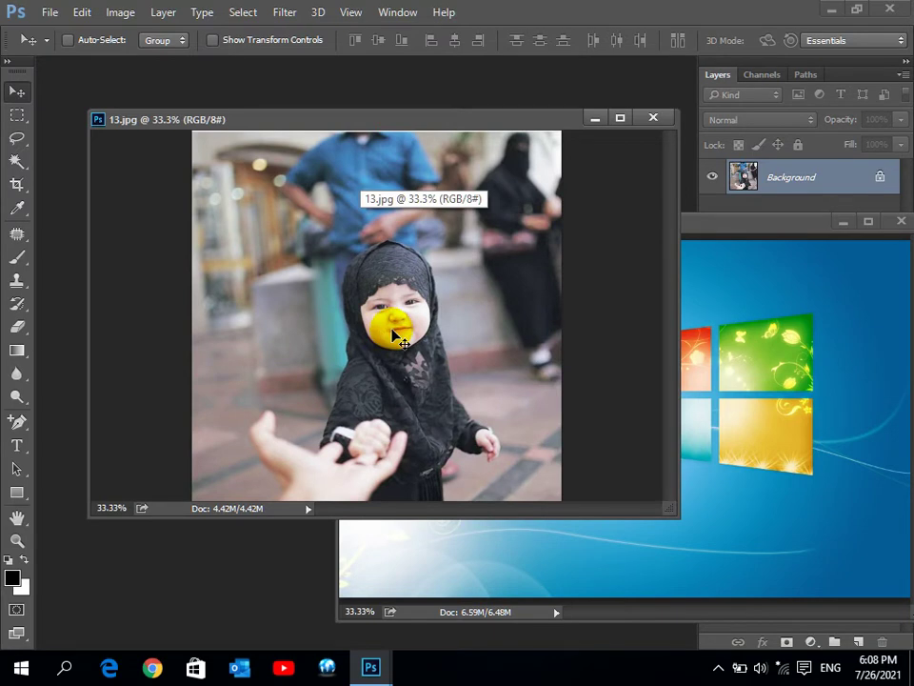
# - Drag the 13.jpg photo onto the wallpaper, undo it, and start dragging again
pyautogui.moveTo(365, 280)
pyautogui.mouseDown()
pyautogui.moveTo(816, 428)
pyautogui.moveTo(788, 381)
pyautogui.moveTo(637, 531)
pyautogui.moveTo(489, 290)
pyautogui.moveTo(725, 438)
pyautogui.moveTo(700, 371)
pyautogui.moveTo(568, 354)
pyautogui.moveTo(587, 352)
pyautogui.mouseUp()
pyautogui.hotkey('ctrl', 'z')
pyautogui.hotkey('ctrl', 'alt', 'z')
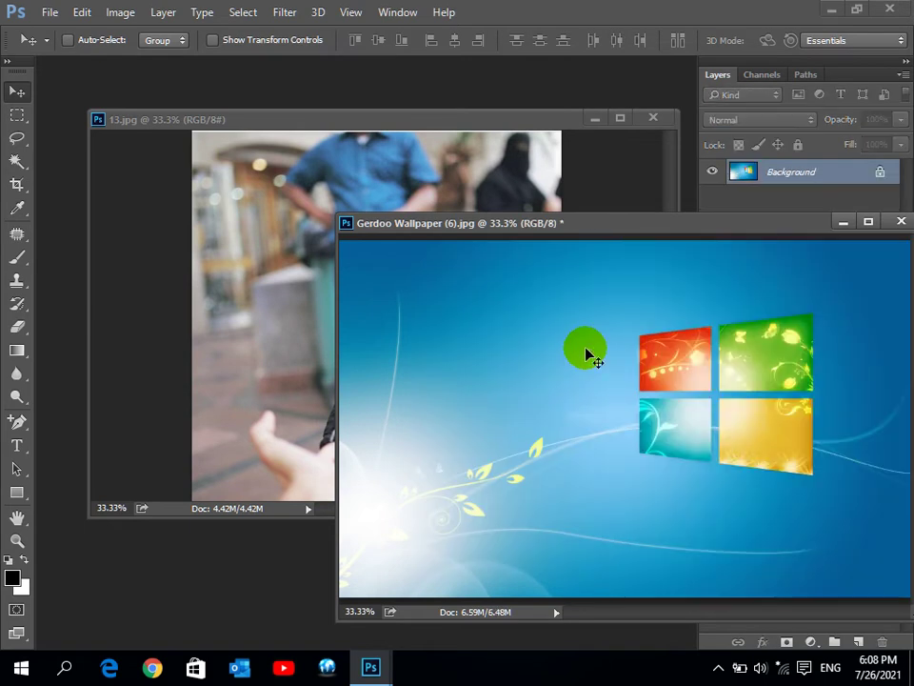
pyautogui.click(465, 123)
pyautogui.moveTo(388, 337); pyautogui.dragTo(418, 354)
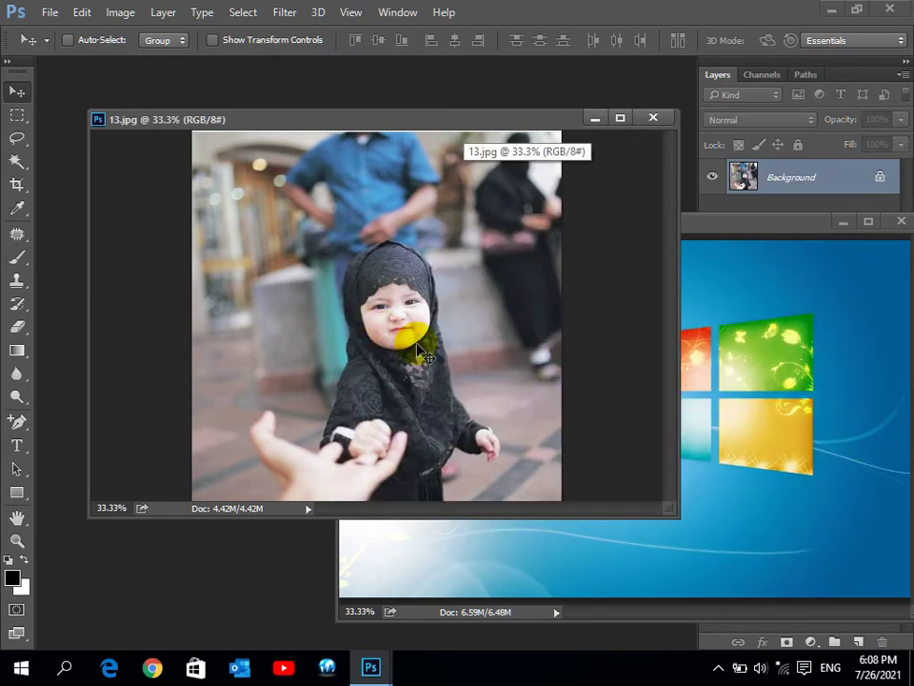
# - Abandon the transfer and trace a freehand lasso selection around the girl
pyautogui.moveTo(425, 356); pyautogui.dragTo(27, 146)
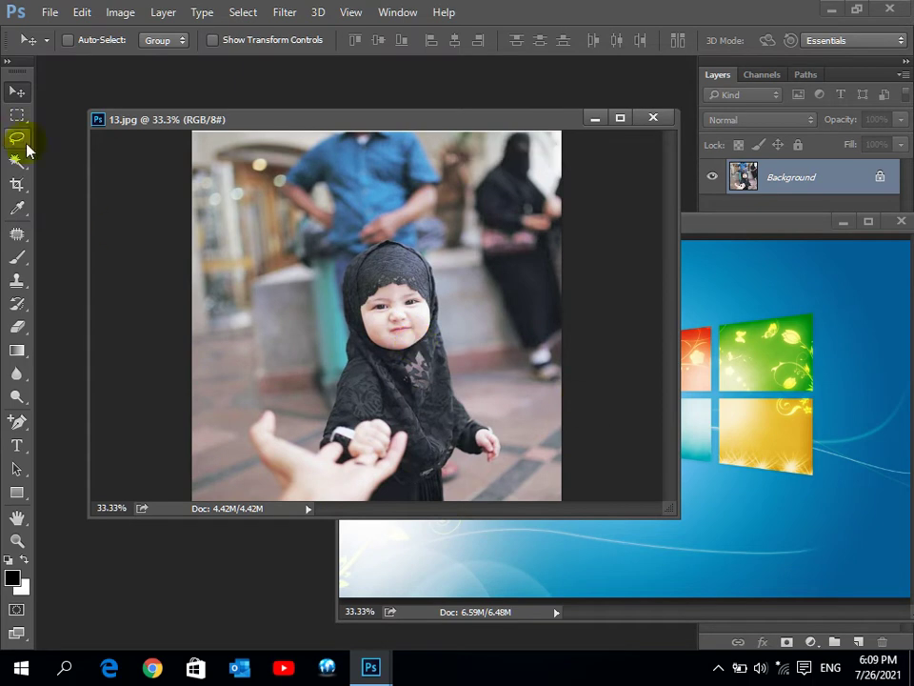
pyautogui.click(19, 141)
pyautogui.click(16, 138)
pyautogui.click(76, 134)
pyautogui.moveTo(320, 445)
pyautogui.mouseDown()
pyautogui.moveTo(345, 304)
pyautogui.moveTo(451, 333)
pyautogui.moveTo(443, 502)
pyautogui.moveTo(387, 516)
pyautogui.moveTo(319, 448)
pyautogui.mouseUp()
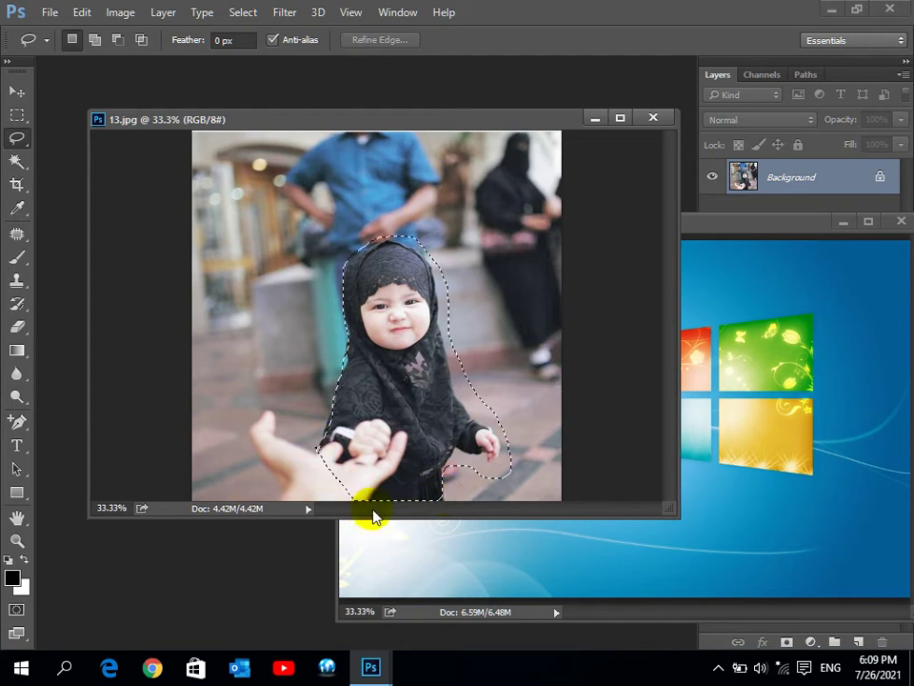
# - Move the selected girl onto the left side of the wallpaper
pyautogui.click(17, 90)
pyautogui.moveTo(370, 290); pyautogui.dragTo(796, 400)
pyautogui.moveTo(684, 415); pyautogui.dragTo(467, 381)
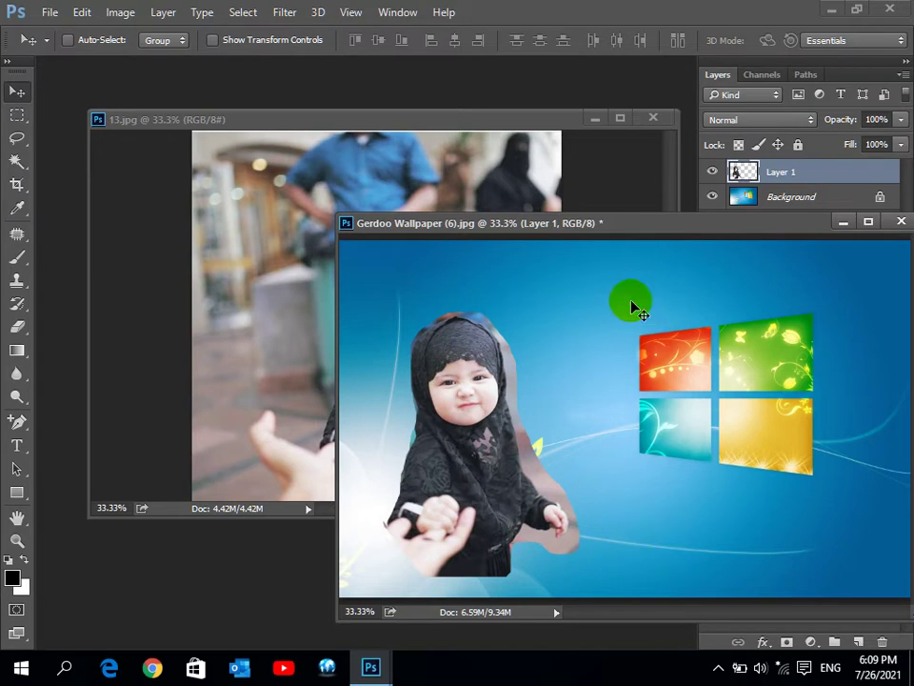
pyautogui.moveTo(763, 226); pyautogui.dragTo(594, 239)
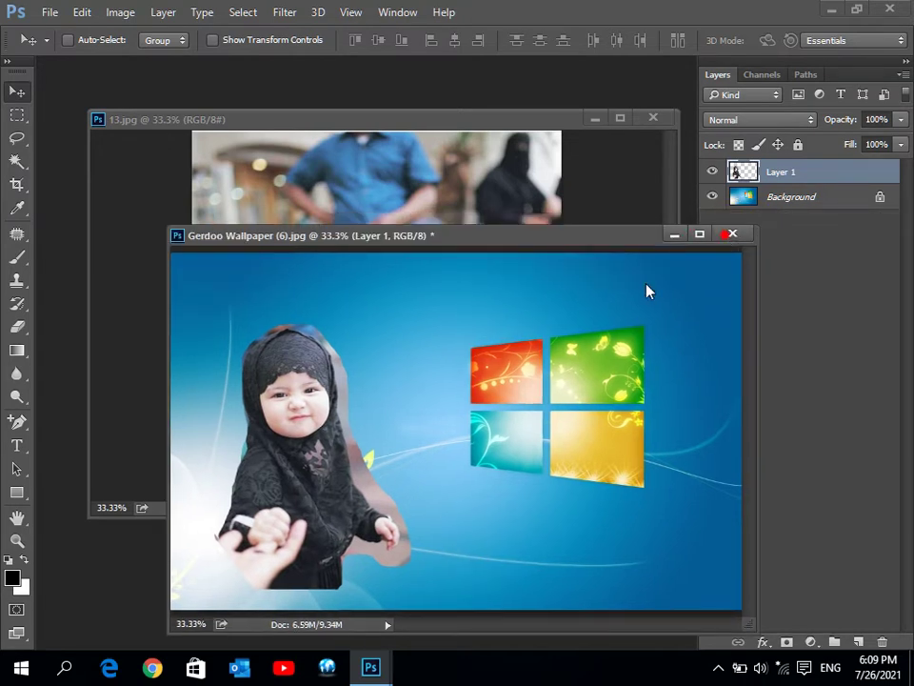
# - Close the wallpaper without saving, then close 13.jpg
pyautogui.hotkey('ctrl', 'w')
pyautogui.click(477, 268)
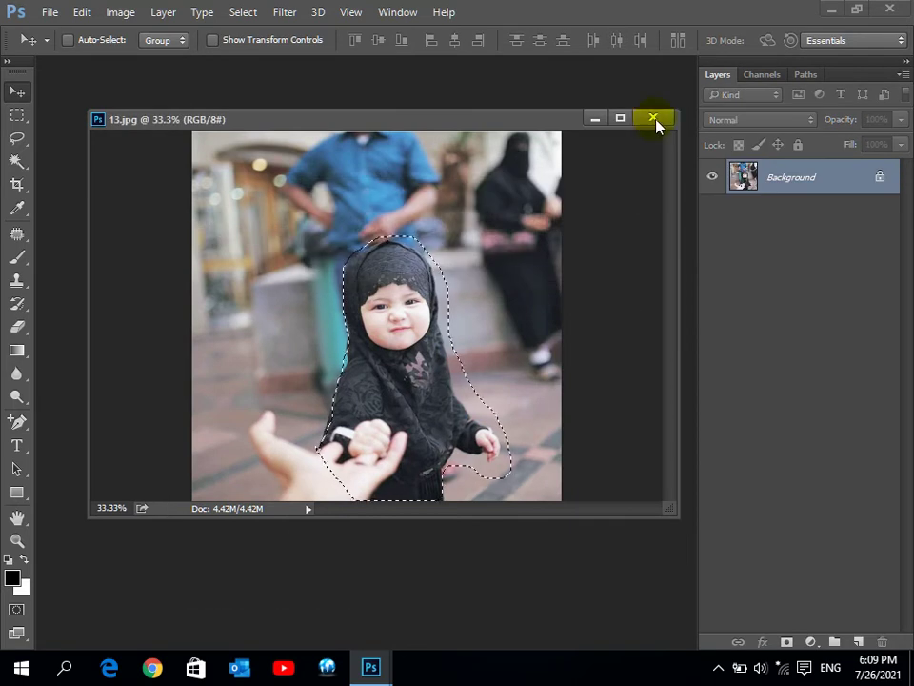
pyautogui.click(653, 119)
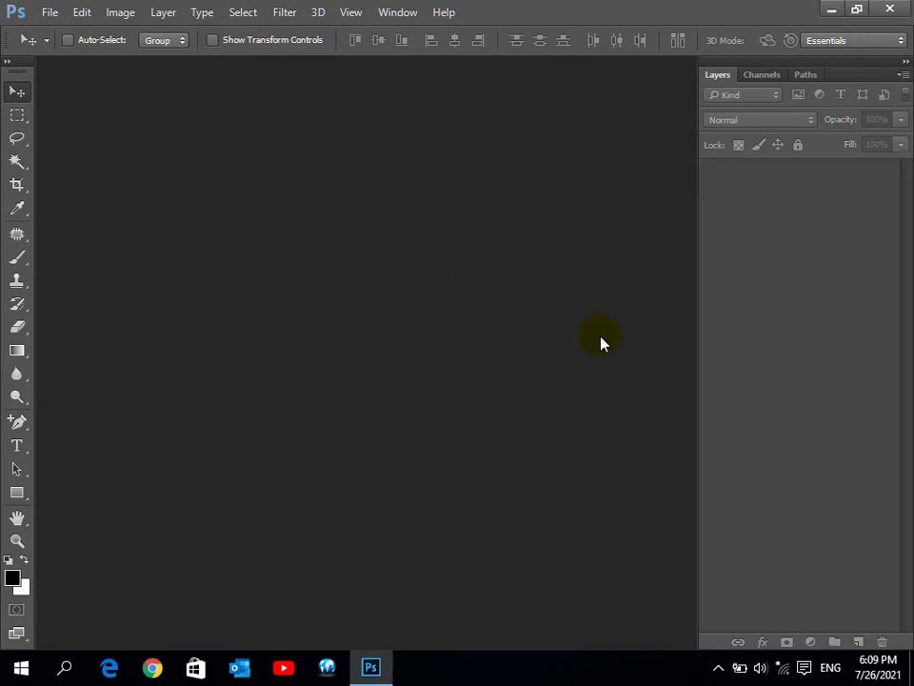
# - Open Gerdoo Wallpaper (8).jpg and float it in its own window
pyautogui.doubleClick(341, 209)
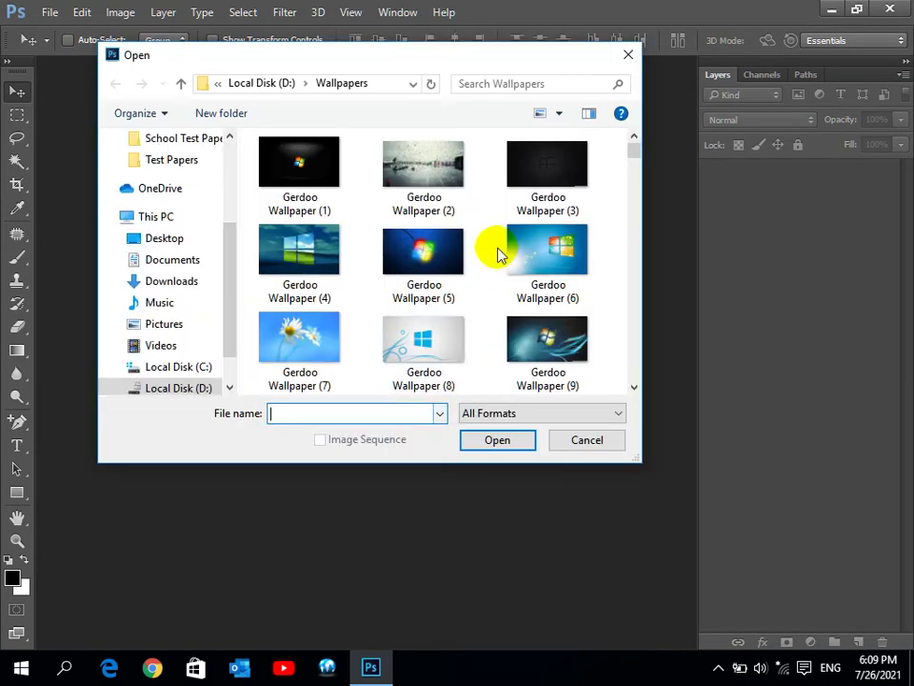
pyautogui.click(424, 341)
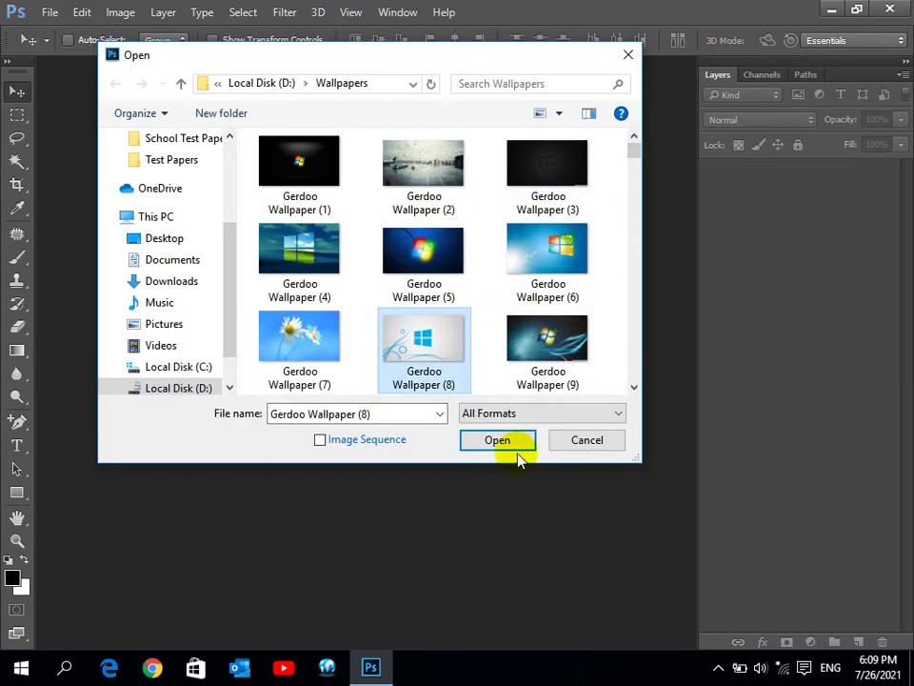
pyautogui.click(514, 440)
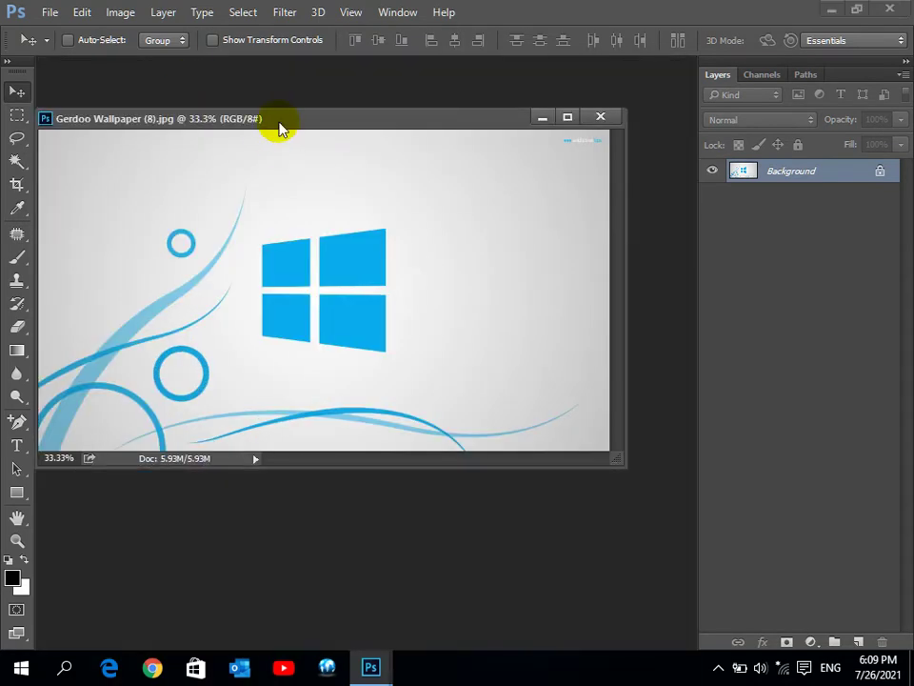
pyautogui.moveTo(188, 79); pyautogui.dragTo(308, 118)
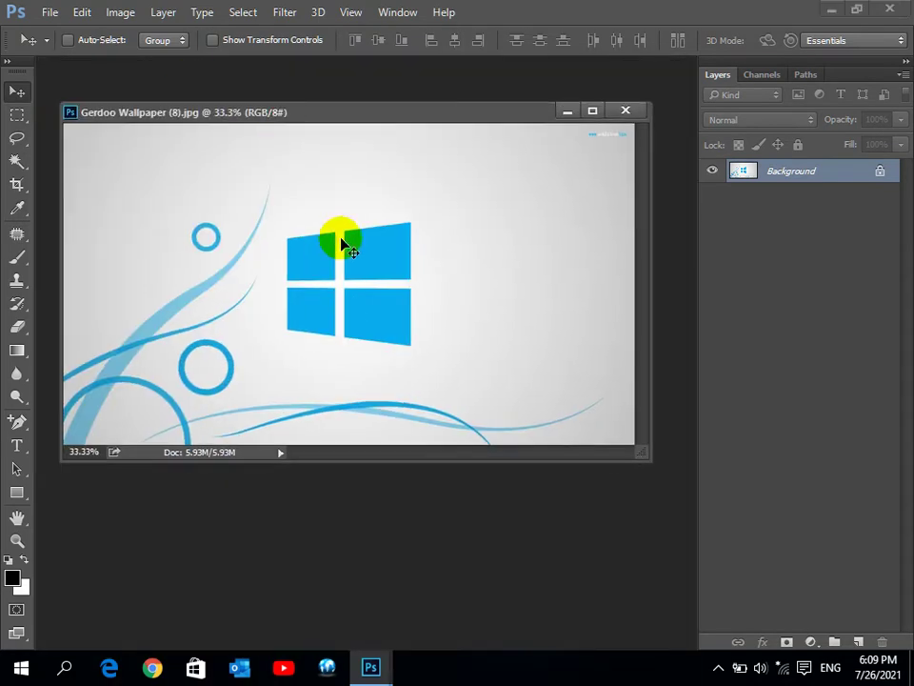
# - Select a rectangle around the Windows logo, try moving it, and undo
pyautogui.click(17, 114)
pyautogui.moveTo(438, 206)
pyautogui.mouseDown()
pyautogui.moveTo(390, 271)
pyautogui.moveTo(272, 358)
pyautogui.mouseUp()
pyautogui.click(91, 174)
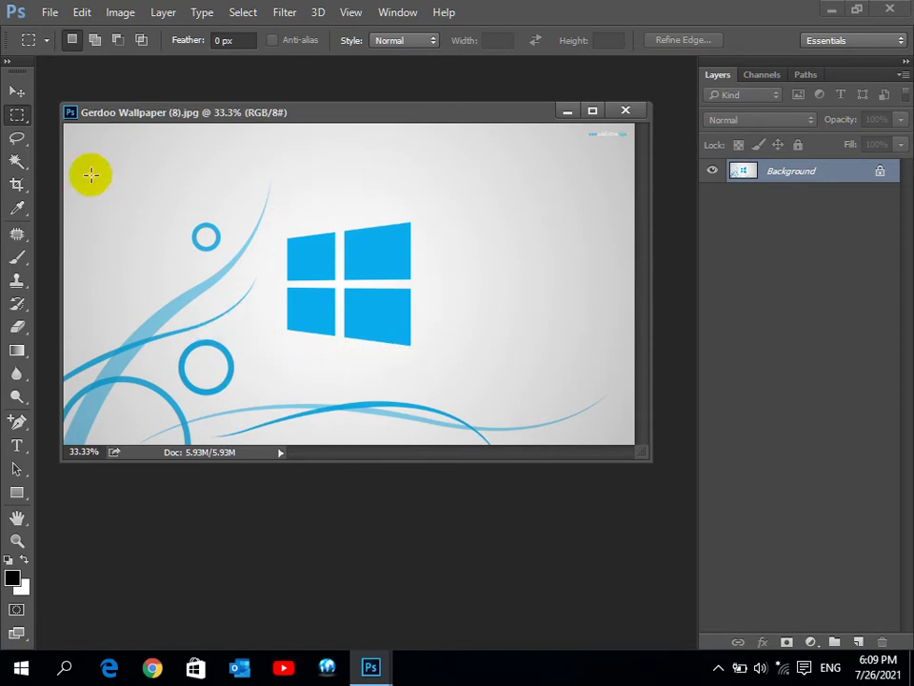
pyautogui.click(16, 90)
pyautogui.moveTo(331, 250); pyautogui.dragTo(514, 210)
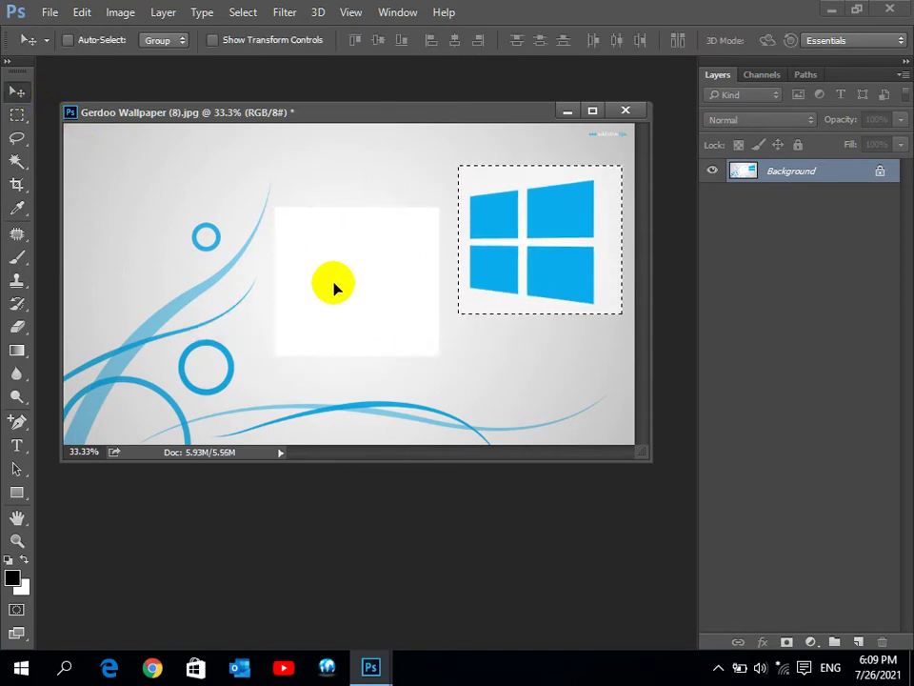
pyautogui.hotkey('ctrl', 'z')
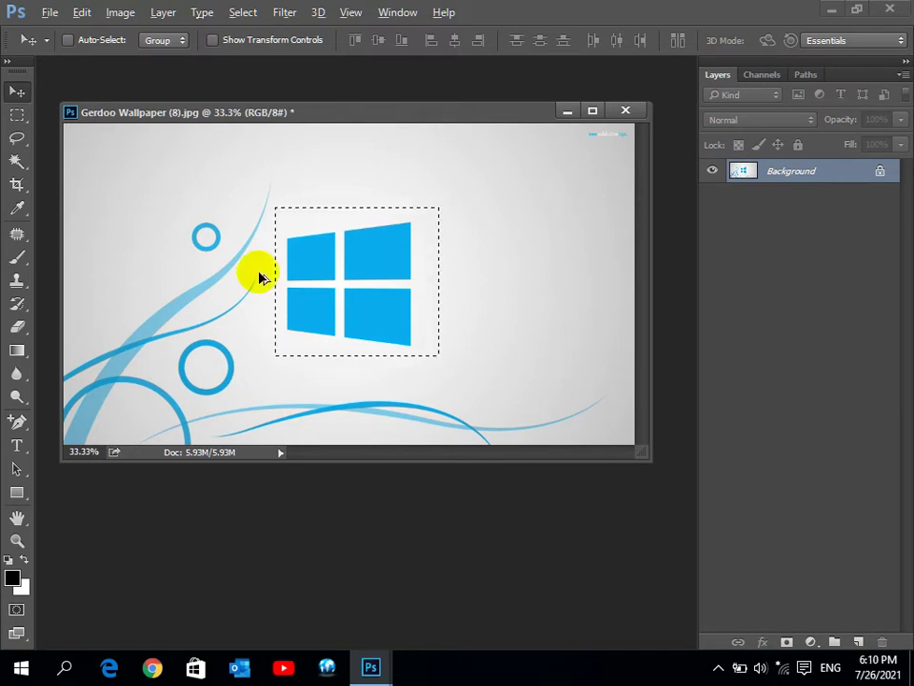
# - Try a copy of the Windows logo to the right, undo it, and deselect
pyautogui.moveTo(383, 248)
pyautogui.mouseDown()
pyautogui.moveTo(488, 234)
pyautogui.moveTo(587, 196)
pyautogui.moveTo(555, 198)
pyautogui.moveTo(553, 232)
pyautogui.mouseUp()
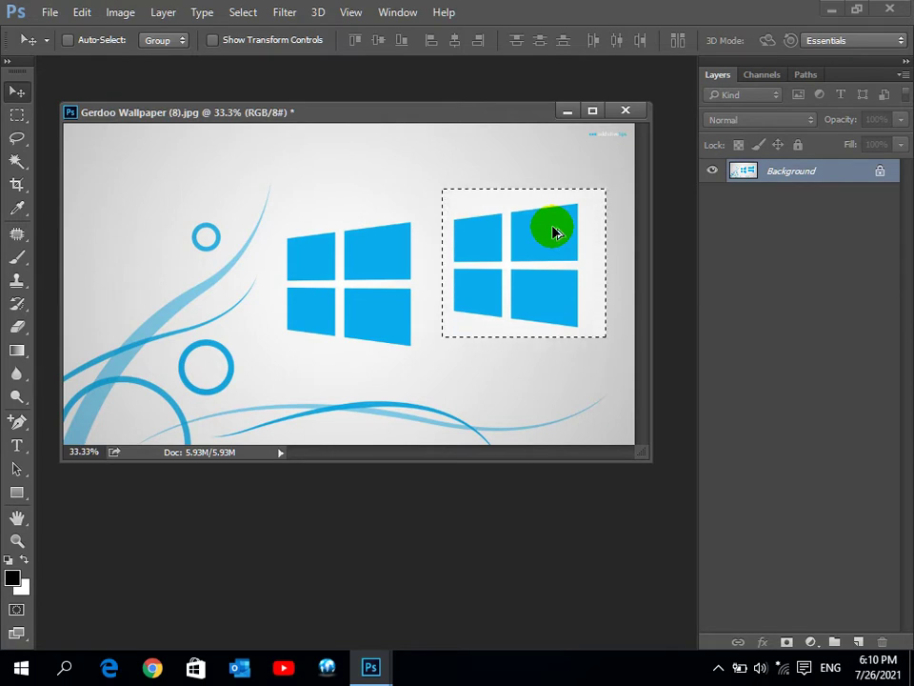
pyautogui.hotkey('ctrl', 'z')
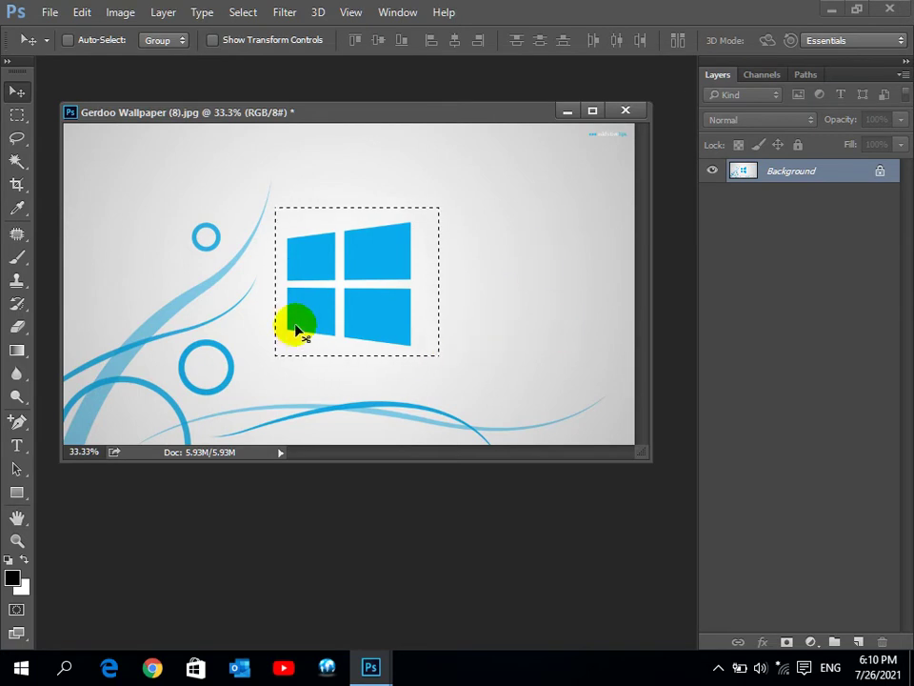
pyautogui.hotkey('ctrl', 'd')
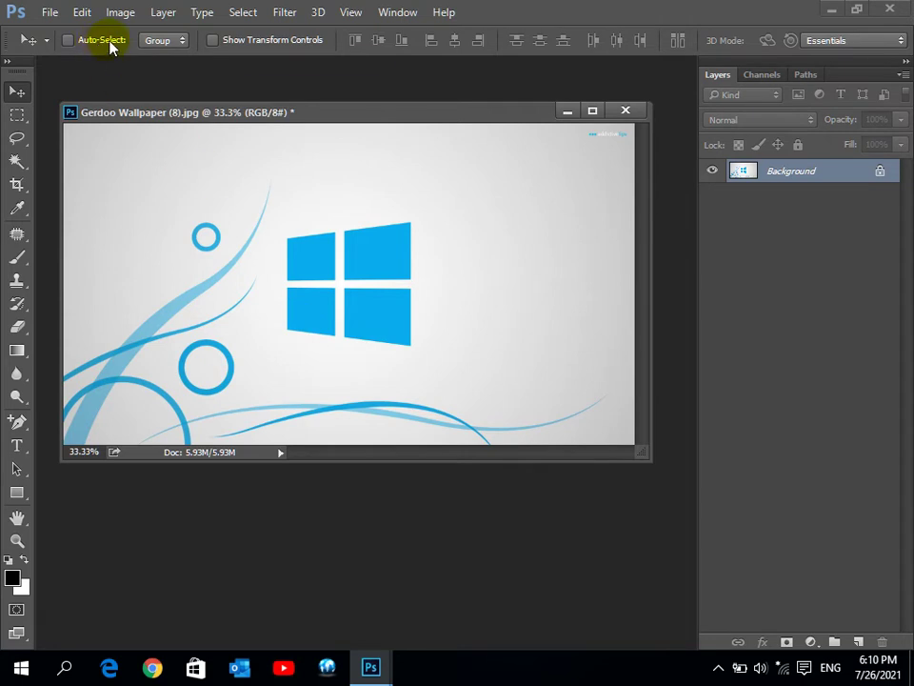
# - Close the Windows wallpaper without saving and begin a new document
pyautogui.click(617, 112)
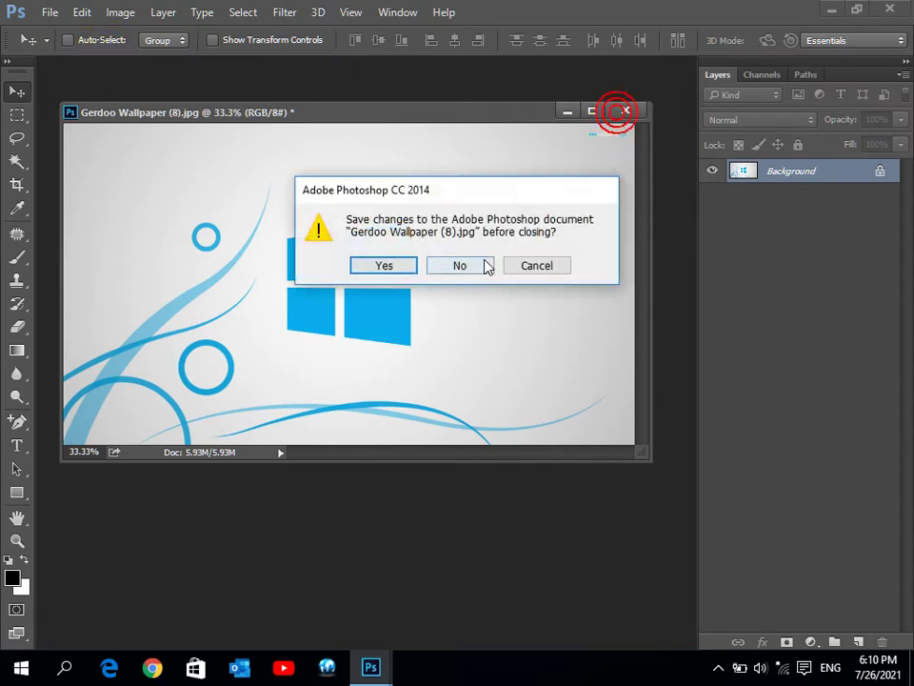
pyautogui.click(486, 259)
pyautogui.click(50, 11)
pyautogui.click(59, 31)
# - Create a Web 1024 x 768 RGB document with white background and no colour management
pyautogui.click(296, 173)
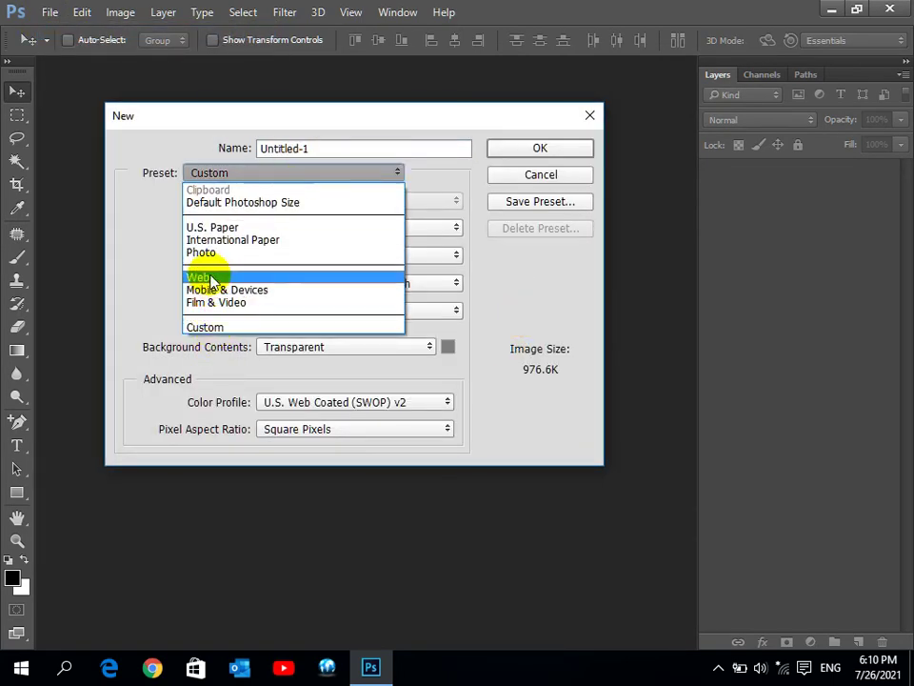
pyautogui.click(212, 278)
pyautogui.click(310, 203)
pyautogui.click(290, 229)
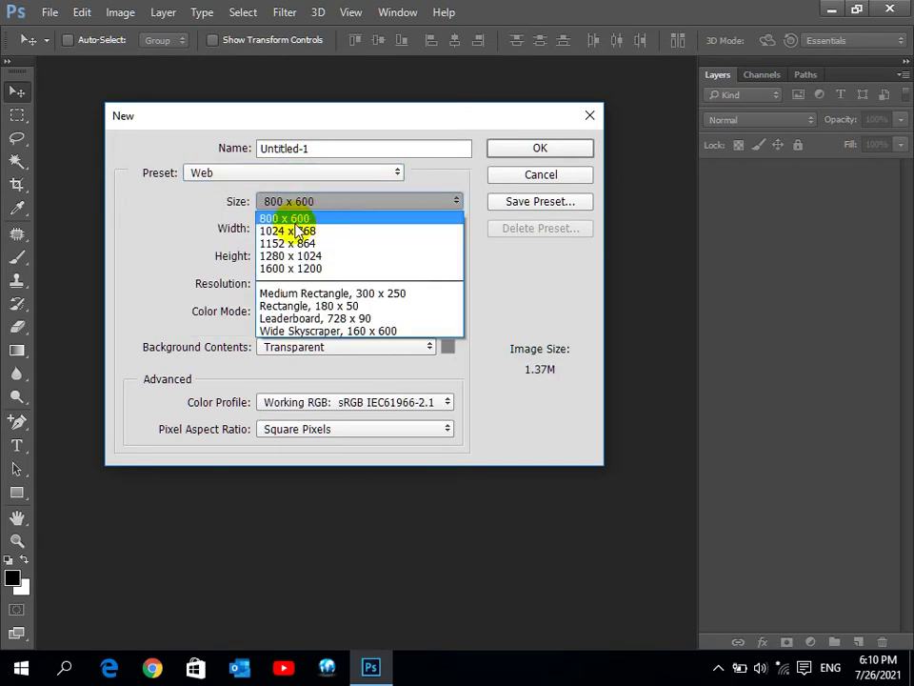
pyautogui.click(306, 307)
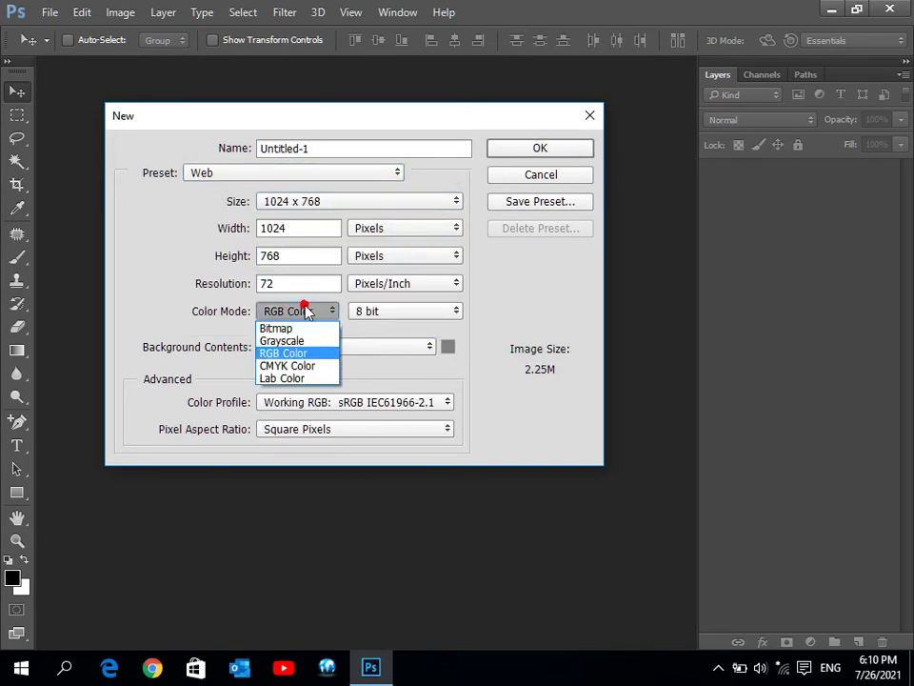
pyautogui.click(278, 349)
pyautogui.click(321, 347)
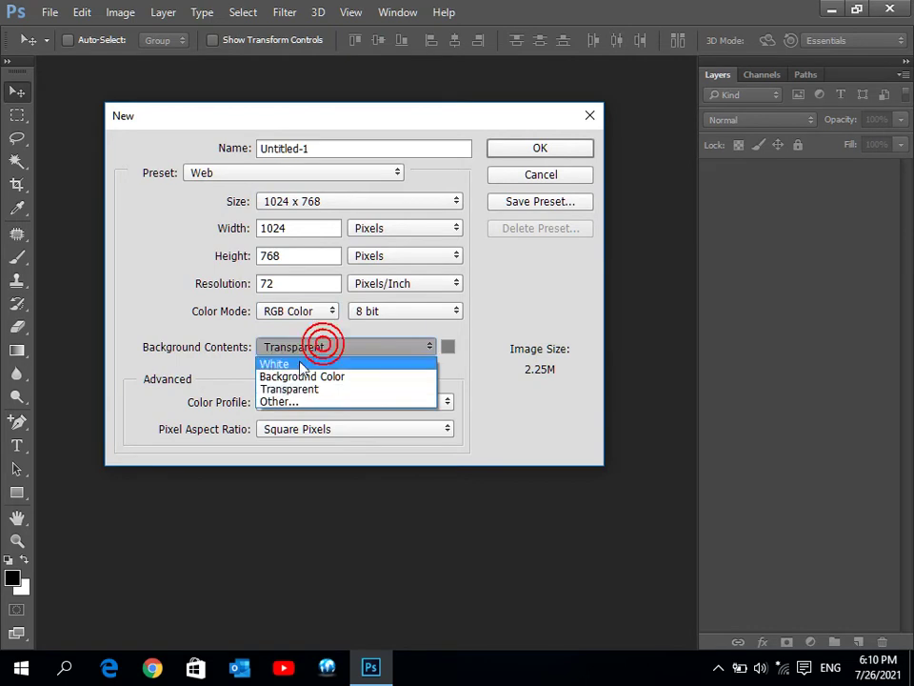
pyautogui.click(298, 360)
pyautogui.click(367, 404)
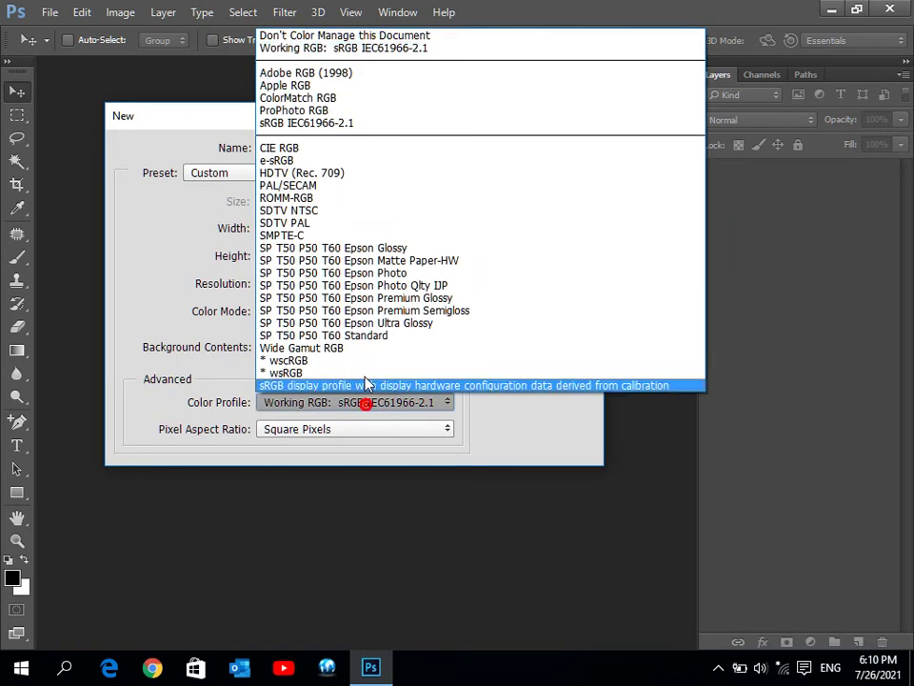
pyautogui.click(317, 37)
pyautogui.click(535, 148)
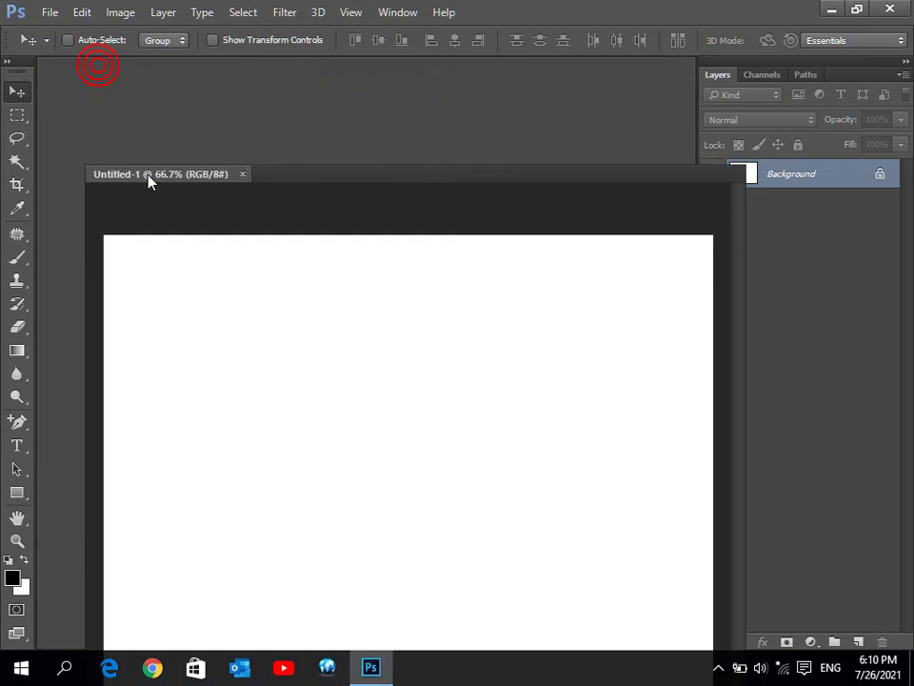
# - Float Untitled-1, then open Gerdoo Wallpaper (7) in its own window
pyautogui.moveTo(100, 66); pyautogui.dragTo(157, 231)
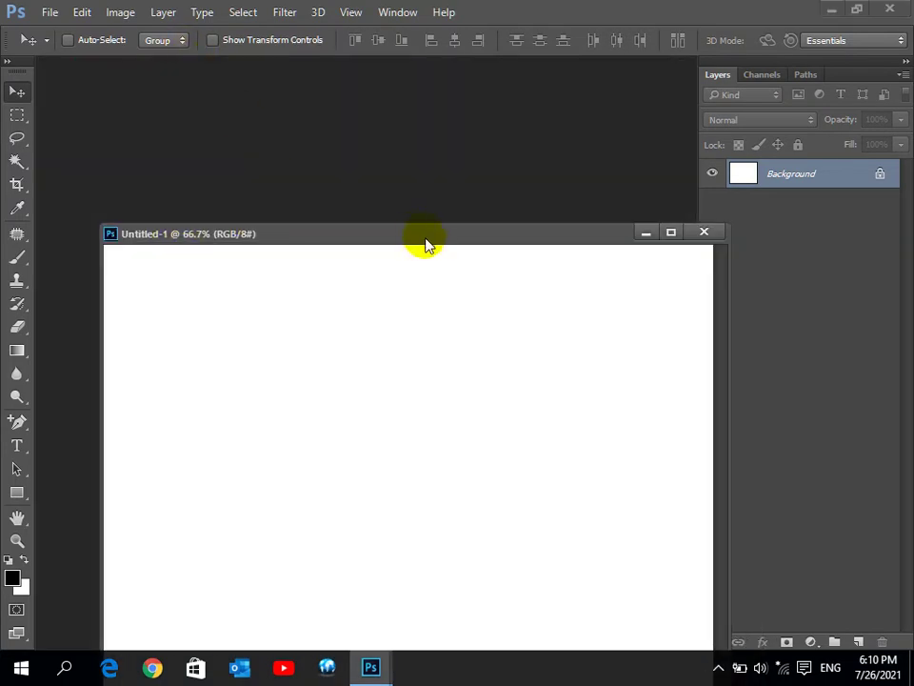
pyautogui.moveTo(424, 238); pyautogui.dragTo(264, 155)
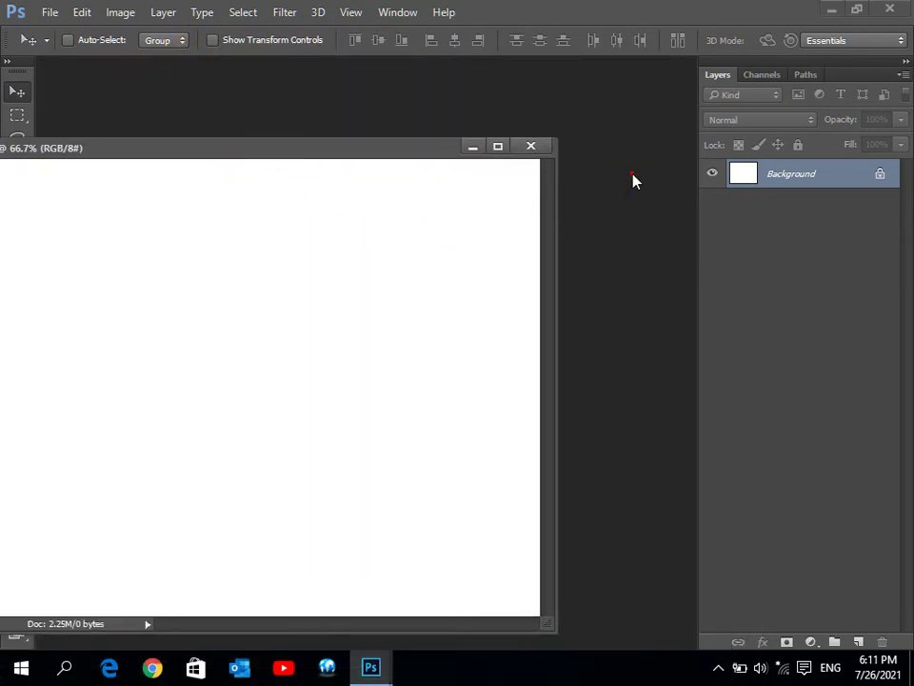
pyautogui.doubleClick(588, 348)
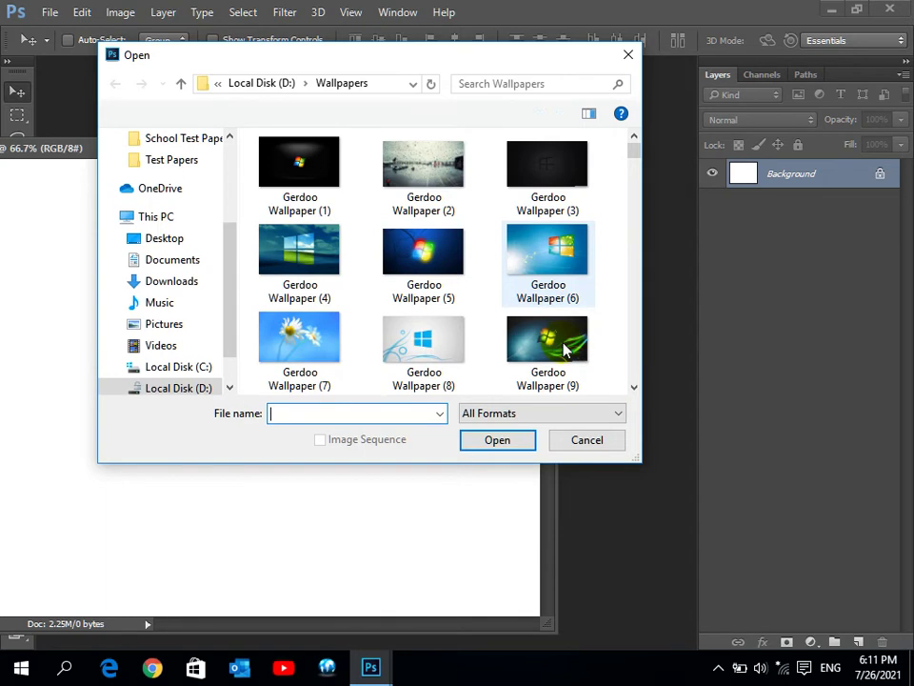
pyautogui.click(303, 338)
pyautogui.click(514, 442)
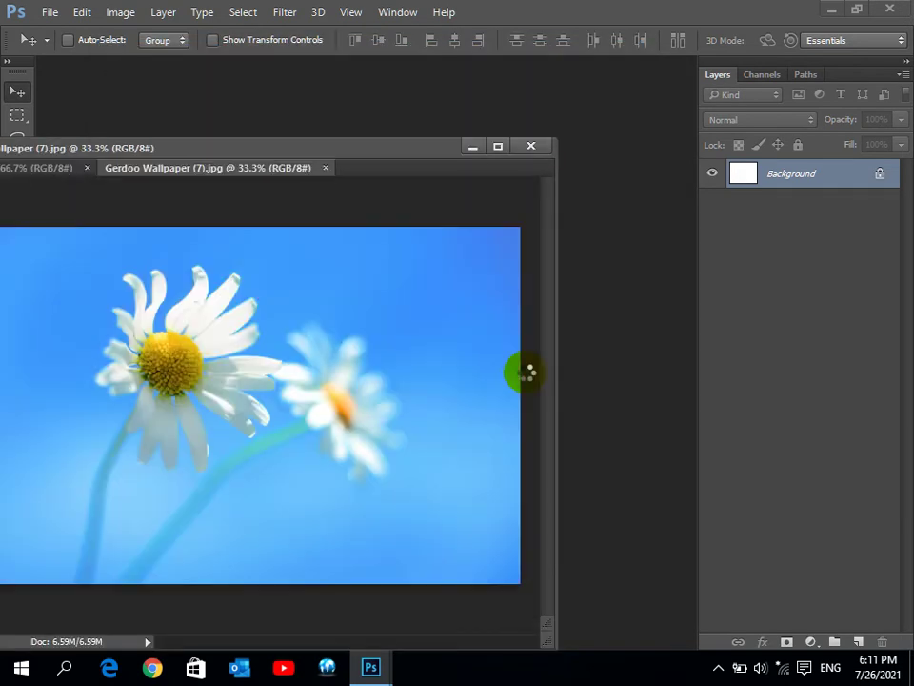
pyautogui.moveTo(286, 167); pyautogui.dragTo(347, 210)
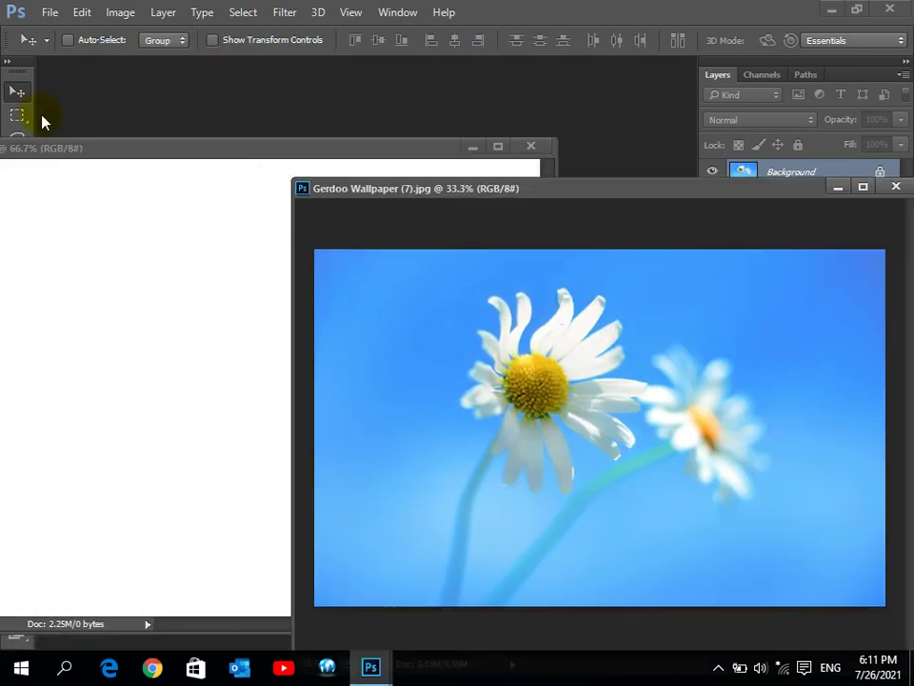
# - Draw a rectangular marquee around the main daisy
pyautogui.click(17, 116)
pyautogui.moveTo(432, 265); pyautogui.dragTo(656, 544)
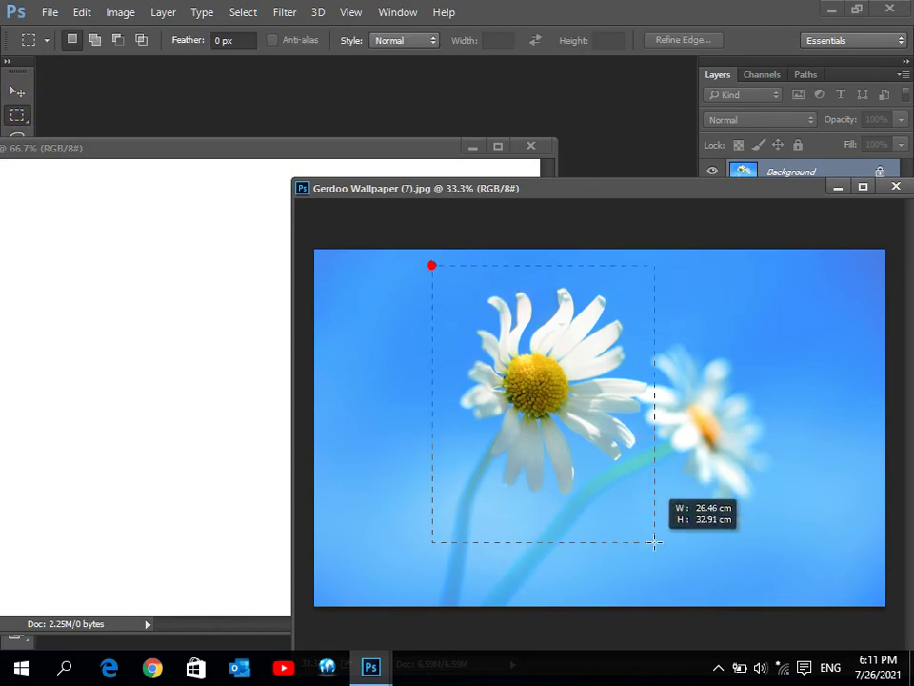
pyautogui.click(16, 92)
# - Drag the daisy selection into Untitled-1 as Layer 1 and reposition the window
pyautogui.moveTo(494, 373); pyautogui.dragTo(105, 337)
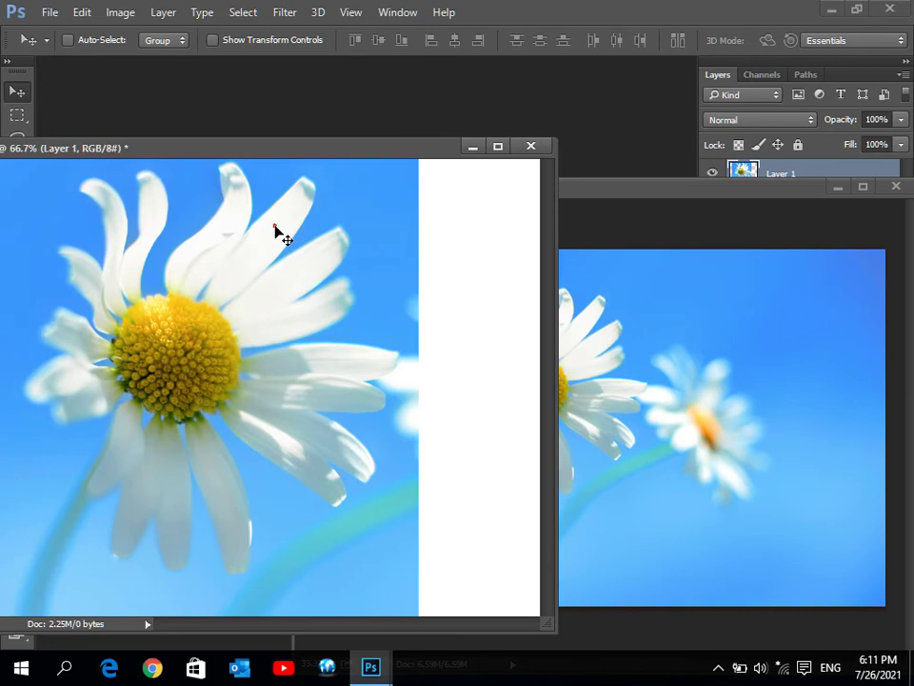
pyautogui.moveTo(275, 226); pyautogui.dragTo(338, 294)
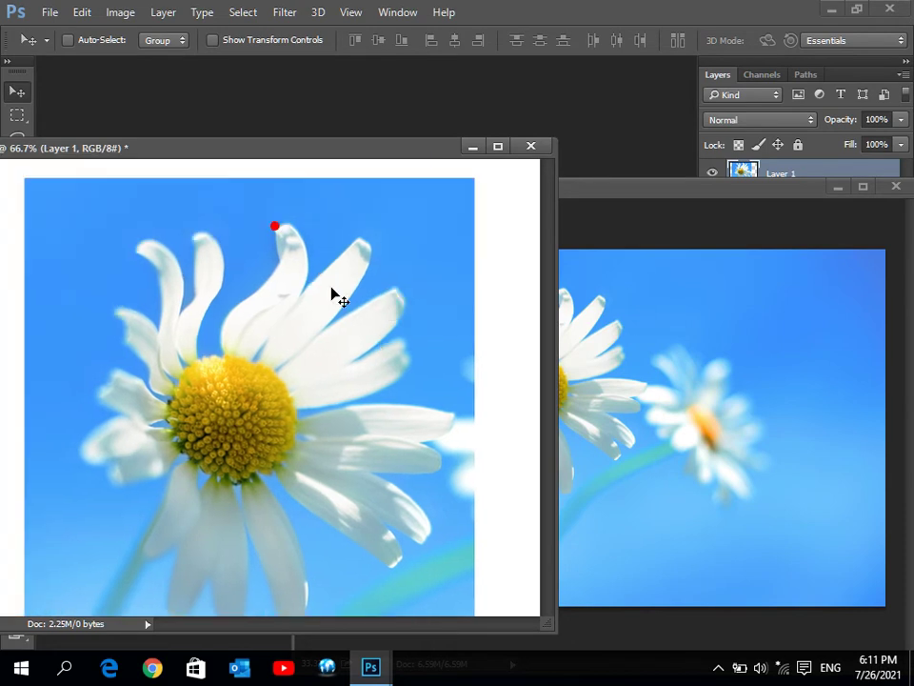
pyautogui.click(343, 148)
pyautogui.moveTo(396, 149); pyautogui.dragTo(572, 87)
pyautogui.click(470, 225)
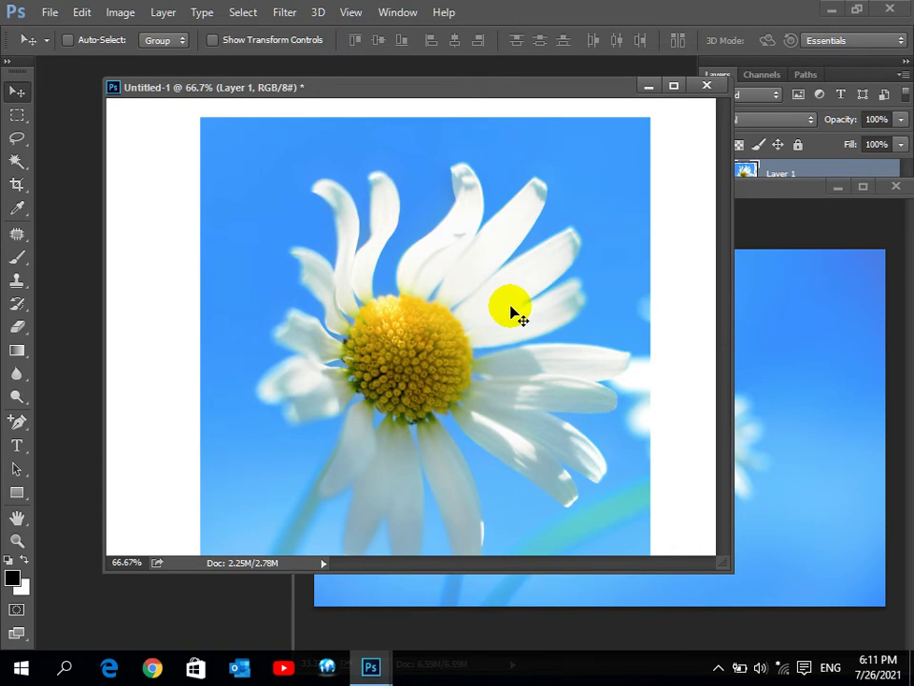
# - Free Transform the daisy layer to enlarge it across the canvas
pyautogui.click(80, 14)
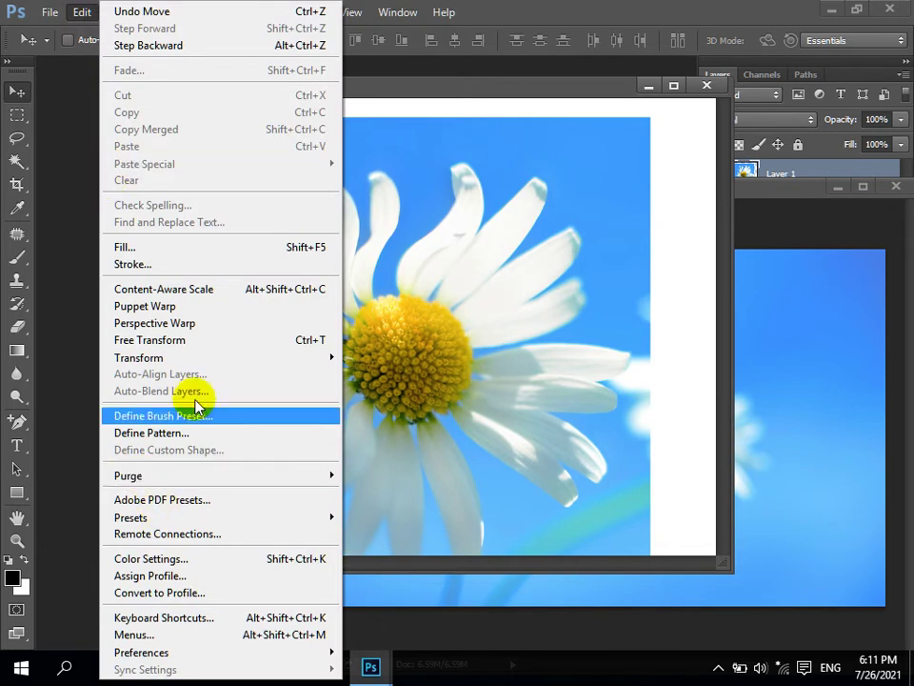
pyautogui.click(186, 340)
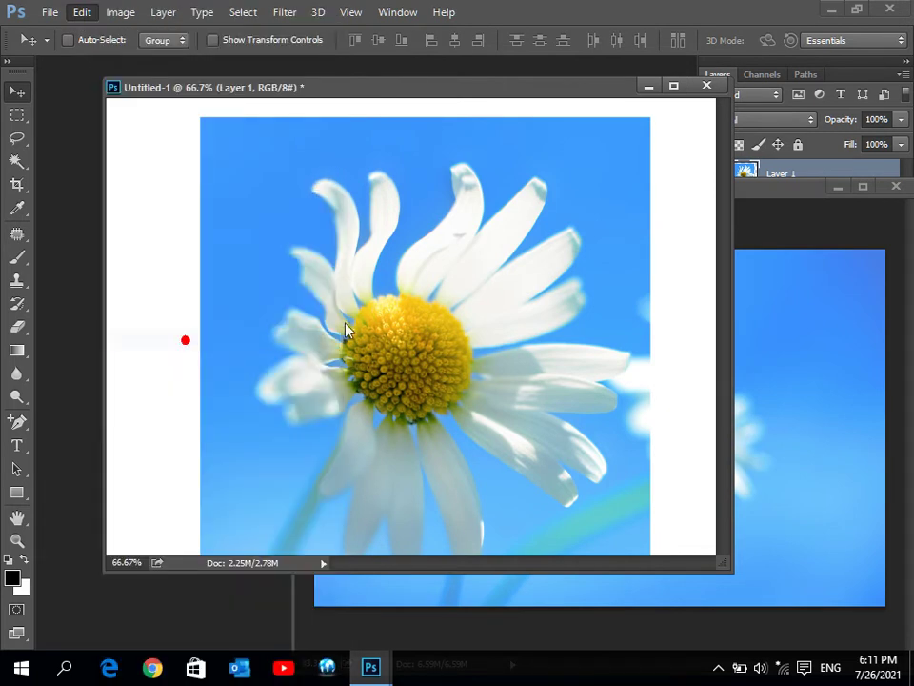
pyautogui.moveTo(653, 119)
pyautogui.mouseDown()
pyautogui.moveTo(543, 181)
pyautogui.moveTo(344, 245)
pyautogui.moveTo(561, 213)
pyautogui.moveTo(320, 198)
pyautogui.moveTo(625, 176)
pyautogui.mouseUp()
pyautogui.press('Return')
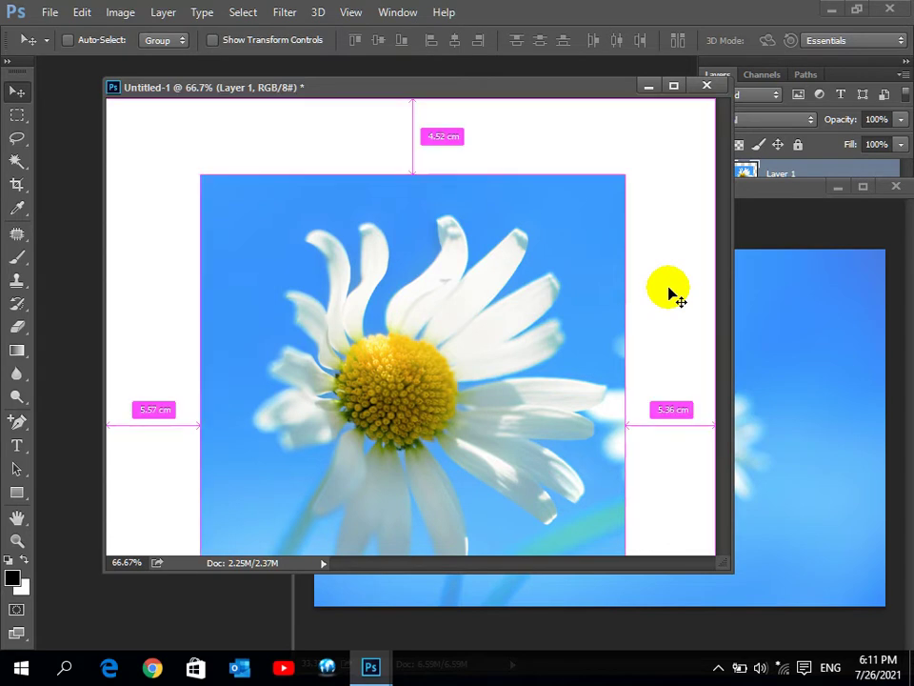
# - Scale the daisy down to about 31% and move it to the canvas top-left
pyautogui.hotkey('ctrl', 't')
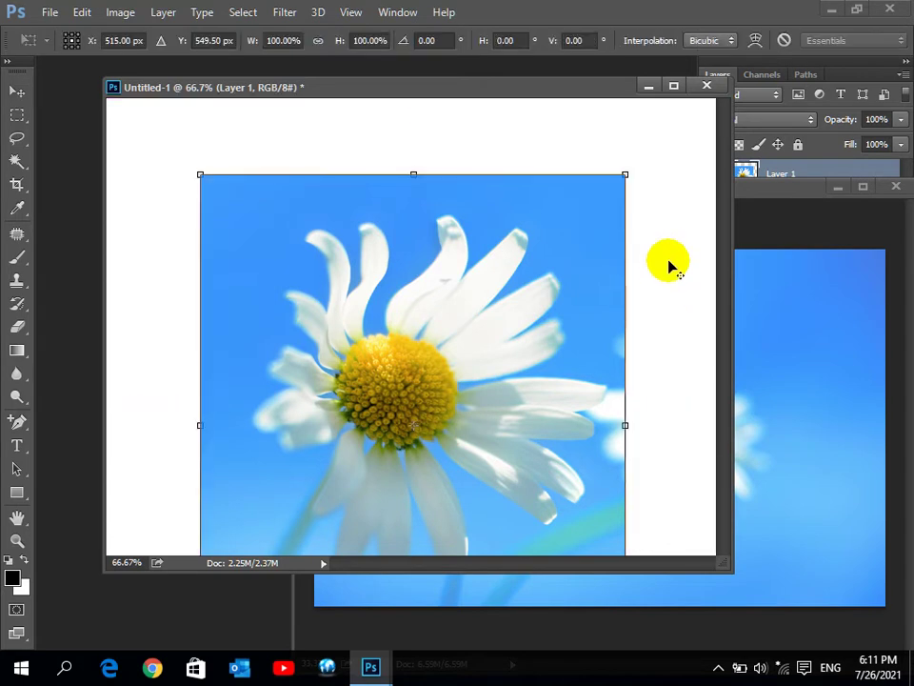
pyautogui.moveTo(622, 172)
pyautogui.mouseDown()
pyautogui.moveTo(541, 275)
pyautogui.moveTo(639, 137)
pyautogui.moveTo(475, 430)
pyautogui.moveTo(623, 184)
pyautogui.moveTo(592, 247)
pyautogui.moveTo(523, 337)
pyautogui.moveTo(649, 115)
pyautogui.moveTo(522, 329)
pyautogui.moveTo(636, 160)
pyautogui.moveTo(555, 268)
pyautogui.moveTo(298, 303)
pyautogui.moveTo(750, 304)
pyautogui.moveTo(428, 266)
pyautogui.moveTo(433, 273)
pyautogui.moveTo(592, 230)
pyautogui.moveTo(612, 198)
pyautogui.moveTo(508, 377)
pyautogui.mouseUp()
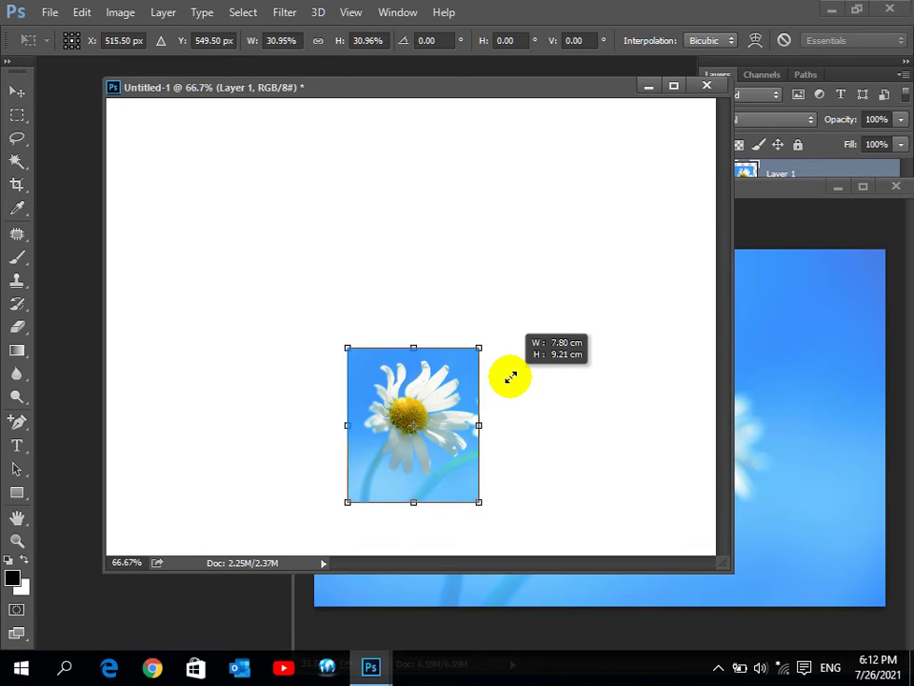
pyautogui.doubleClick(434, 400)
pyautogui.moveTo(403, 382); pyautogui.dragTo(180, 147)
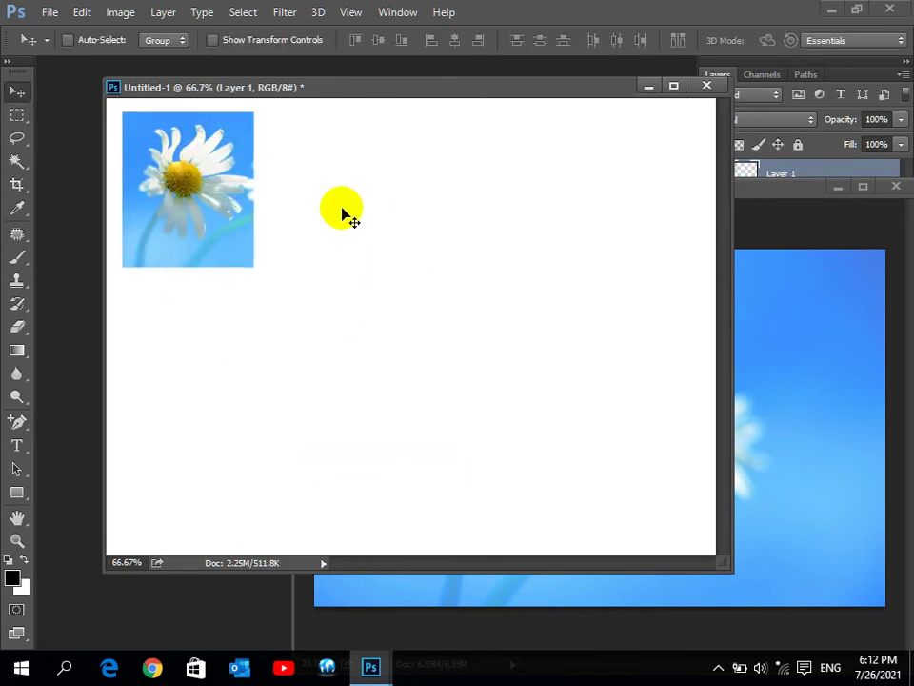
# - Close Gerdoo Wallpaper (7) and Alt-drag daisy copies into a row of four across the top
pyautogui.click(896, 186)
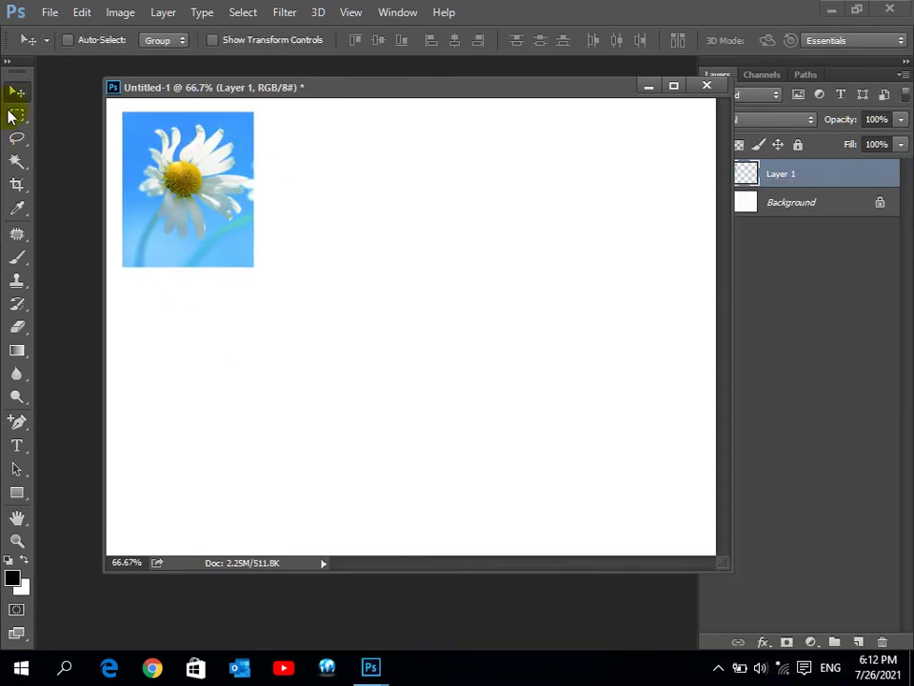
pyautogui.click(16, 90)
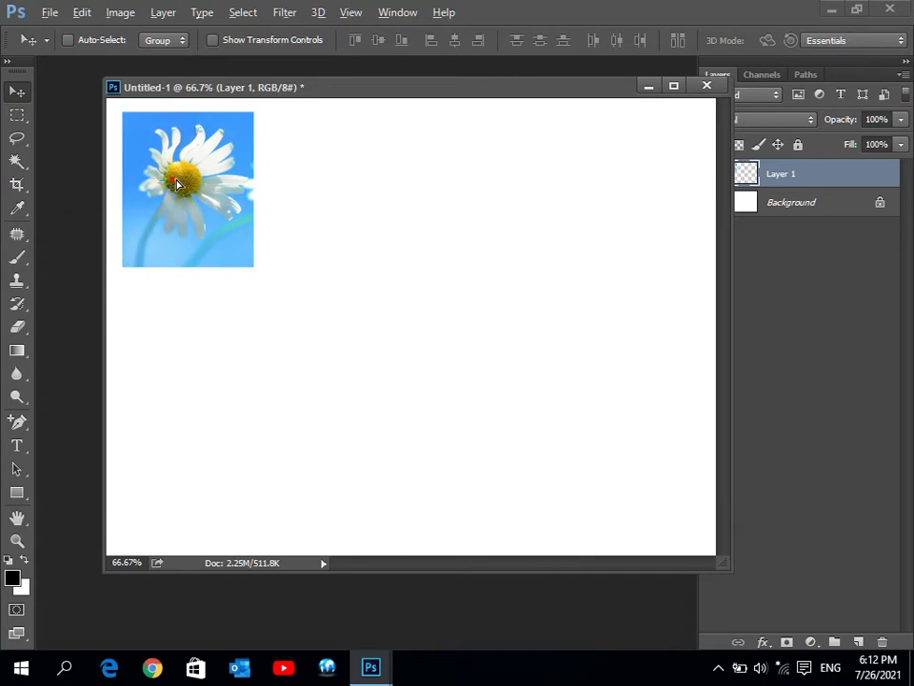
pyautogui.moveTo(174, 184); pyautogui.dragTo(640, 177)
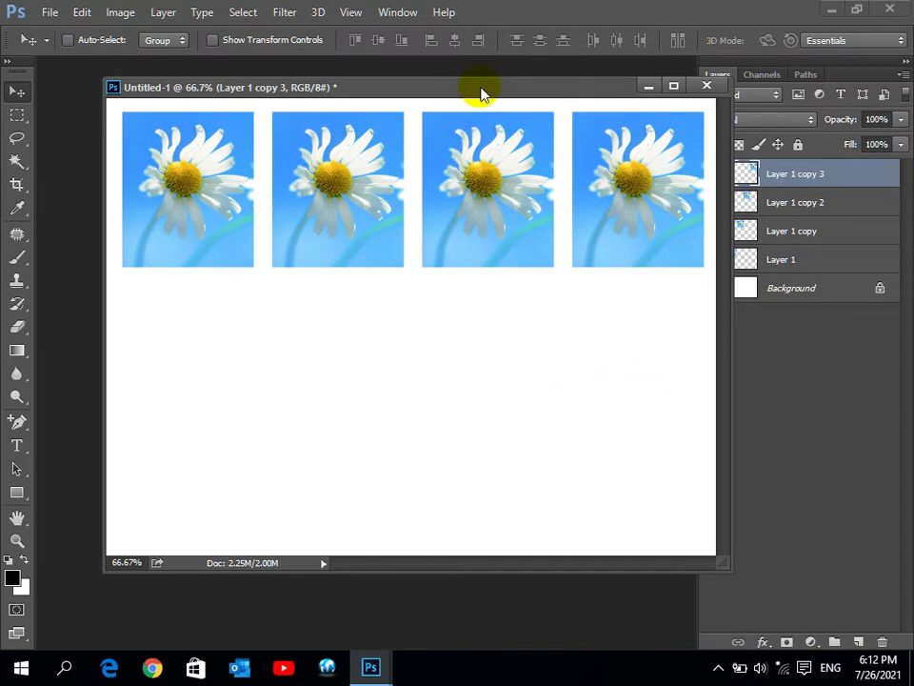
pyautogui.moveTo(479, 87); pyautogui.dragTo(427, 95)
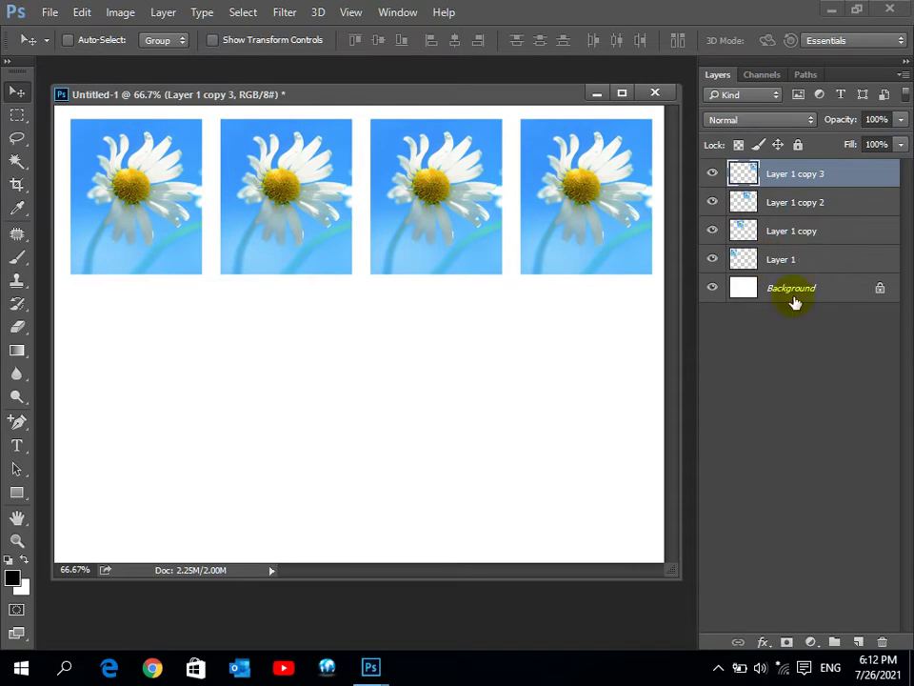
# - Select Layer 1, nudge the first daisy into line, and click through the daisy layers
pyautogui.click(783, 259)
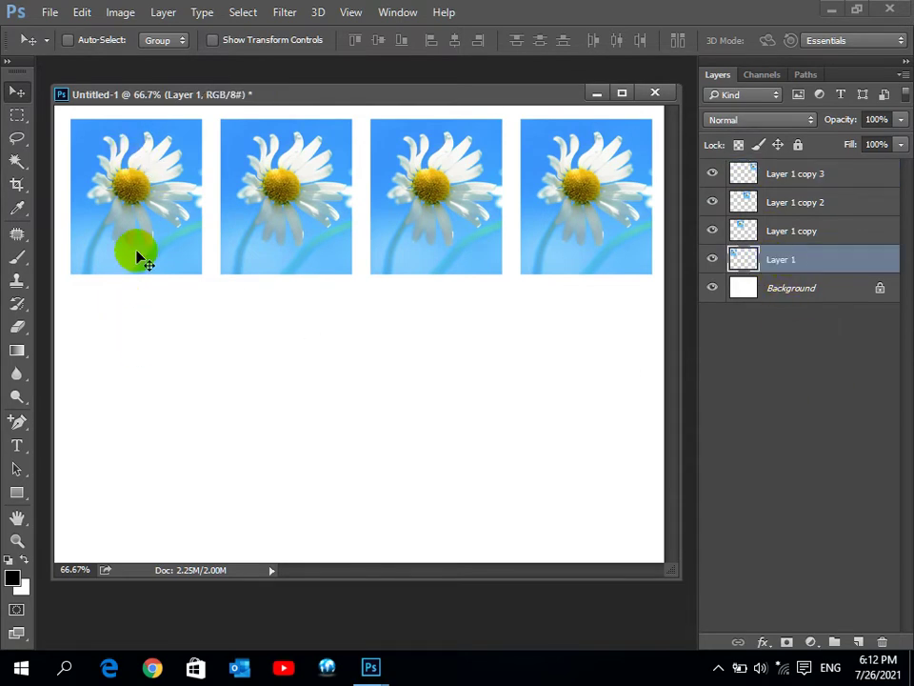
pyautogui.moveTo(143, 282); pyautogui.dragTo(131, 227)
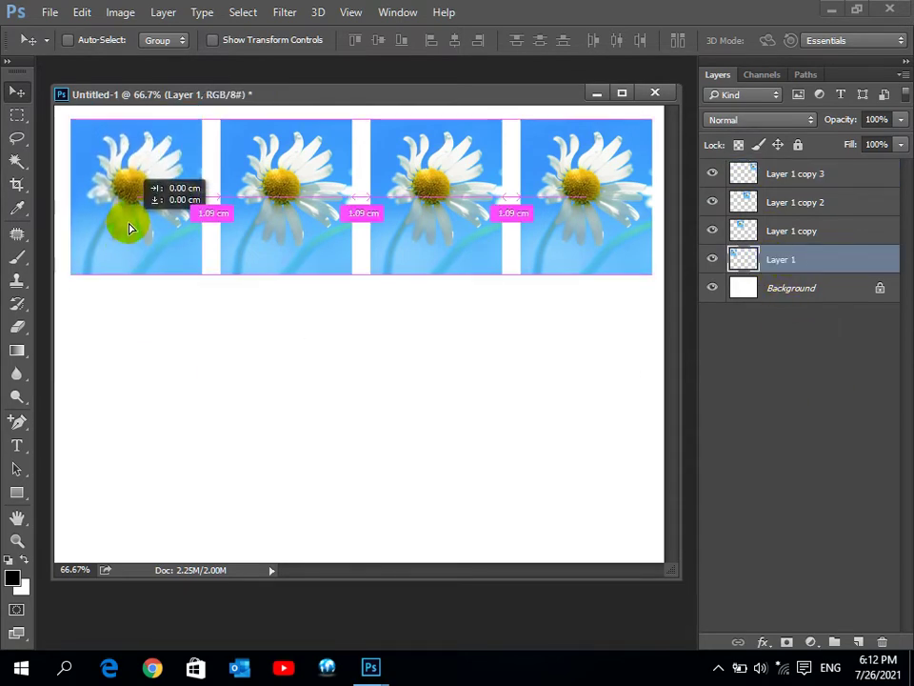
pyautogui.moveTo(291, 194)
pyautogui.mouseDown()
pyautogui.moveTo(295, 233)
pyautogui.moveTo(295, 186)
pyautogui.mouseUp()
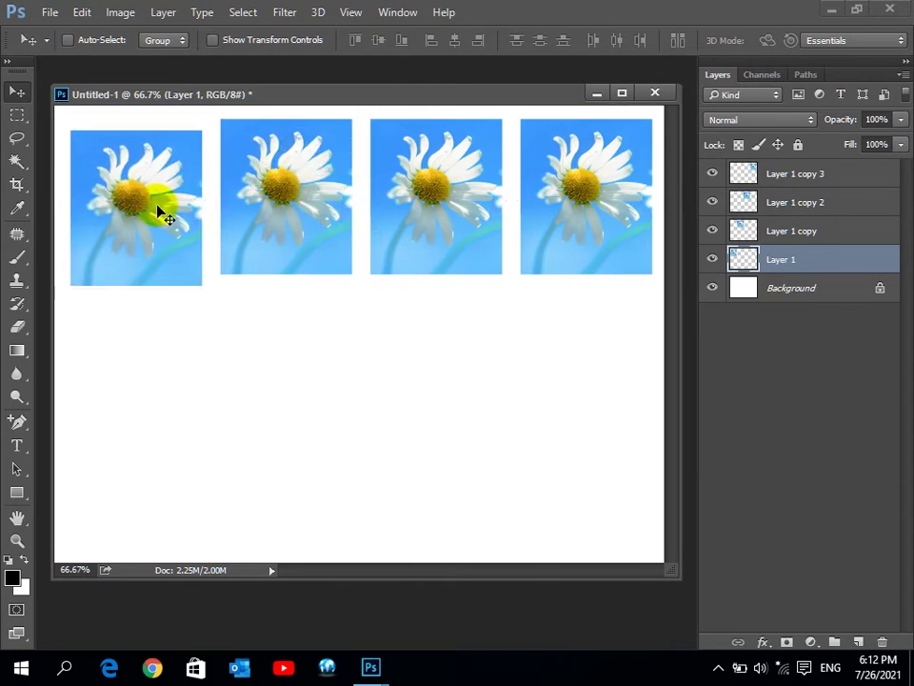
pyautogui.moveTo(214, 204); pyautogui.dragTo(157, 198)
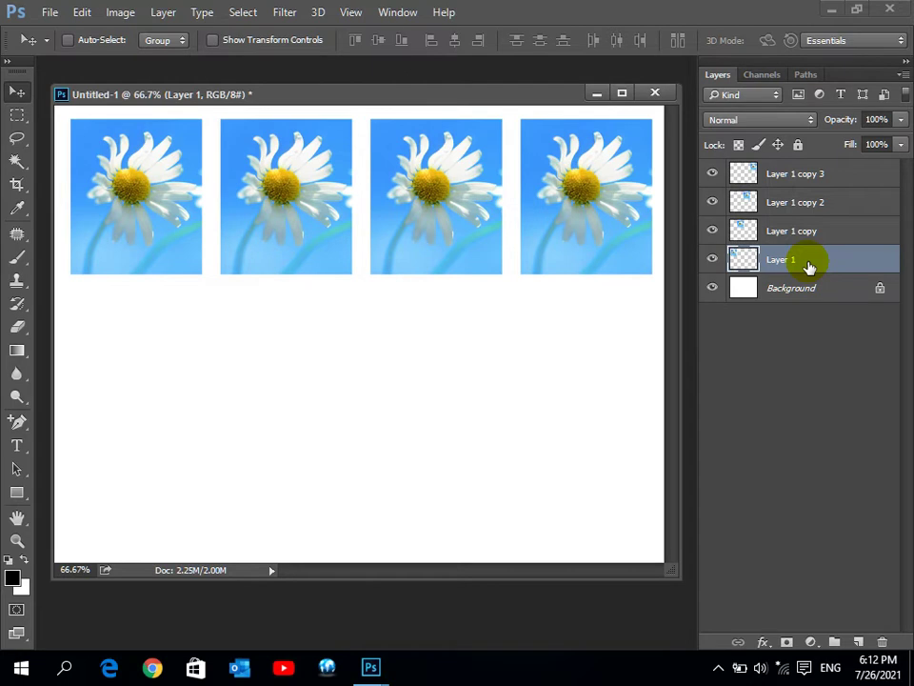
pyautogui.click(809, 200)
pyautogui.click(809, 176)
pyautogui.click(808, 227)
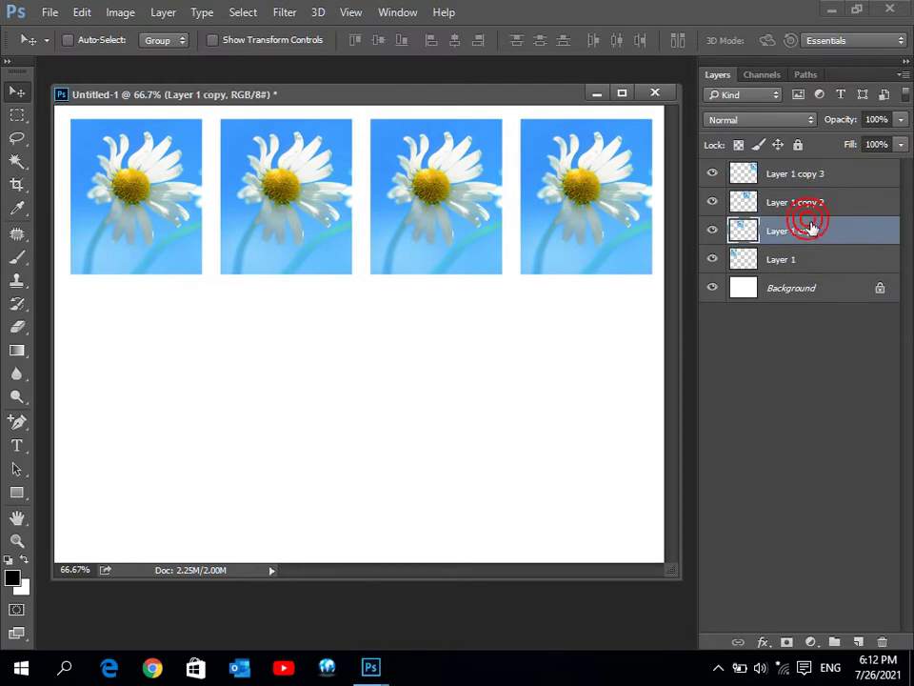
pyautogui.click(796, 272)
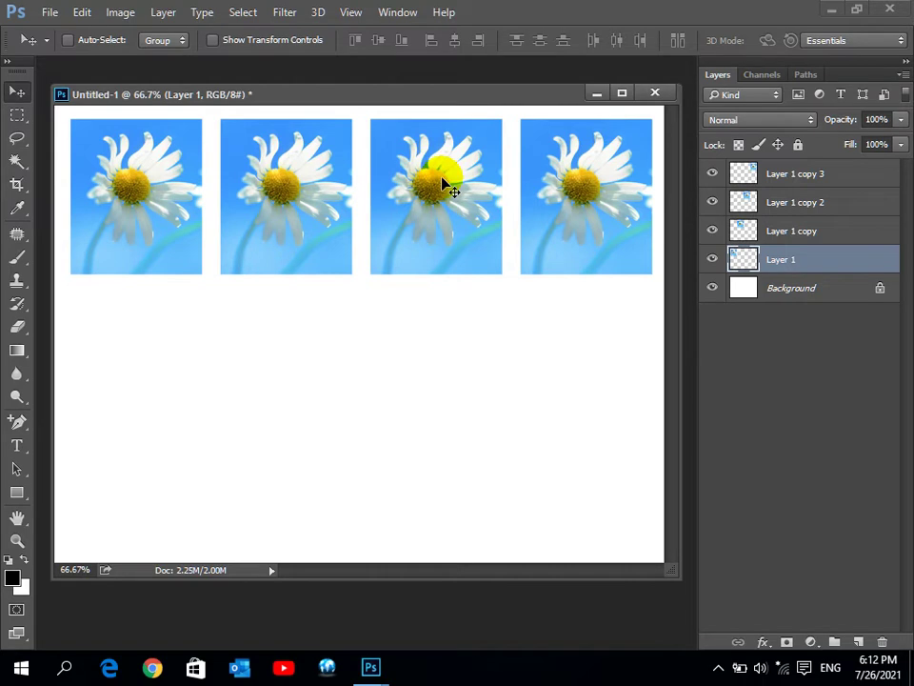
# - With Auto-Select on, move all four daisies lower and line them up in one row
pyautogui.click(68, 40)
pyautogui.moveTo(116, 180); pyautogui.dragTo(118, 299)
pyautogui.moveTo(280, 175); pyautogui.dragTo(299, 263)
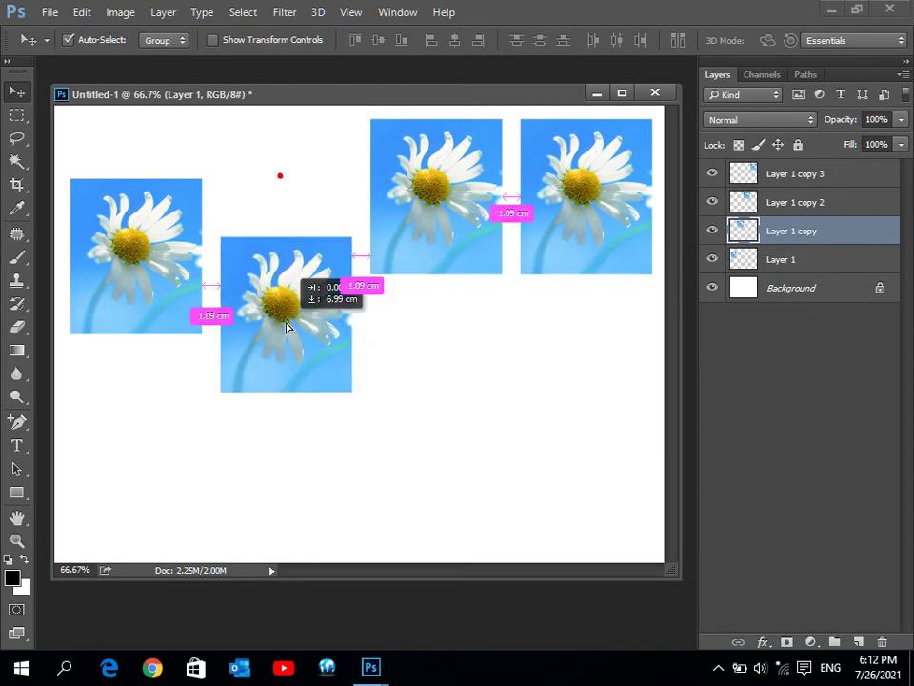
pyautogui.click(449, 159)
pyautogui.moveTo(458, 257); pyautogui.dragTo(477, 345)
pyautogui.moveTo(639, 239); pyautogui.dragTo(639, 298)
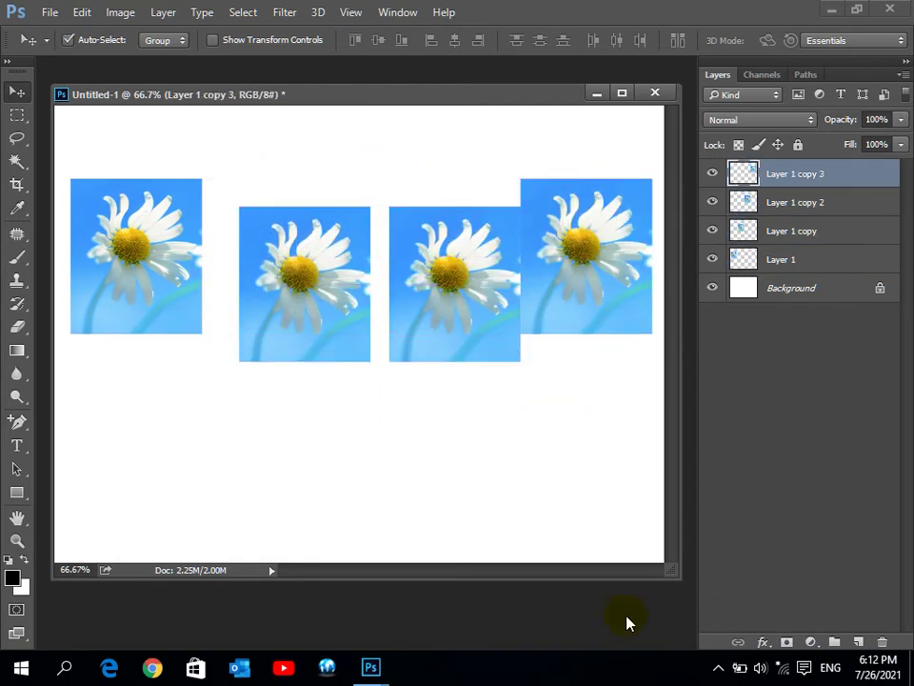
pyautogui.moveTo(327, 310); pyautogui.dragTo(298, 282)
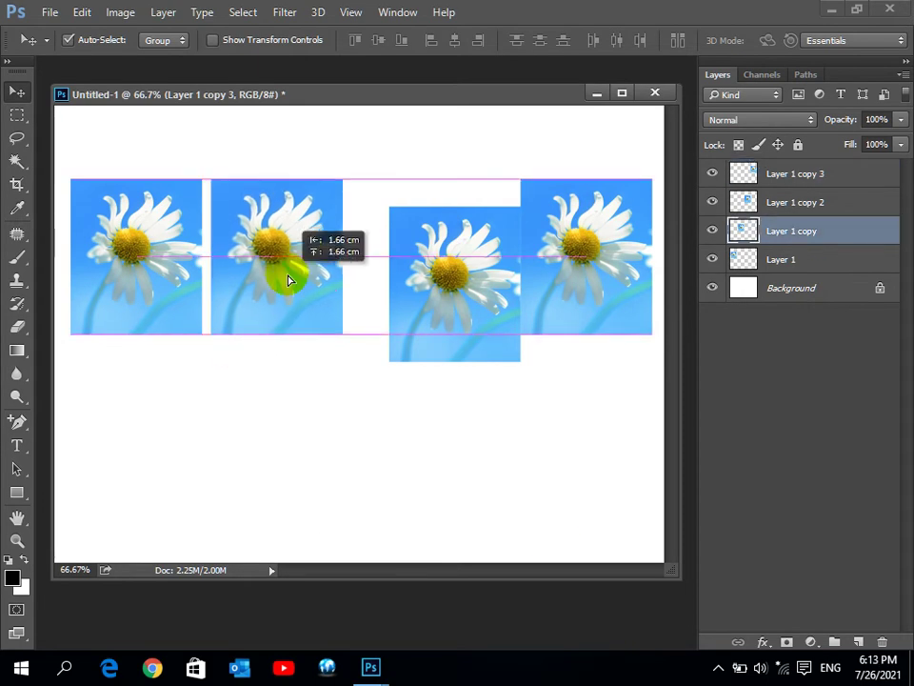
pyautogui.moveTo(428, 286); pyautogui.dragTo(391, 258)
pyautogui.moveTo(579, 254); pyautogui.dragTo(563, 253)
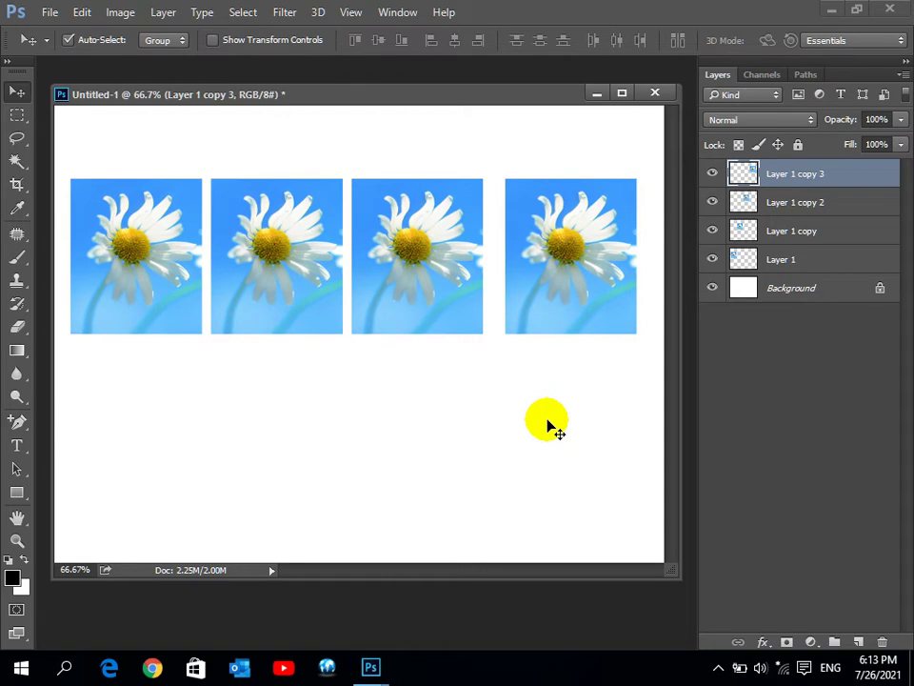
pyautogui.click(68, 40)
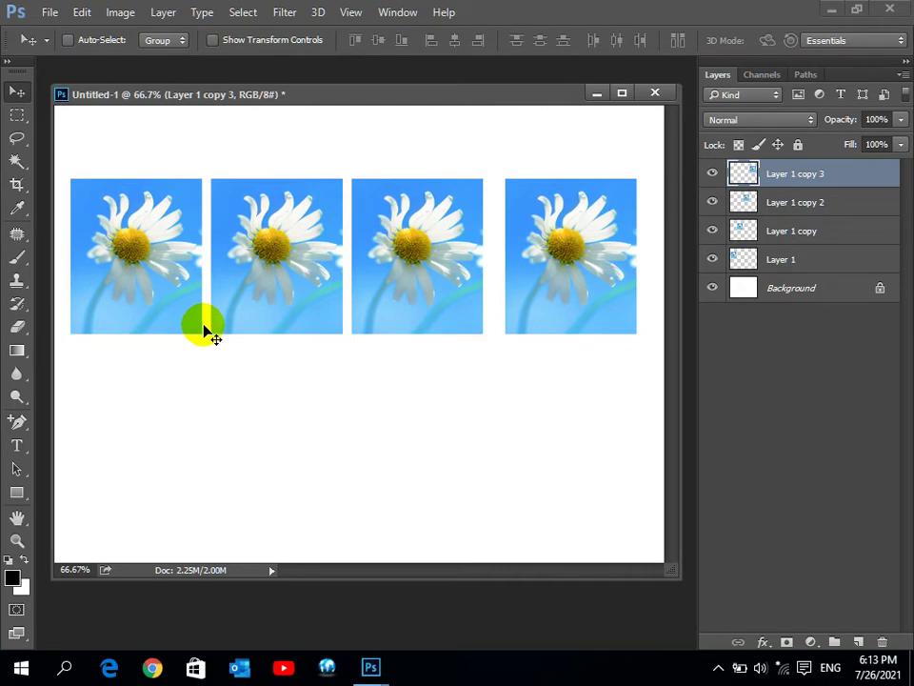
# - Show transform controls and pick each daisy's layer on the canvas, ending on the rightmost
pyautogui.click(245, 40)
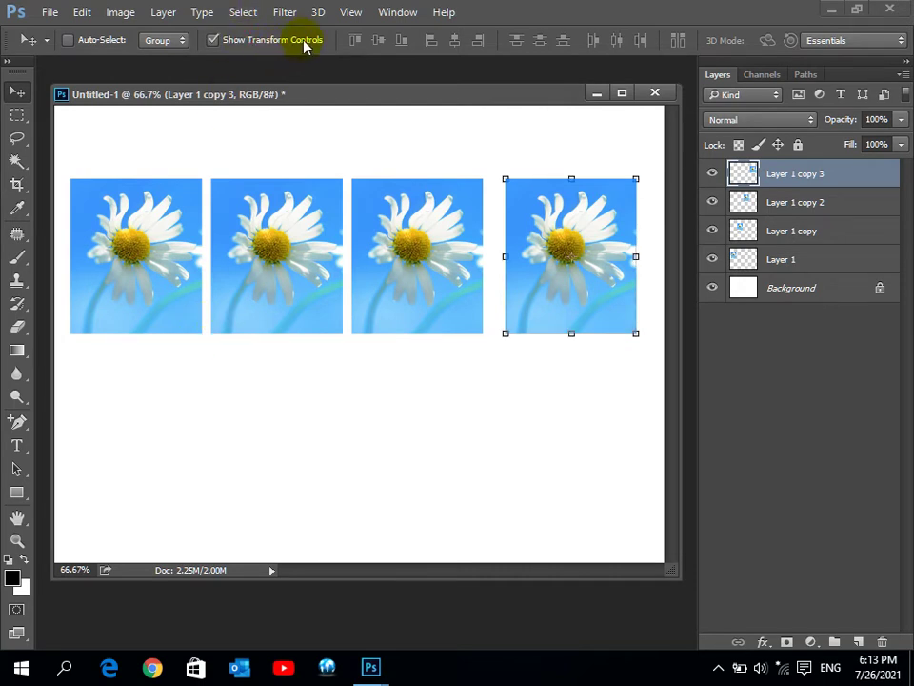
pyautogui.click(68, 40)
pyautogui.click(428, 238)
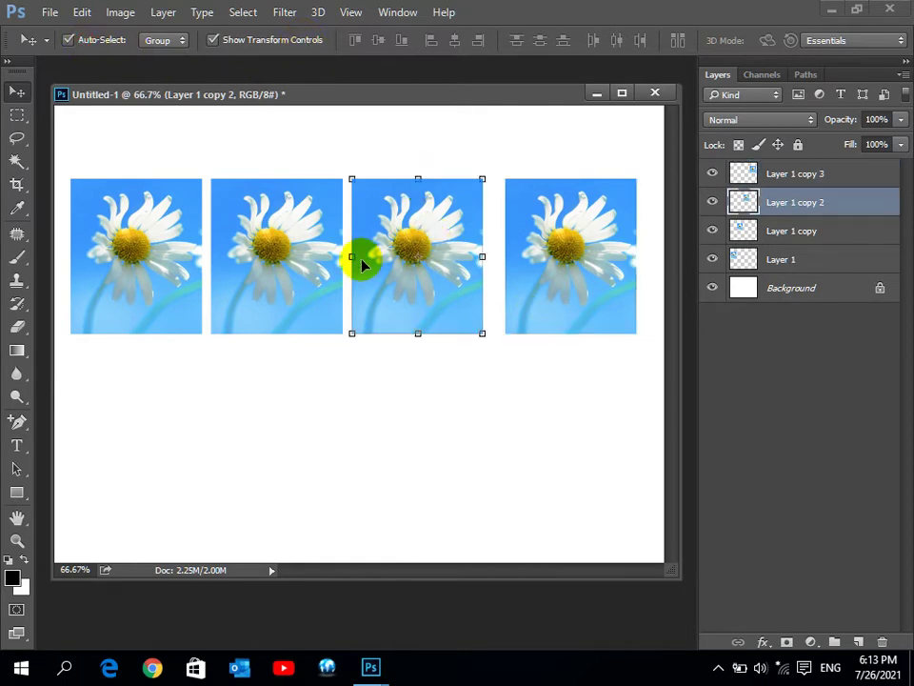
pyautogui.click(271, 239)
pyautogui.click(126, 263)
pyautogui.click(418, 249)
pyautogui.click(596, 231)
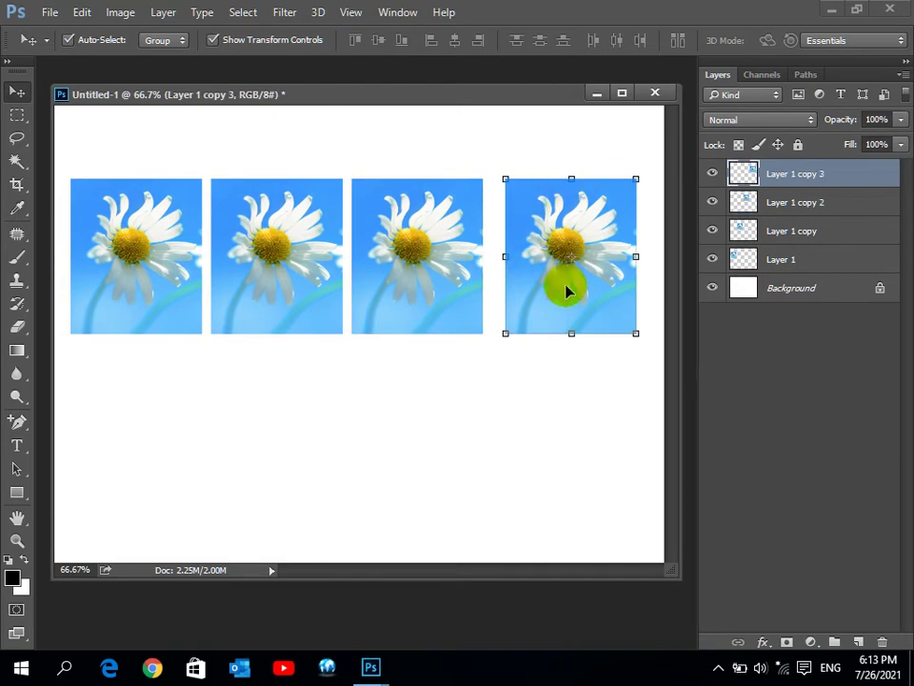
pyautogui.click(578, 162)
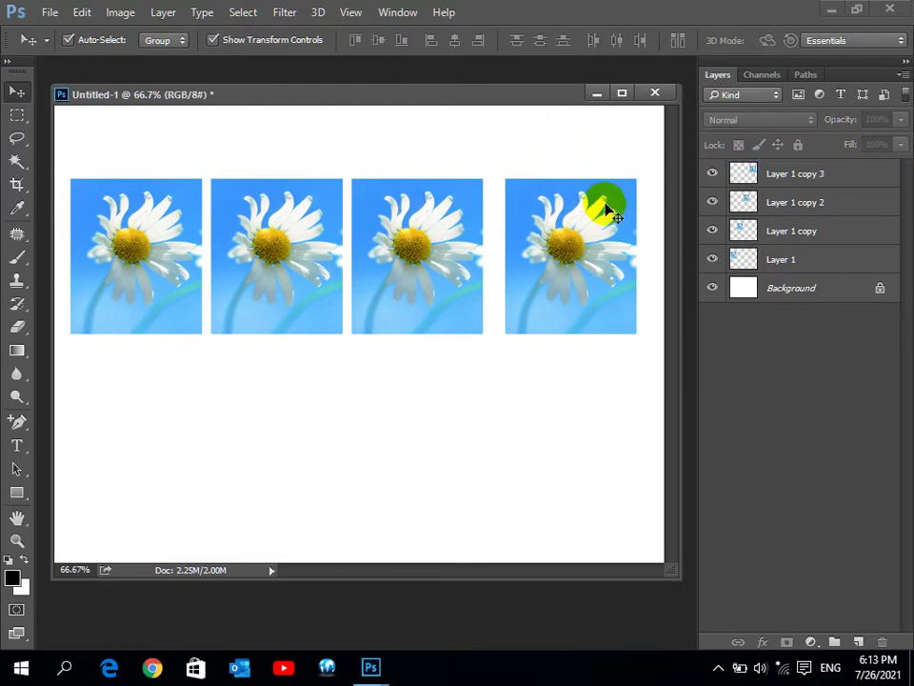
pyautogui.click(602, 199)
# - Rotate the right daisy back to nearly upright, then close the document without saving
pyautogui.click(612, 160)
pyautogui.moveTo(543, 155); pyautogui.dragTo(618, 196)
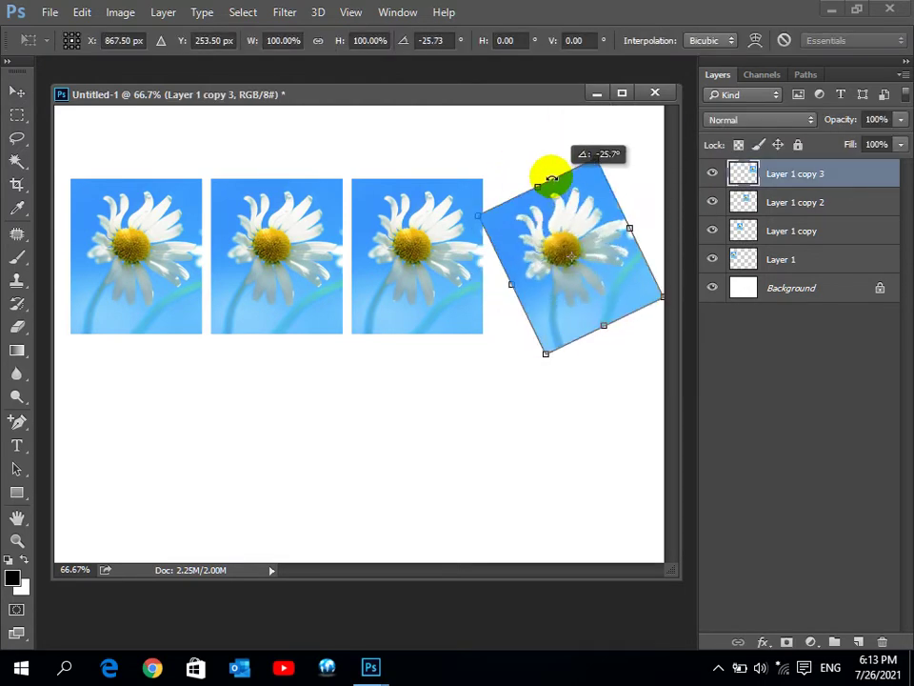
pyautogui.moveTo(618, 195)
pyautogui.mouseDown()
pyautogui.moveTo(540, 255)
pyautogui.moveTo(547, 179)
pyautogui.moveTo(586, 210)
pyautogui.moveTo(590, 227)
pyautogui.moveTo(572, 204)
pyautogui.moveTo(591, 216)
pyautogui.mouseUp()
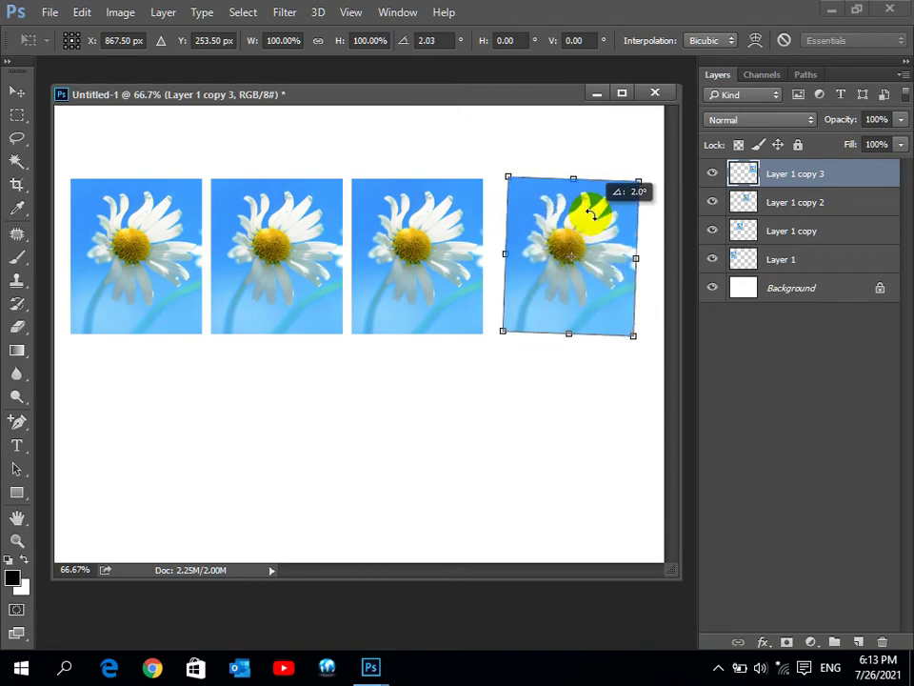
pyautogui.press('Return')
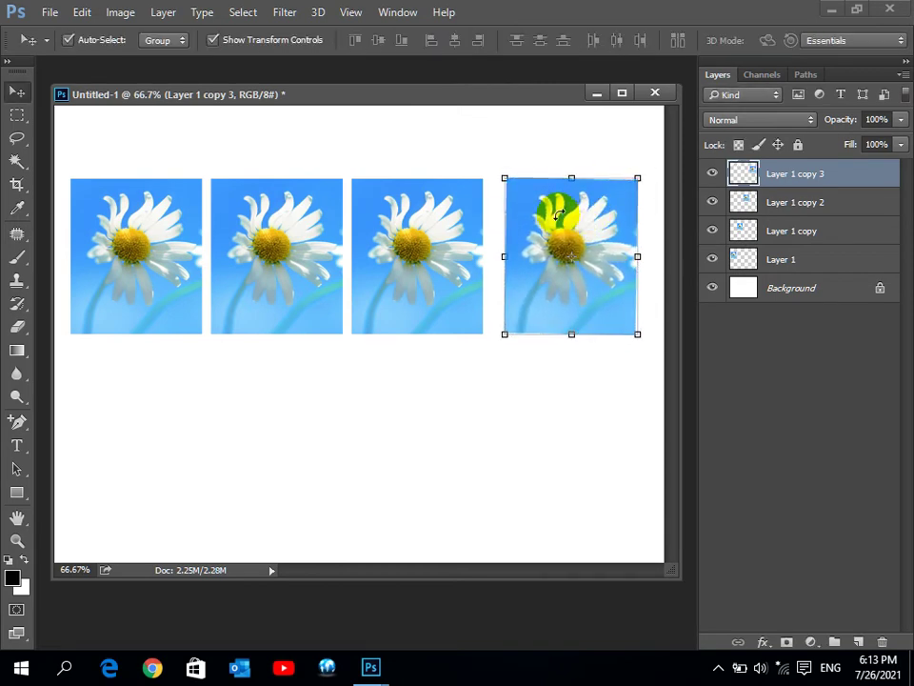
pyautogui.click(233, 40)
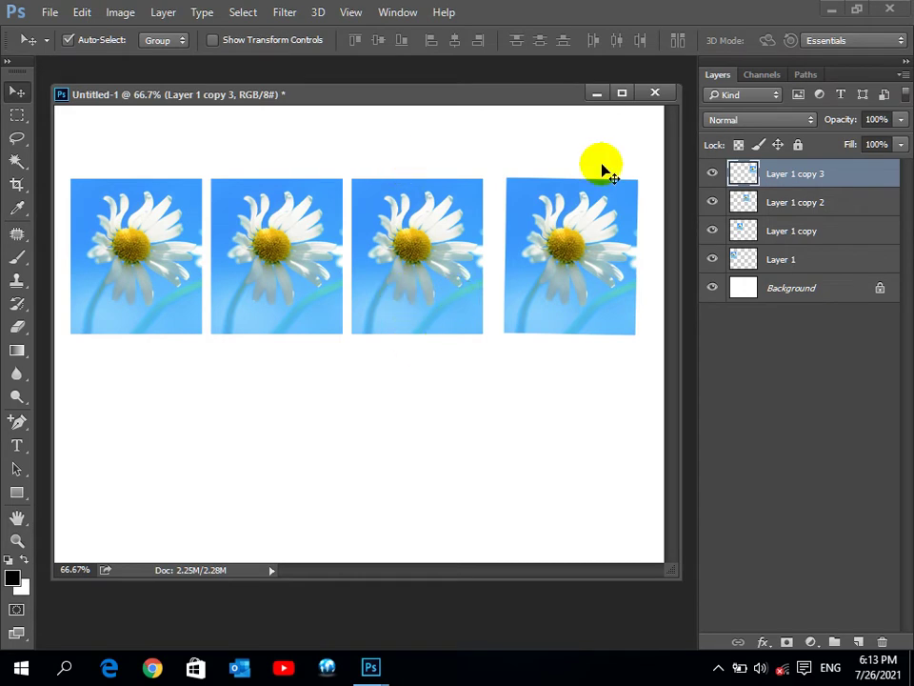
pyautogui.click(654, 92)
pyautogui.click(455, 271)
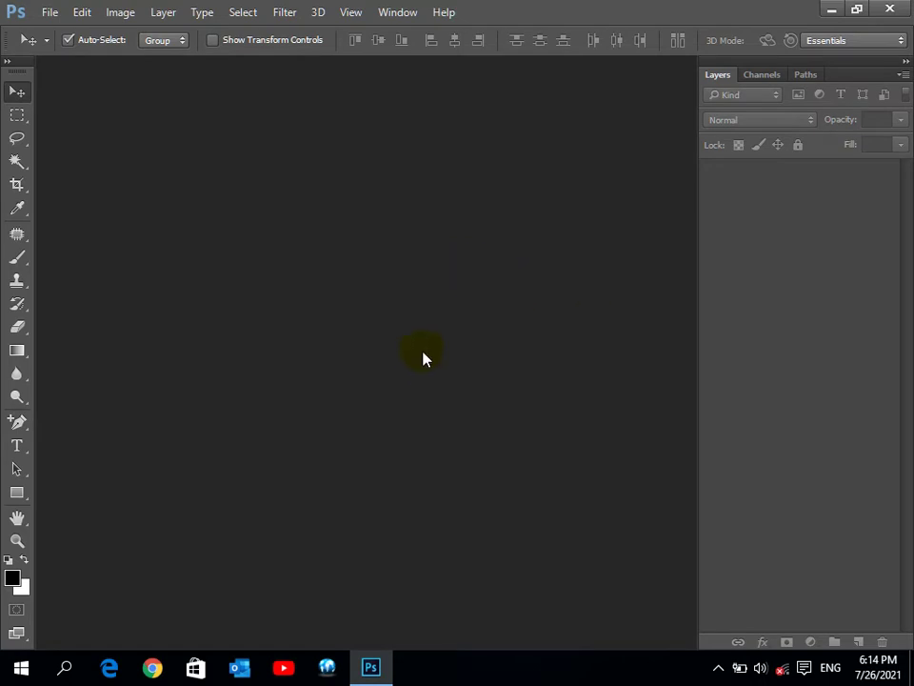
# - Open Gerdoo Wallpaper (110).jpg and float it in its own window
pyautogui.click(18, 115)
pyautogui.rightClick(18, 115)
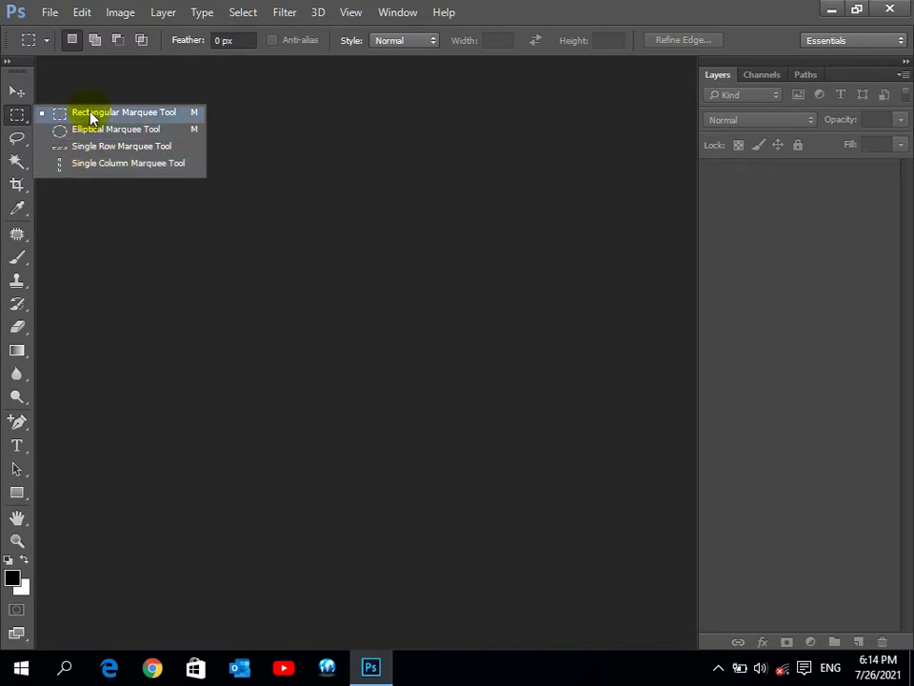
pyautogui.doubleClick(411, 261)
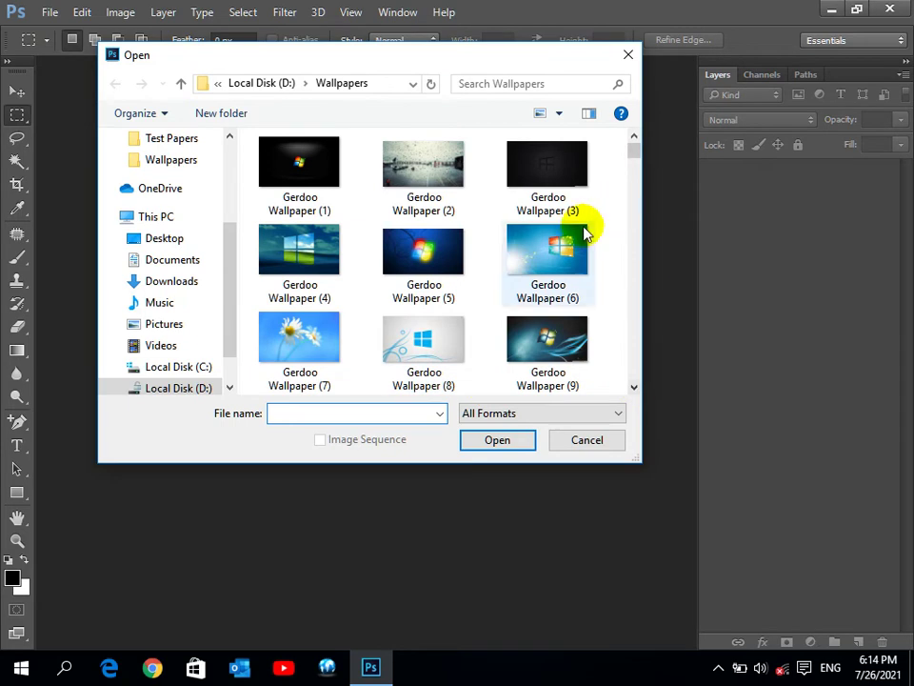
pyautogui.moveTo(636, 149); pyautogui.dragTo(635, 243)
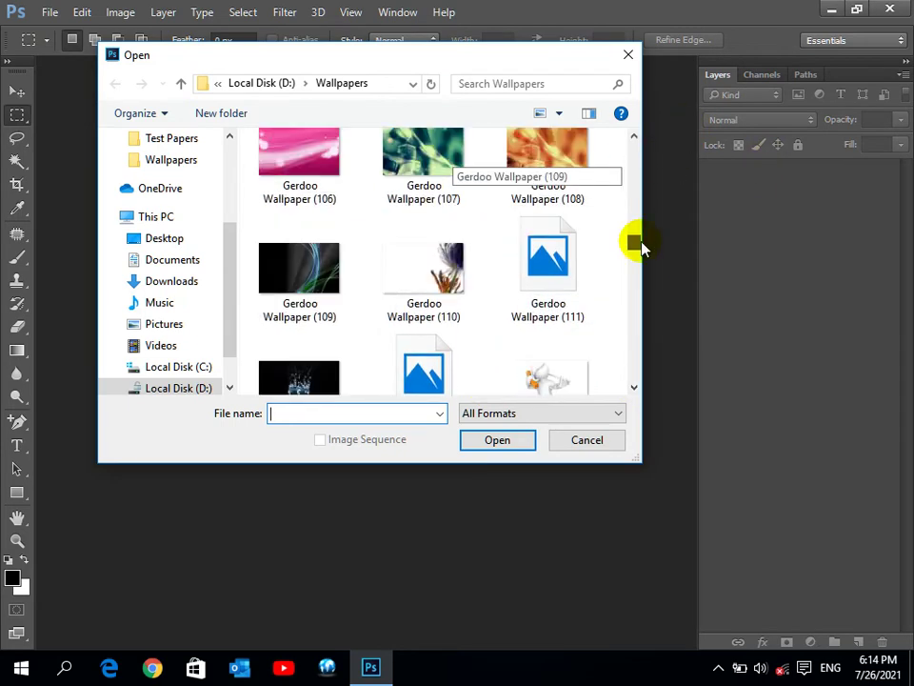
pyautogui.click(425, 263)
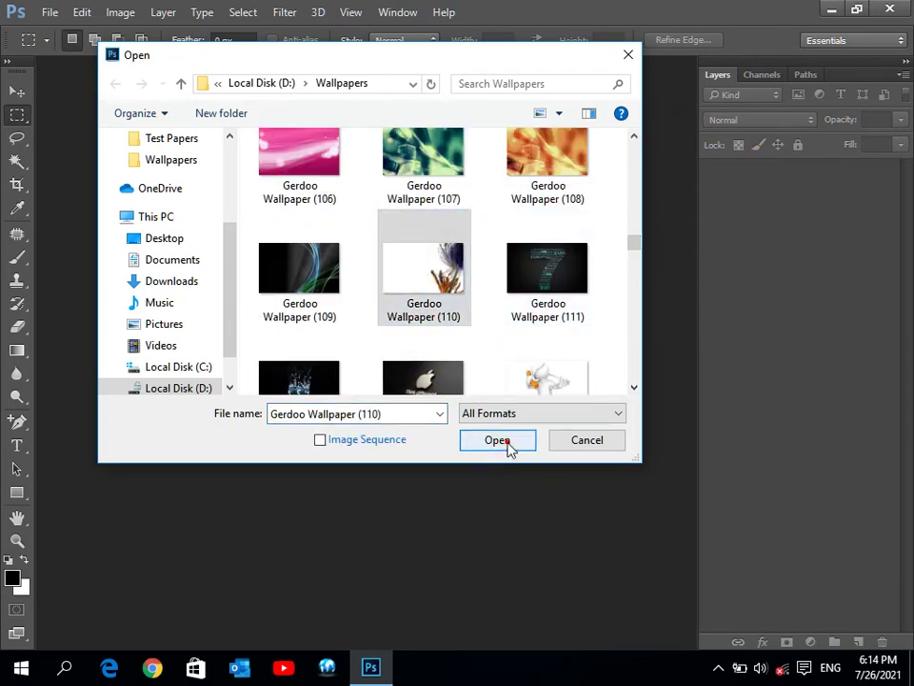
pyautogui.click(507, 441)
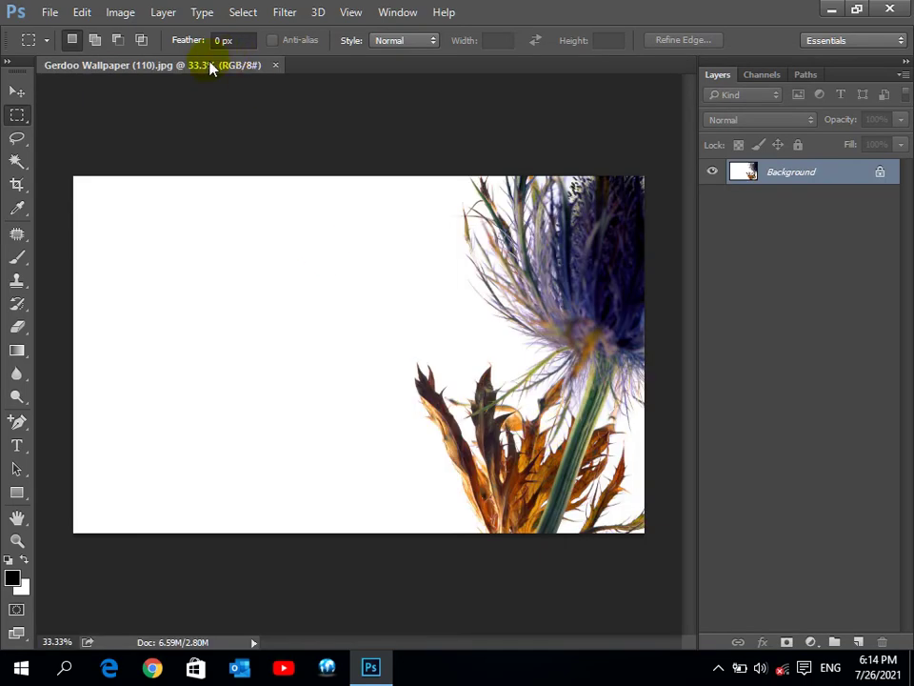
pyautogui.moveTo(202, 64); pyautogui.dragTo(678, 351)
# - Open Gerdoo Wallpaper (7).jpg as well
pyautogui.doubleClick(373, 99)
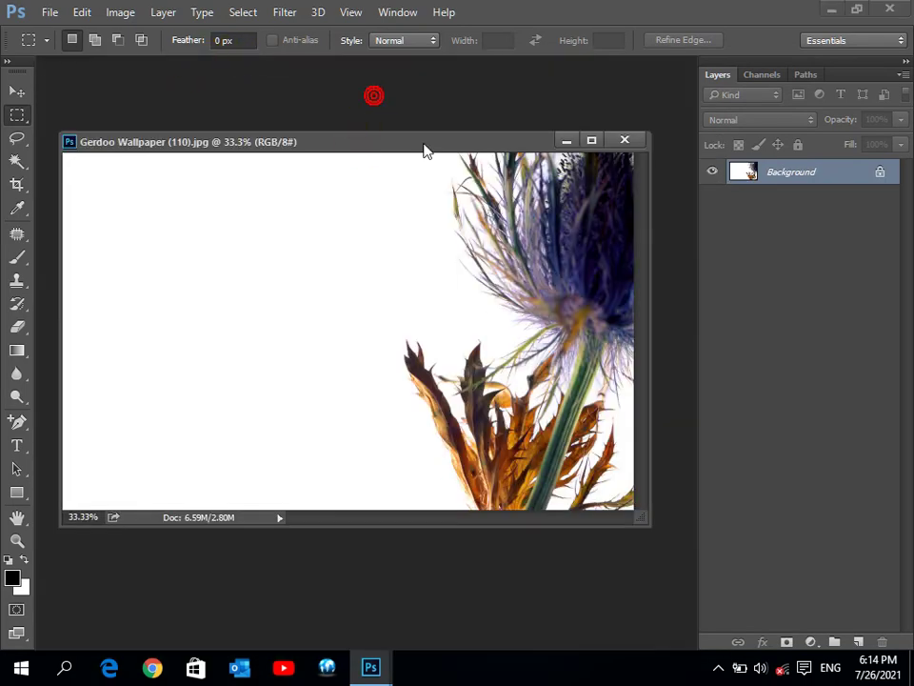
pyautogui.click(311, 346)
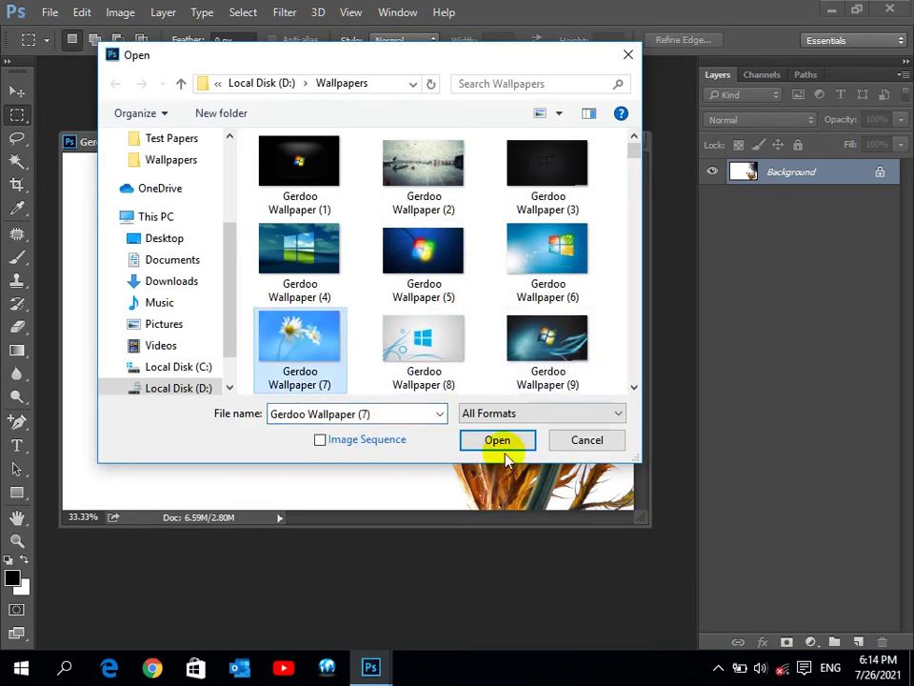
pyautogui.click(496, 439)
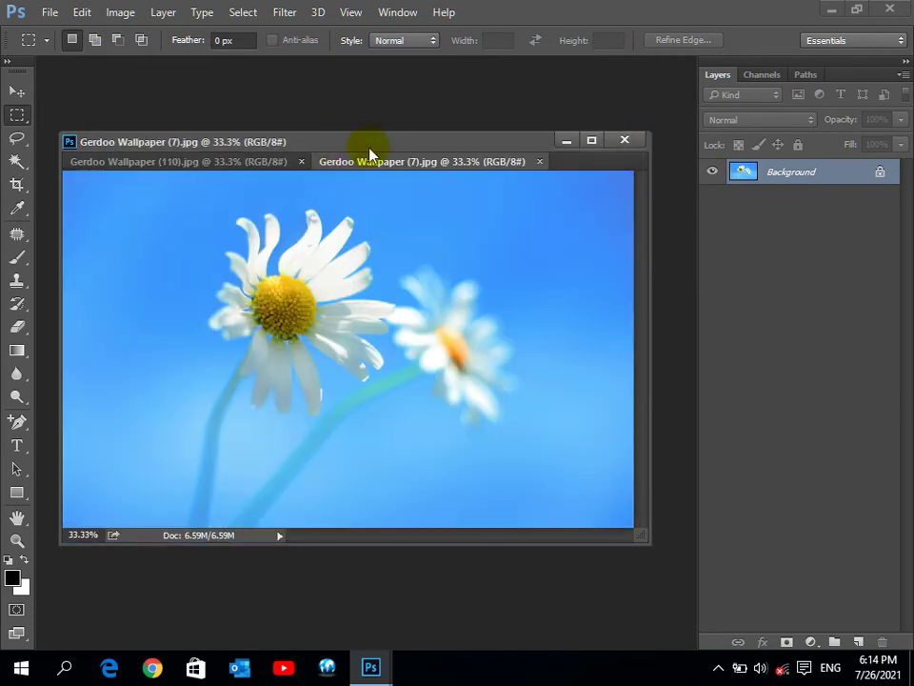
# - Float the daisy wallpaper, drag a rectangular daisy selection into (110), then remove it
pyautogui.moveTo(381, 168); pyautogui.dragTo(464, 76)
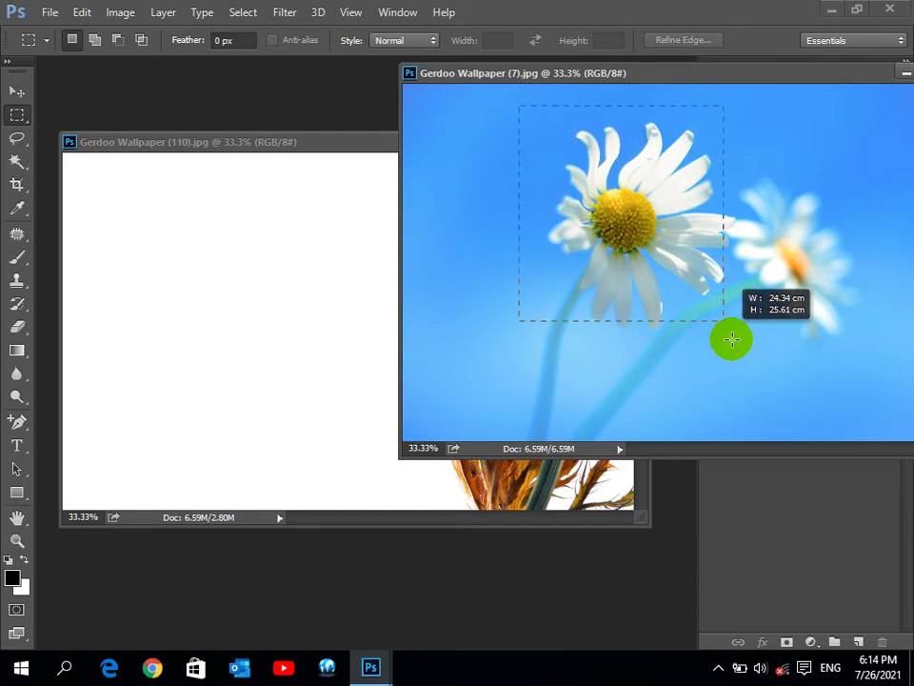
pyautogui.moveTo(518, 105); pyautogui.dragTo(743, 365)
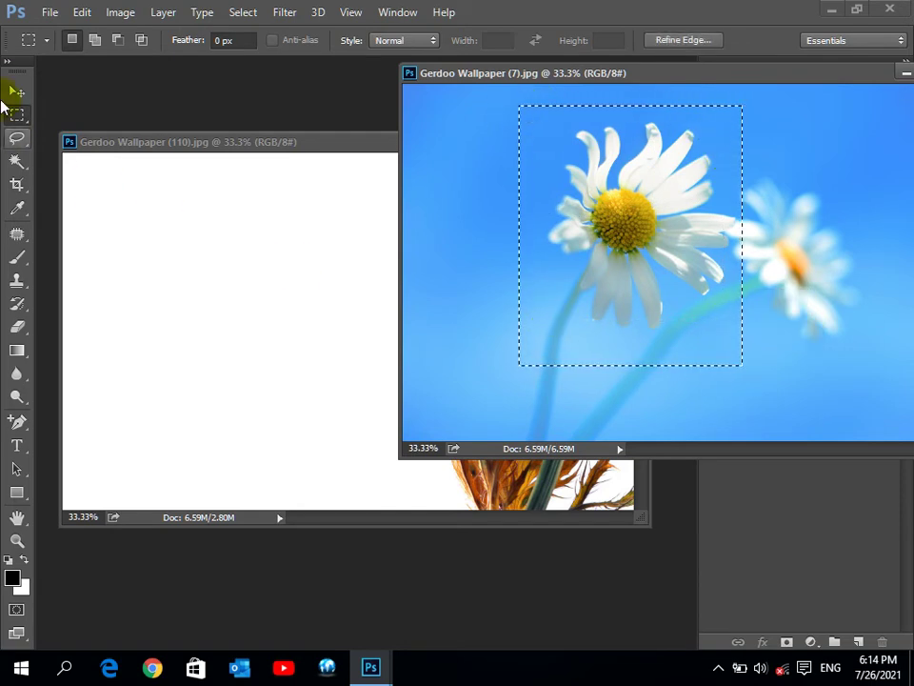
pyautogui.click(17, 91)
pyautogui.moveTo(644, 204)
pyautogui.mouseDown()
pyautogui.moveTo(257, 293)
pyautogui.moveTo(245, 326)
pyautogui.mouseUp()
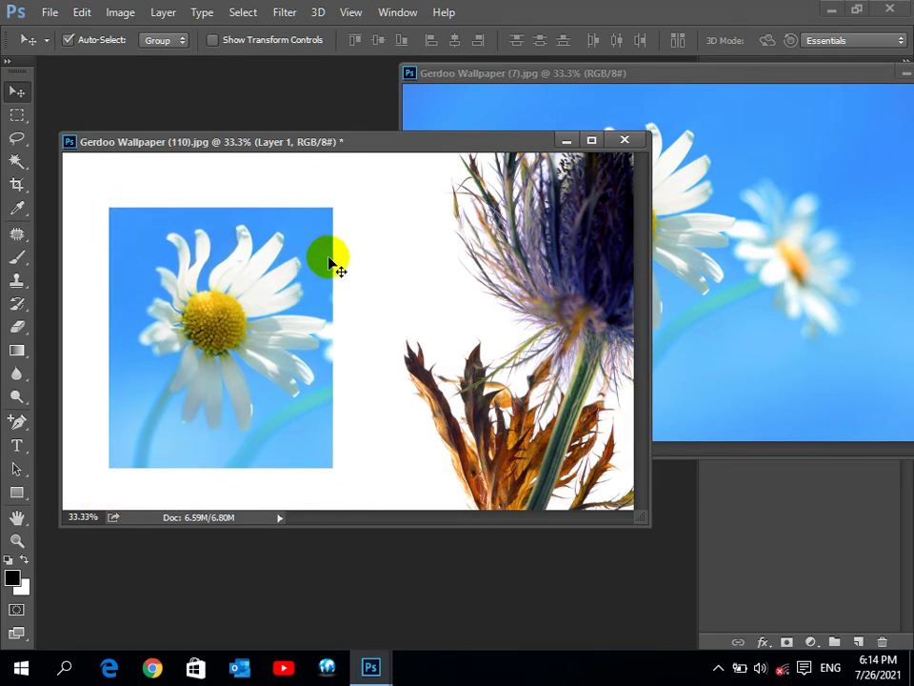
pyautogui.press('Delete')
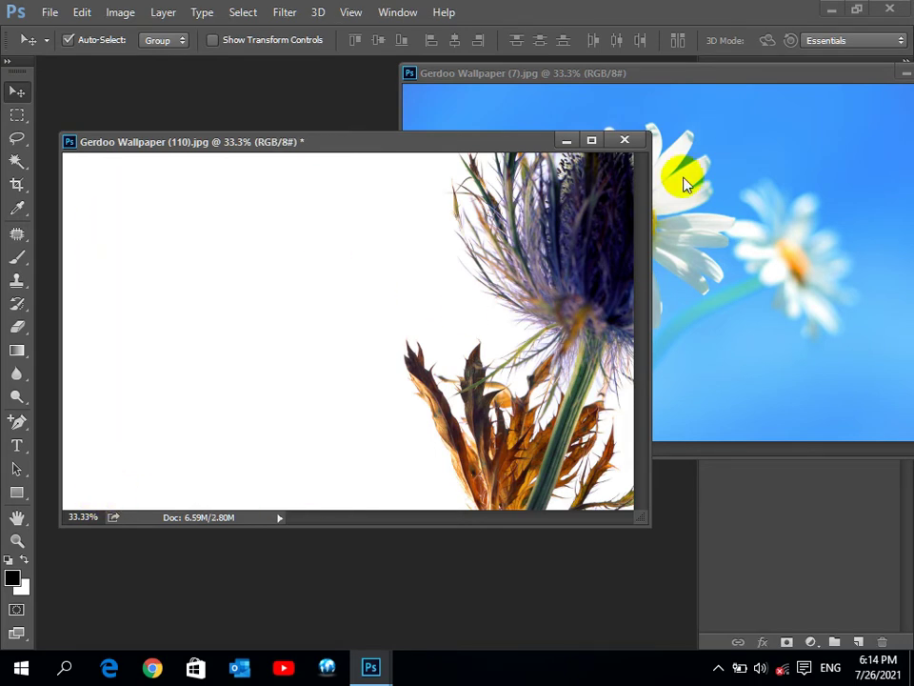
# - Drag an oval daisy selection into the thistle photo, then undo it
pyautogui.click(719, 84)
pyautogui.moveTo(674, 219); pyautogui.dragTo(105, 121)
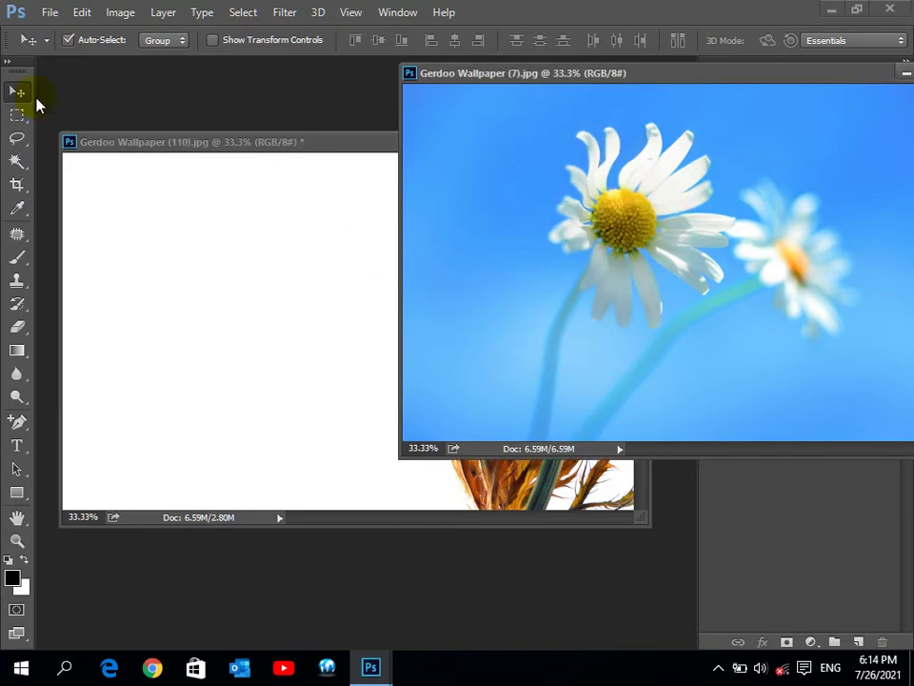
pyautogui.click(17, 116)
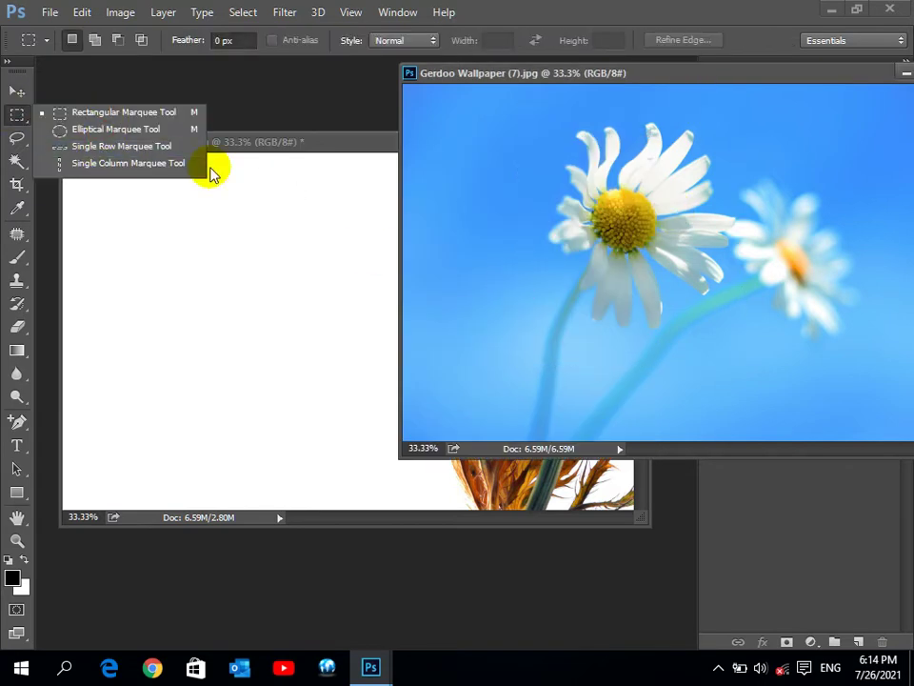
pyautogui.click(102, 130)
pyautogui.moveTo(521, 107); pyautogui.dragTo(751, 346)
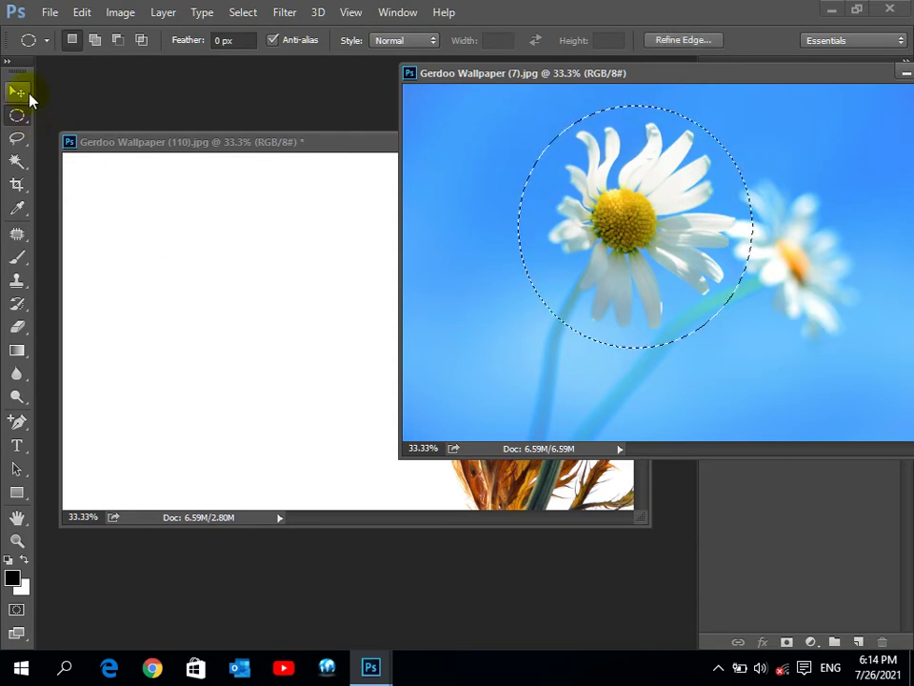
pyautogui.click(23, 91)
pyautogui.moveTo(595, 184)
pyautogui.mouseDown()
pyautogui.moveTo(242, 324)
pyautogui.moveTo(272, 292)
pyautogui.moveTo(208, 288)
pyautogui.mouseUp()
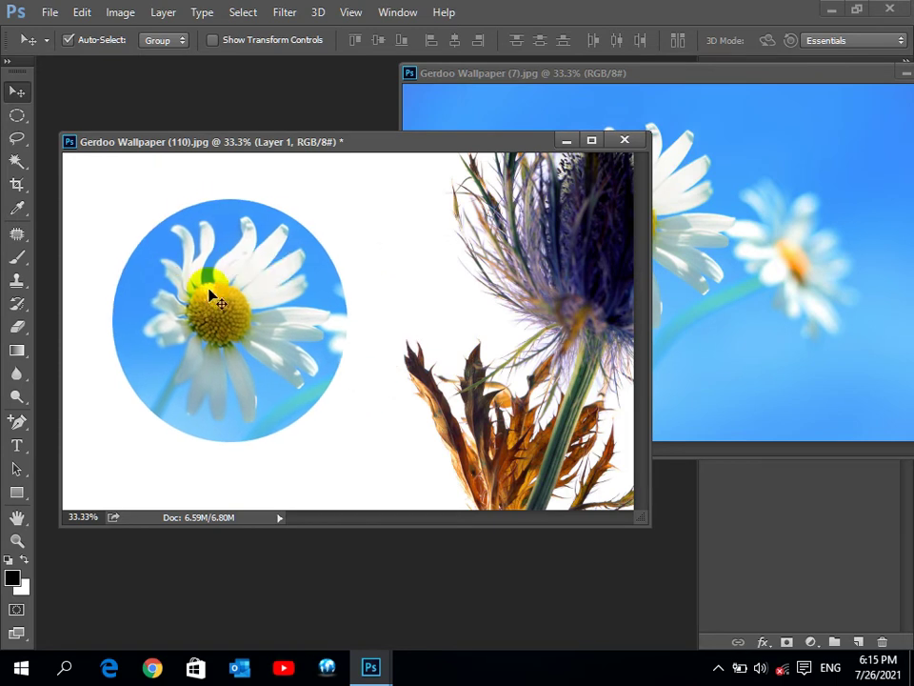
pyautogui.hotkey('ctrl', 'alt', 'z')
pyautogui.hotkey('ctrl', 'alt', 'z')
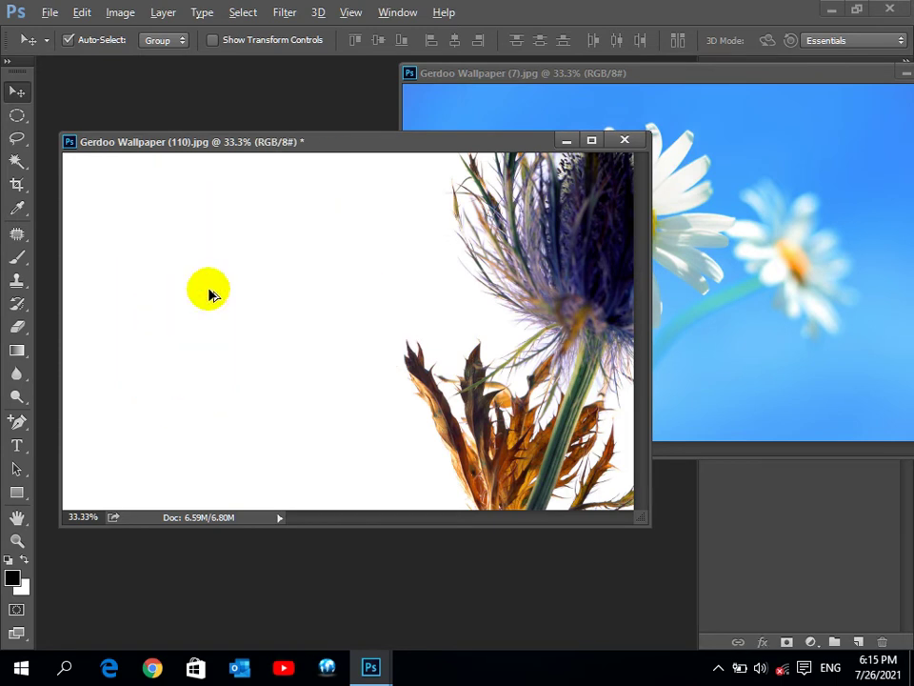
# - Bring the daisy photo forward and draw an elliptical selection around the front daisy
pyautogui.click(710, 84)
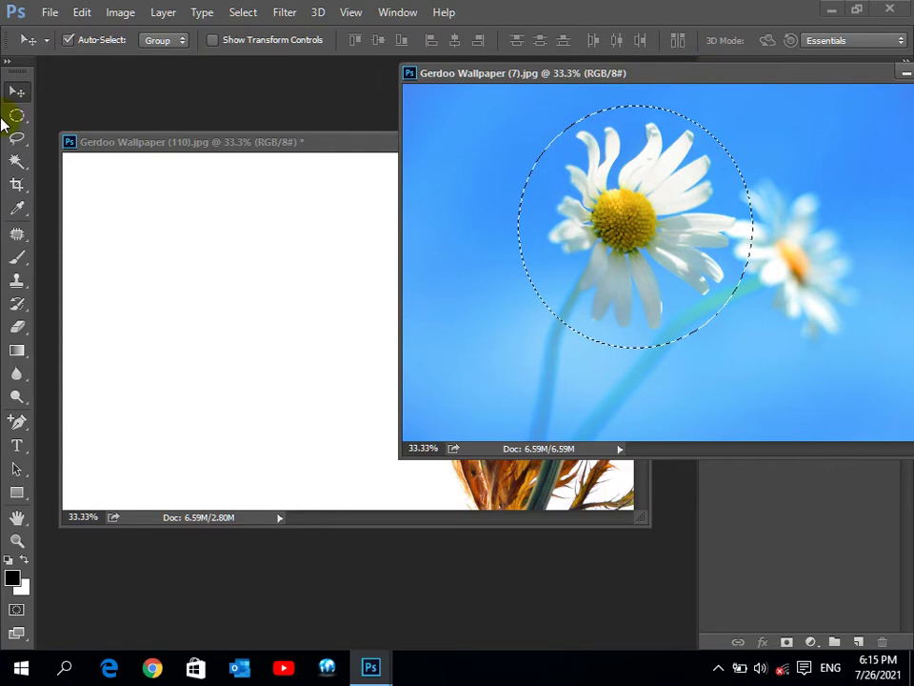
pyautogui.moveTo(16, 115); pyautogui.dragTo(91, 154)
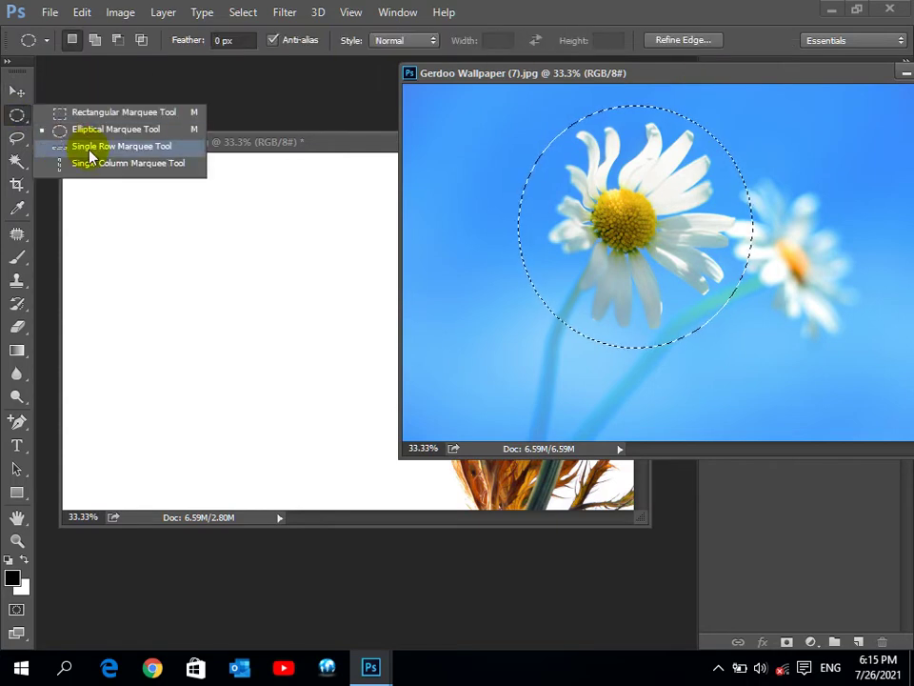
pyautogui.click(462, 79)
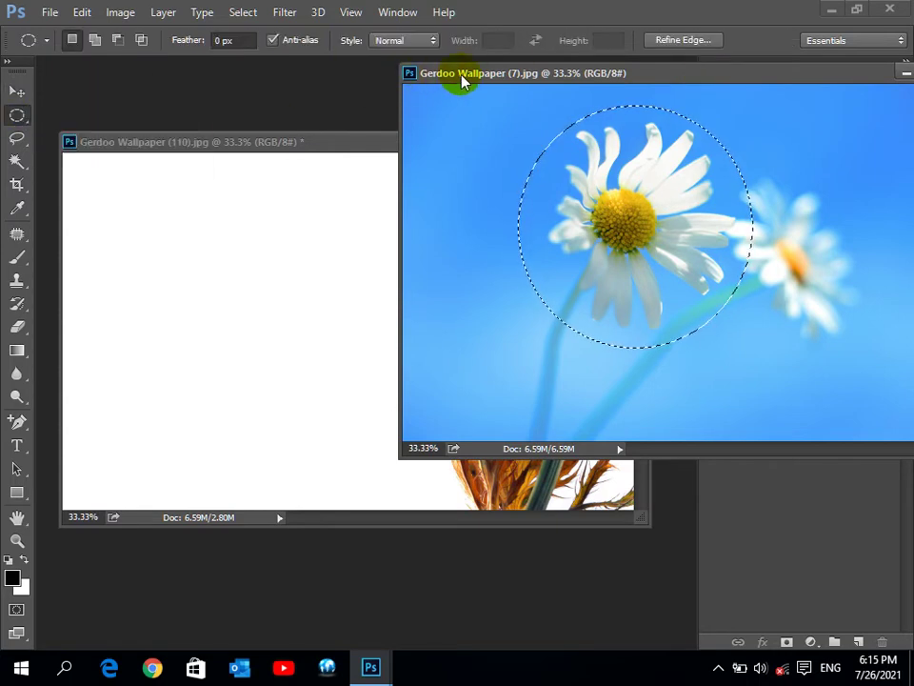
pyautogui.doubleClick(555, 90)
pyautogui.moveTo(566, 95); pyautogui.dragTo(398, 107)
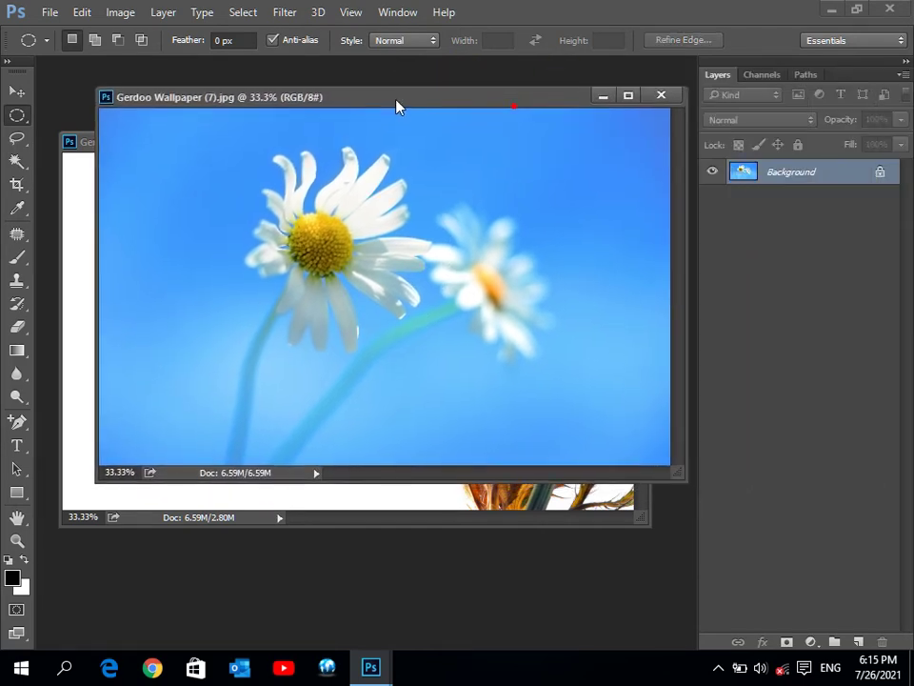
pyautogui.moveTo(195, 130)
pyautogui.mouseDown()
pyautogui.moveTo(420, 376)
pyautogui.moveTo(475, 422)
pyautogui.mouseUp()
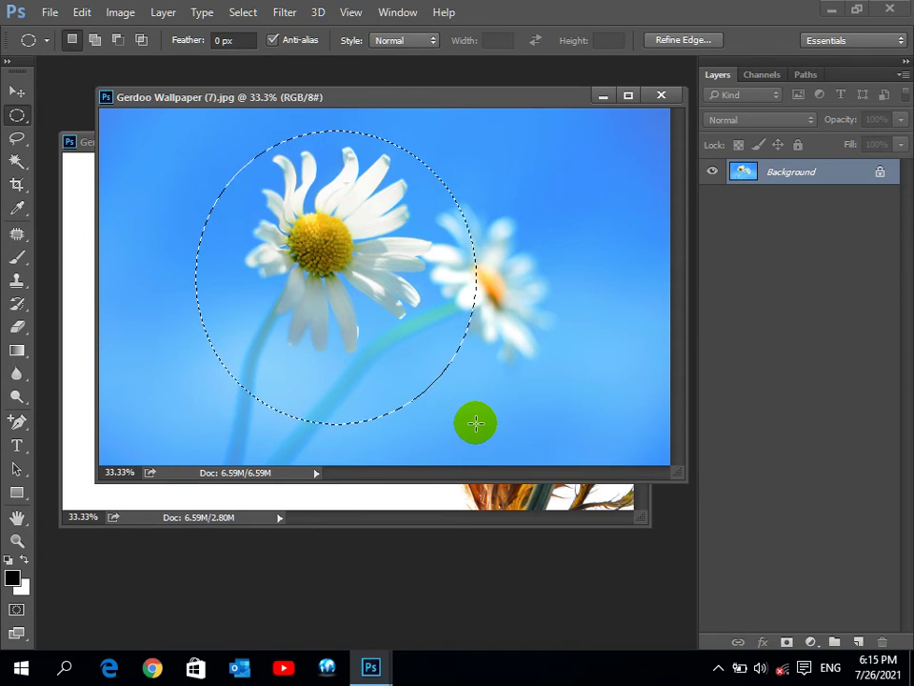
# - Deselect the oval with Select > Deselect and close the daisy photo
pyautogui.click(253, 14)
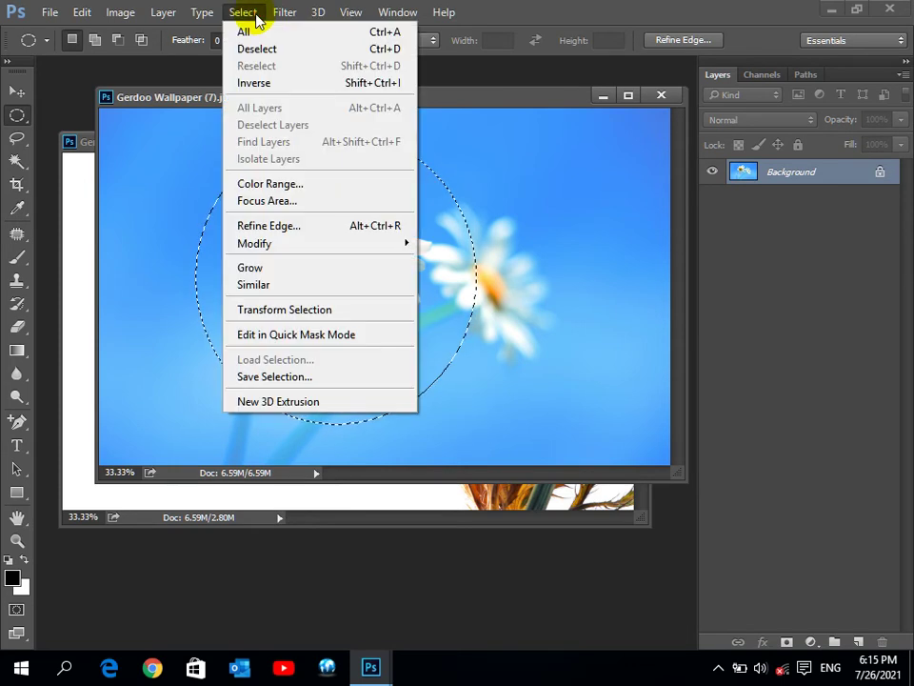
pyautogui.click(285, 13)
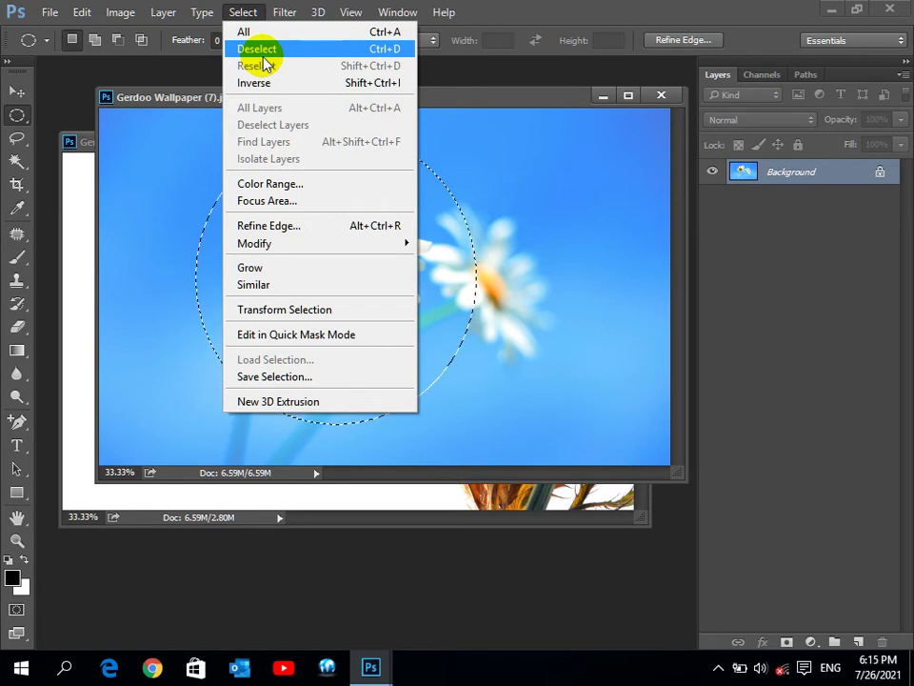
pyautogui.click(266, 55)
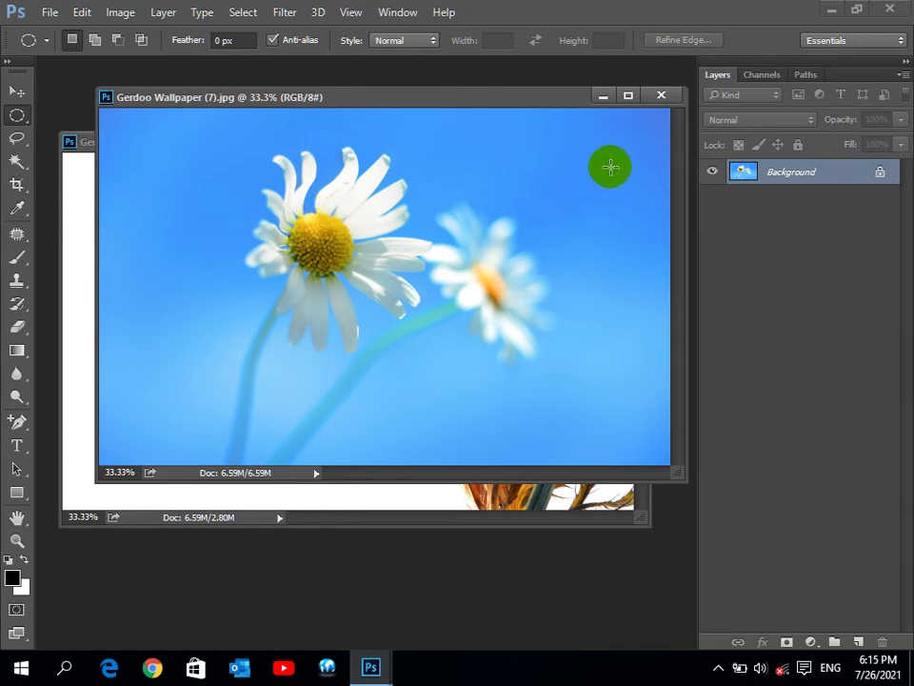
pyautogui.click(661, 95)
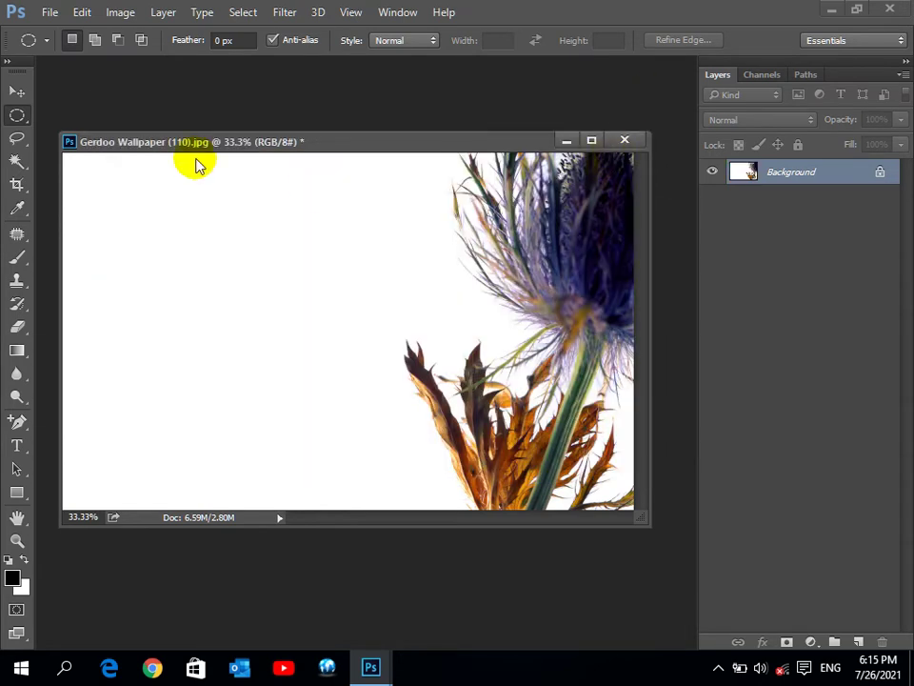
# - Make a Single Row Marquee selection across the thistle photo, then deselect it
pyautogui.rightClick(17, 115)
pyautogui.click(53, 145)
pyautogui.click(159, 217)
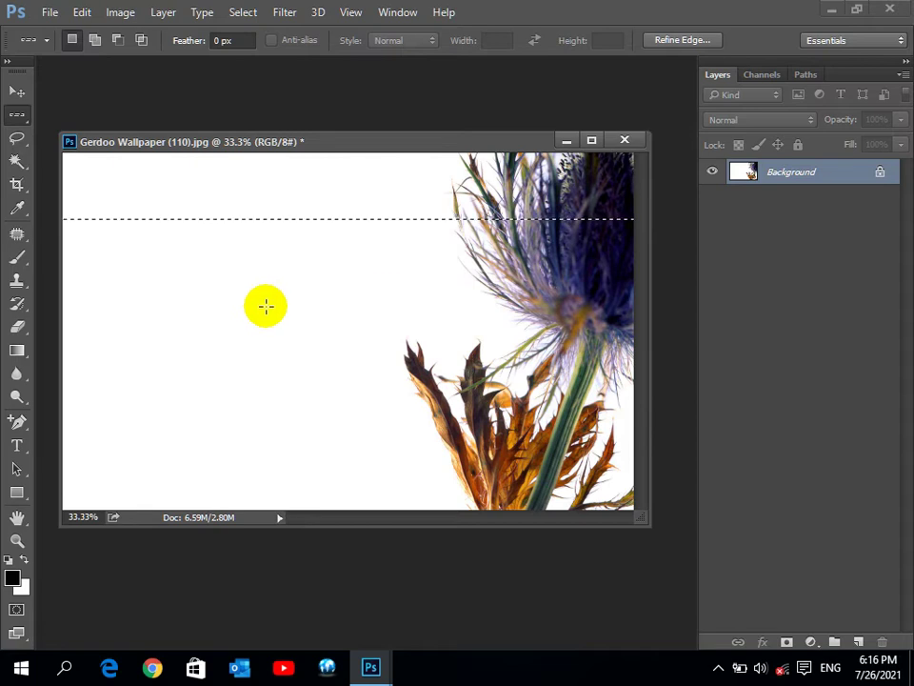
pyautogui.hotkey('ctrl', 'd')
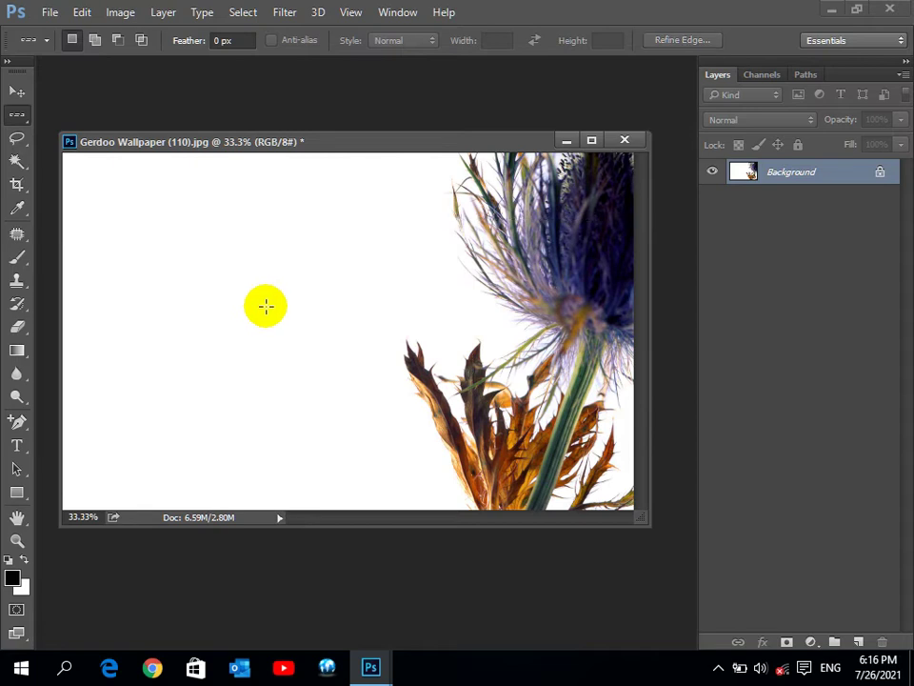
# - Make a Single Column Marquee selection, then close the photo without saving
pyautogui.rightClick(16, 115)
pyautogui.click(71, 161)
pyautogui.click(192, 188)
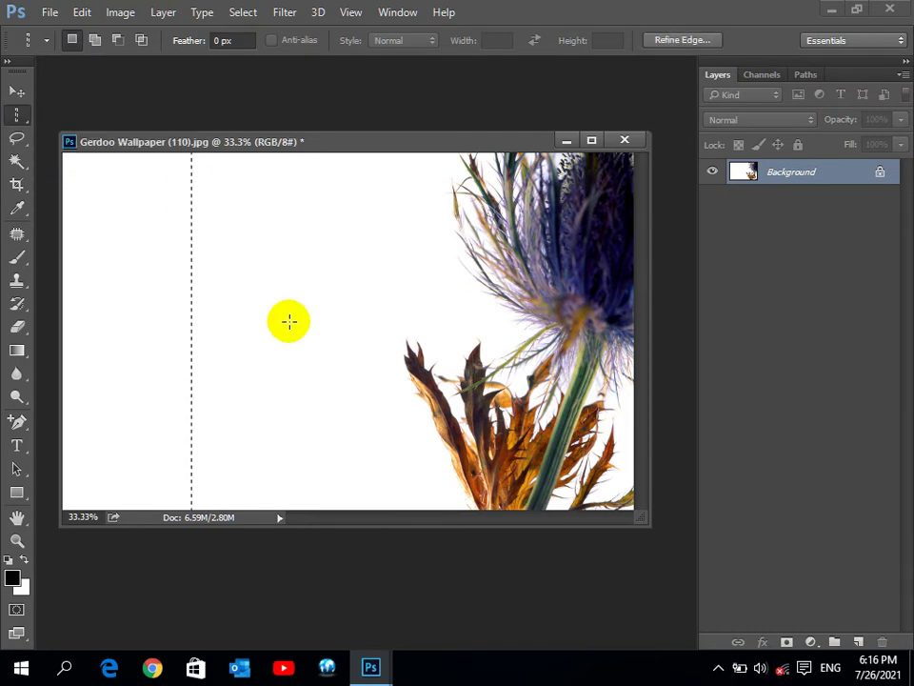
pyautogui.click(625, 140)
pyautogui.click(479, 273)
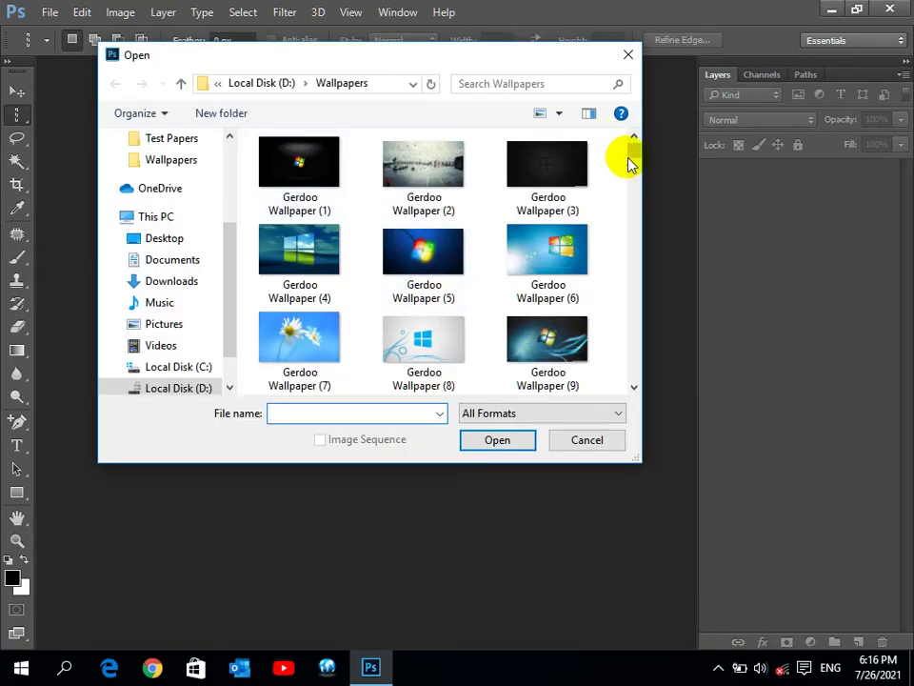
# - Open Gerdoo Wallpaper (48).jpg and float it in its own window
pyautogui.moveTo(633, 160); pyautogui.dragTo(636, 198)
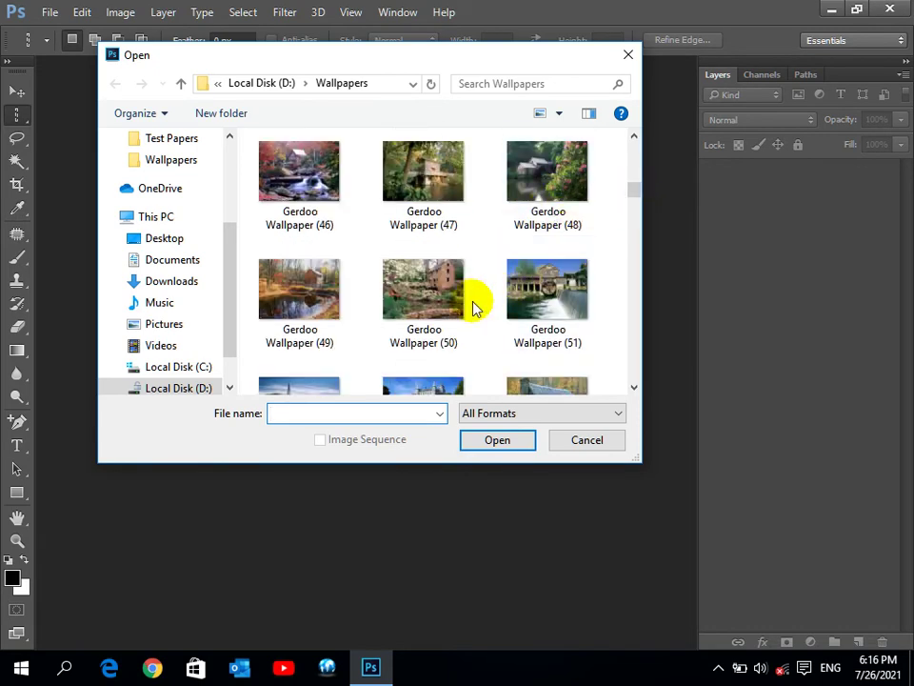
pyautogui.click(425, 164)
pyautogui.click(557, 195)
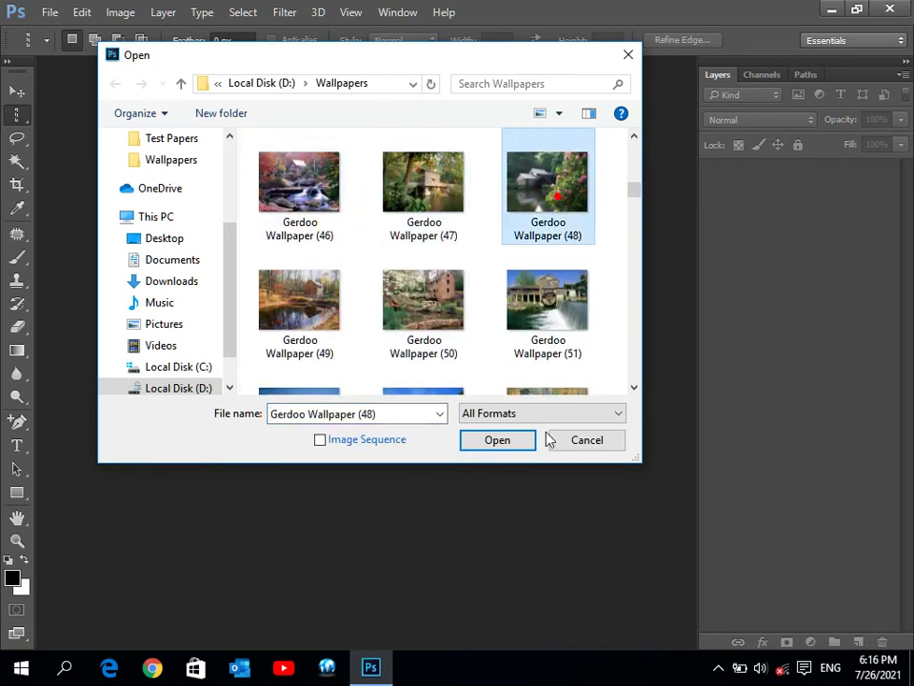
pyautogui.click(518, 440)
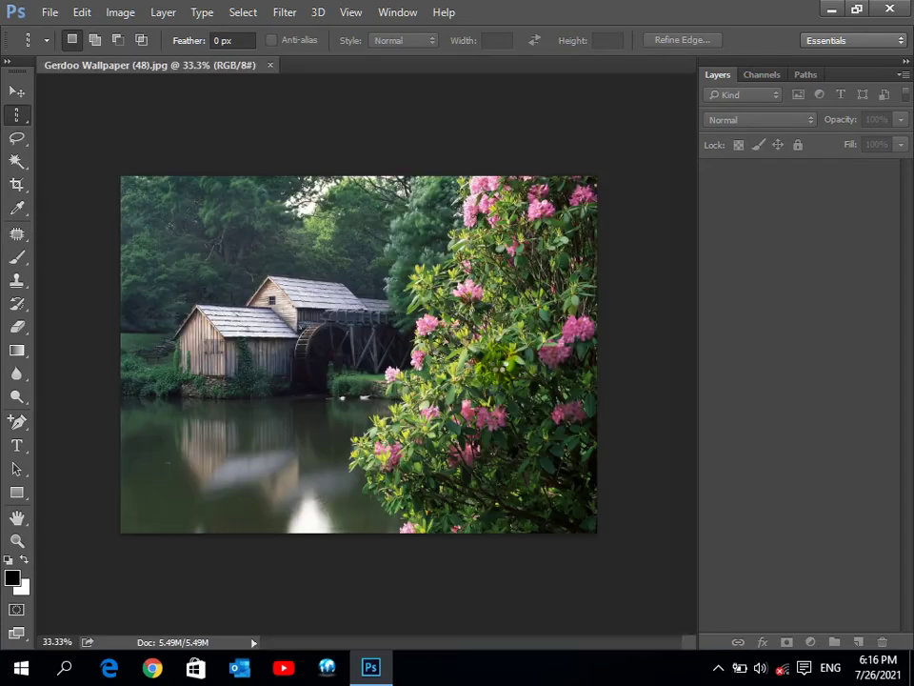
pyautogui.moveTo(194, 66); pyautogui.dragTo(203, 107)
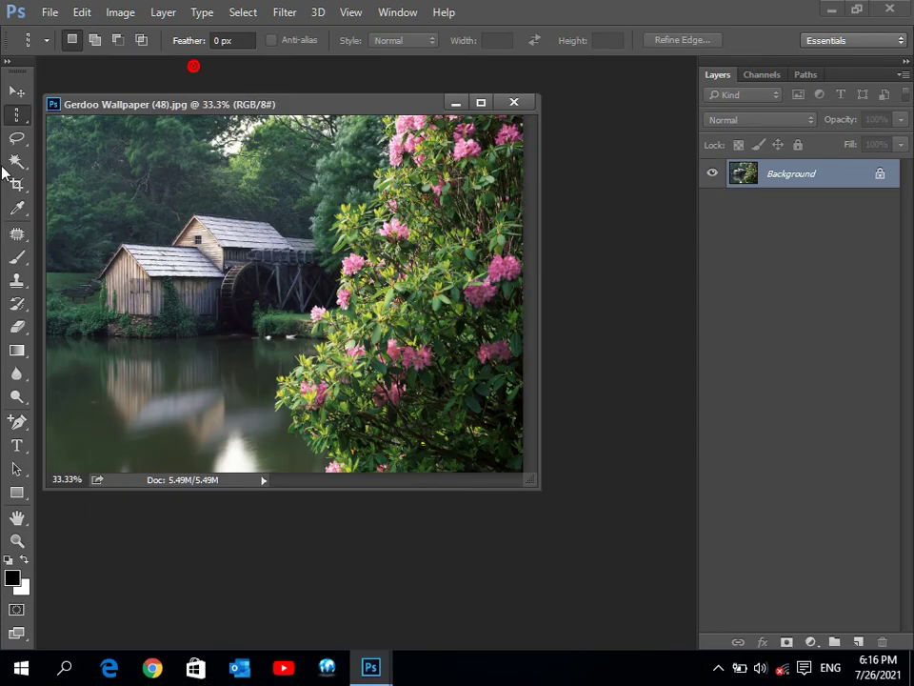
# - Single-column select through the pink flowers and create a default new Untitled-1 document
pyautogui.click(16, 113)
pyautogui.click(111, 163)
pyautogui.click(462, 165)
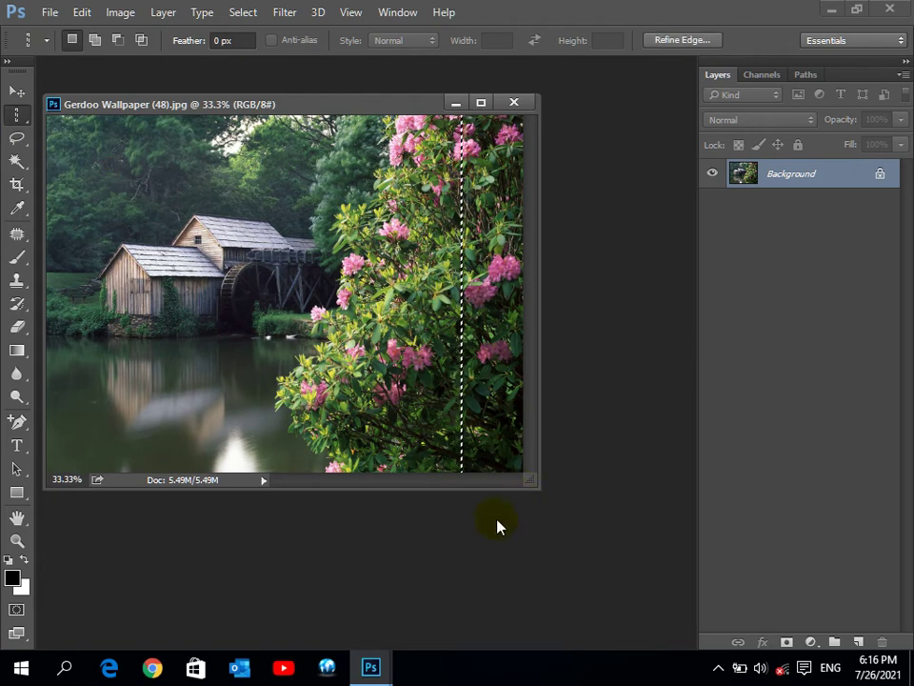
pyautogui.click(50, 13)
pyautogui.click(64, 31)
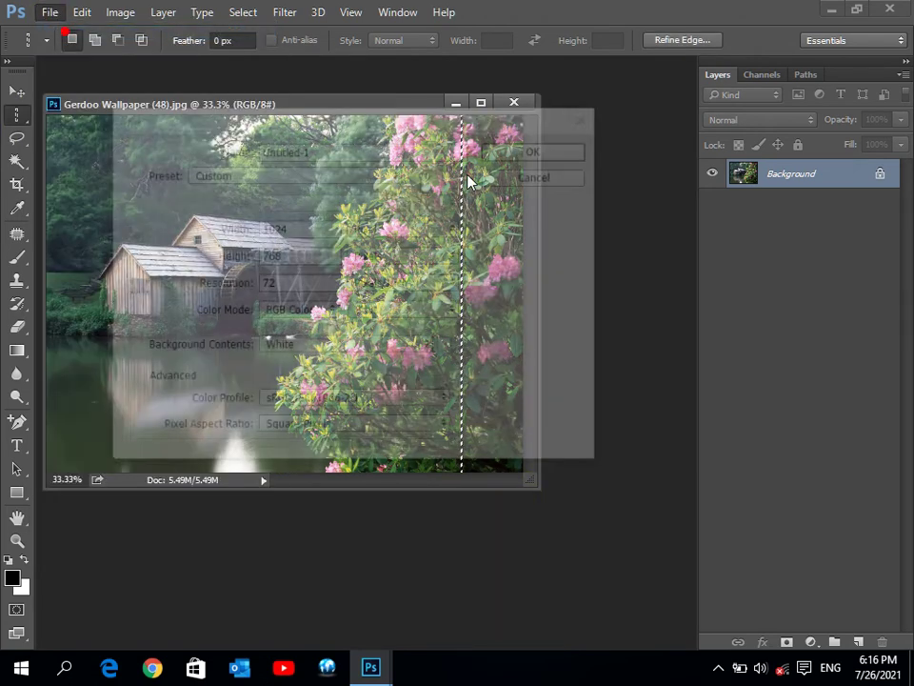
pyautogui.click(515, 150)
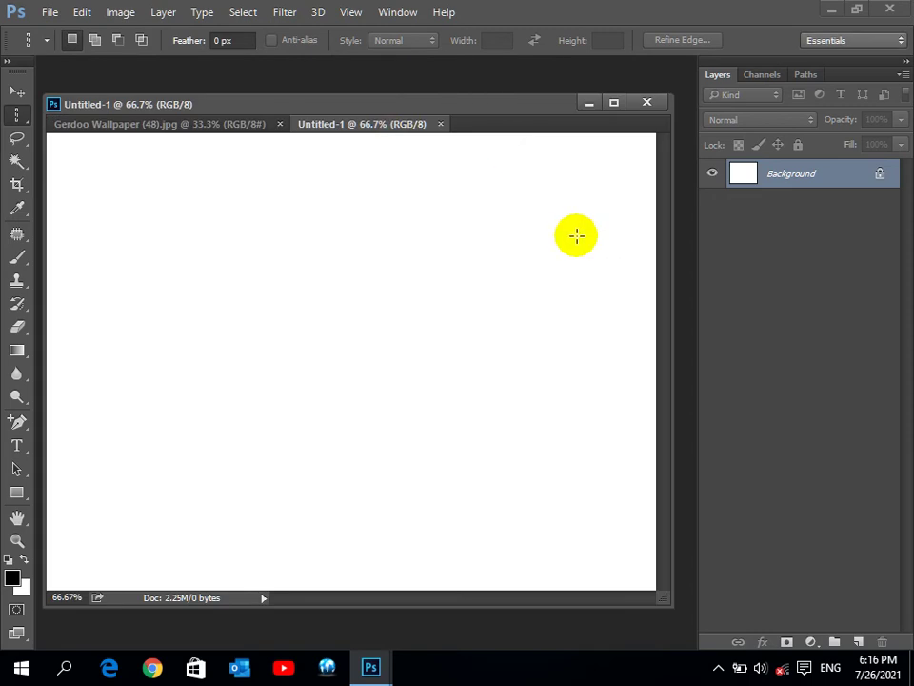
# - Float Untitled-1 and drag the one-pixel flower column into it with the Move tool
pyautogui.moveTo(394, 124)
pyautogui.mouseDown()
pyautogui.moveTo(473, 165)
pyautogui.moveTo(469, 141)
pyautogui.mouseUp()
pyautogui.click(300, 104)
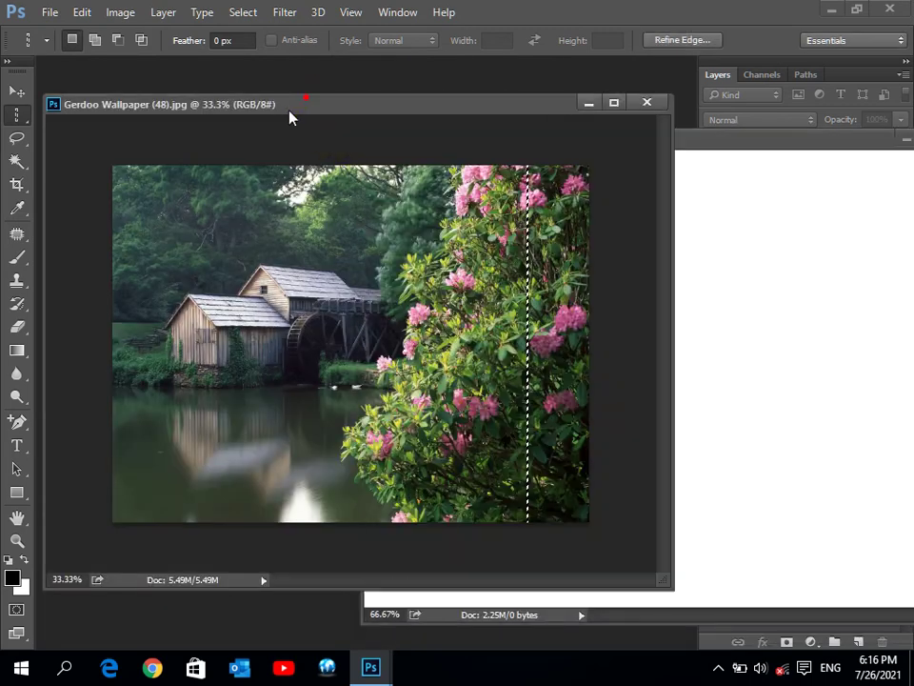
pyautogui.click(15, 92)
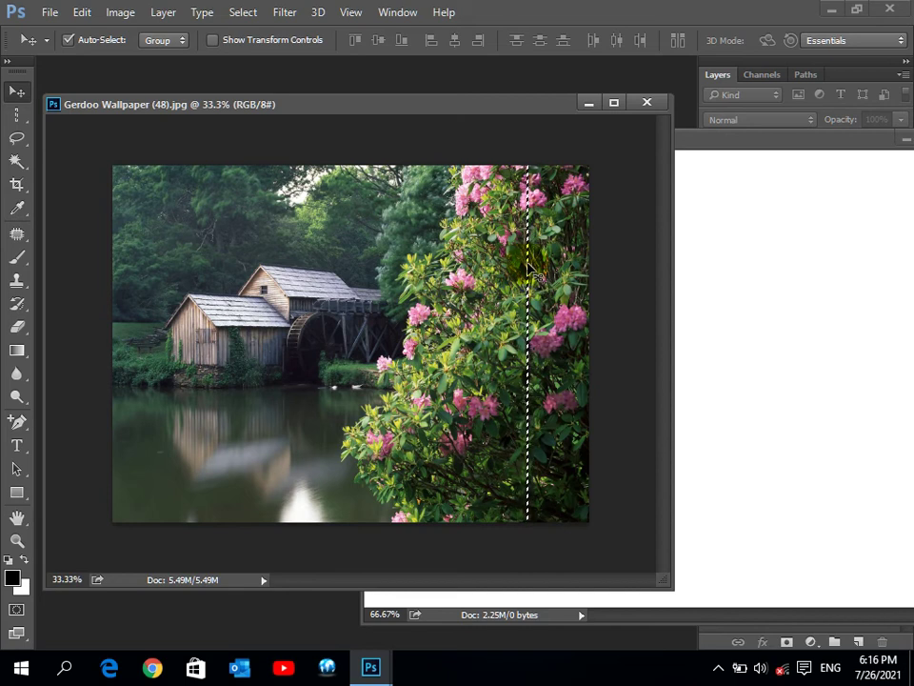
pyautogui.moveTo(528, 268); pyautogui.dragTo(741, 267)
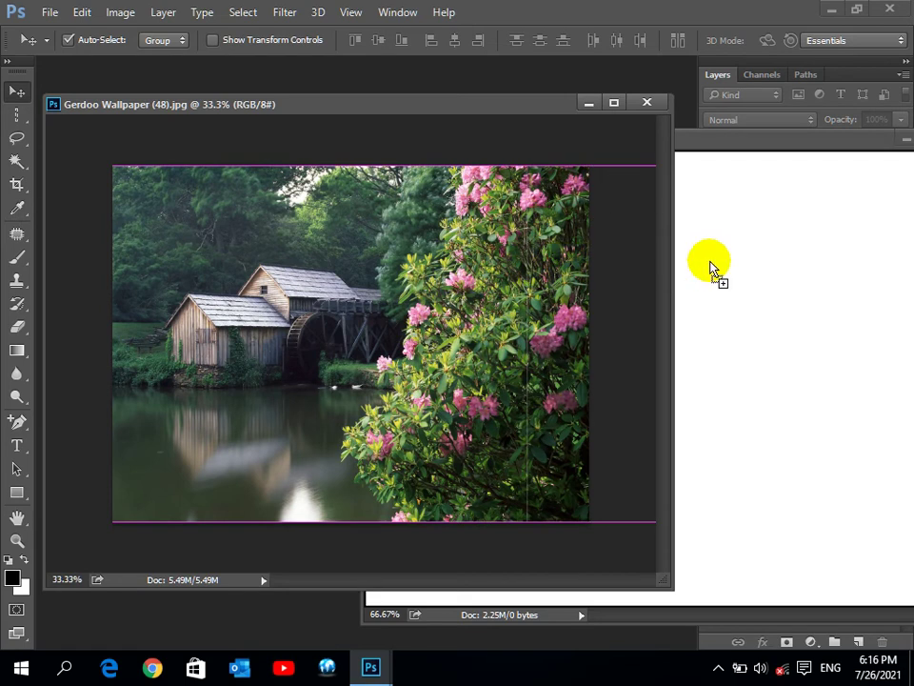
# - Place the strip at the canvas's right edge and stretch it wide with Free Transform
pyautogui.moveTo(718, 141); pyautogui.dragTo(438, 139)
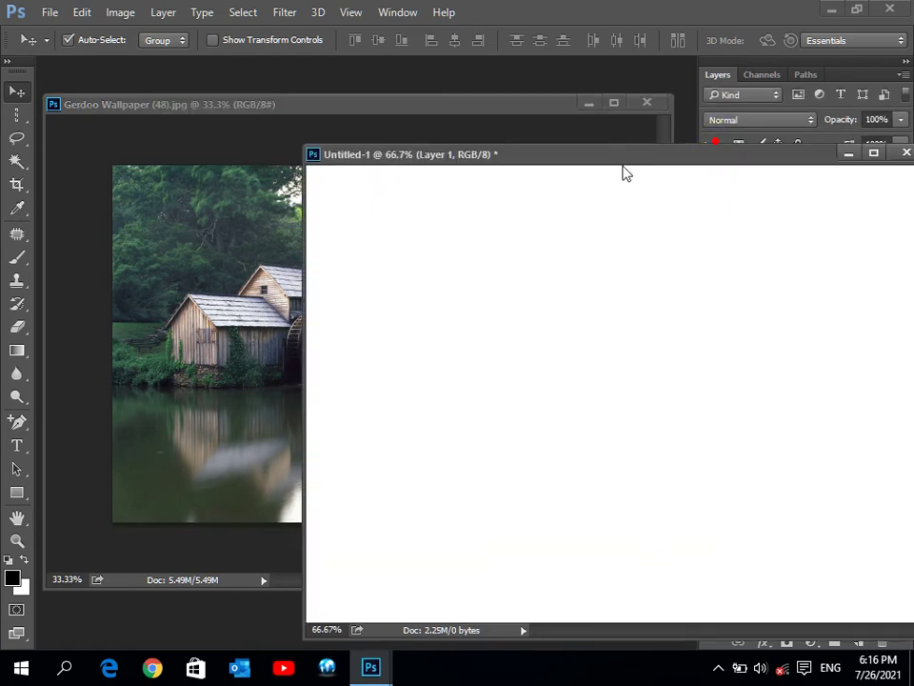
pyautogui.moveTo(455, 229)
pyautogui.mouseDown()
pyautogui.moveTo(448, 245)
pyautogui.moveTo(687, 248)
pyautogui.mouseUp()
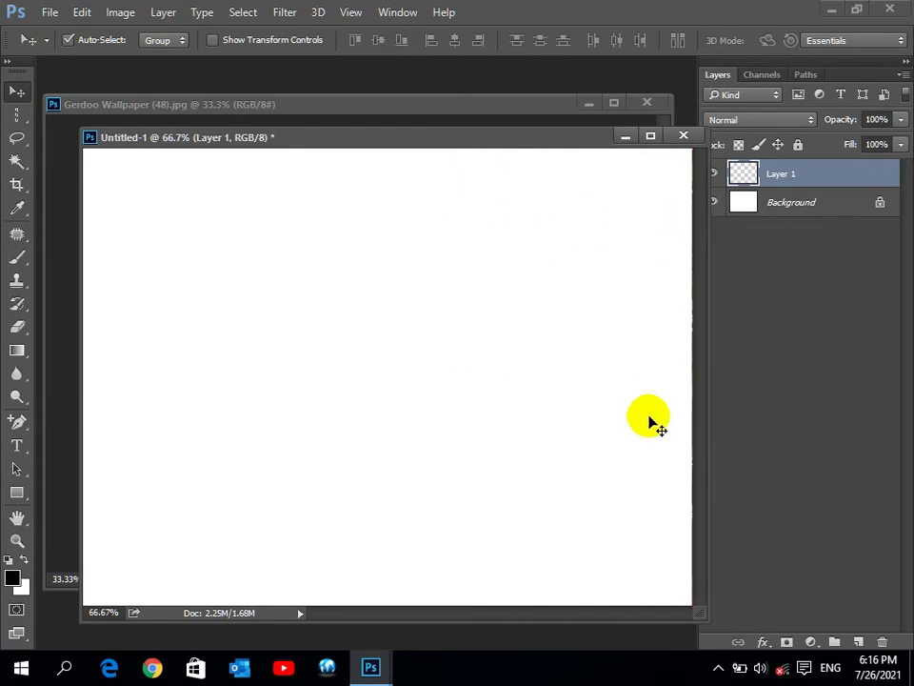
pyautogui.moveTo(639, 428)
pyautogui.mouseDown()
pyautogui.moveTo(680, 427)
pyautogui.moveTo(659, 428)
pyautogui.mouseUp()
pyautogui.hotkey('ctrl', 't')
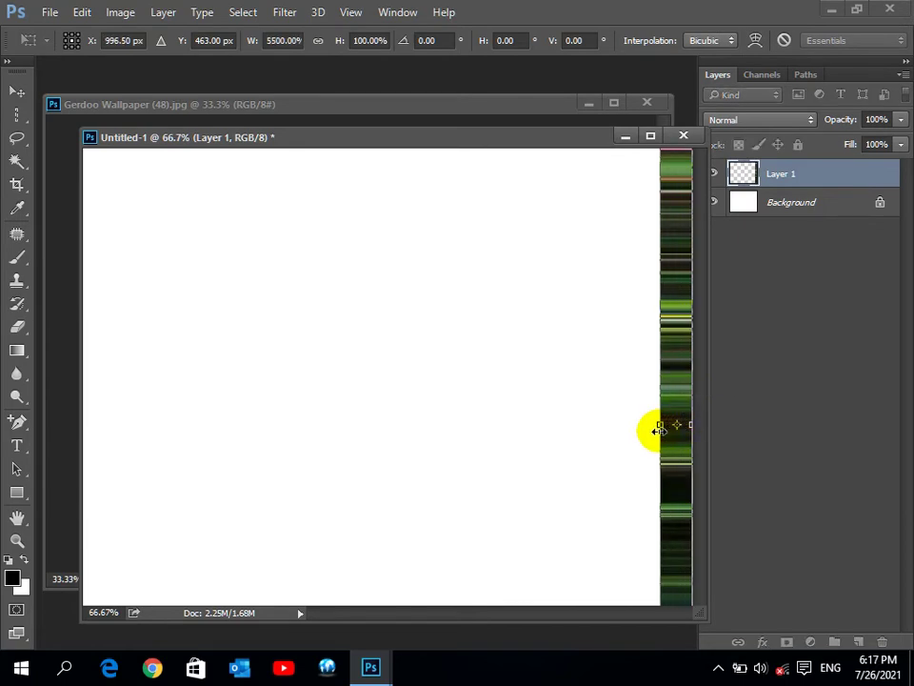
pyautogui.press('Return')
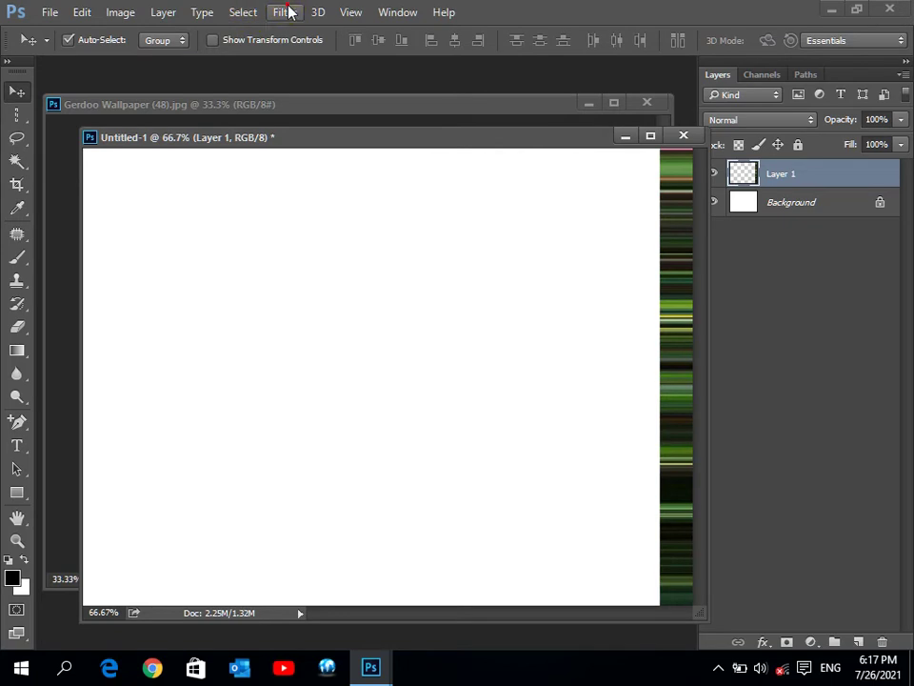
# - Apply a Gaussian Blur of about 44 pixels radius to Layer 1
pyautogui.click(288, 13)
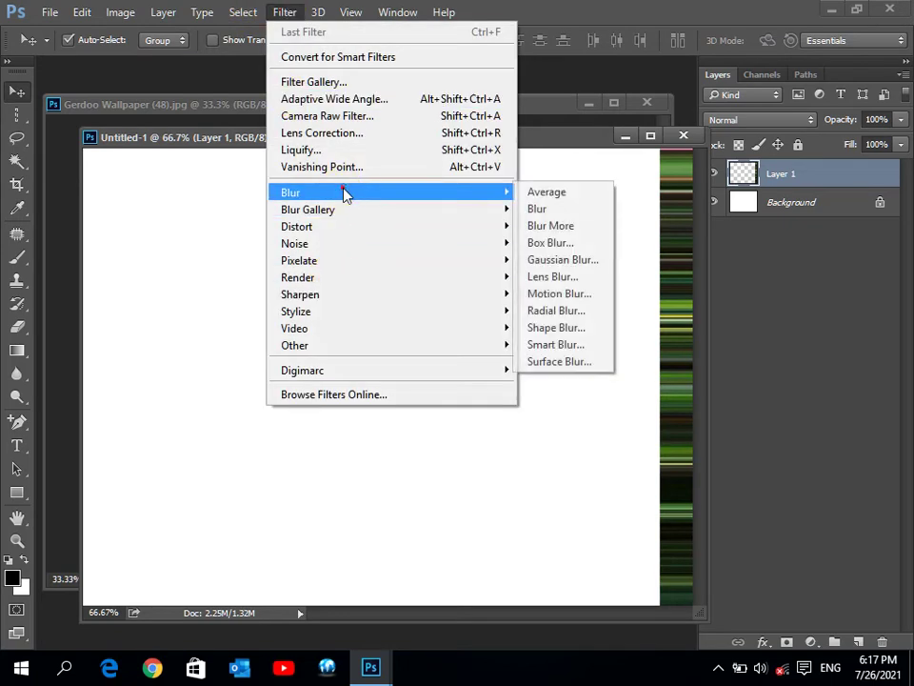
pyautogui.click(570, 260)
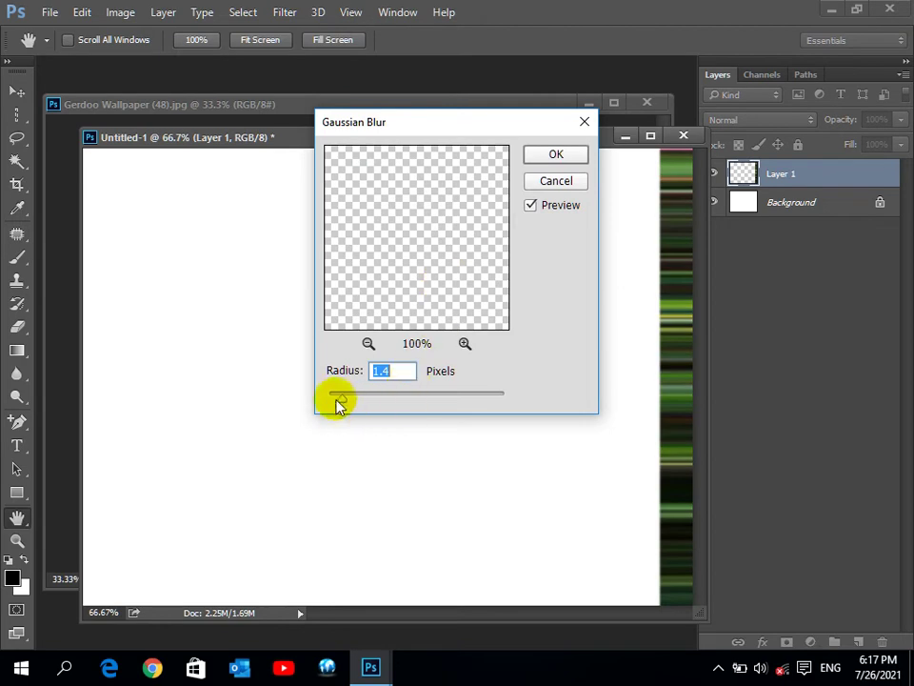
pyautogui.moveTo(340, 394); pyautogui.dragTo(411, 407)
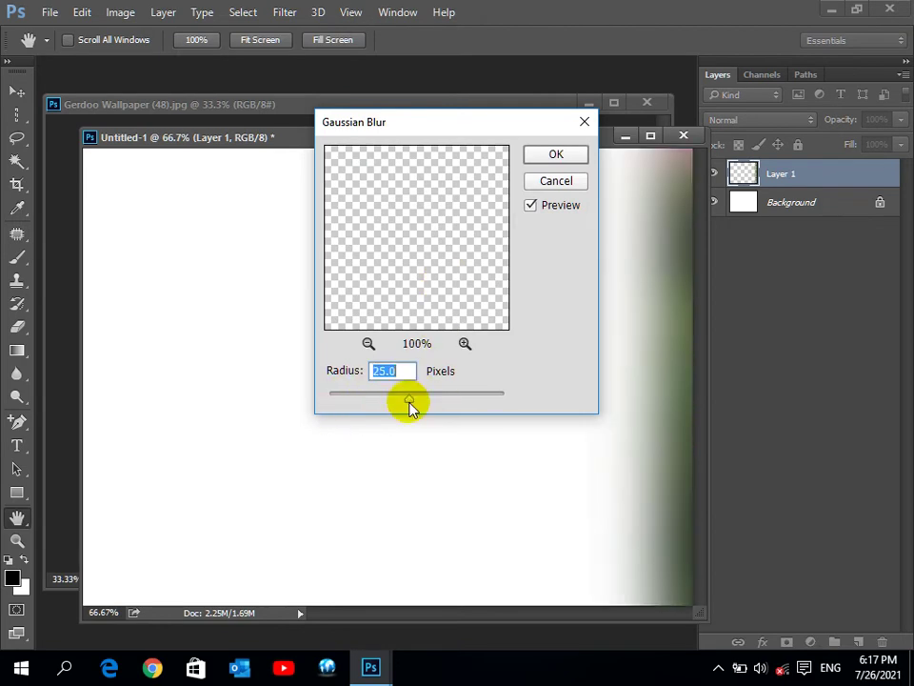
pyautogui.moveTo(410, 400); pyautogui.dragTo(425, 404)
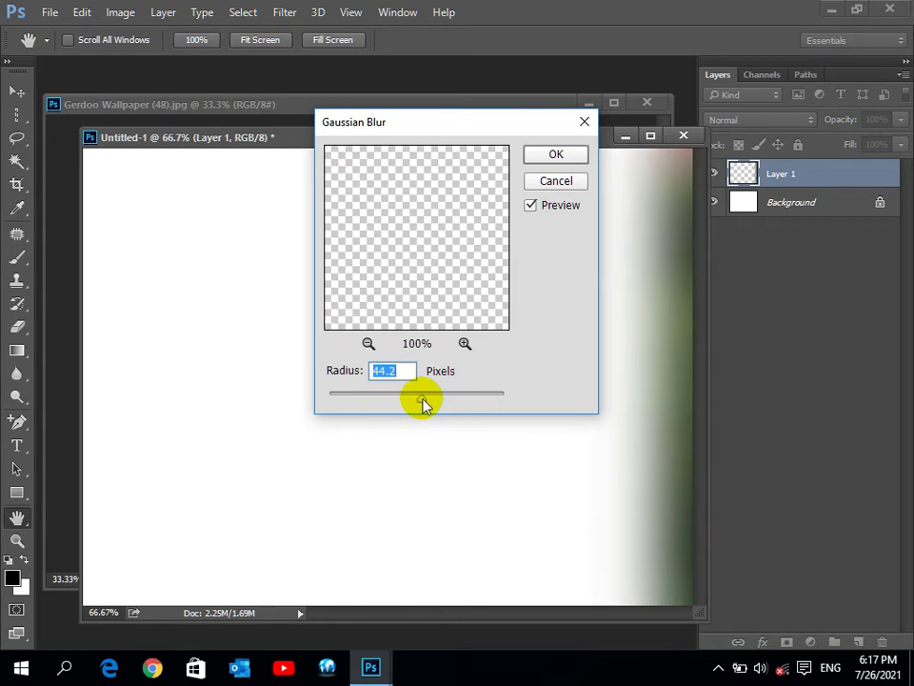
pyautogui.click(556, 154)
pyautogui.press('v')
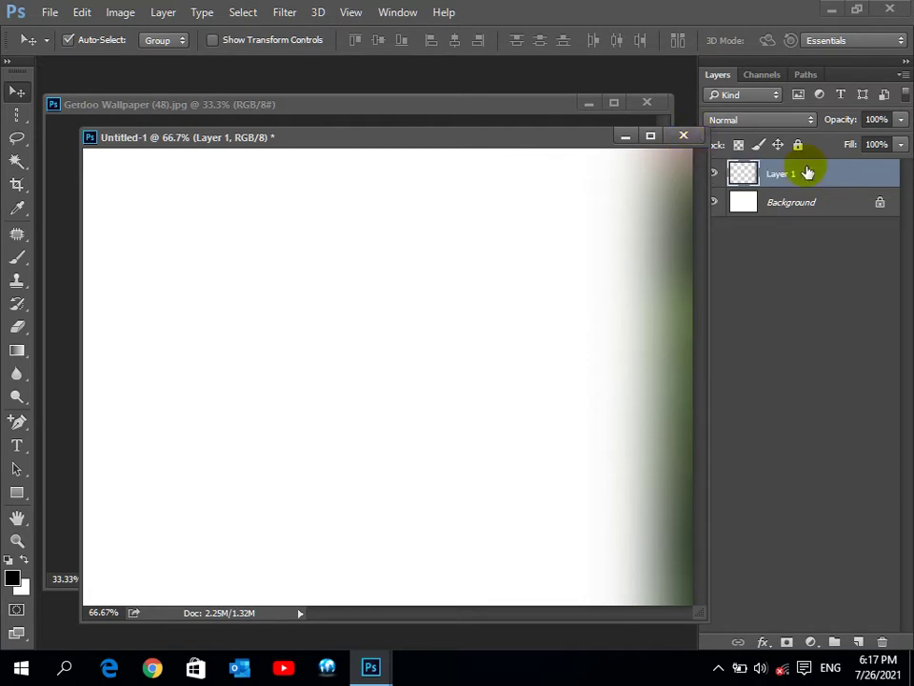
# - Close Untitled-1 without saving and close the Gerdoo Wallpaper document
pyautogui.click(682, 137)
pyautogui.click(461, 272)
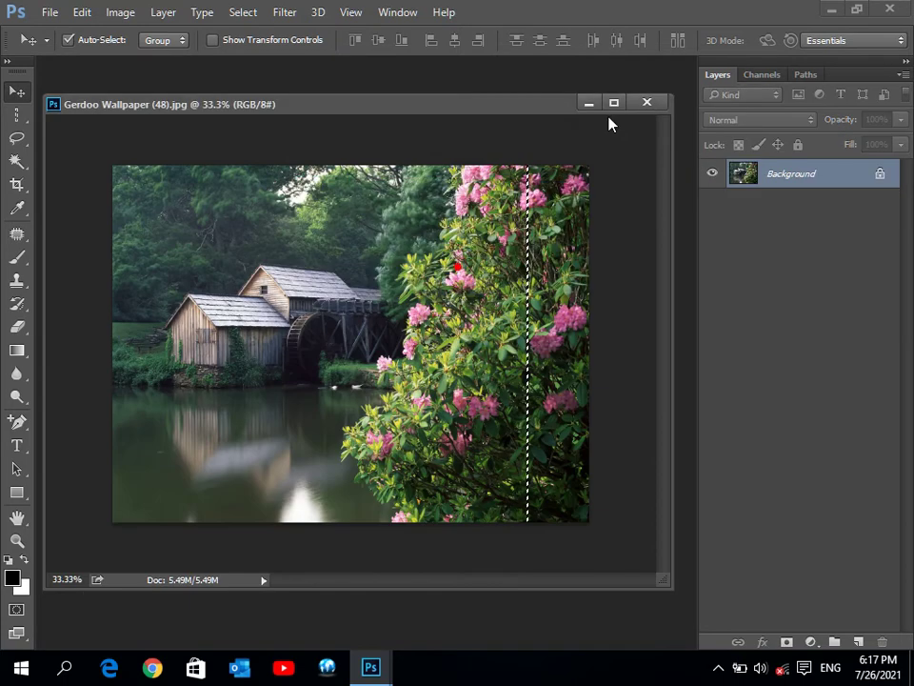
pyautogui.click(647, 102)
pyautogui.click(16, 115)
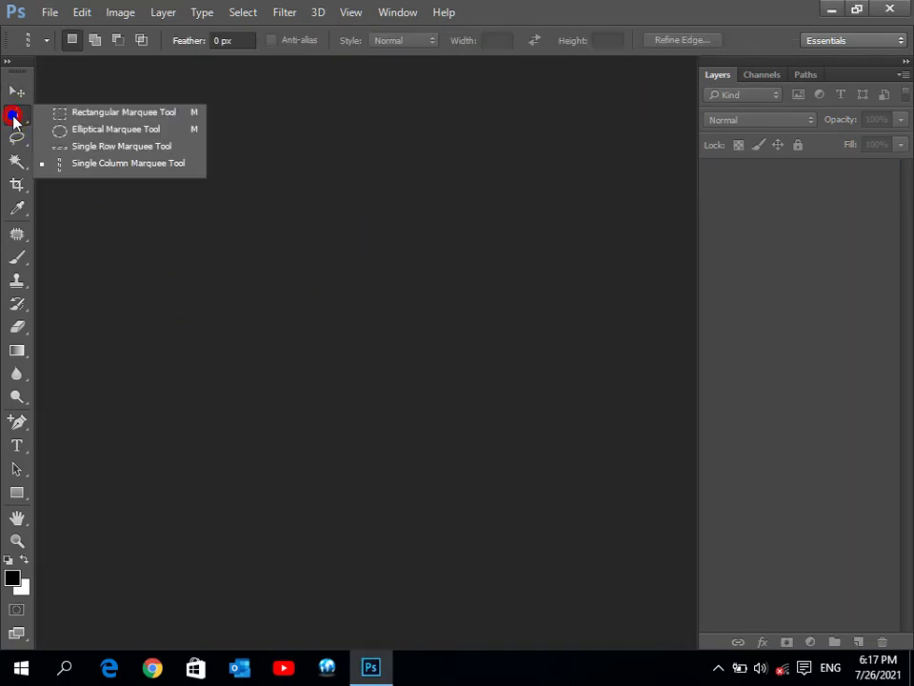
pyautogui.click(363, 252)
# - Open the baby photo 5.jpg from D:\Pictures
pyautogui.doubleClick(309, 266)
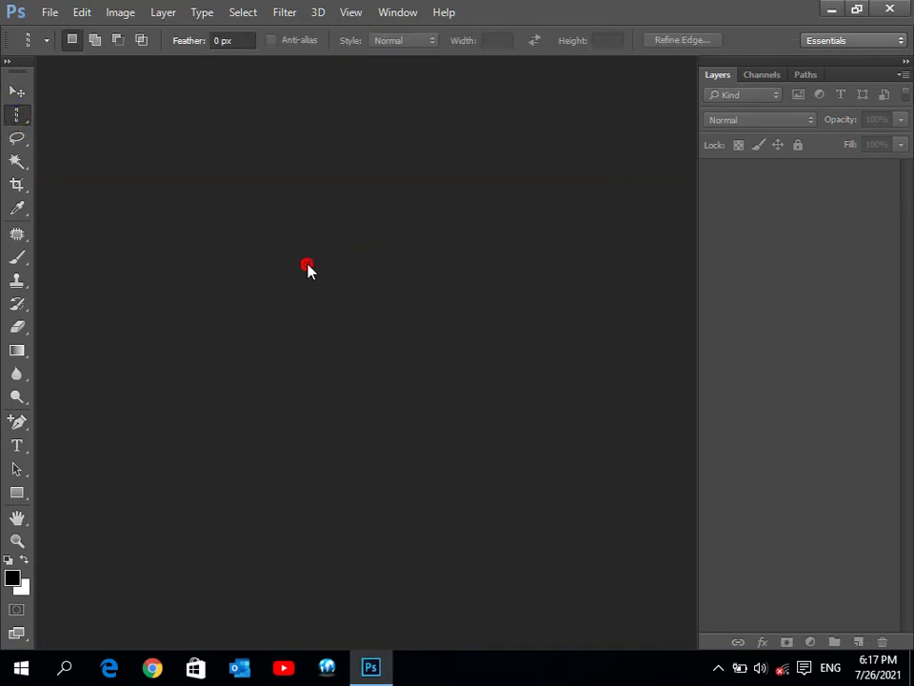
pyautogui.click(181, 83)
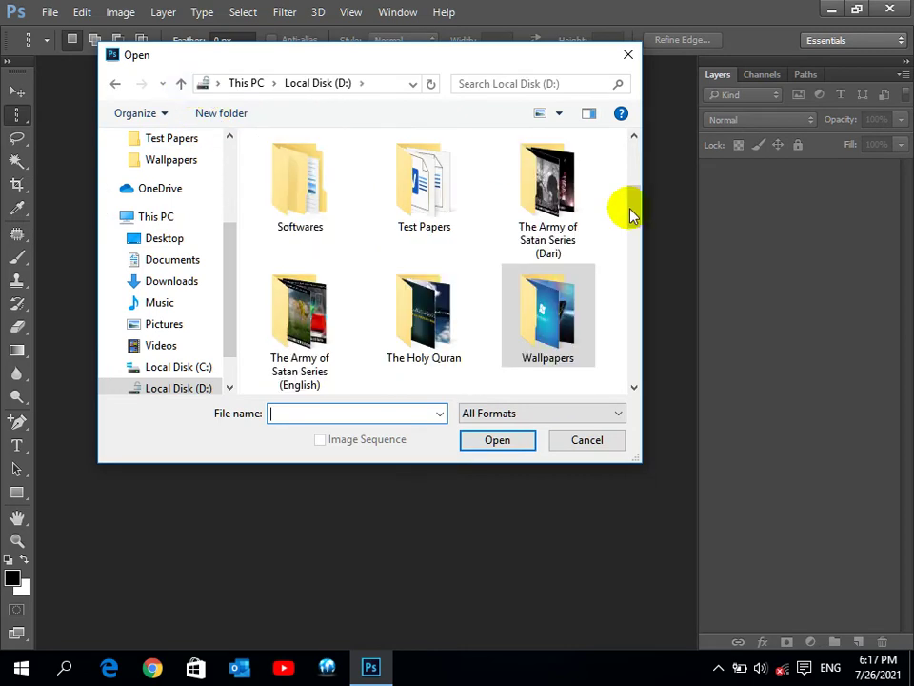
pyautogui.moveTo(636, 215)
pyautogui.mouseDown()
pyautogui.moveTo(636, 343)
pyautogui.moveTo(628, 227)
pyautogui.mouseUp()
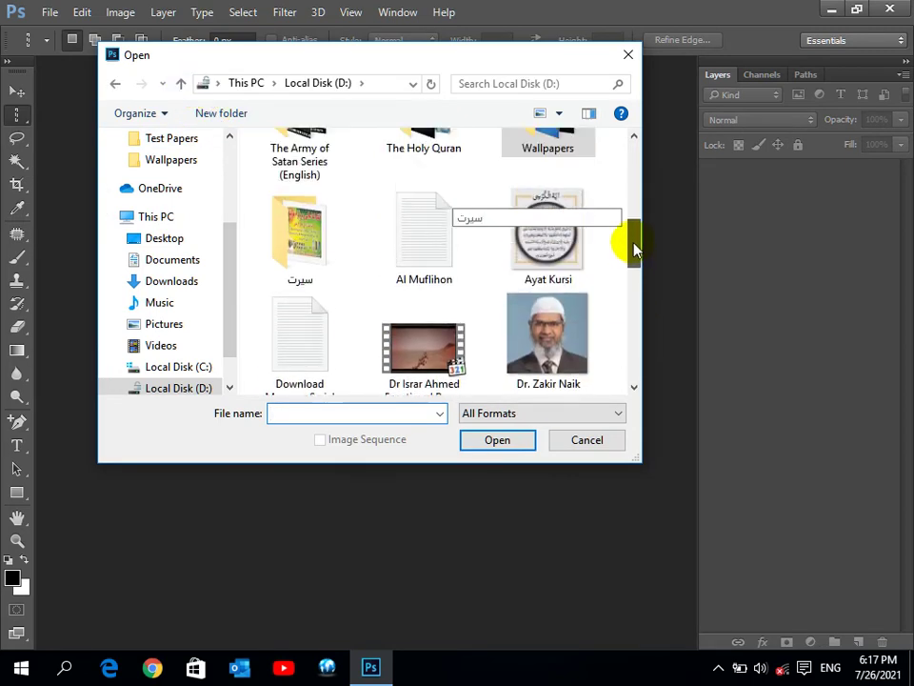
pyautogui.moveTo(629, 227); pyautogui.dragTo(632, 179)
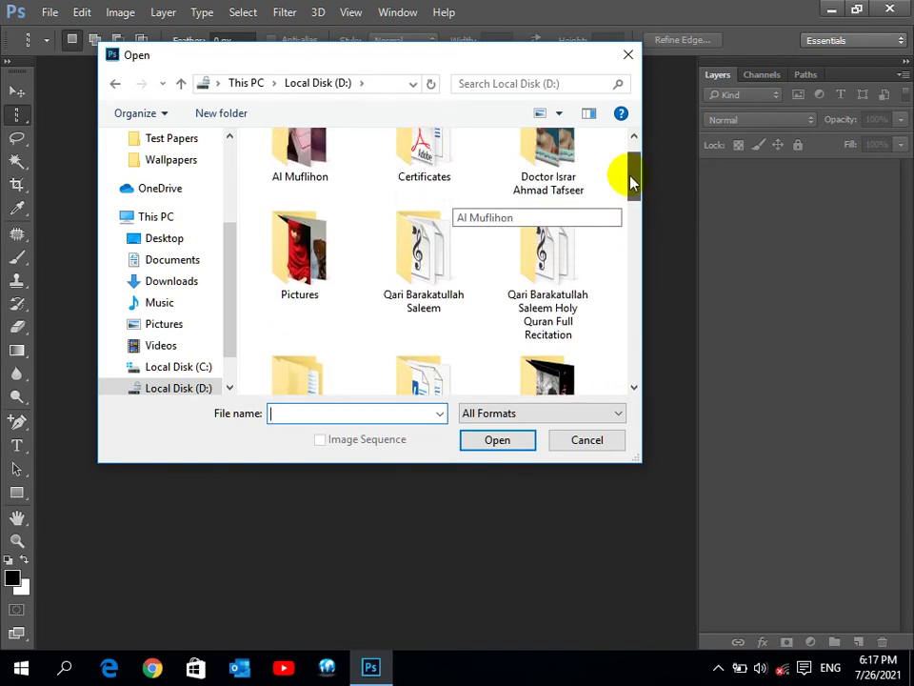
pyautogui.doubleClick(333, 255)
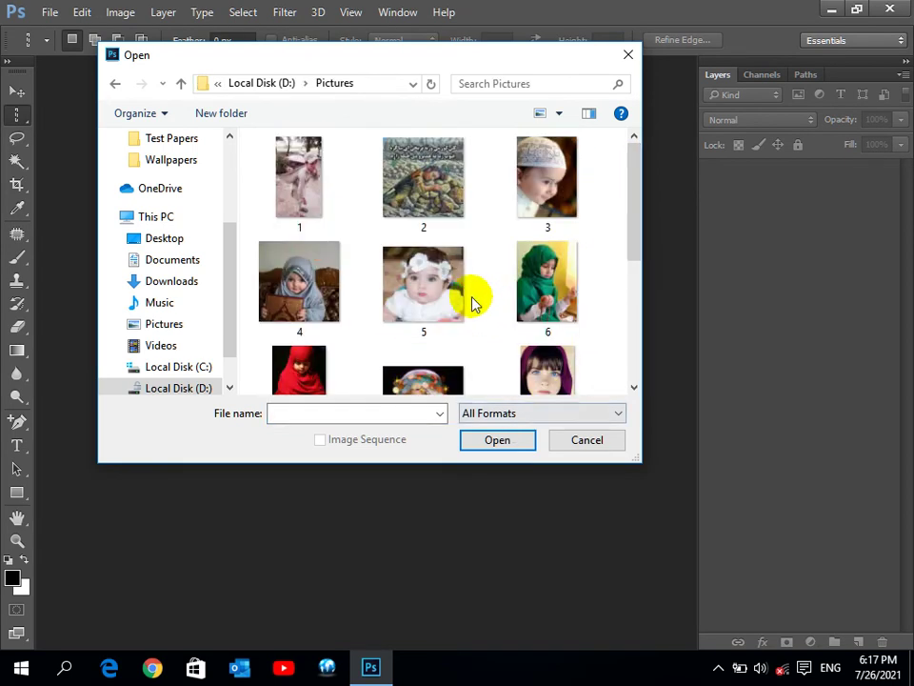
pyautogui.click(461, 294)
pyautogui.click(515, 442)
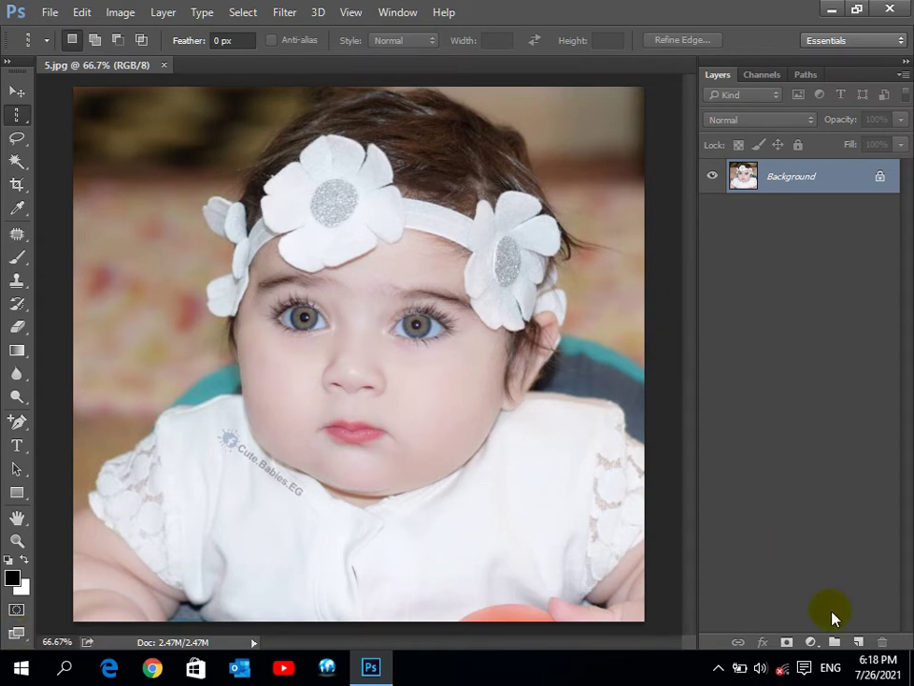
# - Add a new empty layer above the Background and clear its name to rename it G
pyautogui.click(164, 12)
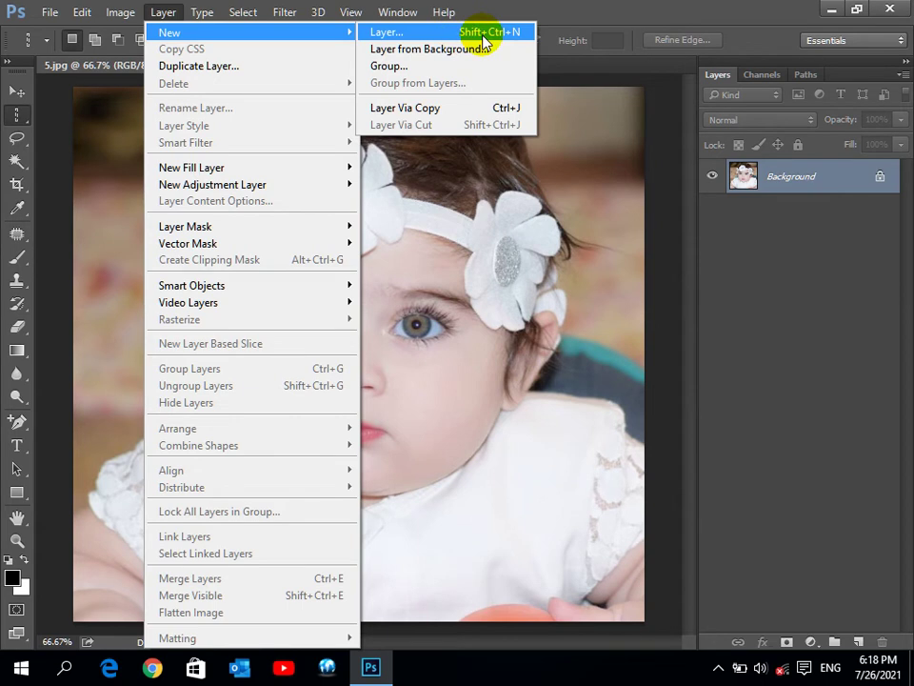
pyautogui.click(525, 11)
pyautogui.click(860, 642)
pyautogui.doubleClick(777, 176)
pyautogui.press('BackSpace')
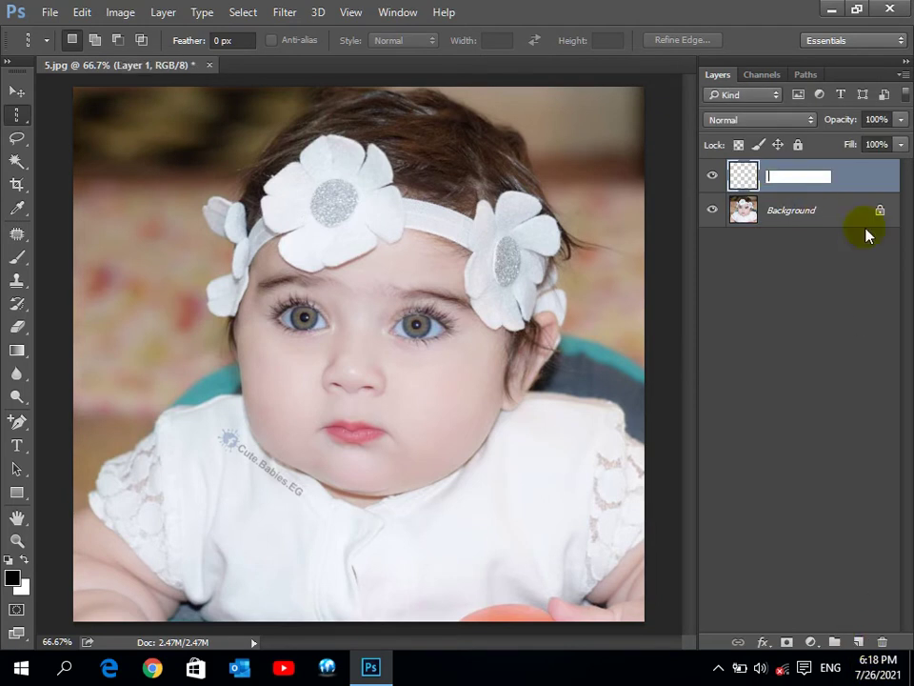
pyautogui.write('G')
# - Commit the layer name G and try tools in the toolbar
pyautogui.press('Return')
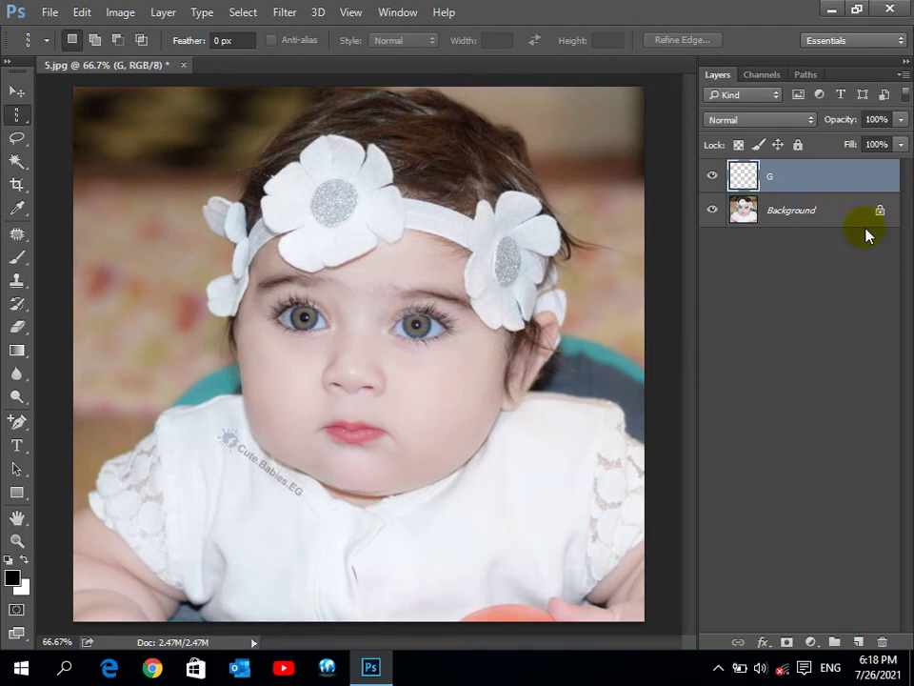
pyautogui.click(19, 281)
pyautogui.rightClick(23, 285)
pyautogui.click(67, 276)
pyautogui.click(74, 40)
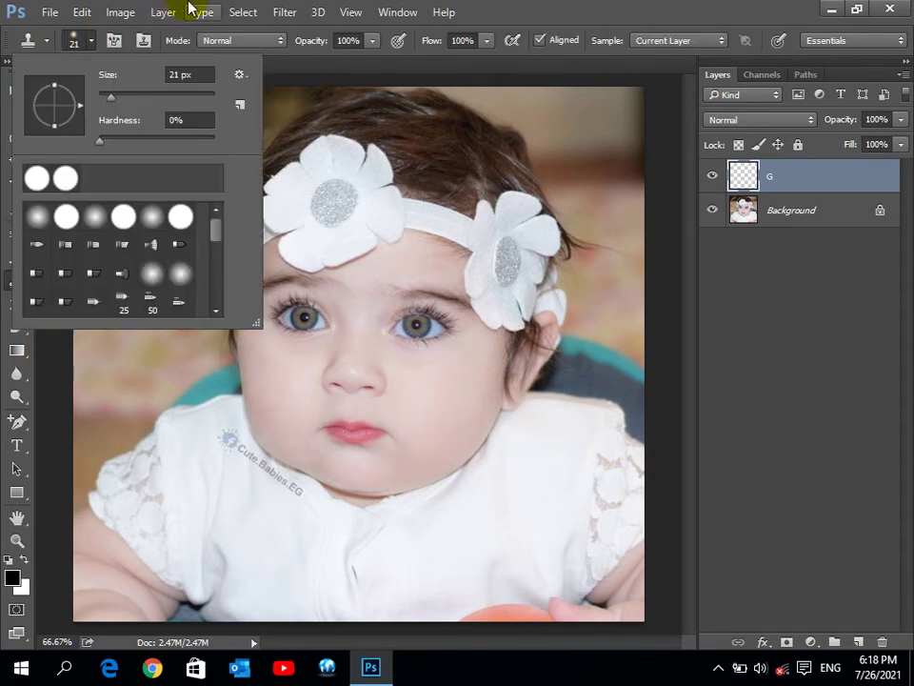
pyautogui.click(201, 11)
pyautogui.click(17, 229)
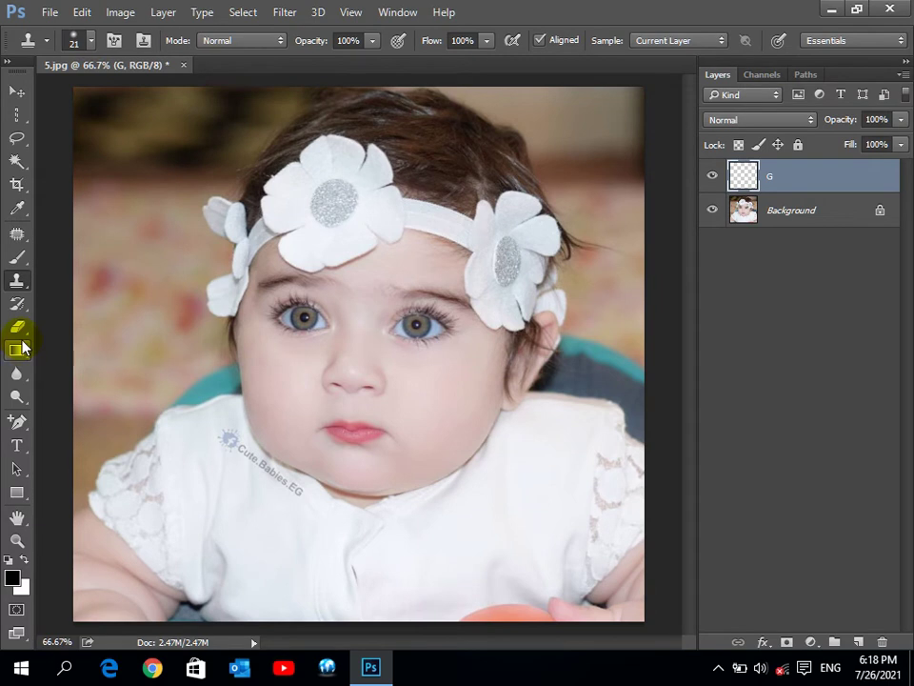
# - Draw a linear rainbow spectrum gradient diagonally across layer G with the Gradient Tool
pyautogui.click(19, 350)
pyautogui.click(73, 350)
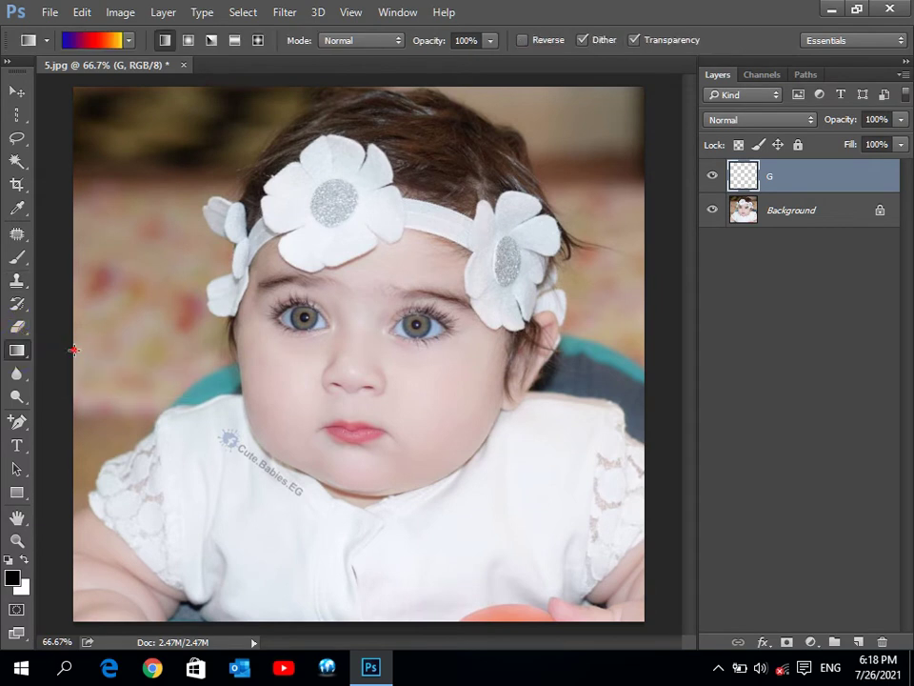
pyautogui.click(129, 40)
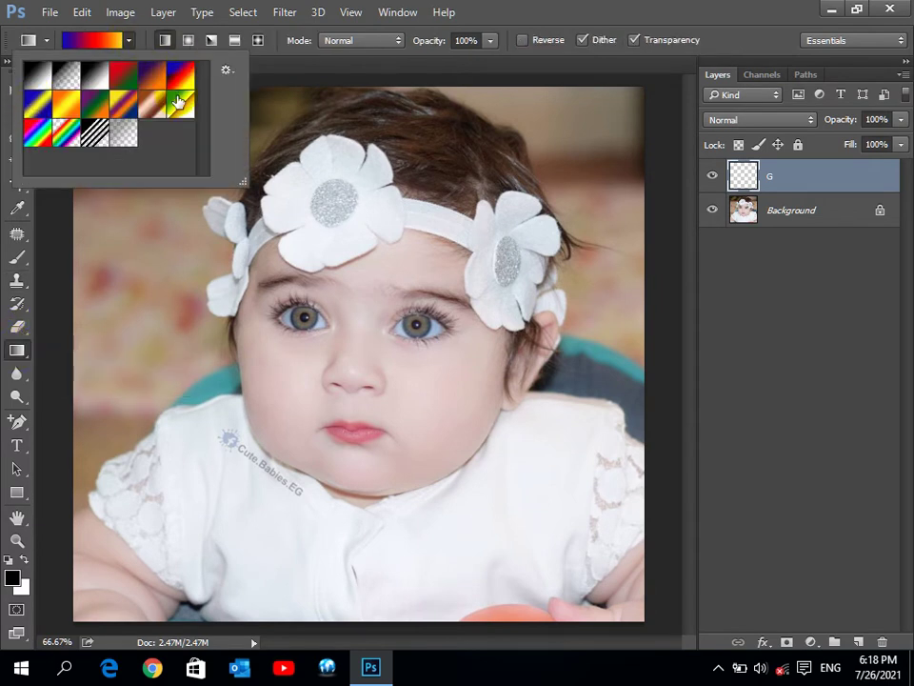
pyautogui.doubleClick(38, 132)
pyautogui.moveTo(365, 349); pyautogui.dragTo(638, 613)
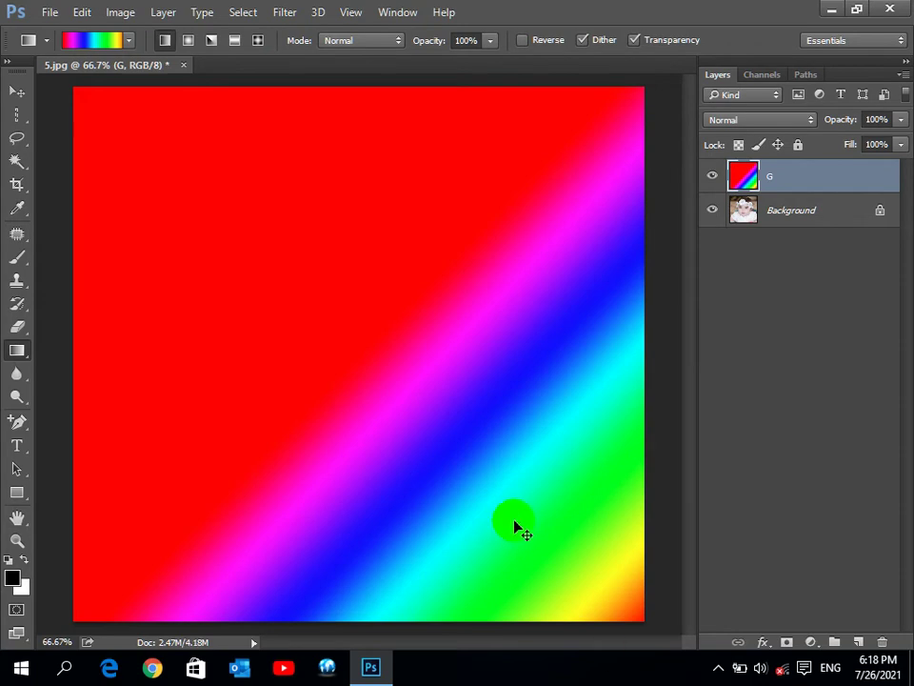
# - Undo the linear gradient and try radial and angle rainbow gradients instead
pyautogui.hotkey('ctrl', 'z')
pyautogui.click(187, 40)
pyautogui.moveTo(353, 298); pyautogui.dragTo(570, 607)
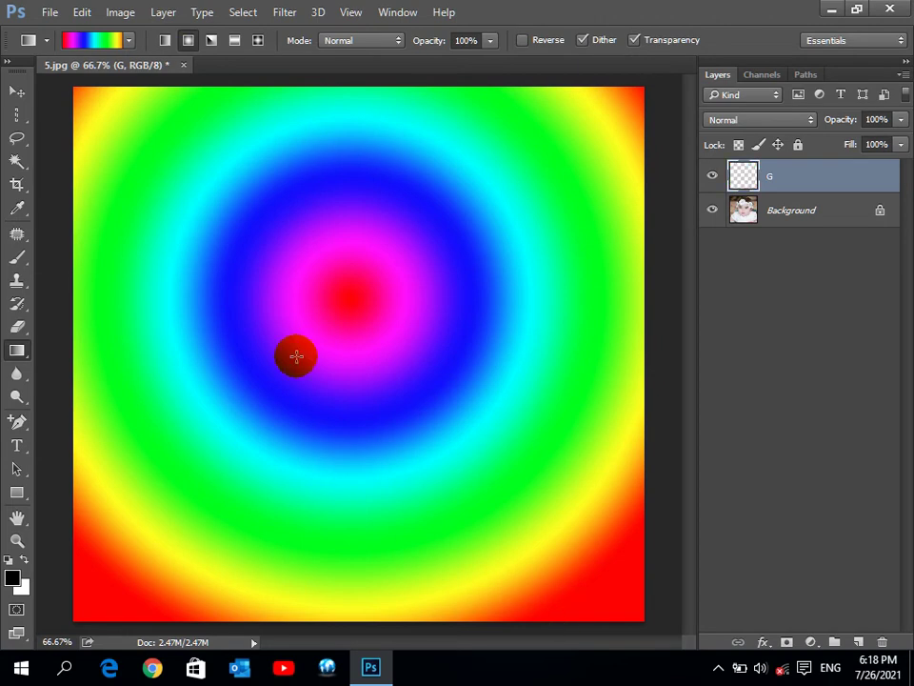
pyautogui.hotkey('ctrl', 'z')
pyautogui.click(210, 40)
pyautogui.moveTo(363, 345); pyautogui.dragTo(637, 665)
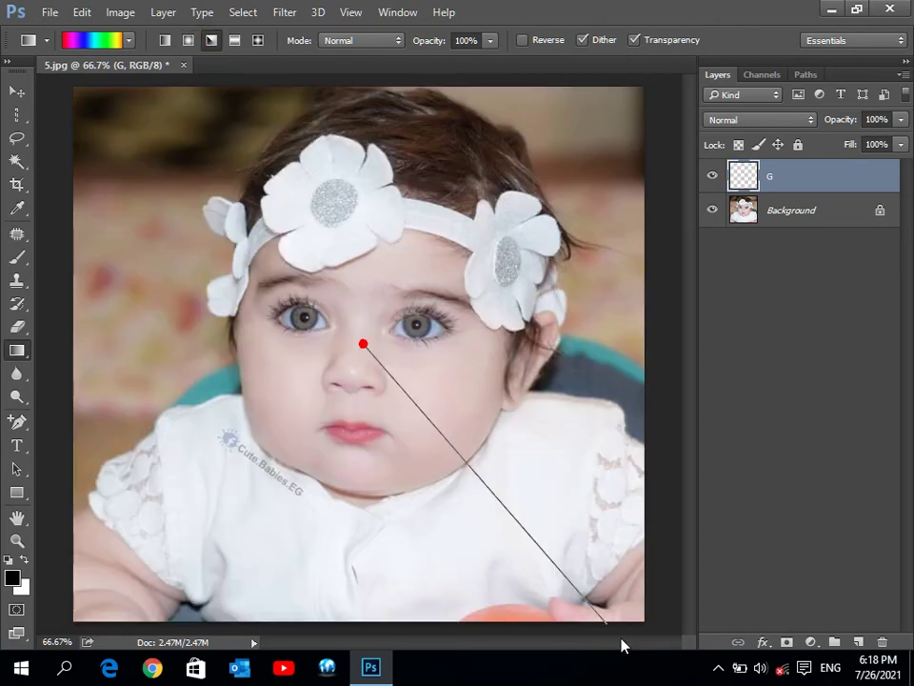
# - Compare reflected and diamond gradients, then fill G with an angle gradient from the centre
pyautogui.hotkey('ctrl', 'z')
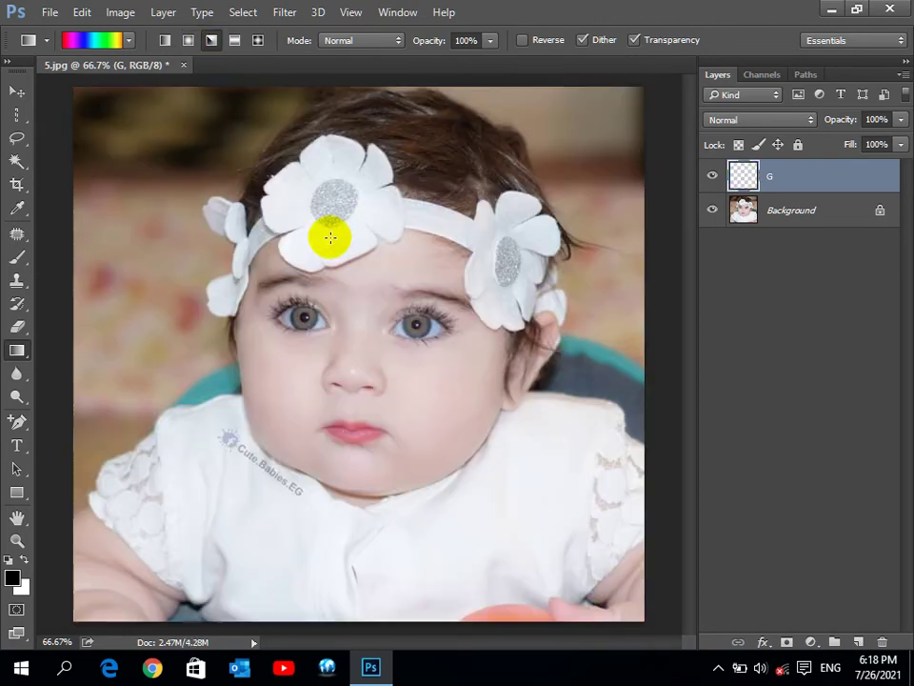
pyautogui.click(235, 40)
pyautogui.moveTo(352, 322); pyautogui.dragTo(647, 651)
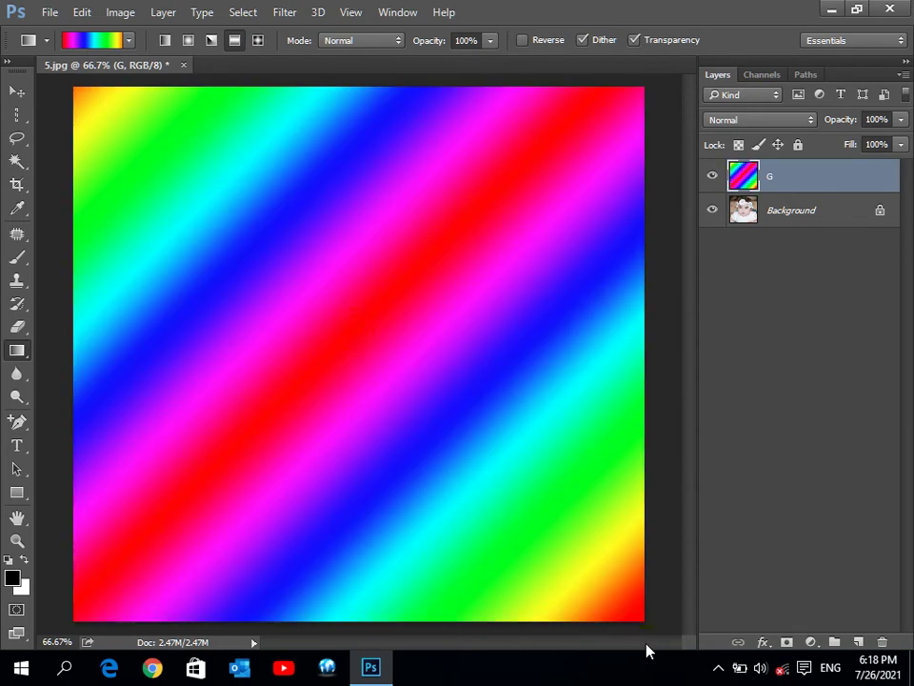
pyautogui.hotkey('ctrl', 'z')
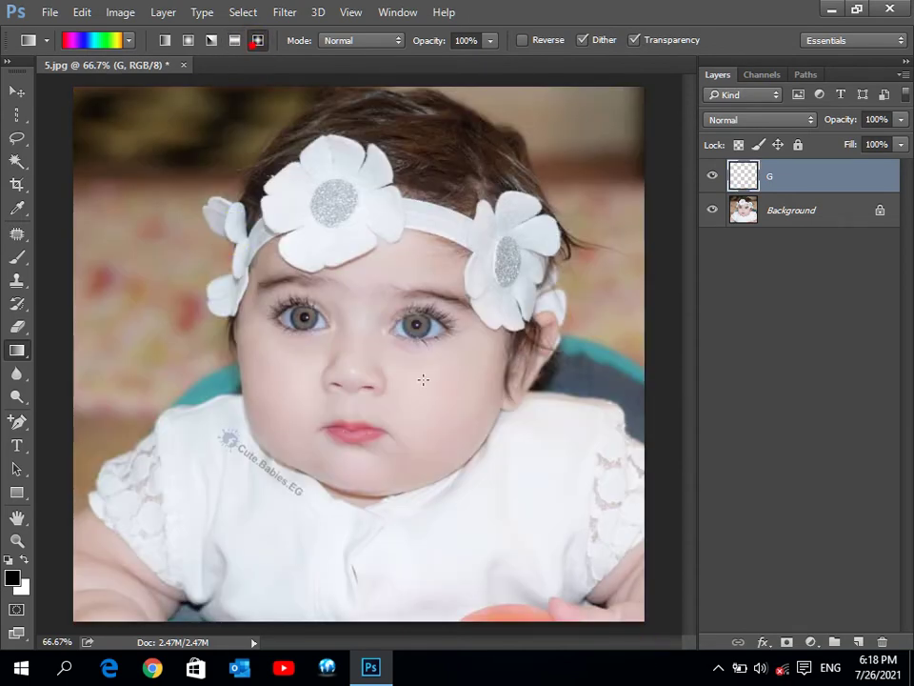
pyautogui.moveTo(360, 341); pyautogui.dragTo(606, 613)
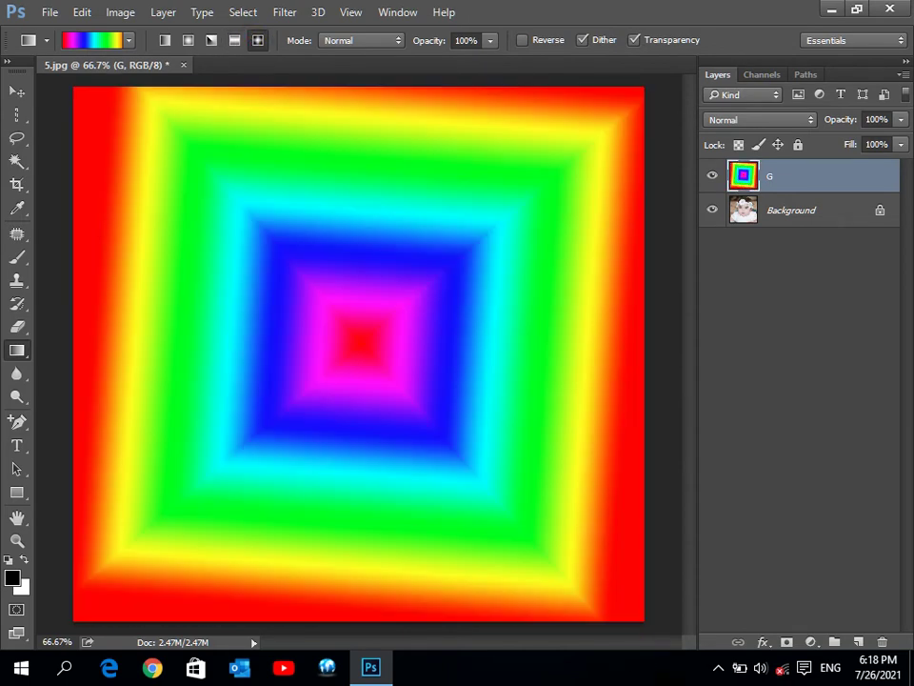
pyautogui.hotkey('ctrl', 'z')
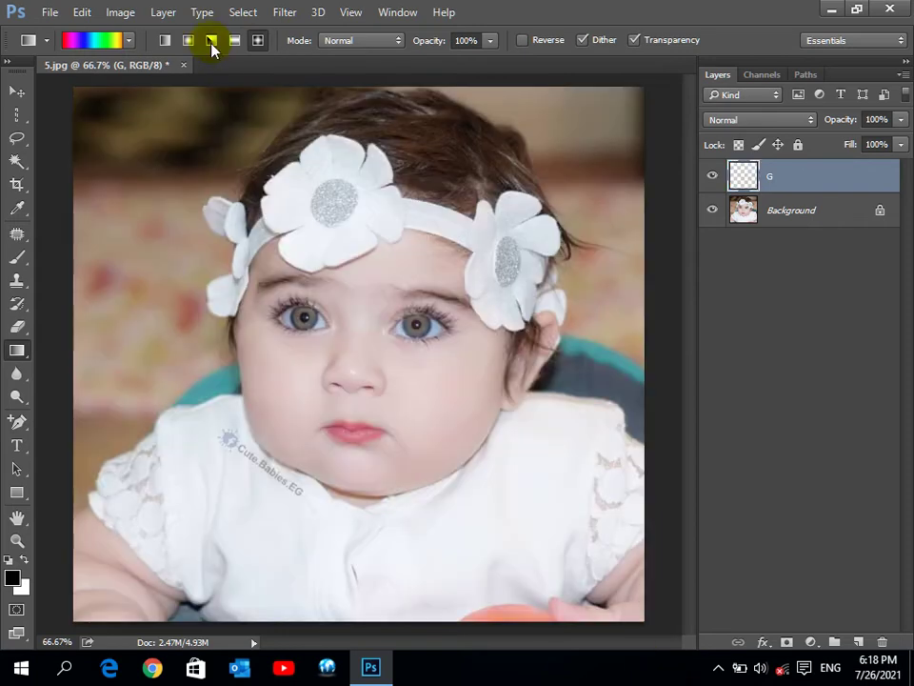
pyautogui.click(211, 40)
pyautogui.moveTo(355, 352); pyautogui.dragTo(674, 655)
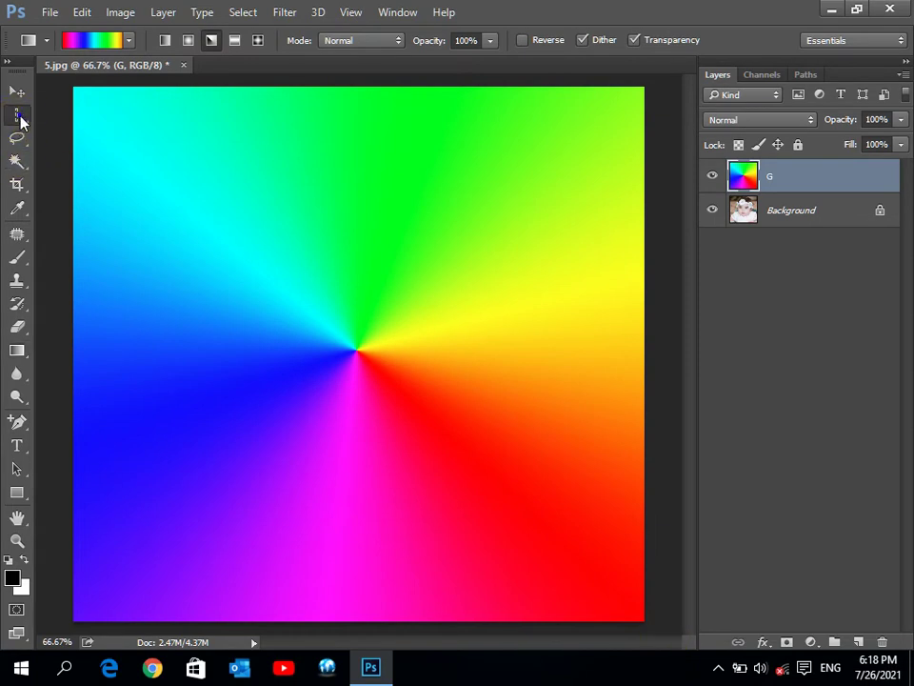
# - Select a circle around the gradient's centre with the Elliptical Marquee on layer G
pyautogui.rightClick(21, 121)
pyautogui.click(84, 126)
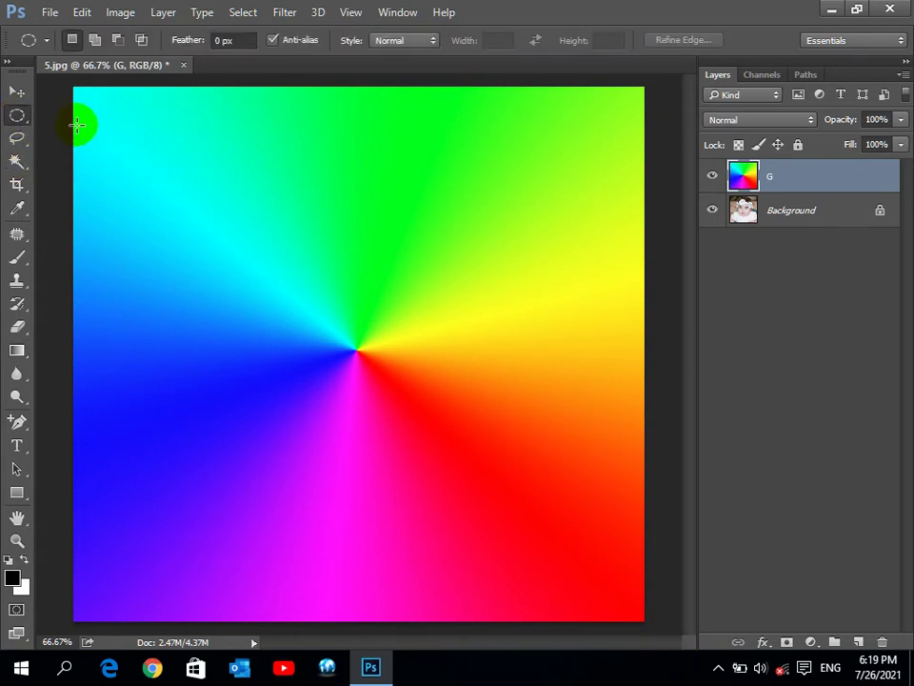
pyautogui.moveTo(200, 196); pyautogui.dragTo(525, 514)
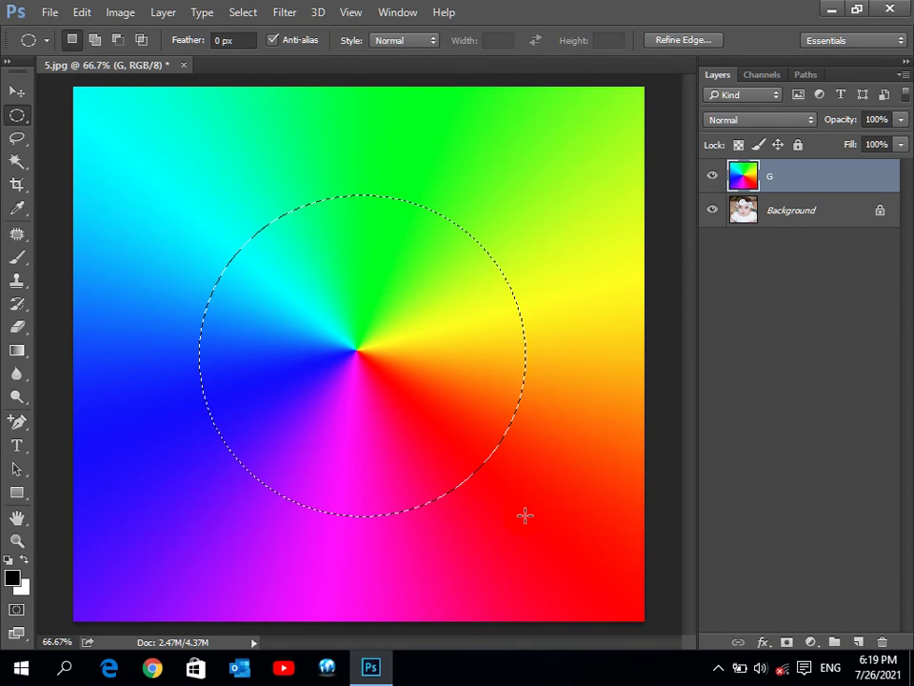
pyautogui.click(750, 213)
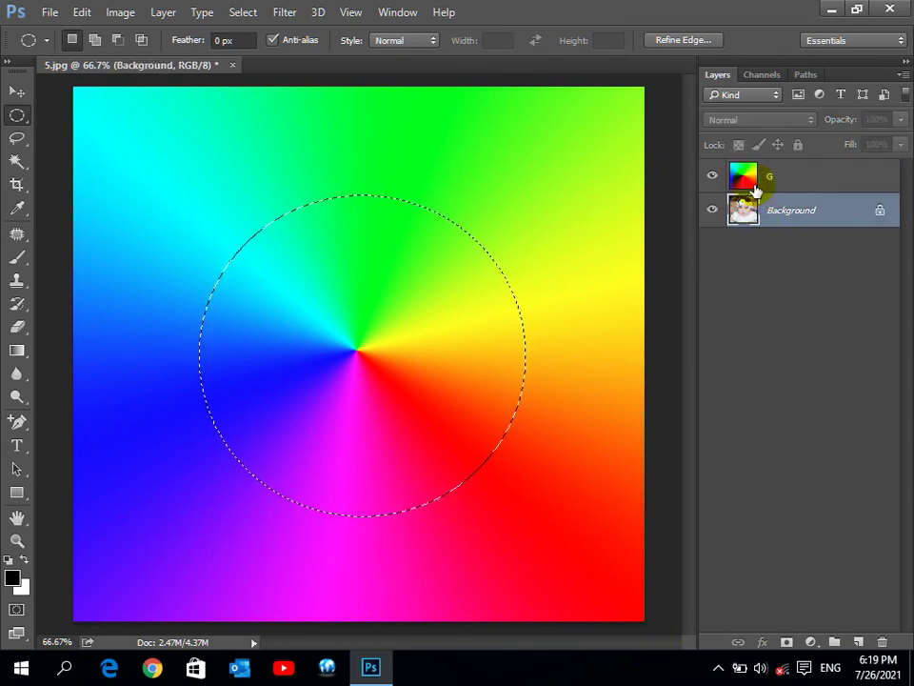
pyautogui.click(754, 190)
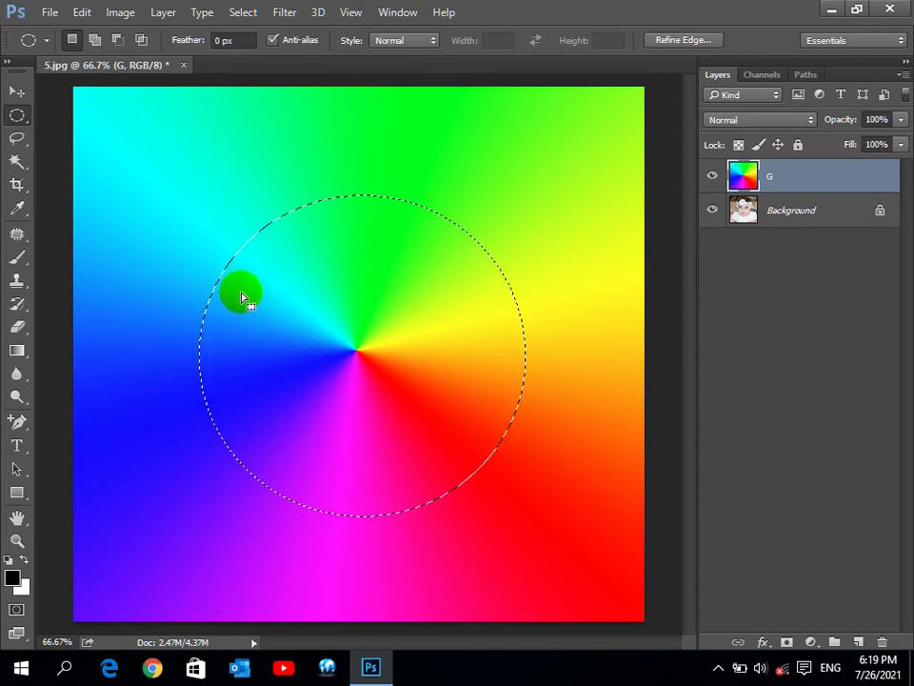
# - Cut the circle out of the colour wheel, undo it, deselect, and reselect the Elliptical Marquee
pyautogui.press('Delete')
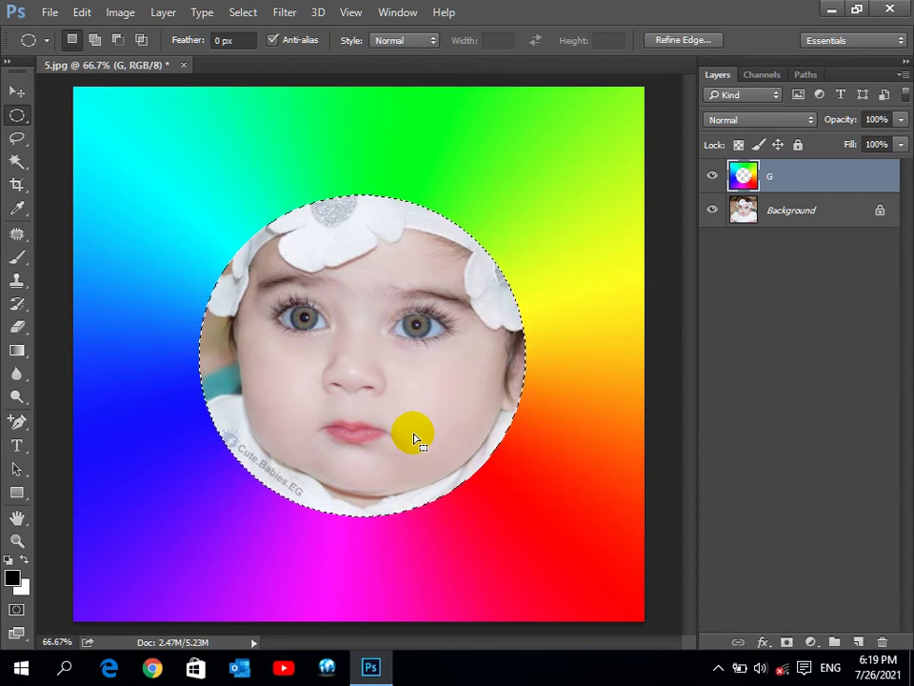
pyautogui.hotkey('ctrl', 'z')
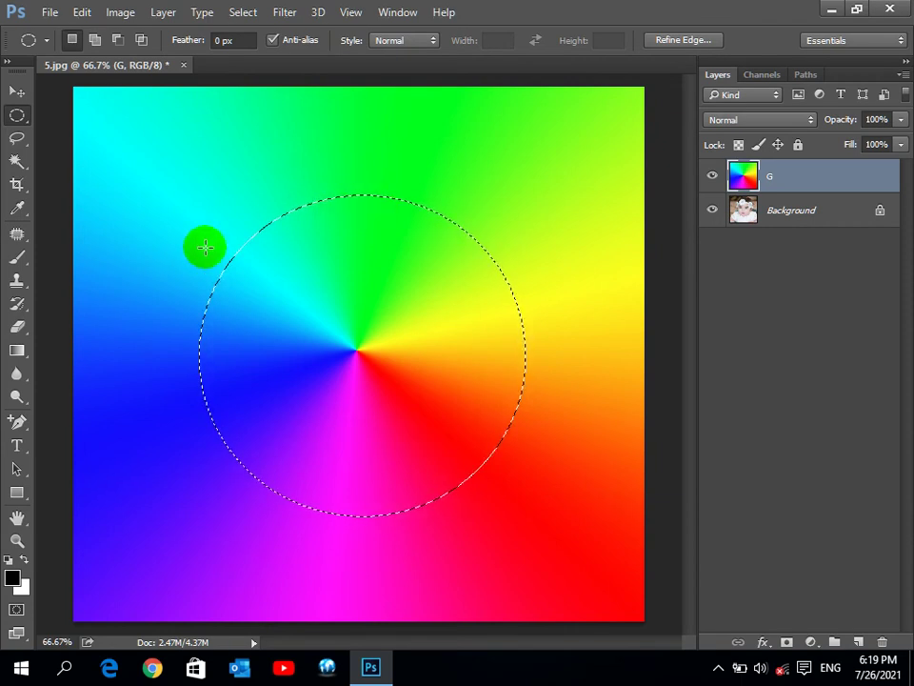
pyautogui.click(282, 498)
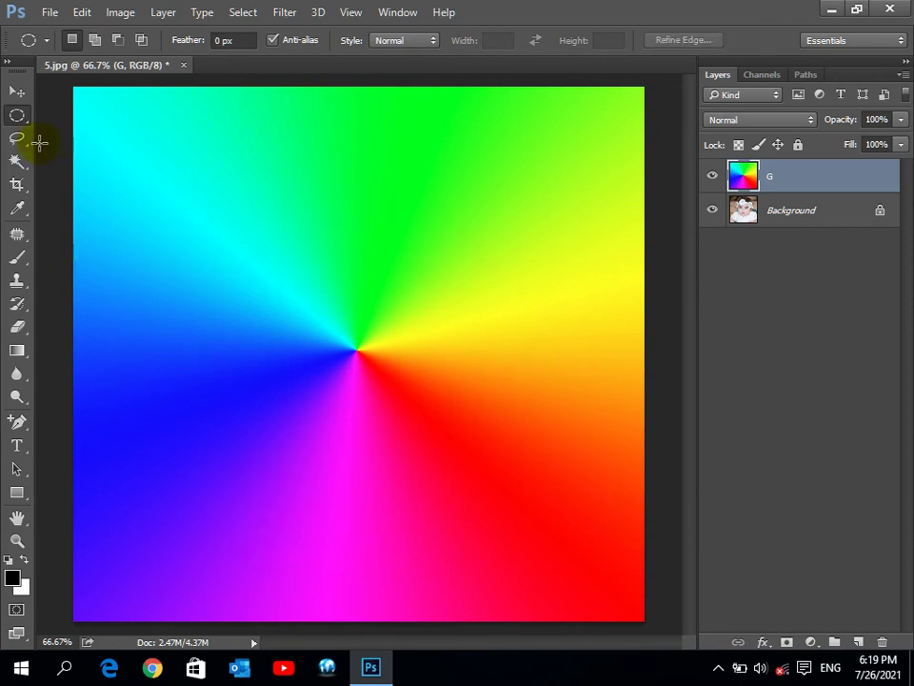
pyautogui.rightClick(17, 115)
pyautogui.click(78, 130)
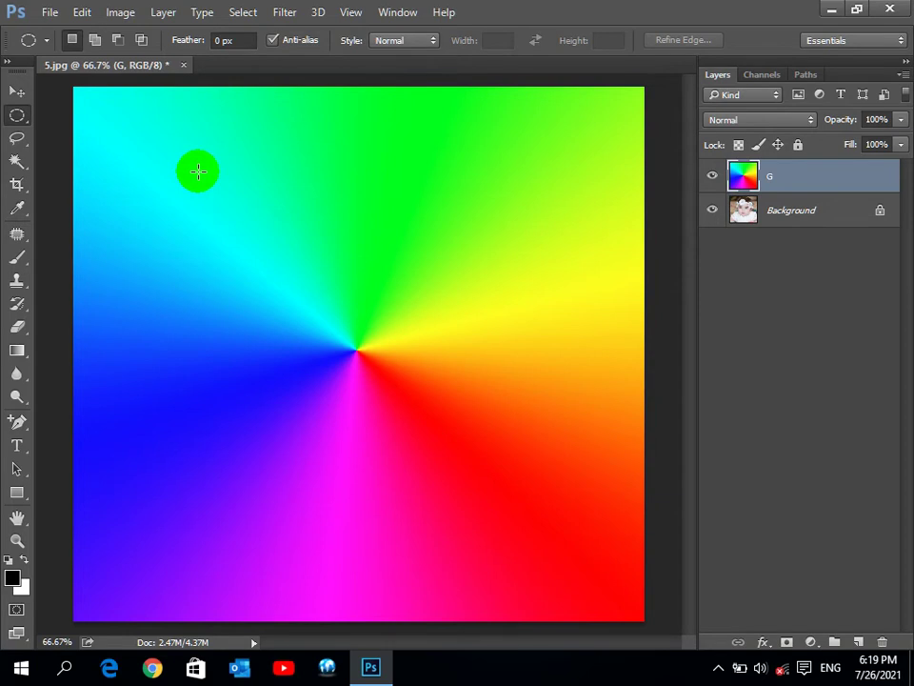
# - Cut a 50 px feathered oval hole from the colour wheel, then delete layer G
pyautogui.click(233, 40)
pyautogui.write('50')
pyautogui.press('Return')
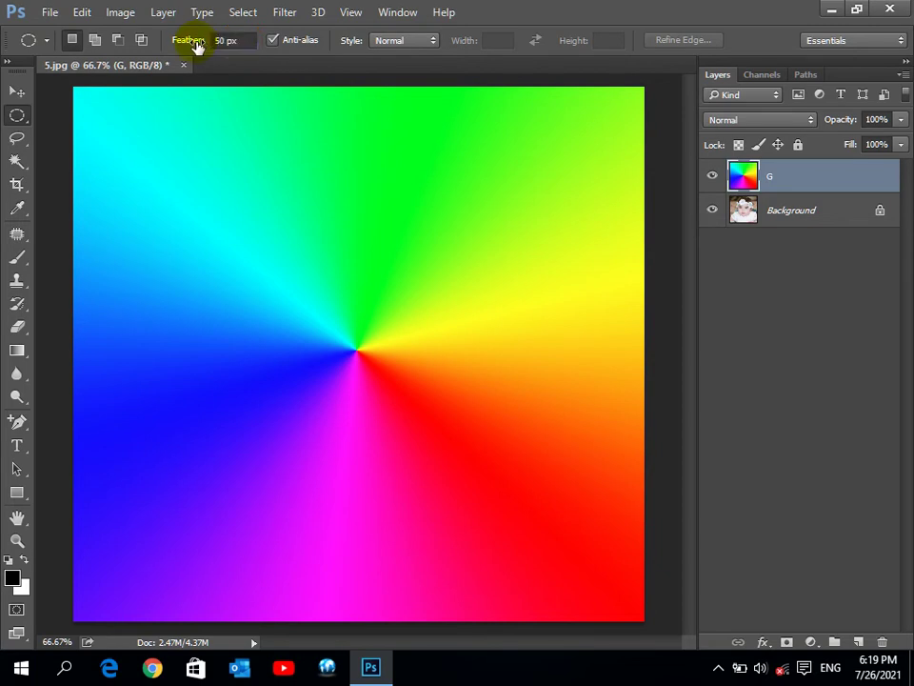
pyautogui.moveTo(206, 212); pyautogui.dragTo(516, 525)
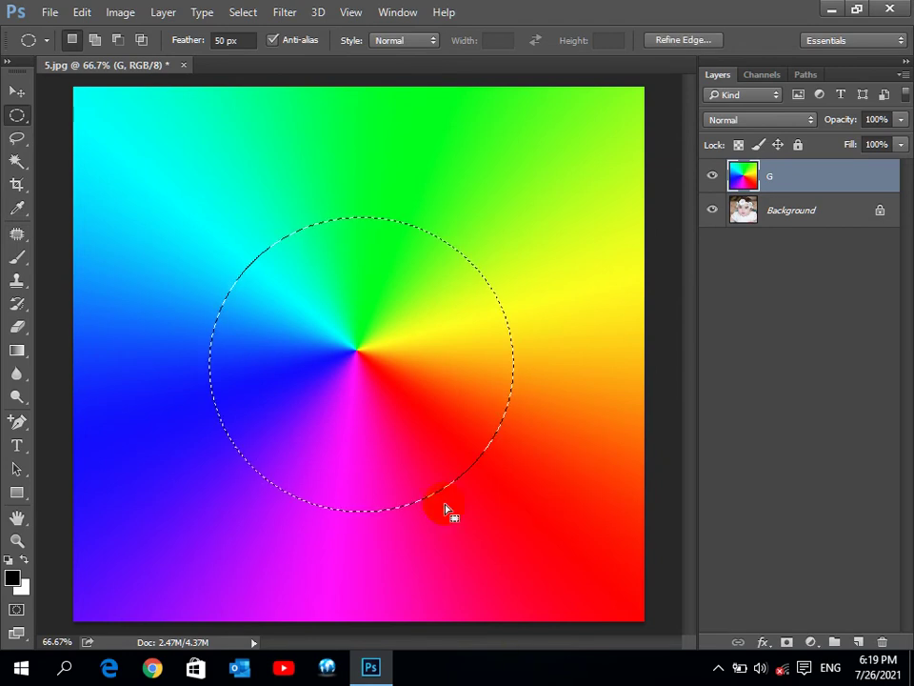
pyautogui.press('Delete')
pyautogui.click(381, 317)
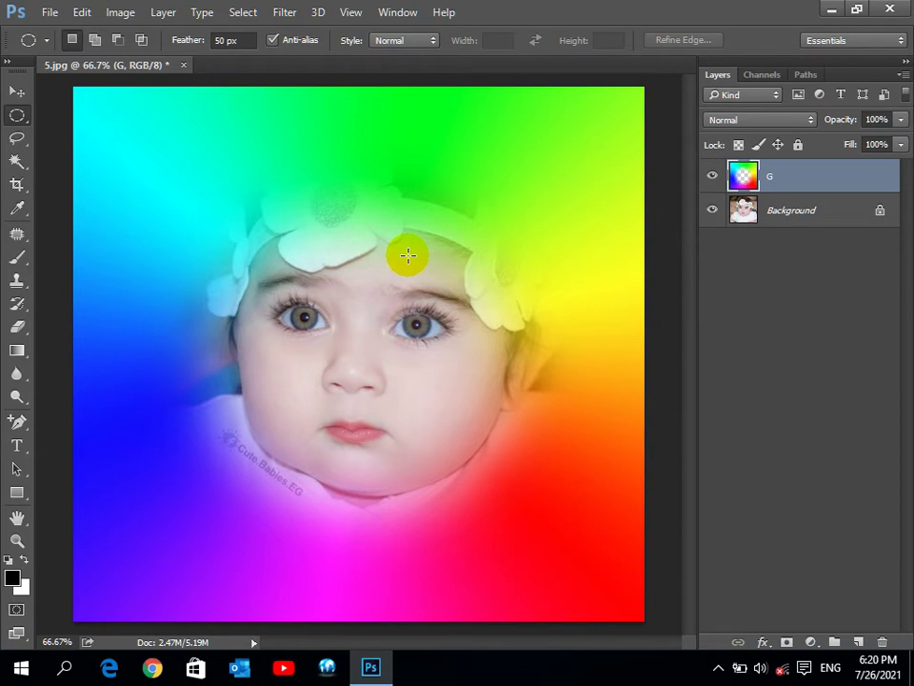
pyautogui.moveTo(789, 175)
pyautogui.mouseDown()
pyautogui.moveTo(906, 619)
pyautogui.moveTo(882, 641)
pyautogui.mouseUp()
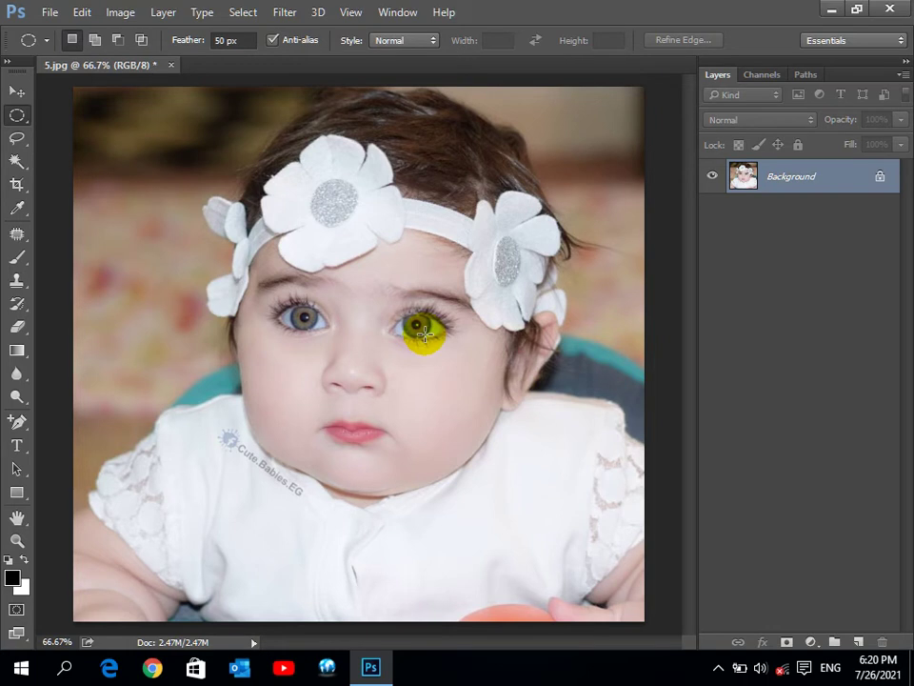
# - Zoom in repeatedly on the baby's right eye with the Zoom tool
pyautogui.click(17, 540)
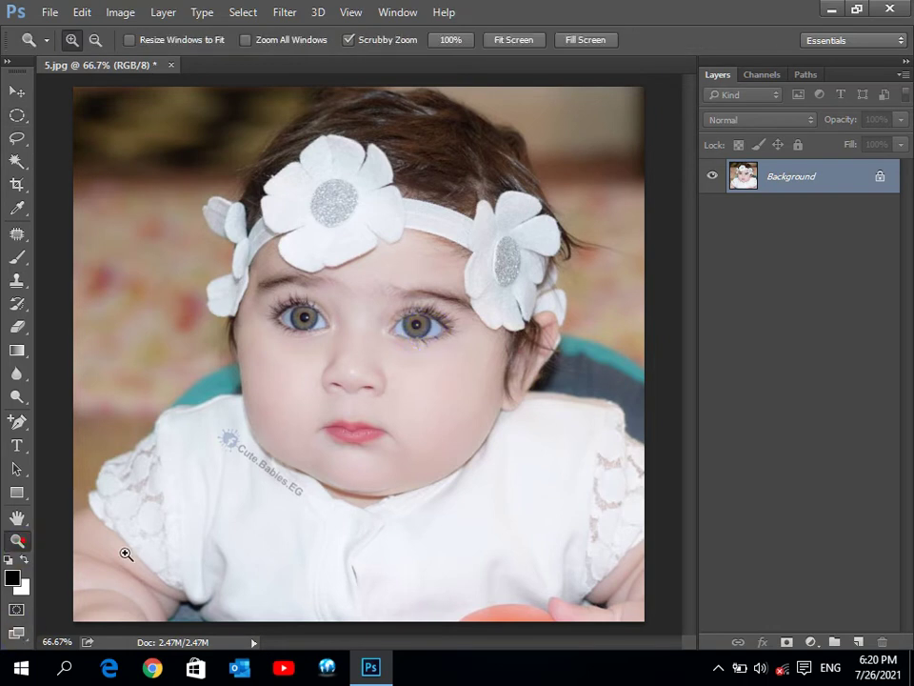
pyautogui.click(374, 381)
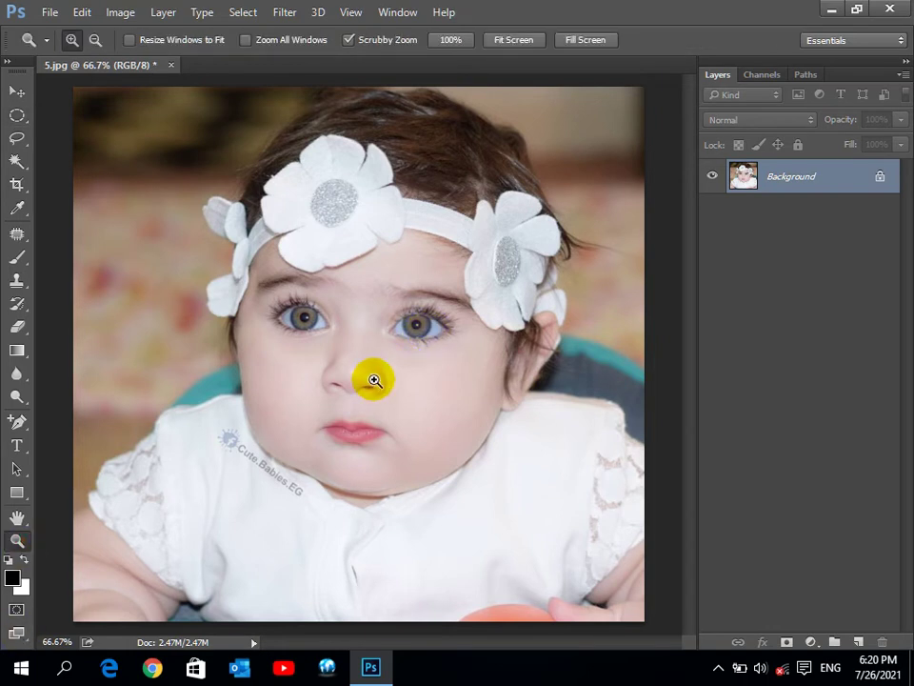
pyautogui.click(407, 327)
pyautogui.click(430, 322)
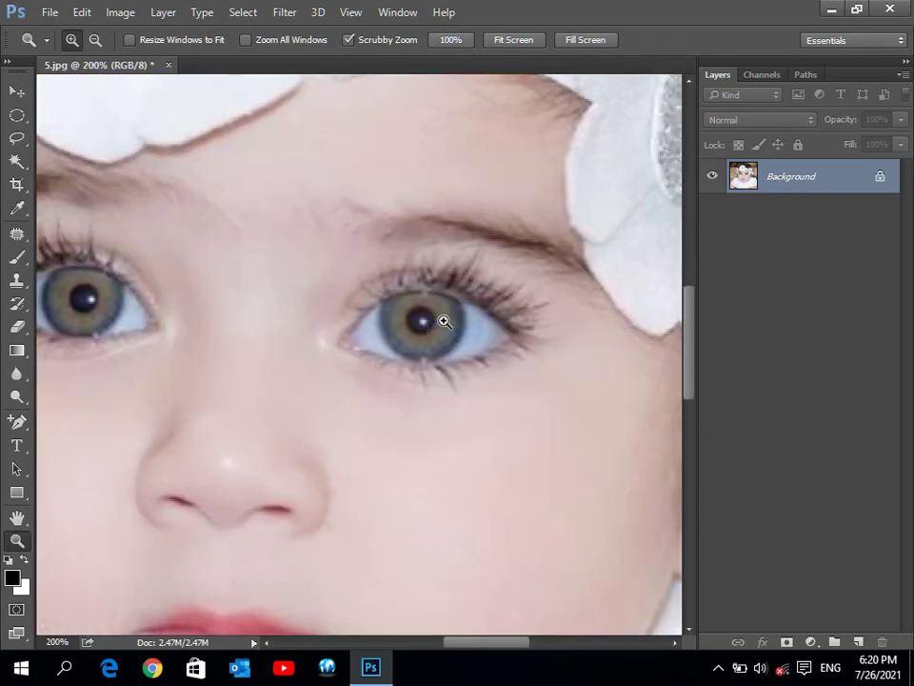
pyautogui.click(439, 320)
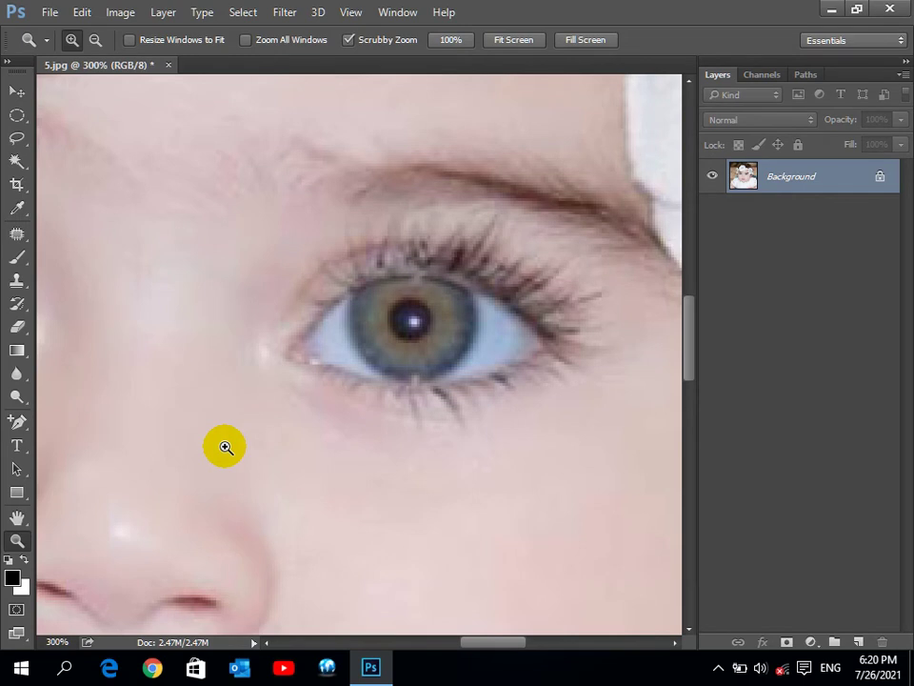
pyautogui.click(438, 335)
# - Magnify the eye to 600%, zoom back out to 500%, and add a new empty layer
pyautogui.click(385, 338)
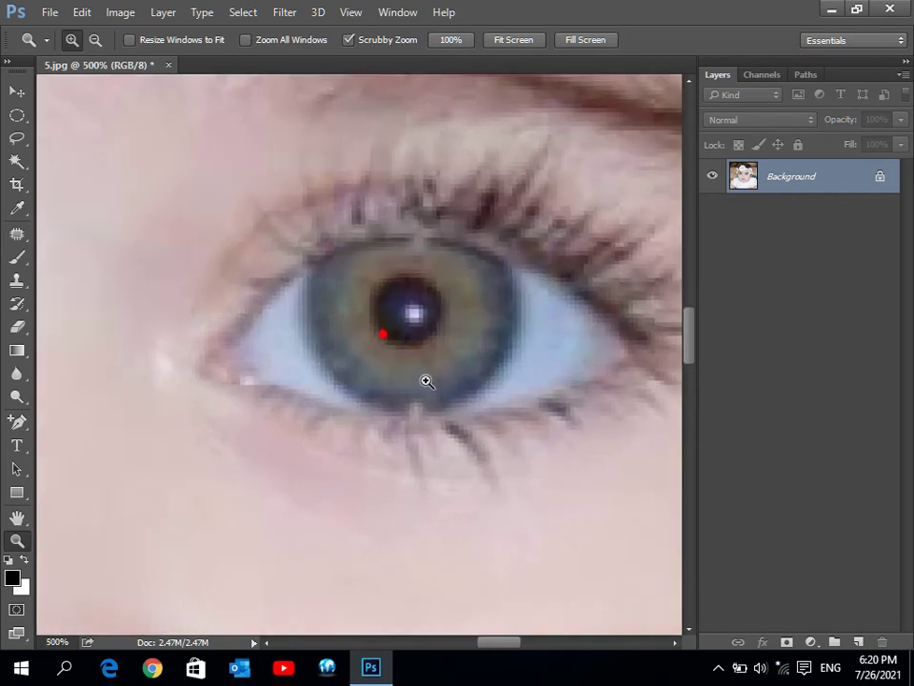
pyautogui.click(430, 383)
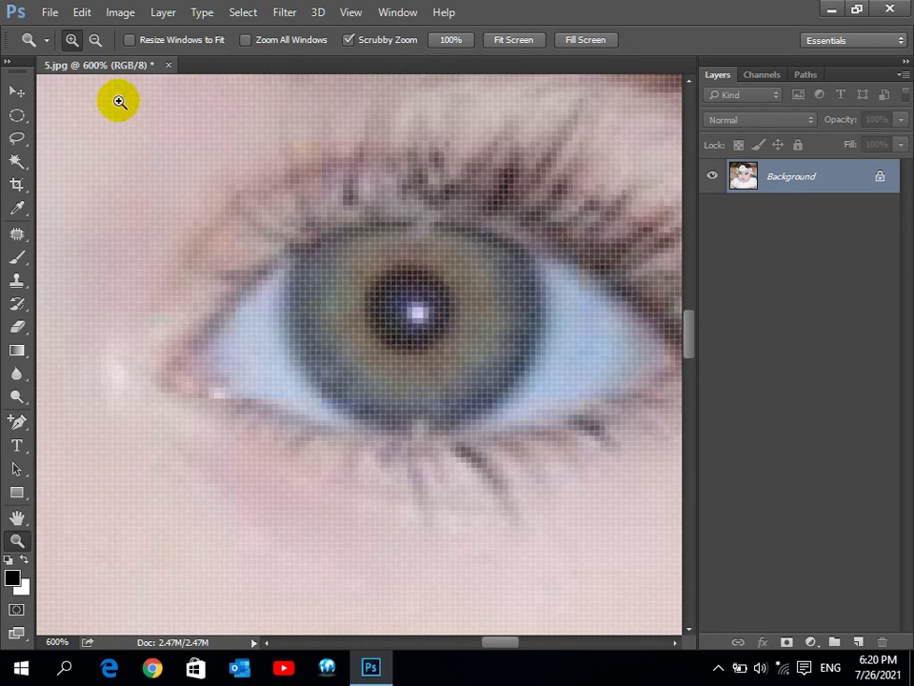
pyautogui.click(96, 39)
pyautogui.click(428, 362)
pyautogui.click(859, 641)
# - Rename the new layer Eye 1
pyautogui.doubleClick(787, 179)
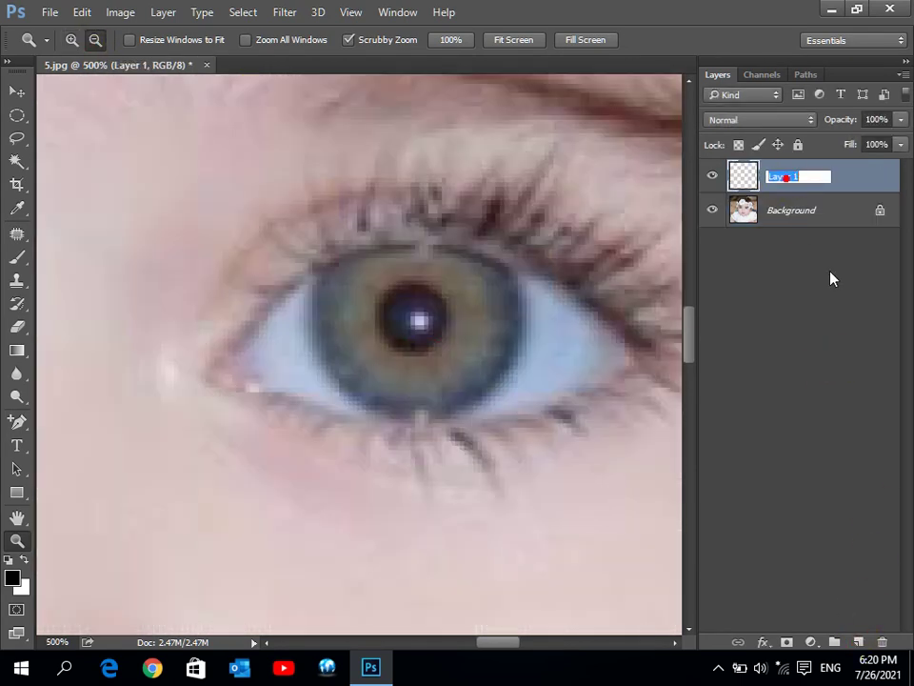
pyautogui.write('Eye 1')
pyautogui.press('Return')
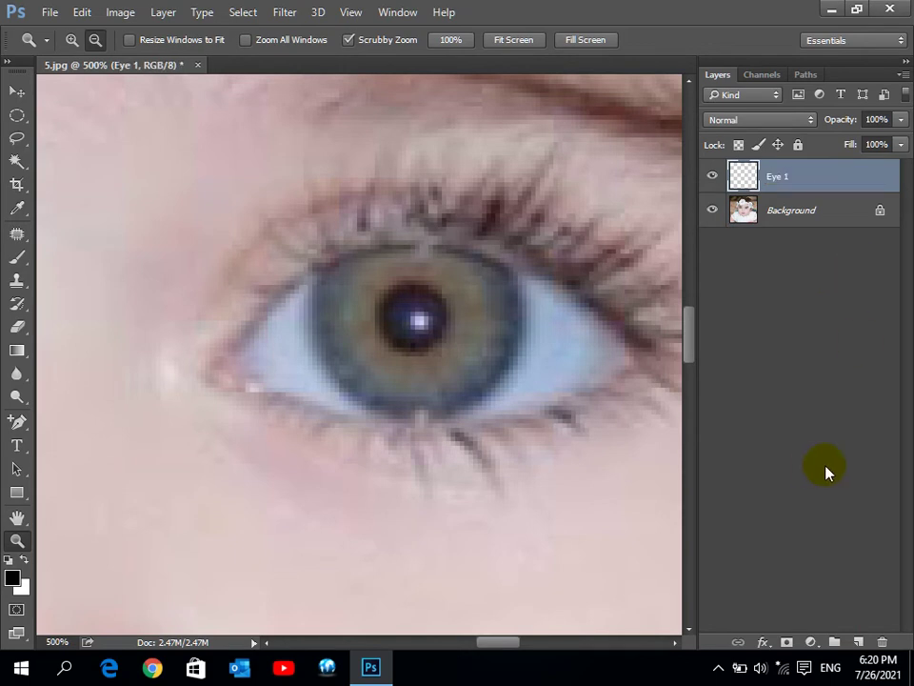
# - Draw an elliptical selection around the iris and dismiss the invisible-selection warning
pyautogui.click(17, 116)
pyautogui.click(82, 127)
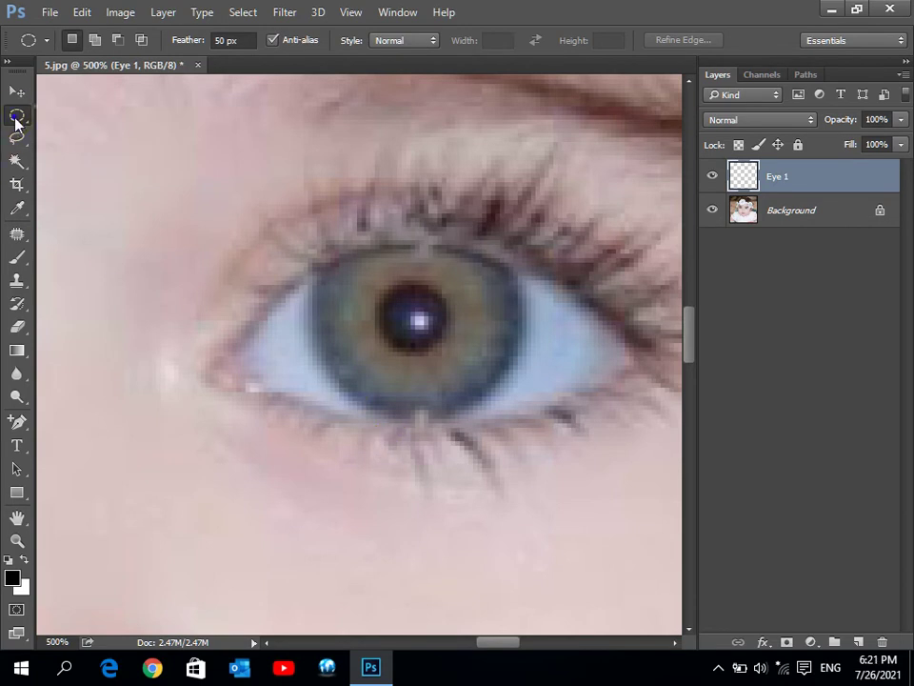
pyautogui.moveTo(17, 122); pyautogui.dragTo(76, 127)
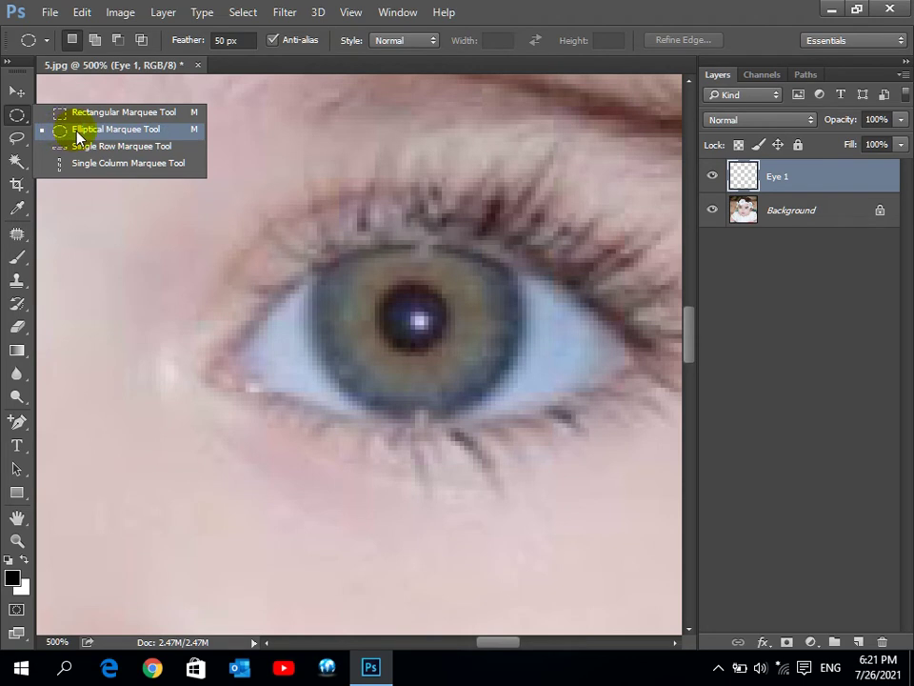
pyautogui.moveTo(62, 138); pyautogui.dragTo(82, 132)
pyautogui.moveTo(317, 225); pyautogui.dragTo(515, 412)
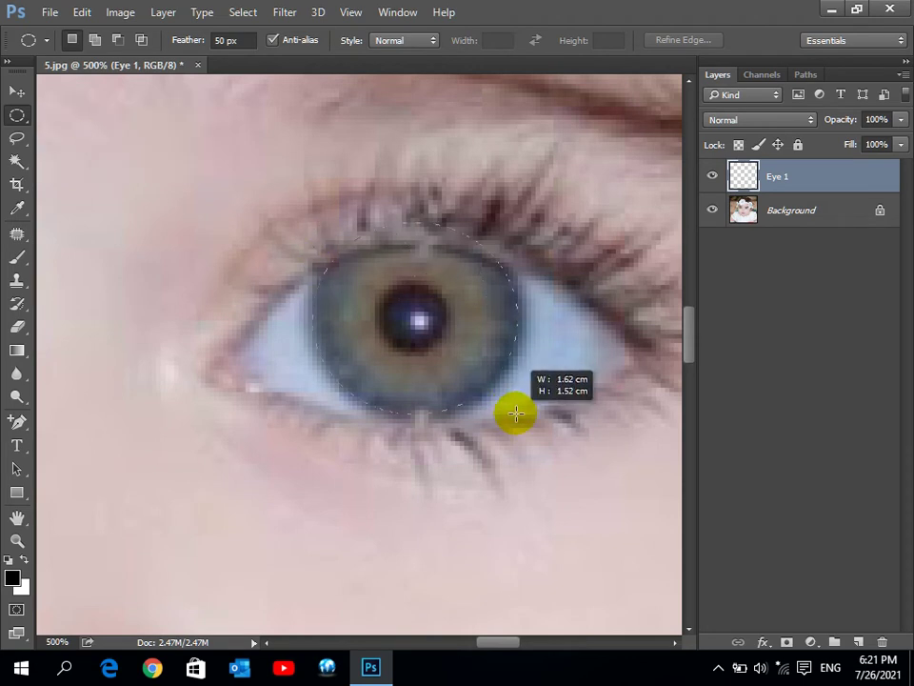
pyautogui.moveTo(515, 413); pyautogui.dragTo(515, 413)
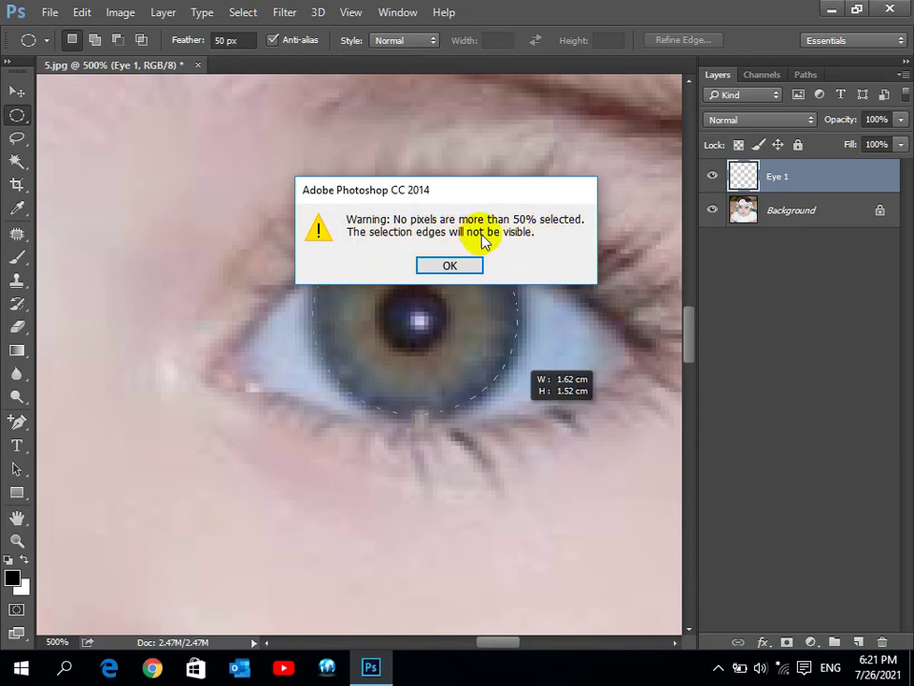
pyautogui.click(451, 266)
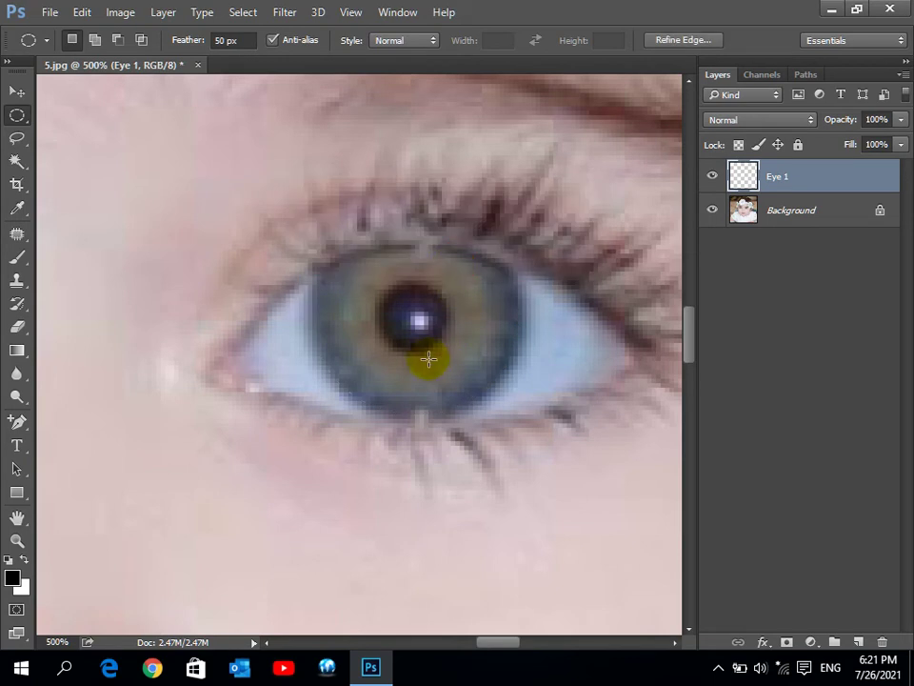
# - Set the feather to 0 px and draw a crisp oval around the iris
pyautogui.doubleClick(238, 40)
pyautogui.write('0')
pyautogui.press('Return')
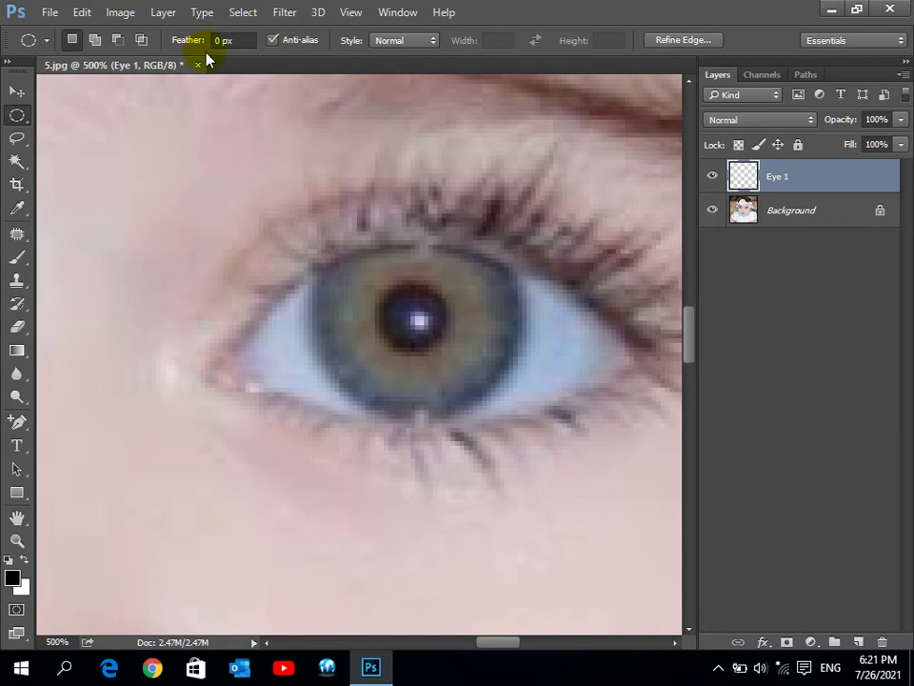
pyautogui.moveTo(322, 249)
pyautogui.mouseDown()
pyautogui.moveTo(449, 335)
pyautogui.moveTo(516, 420)
pyautogui.mouseUp()
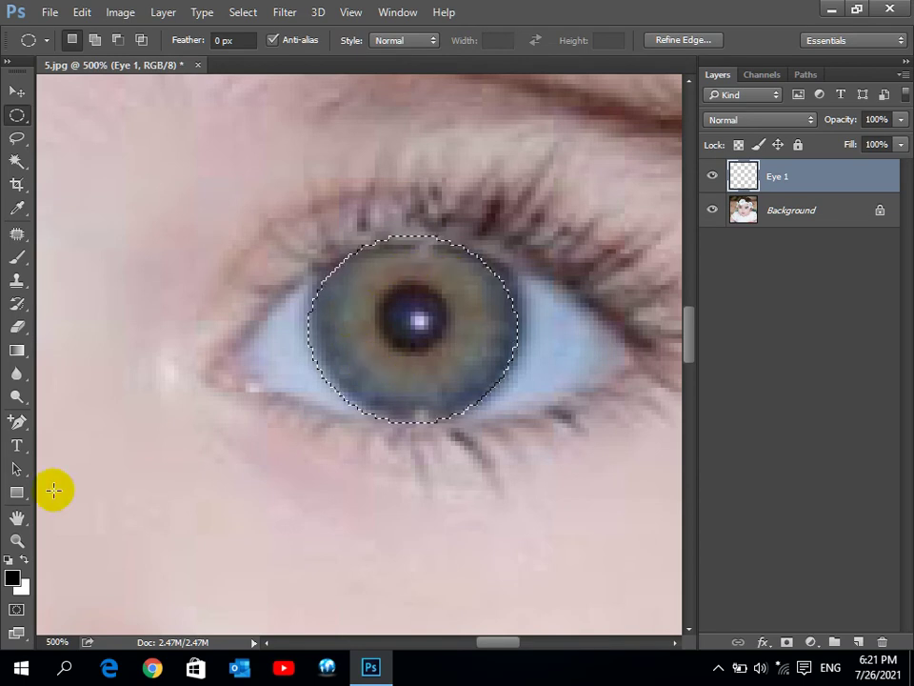
# - Set the foreground colour to a bright green
pyautogui.click(19, 582)
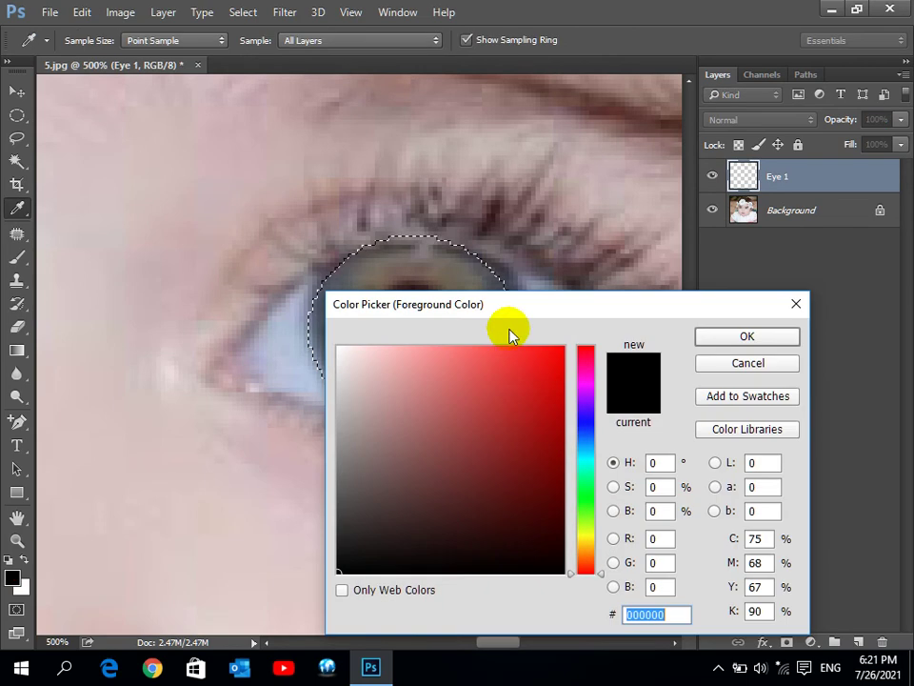
pyautogui.moveTo(510, 307); pyautogui.dragTo(565, 163)
pyautogui.click(645, 356)
pyautogui.moveTo(590, 227)
pyautogui.mouseDown()
pyautogui.moveTo(601, 214)
pyautogui.moveTo(609, 257)
pyautogui.mouseUp()
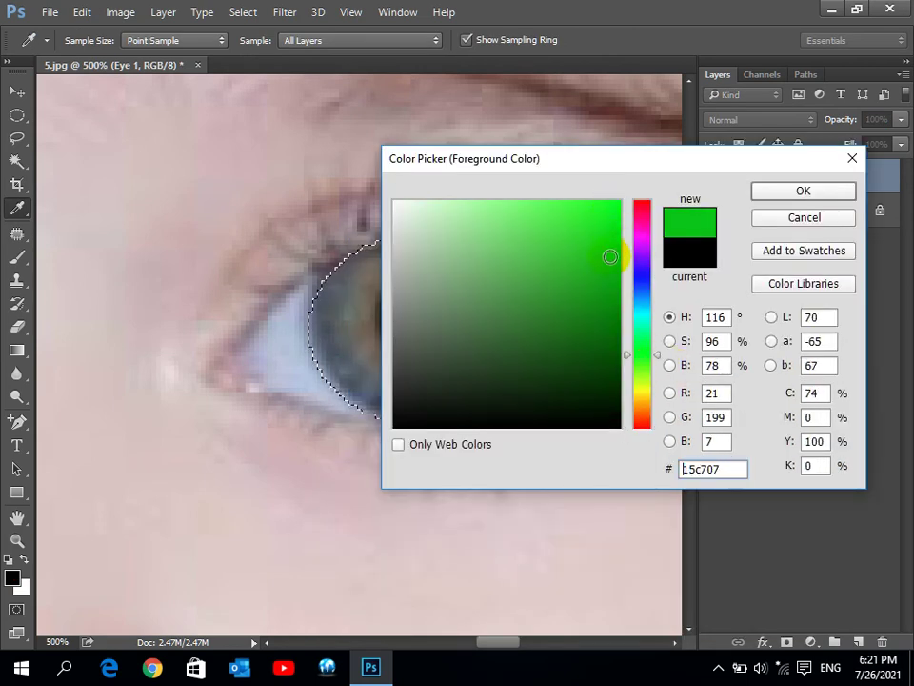
pyautogui.click(800, 192)
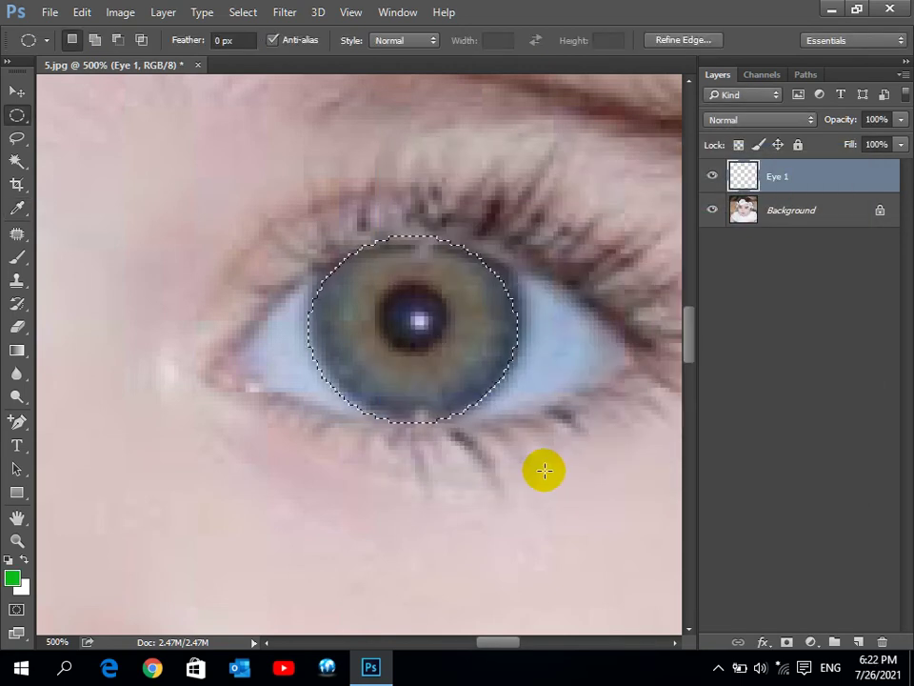
# - Set the background colour to blue #1717f0
pyautogui.click(21, 586)
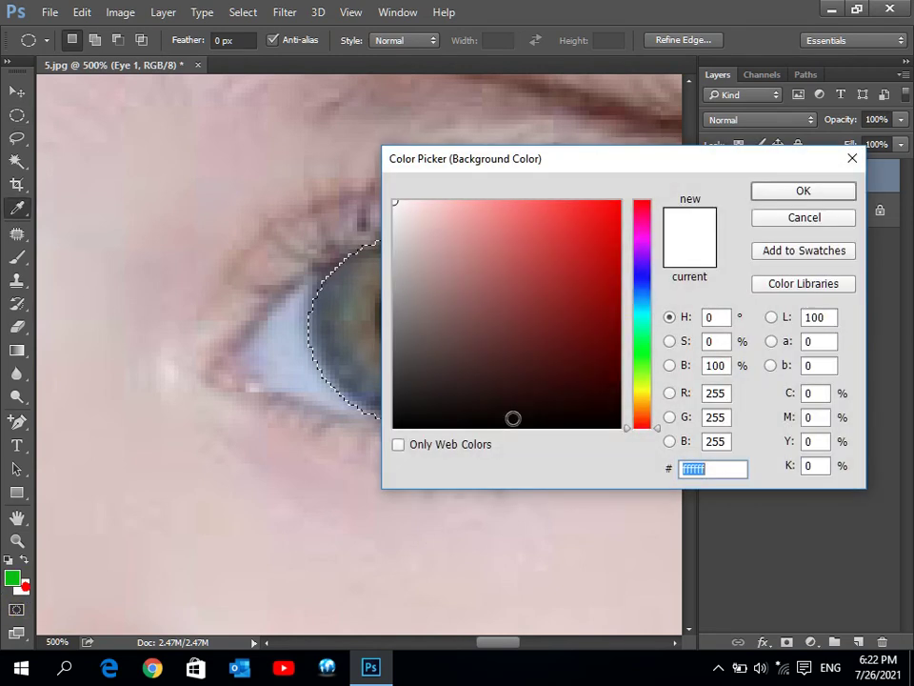
pyautogui.click(640, 276)
pyautogui.click(600, 214)
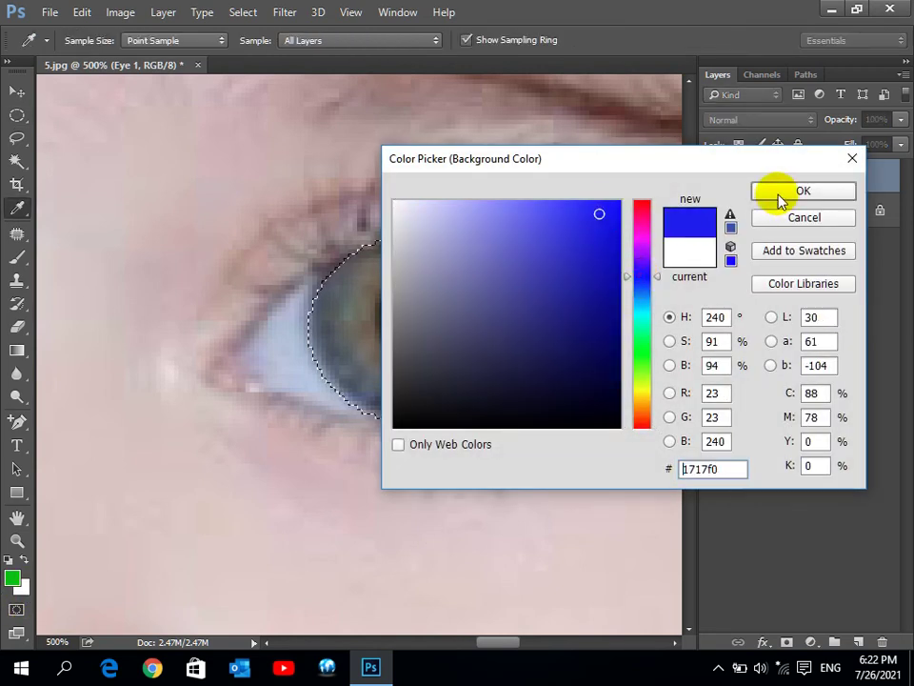
pyautogui.click(780, 194)
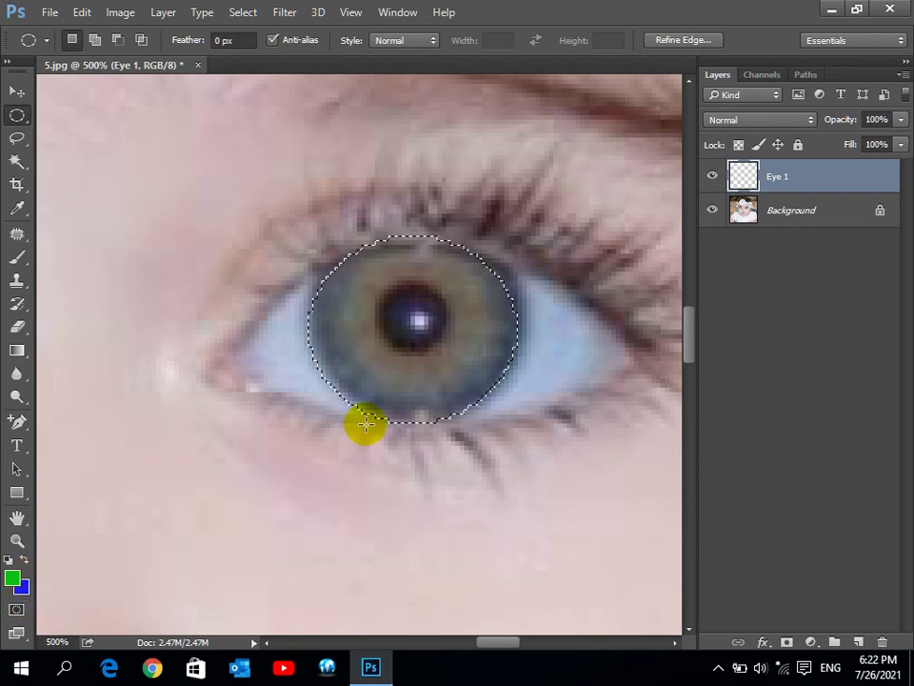
pyautogui.press('alt')
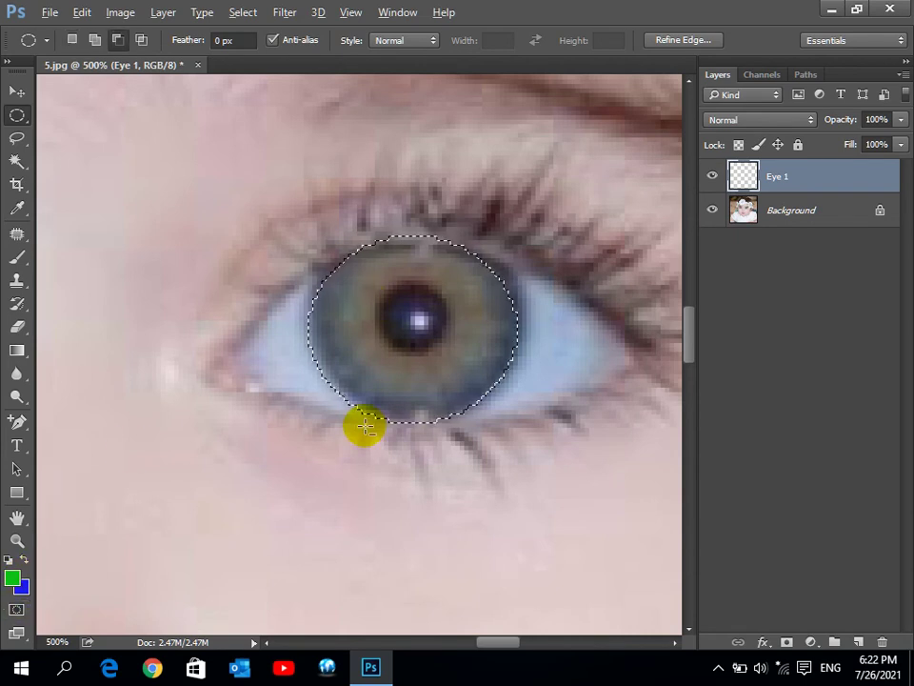
# - Fill the iris selection with green after testing a blue fill, then deselect
pyautogui.hotkey('alt', 'BackSpace')
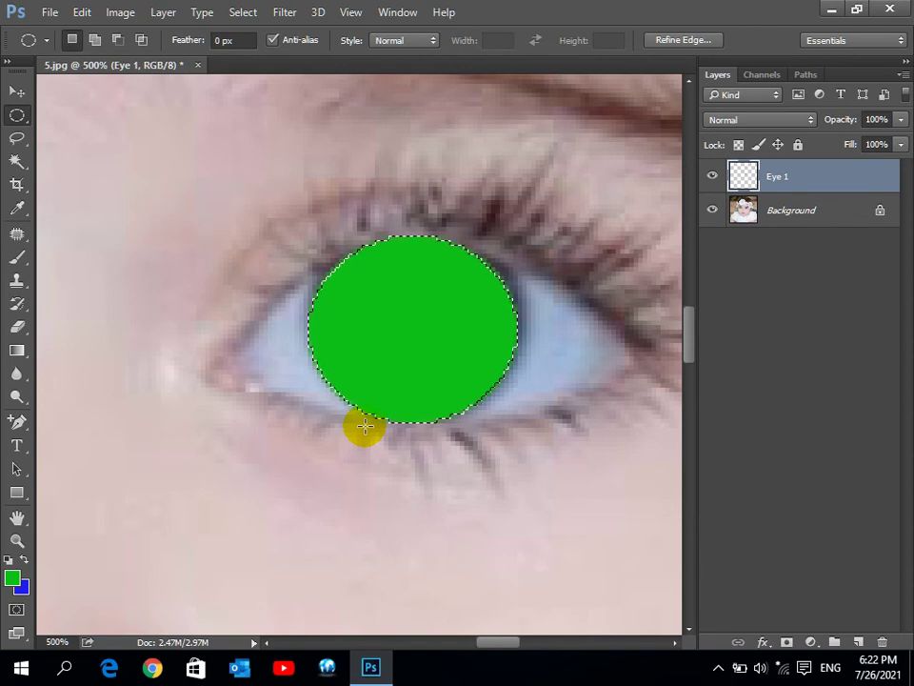
pyautogui.hotkey('ctrl', 'z')
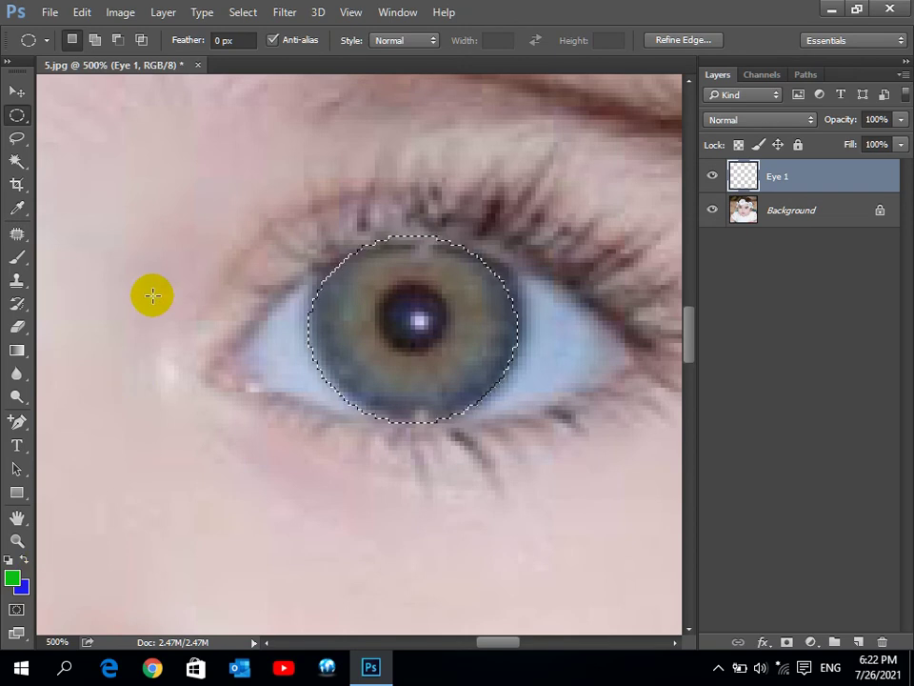
pyautogui.hotkey('ctrl', 'BackSpace')
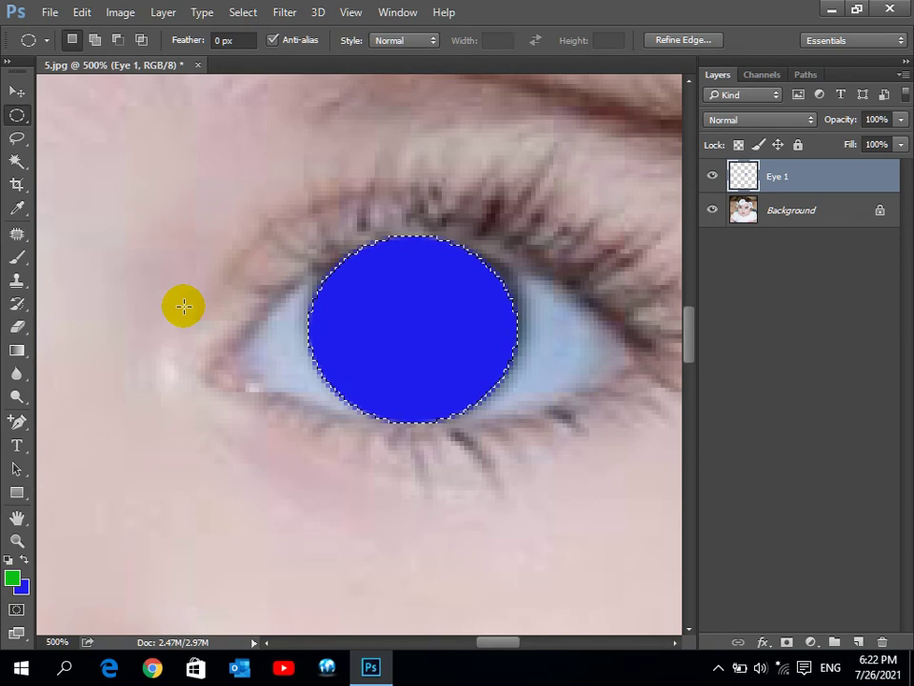
pyautogui.hotkey('ctrl', 'z')
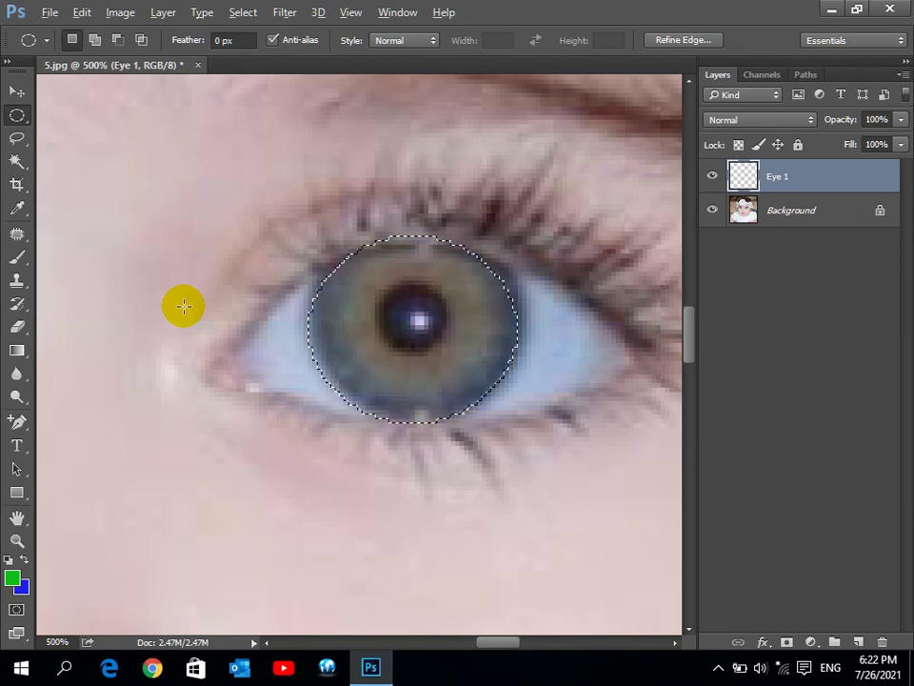
pyautogui.hotkey('alt', 'BackSpace')
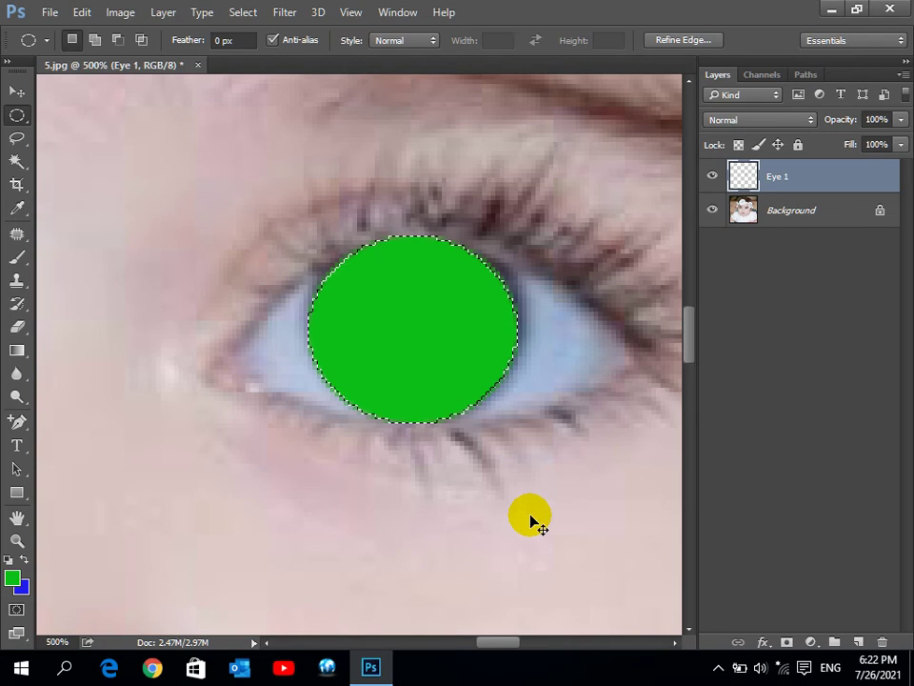
pyautogui.hotkey('ctrl', 'd')
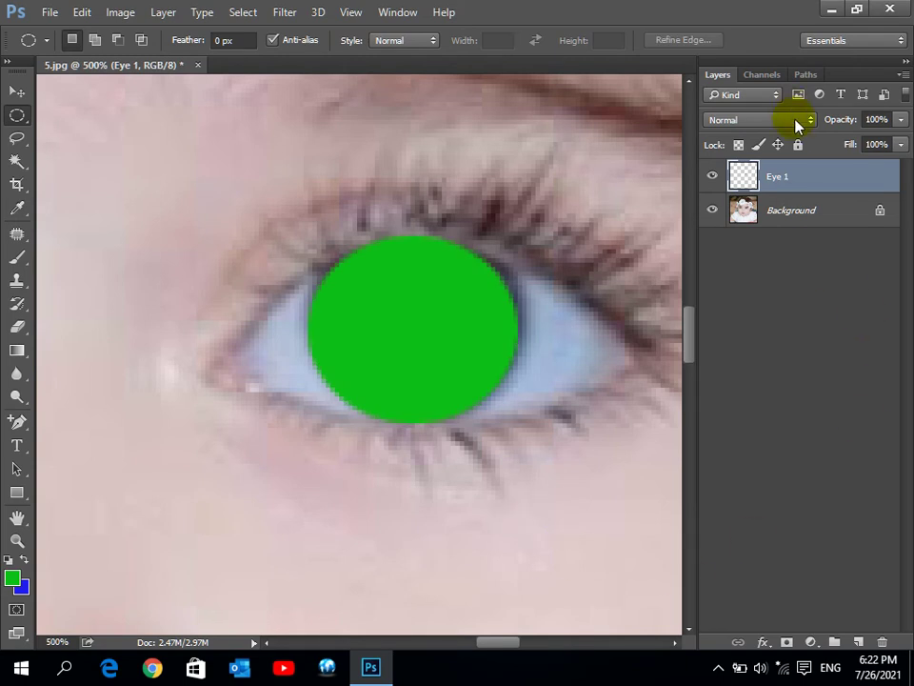
# - Set Eye 1 to Color blending at 50% opacity, then try Overlay
pyautogui.click(798, 120)
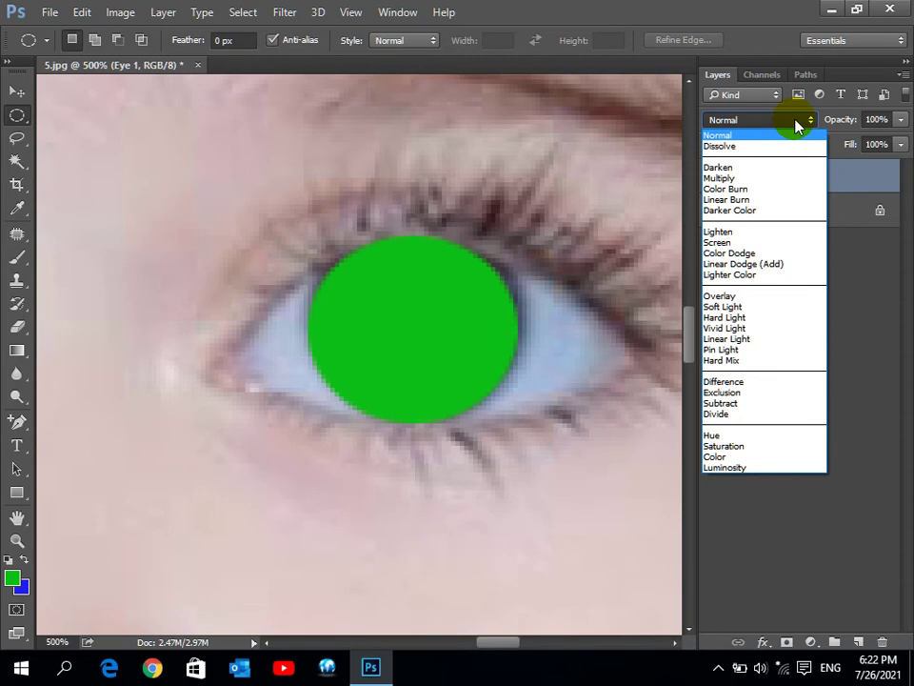
pyautogui.click(735, 460)
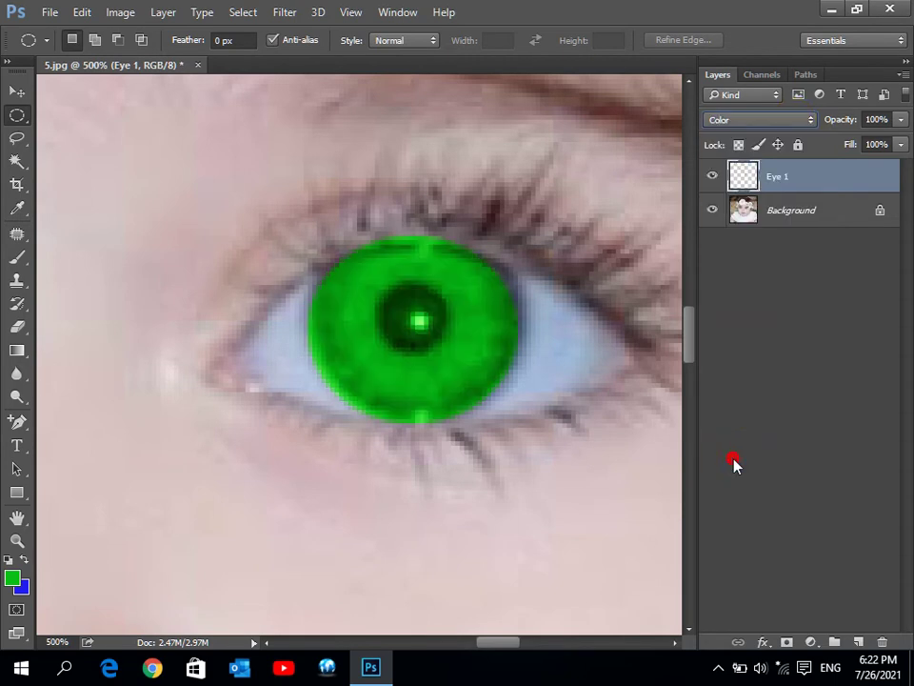
pyautogui.click(883, 118)
pyautogui.write('50')
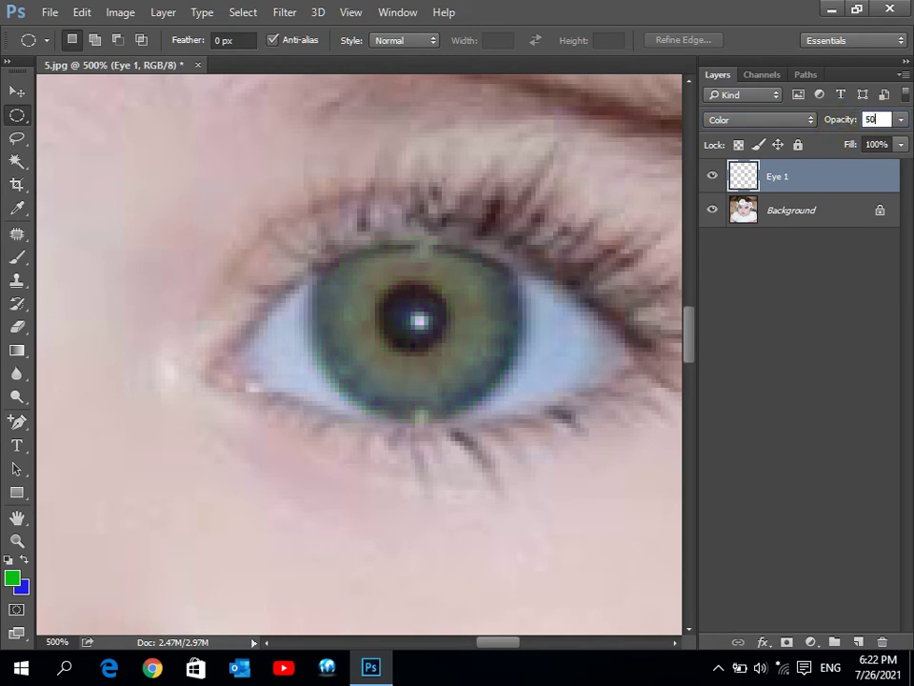
pyautogui.press('Return')
pyautogui.click(811, 121)
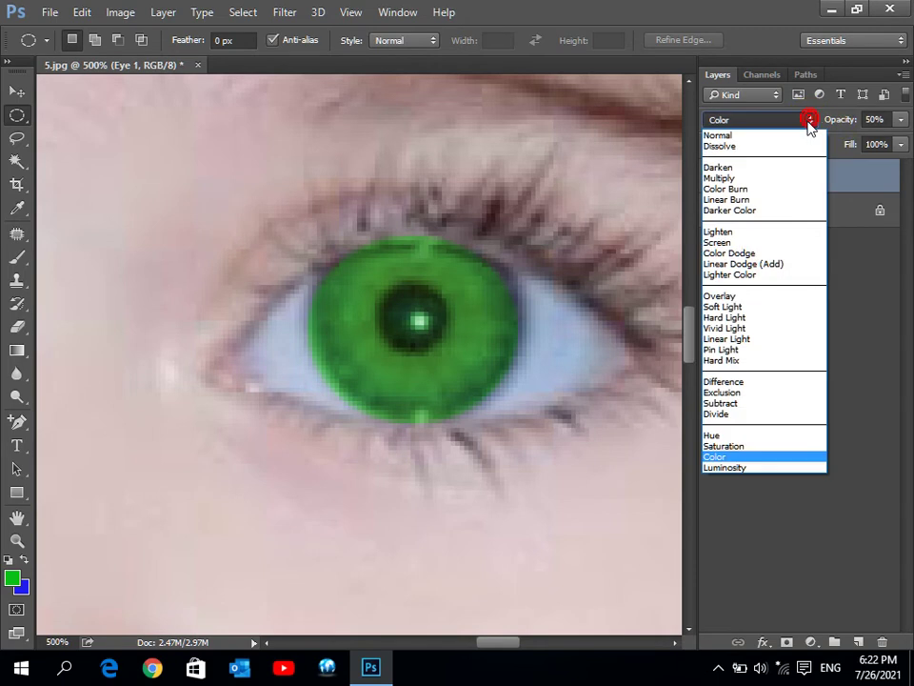
pyautogui.click(749, 297)
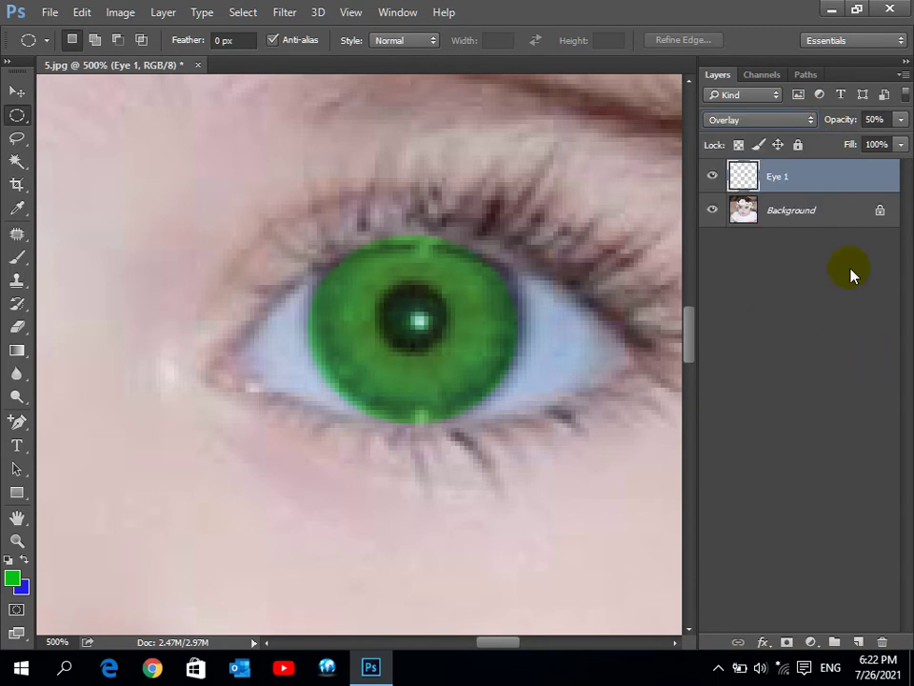
# - Zoom out to see more of the face and lower Eye 1's opacity to 30%
pyautogui.click(16, 540)
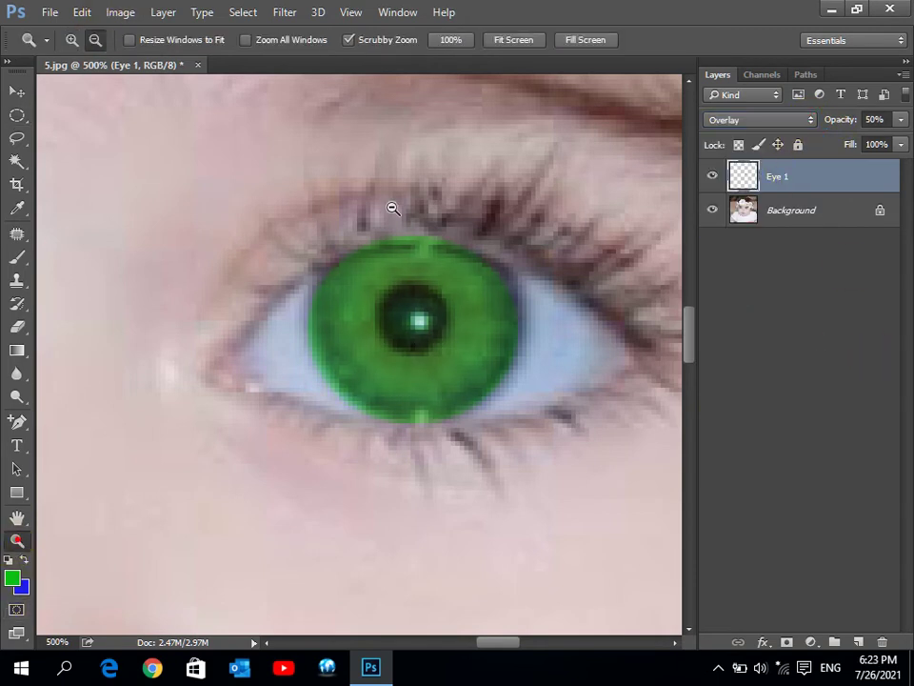
pyautogui.click(330, 284)
pyautogui.click(433, 381)
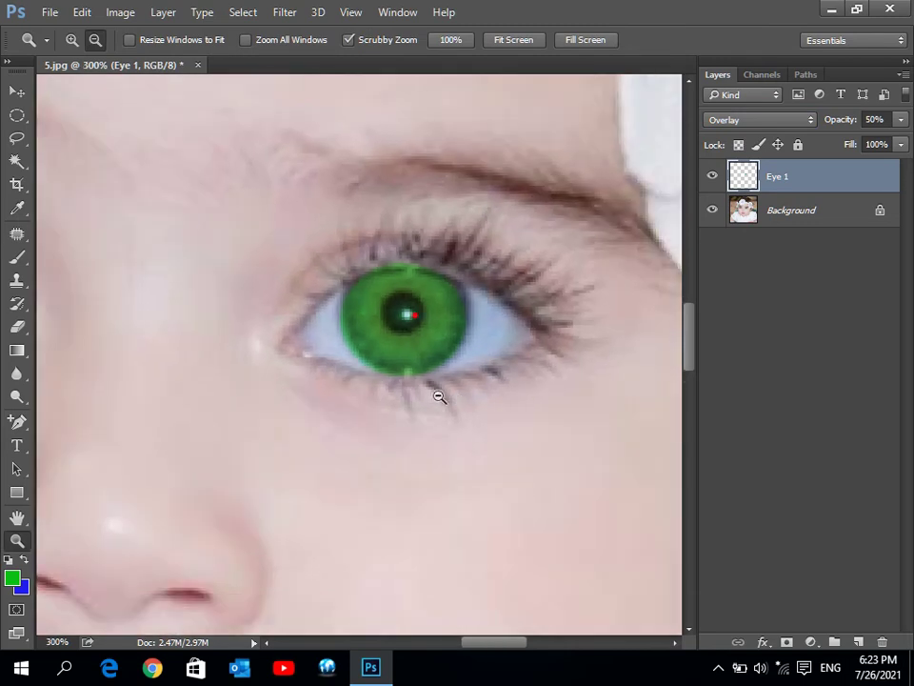
pyautogui.click(434, 367)
pyautogui.click(885, 118)
pyautogui.write('30')
pyautogui.press('Return')
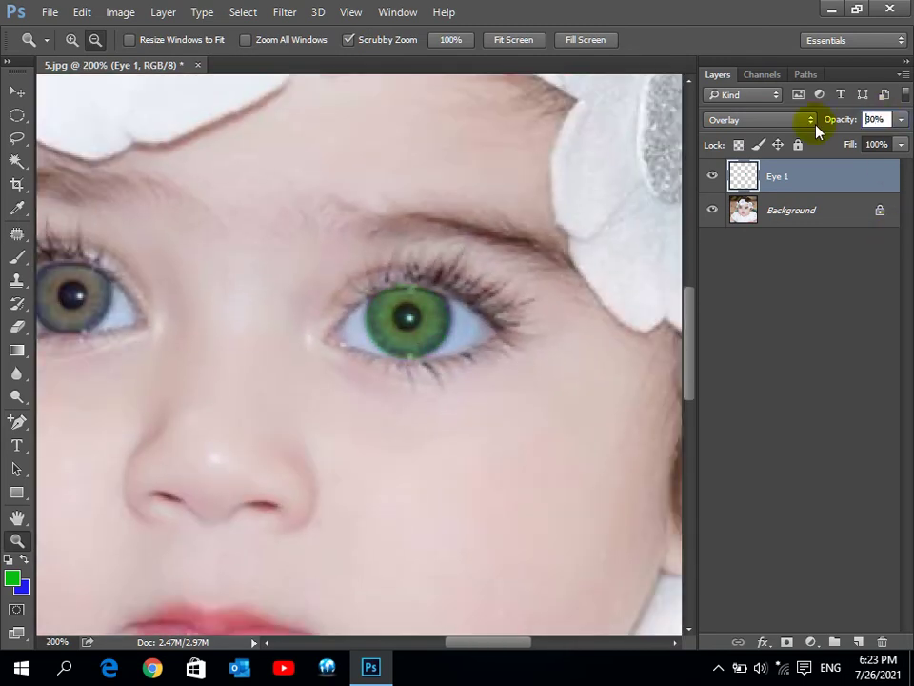
# - Compare Color, Overlay and Normal blend modes on the Eye 1 layer
pyautogui.click(795, 124)
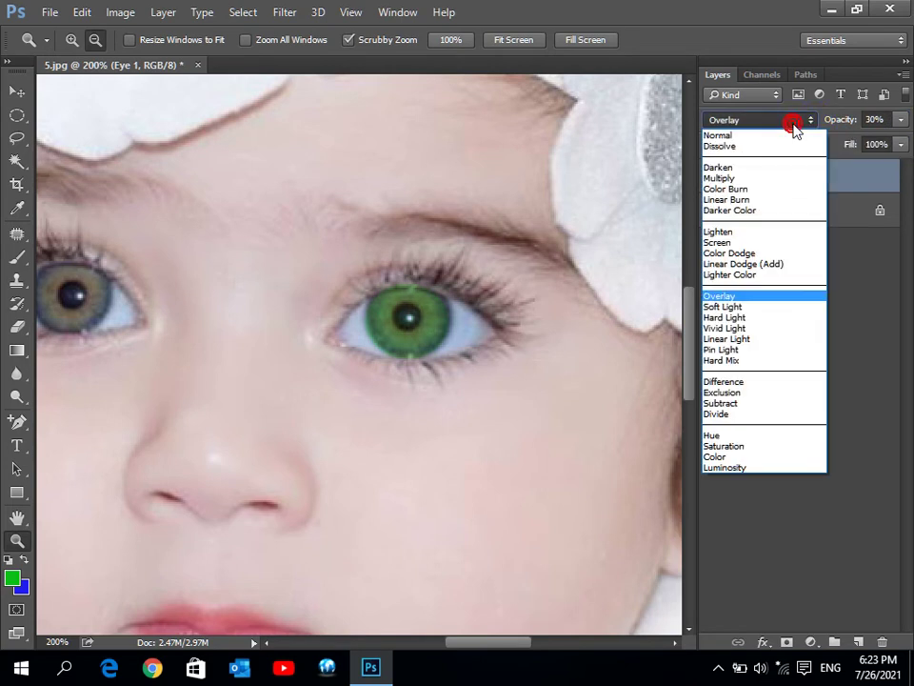
pyautogui.click(727, 455)
pyautogui.click(733, 120)
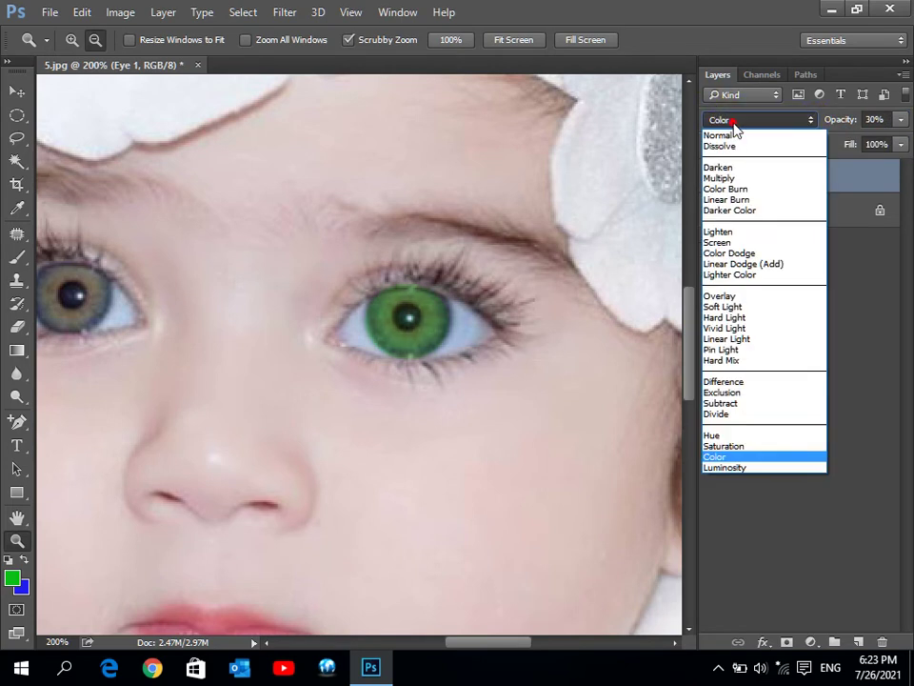
pyautogui.click(720, 299)
pyautogui.click(728, 120)
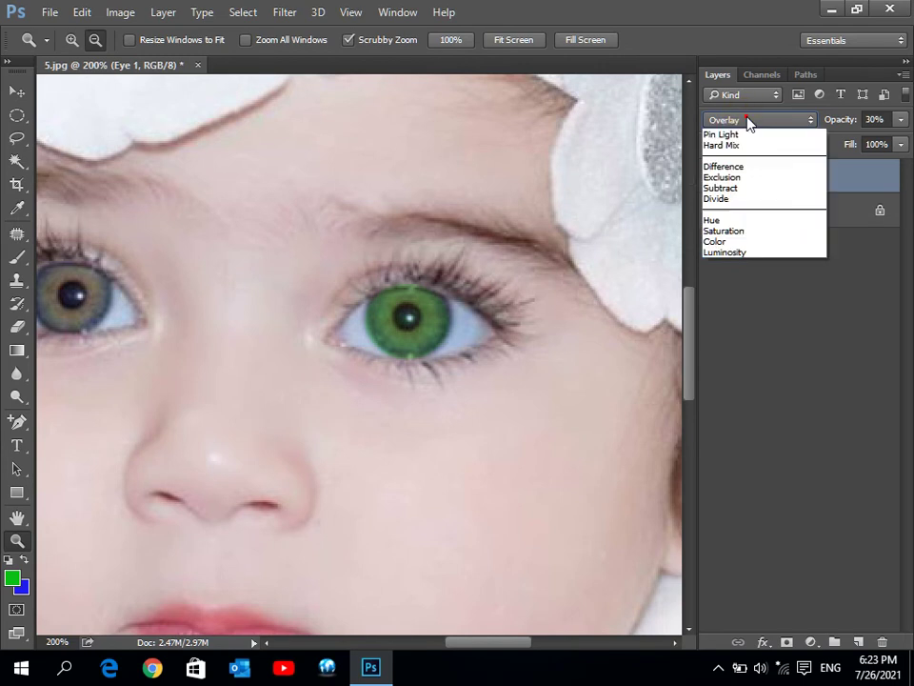
pyautogui.click(739, 133)
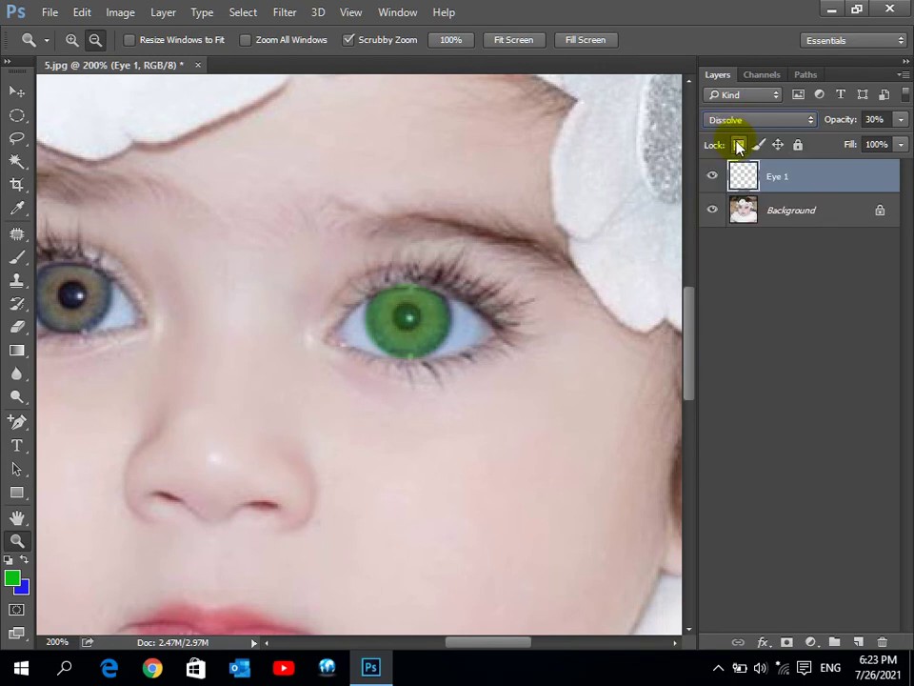
# - Step through blend modes with the arrow keys and zoom out to view the whole face
pyautogui.press('Down')
pyautogui.press('Down')
pyautogui.press('Down')
pyautogui.press('Down')
pyautogui.press('Down')
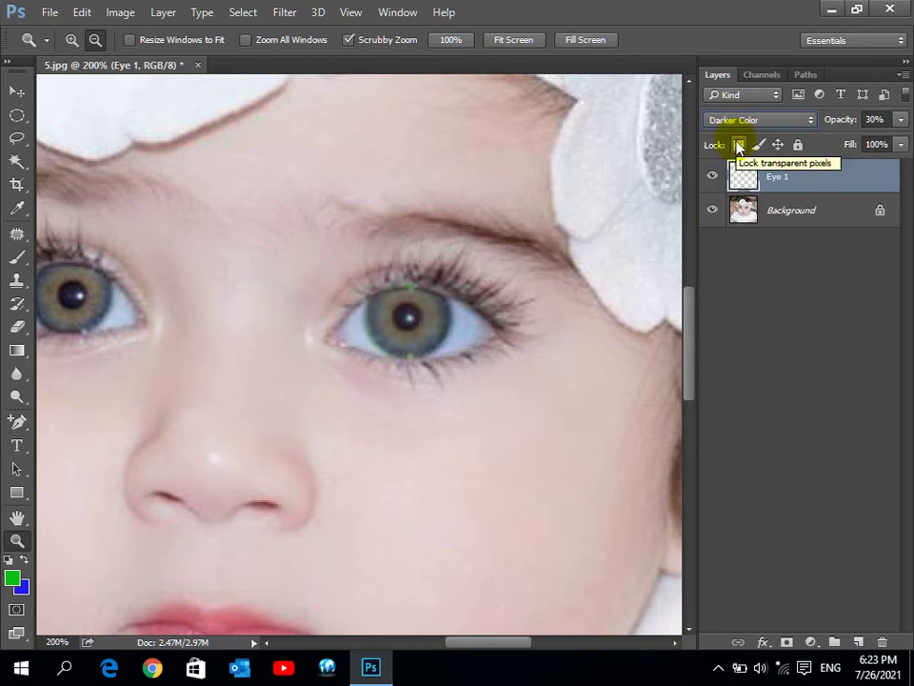
pyautogui.press('Down')
pyautogui.press('Down')
pyautogui.press('Down')
pyautogui.press('Down')
pyautogui.press('Down')
pyautogui.press('Down')
pyautogui.press('Down')
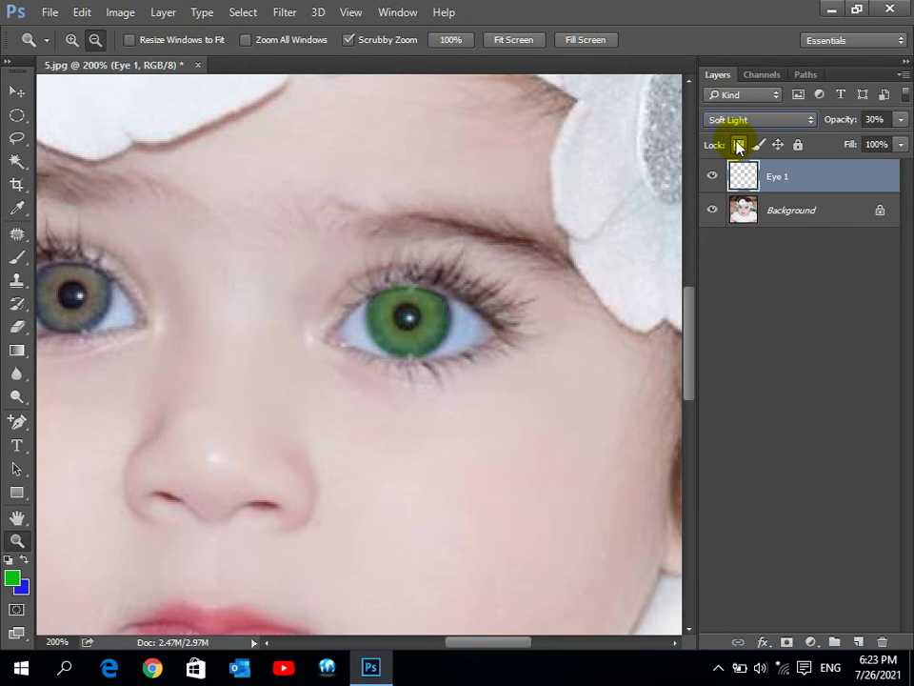
pyautogui.press('Down')
pyautogui.press('Down')
pyautogui.press('Up')
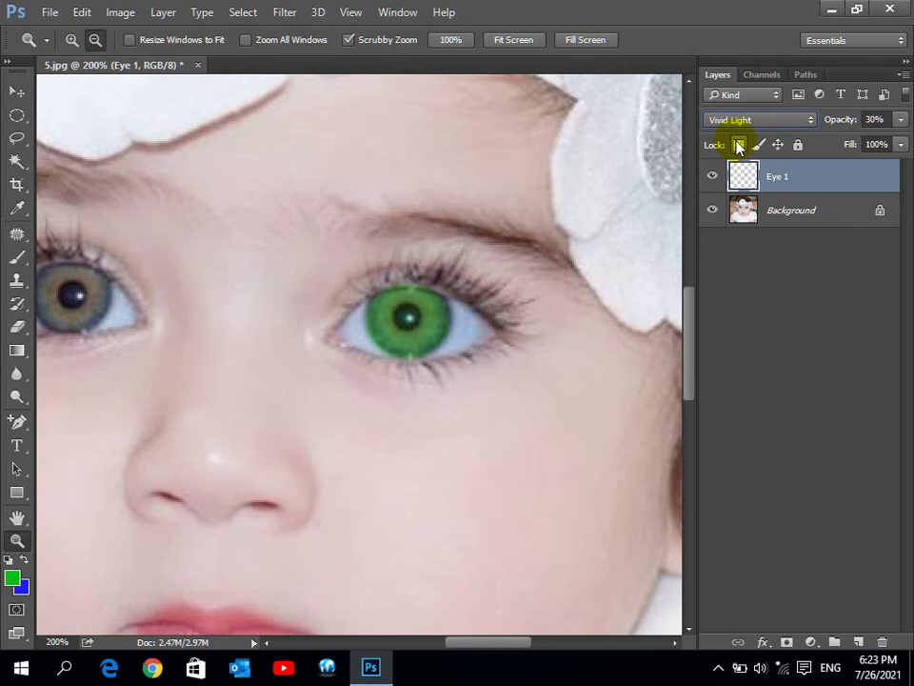
pyautogui.press('Down')
pyautogui.press('Down')
pyautogui.press('Down')
pyautogui.press('Down')
pyautogui.press('Down')
pyautogui.press('Down')
pyautogui.press('Down')
pyautogui.press('Down')
pyautogui.press('Down')
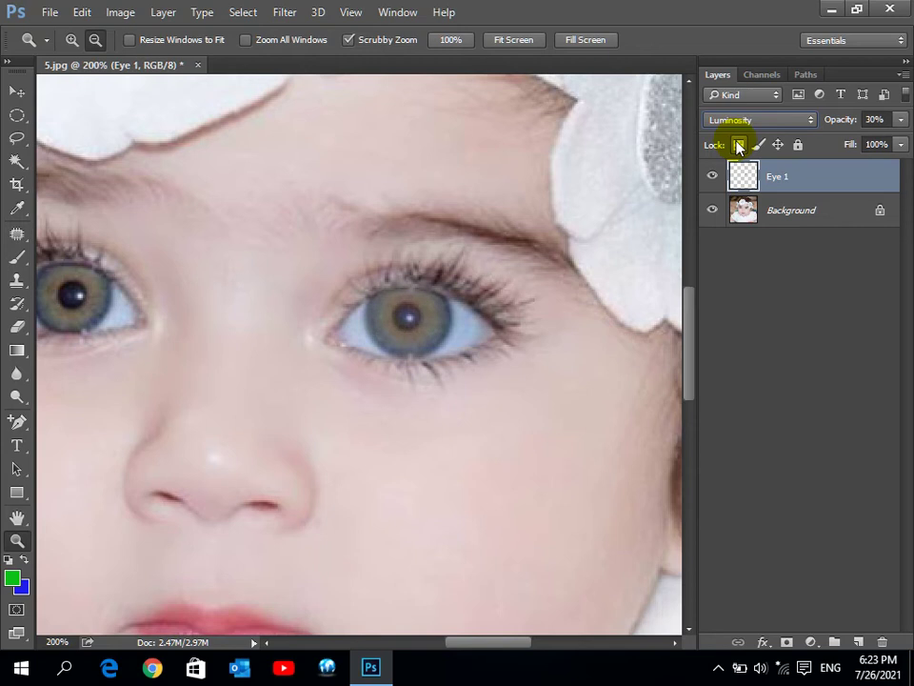
pyautogui.press('Up')
pyautogui.press('Up')
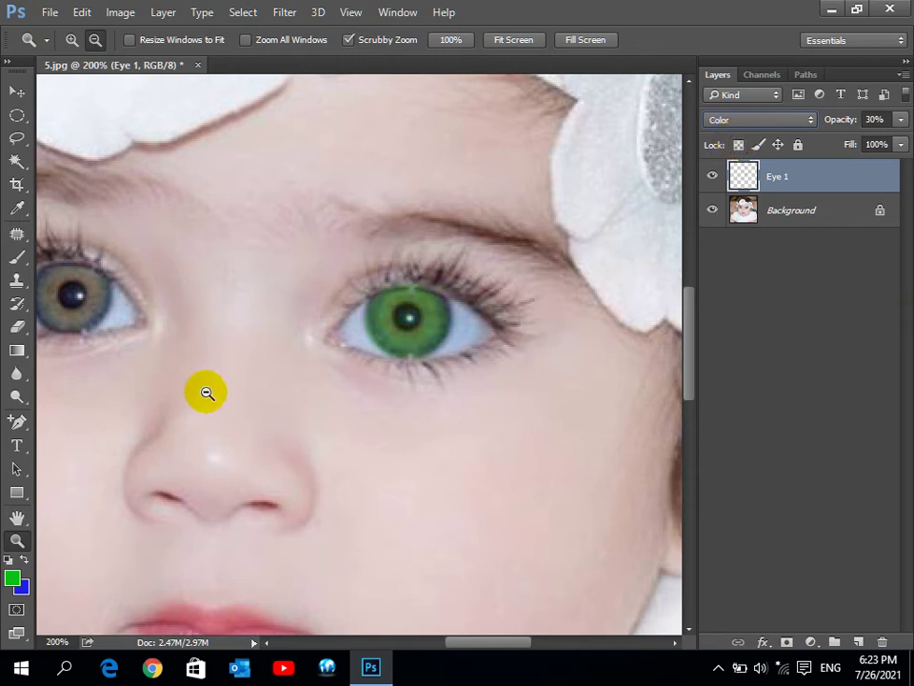
pyautogui.click(403, 299)
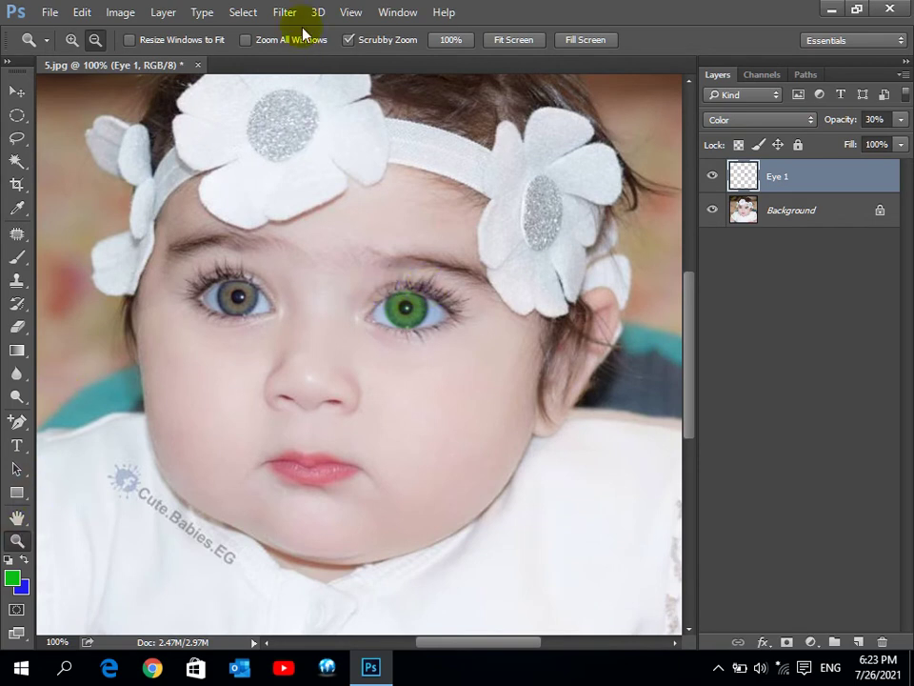
# - Zoom in close on the green-tinted iris
pyautogui.click(425, 331)
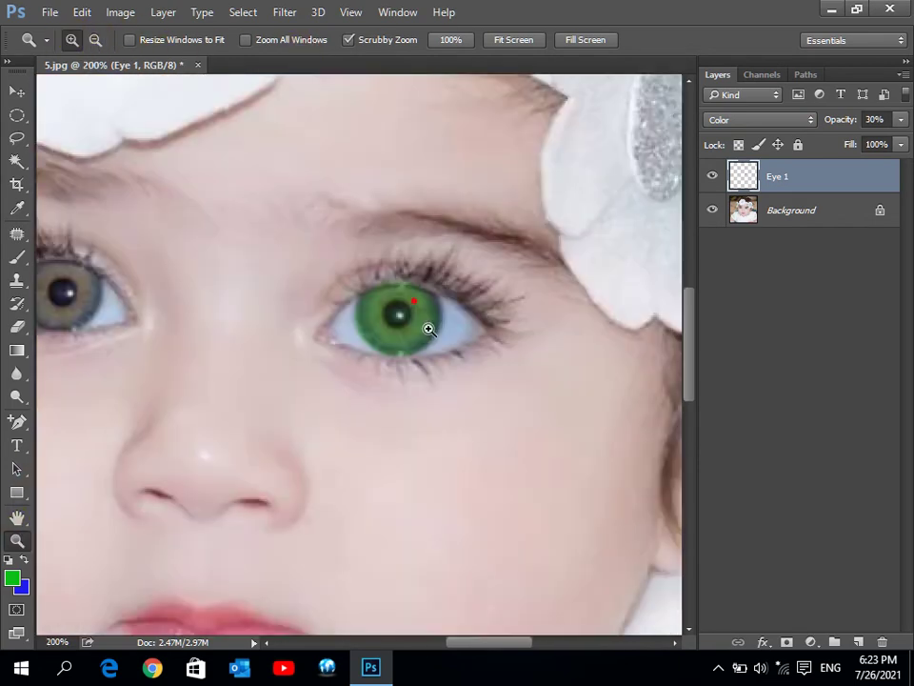
pyautogui.click(428, 331)
pyautogui.click(418, 312)
pyautogui.click(411, 301)
pyautogui.click(405, 302)
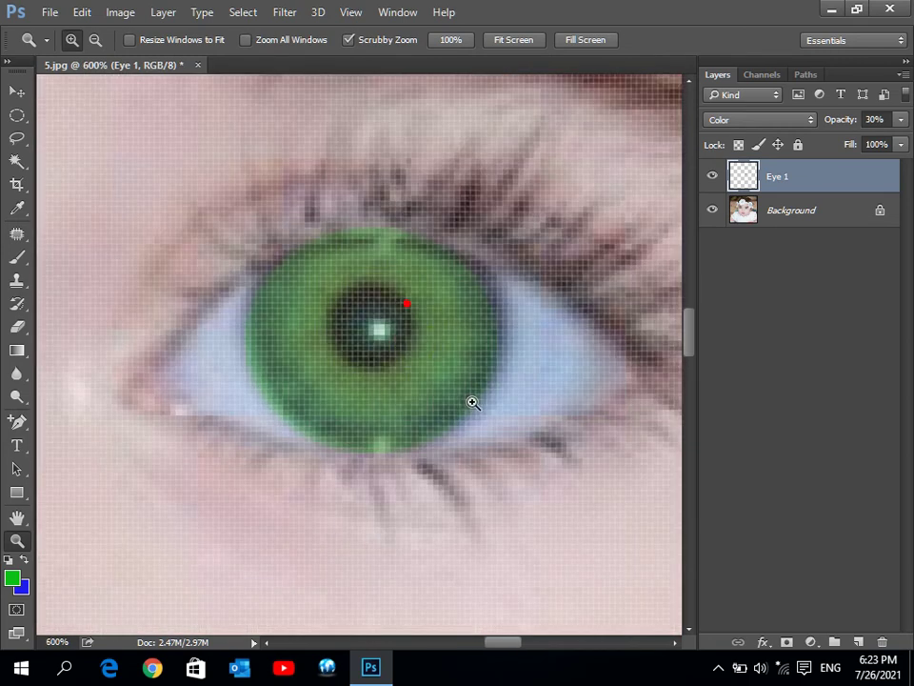
pyautogui.moveTo(403, 314)
pyautogui.mouseDown()
pyautogui.moveTo(477, 429)
pyautogui.moveTo(431, 388)
pyautogui.mouseUp()
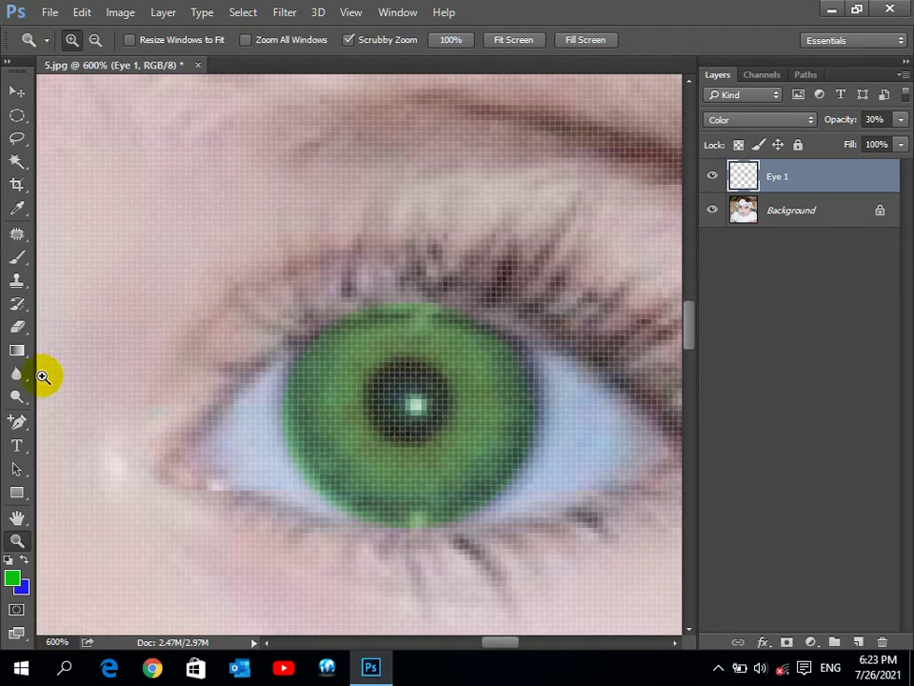
# - Select the Eraser with a small 6 px brush
pyautogui.click(21, 328)
pyautogui.click(82, 324)
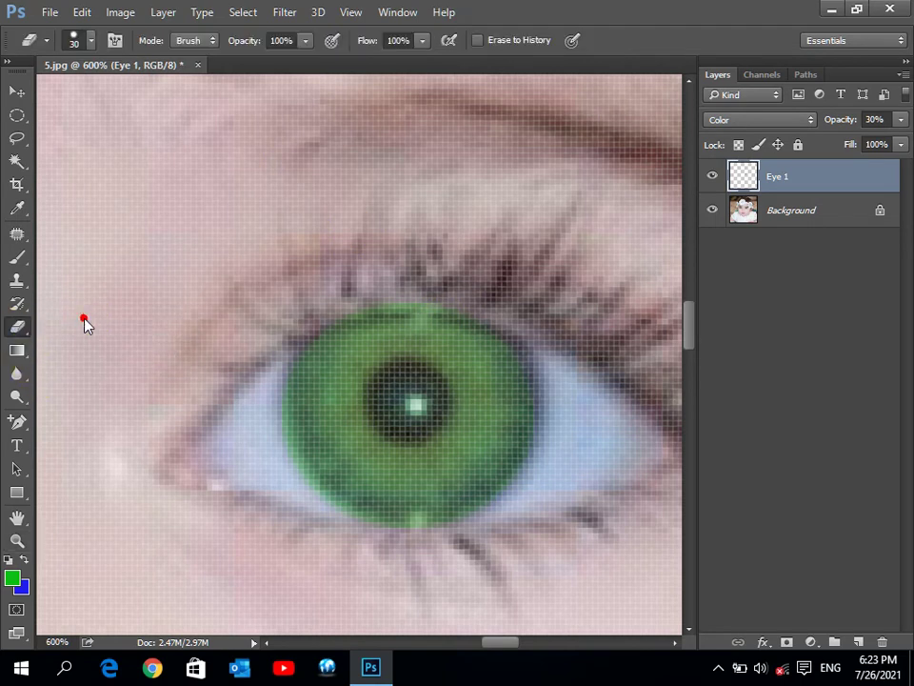
pyautogui.click(91, 40)
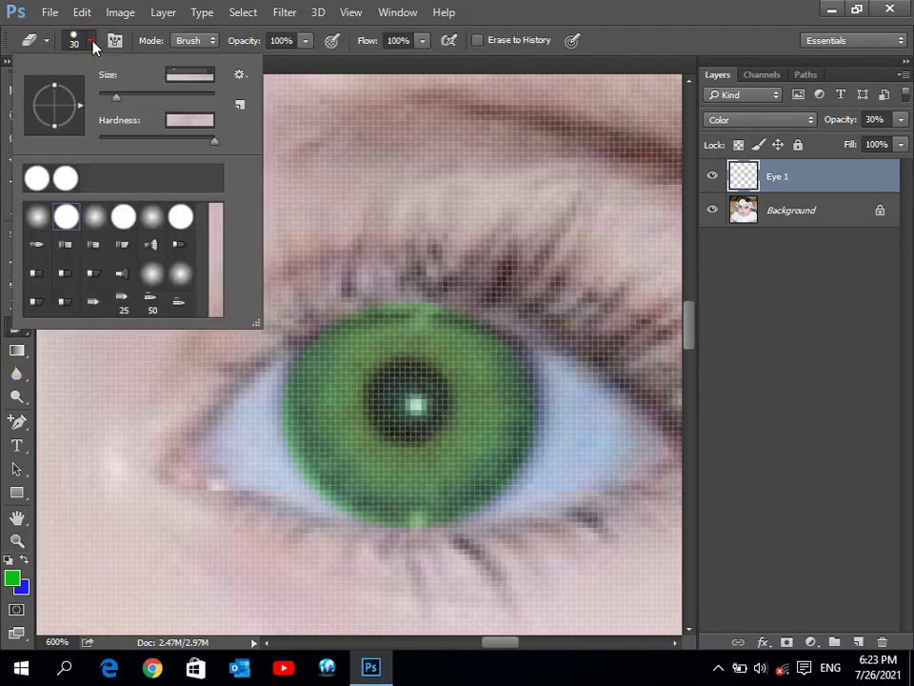
pyautogui.doubleClick(154, 219)
pyautogui.click(483, 266)
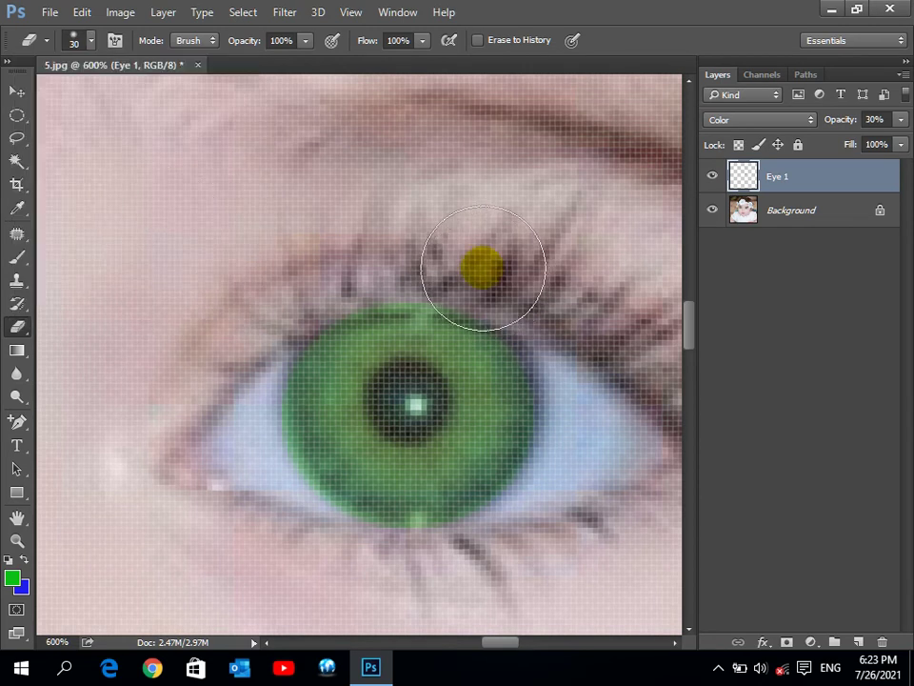
pyautogui.press('[')
pyautogui.press('[')
pyautogui.press('[')
pyautogui.press('[')
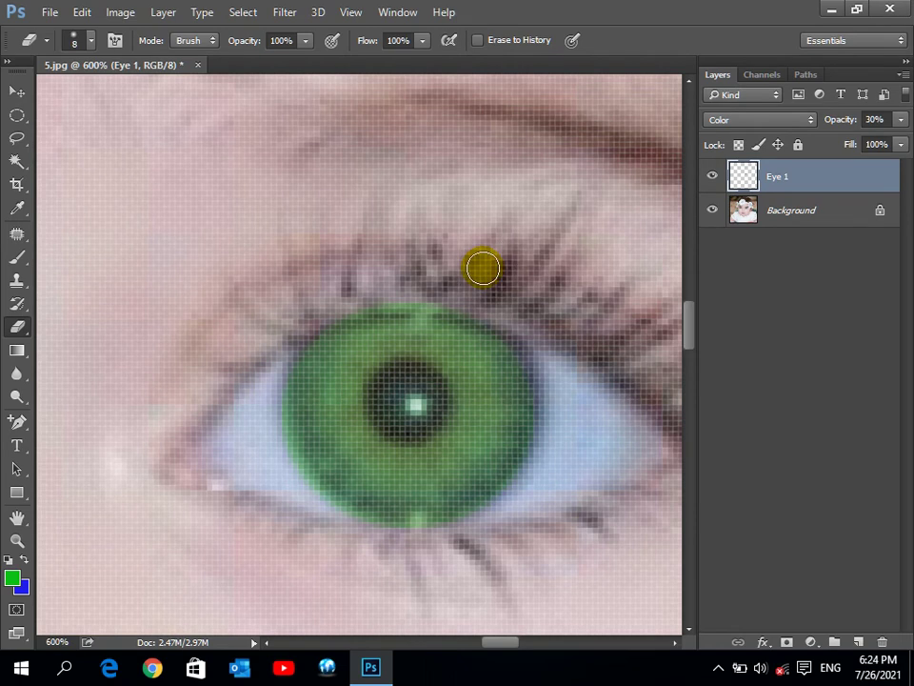
pyautogui.press('[')
pyautogui.press('[')
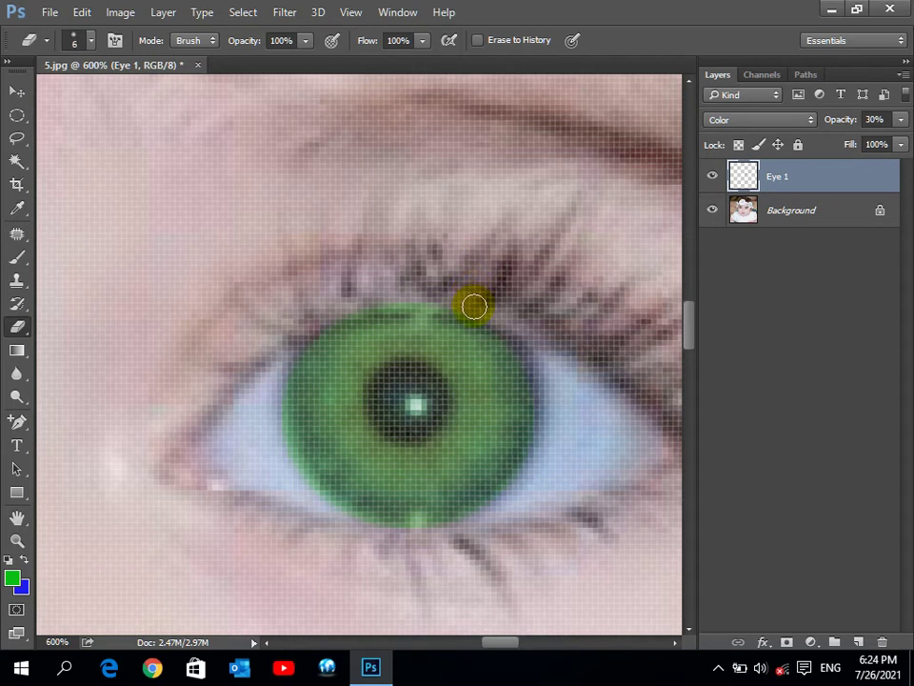
# - Erase the stray green along the top iris edge, then fit the photo on screen
pyautogui.moveTo(385, 302)
pyautogui.mouseDown()
pyautogui.moveTo(405, 290)
pyautogui.moveTo(403, 300)
pyautogui.mouseUp()
pyautogui.moveTo(331, 305)
pyautogui.mouseDown()
pyautogui.moveTo(295, 338)
pyautogui.moveTo(525, 306)
pyautogui.mouseUp()
pyautogui.click(19, 543)
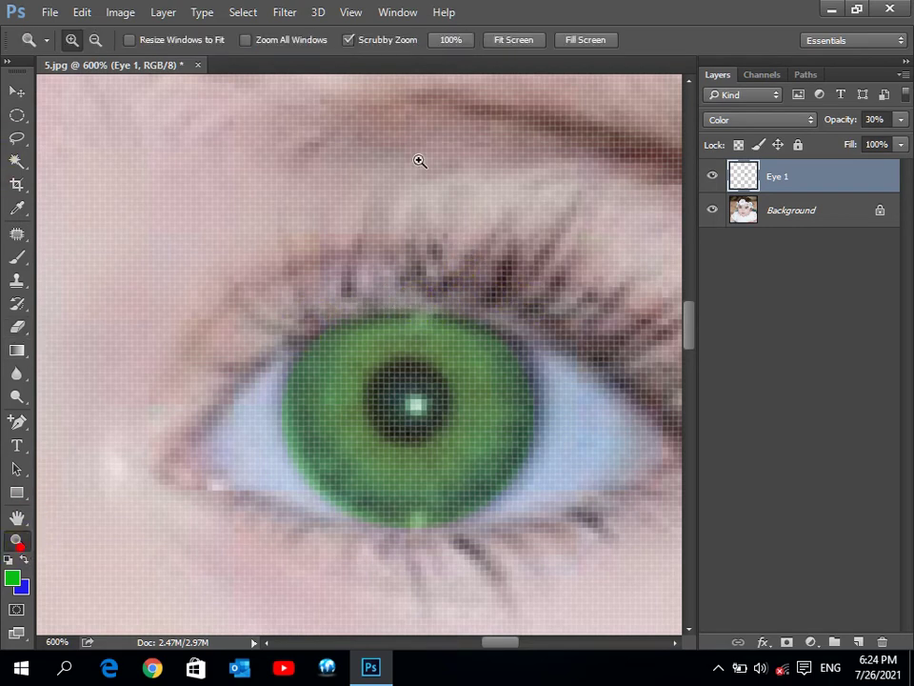
pyautogui.click(514, 42)
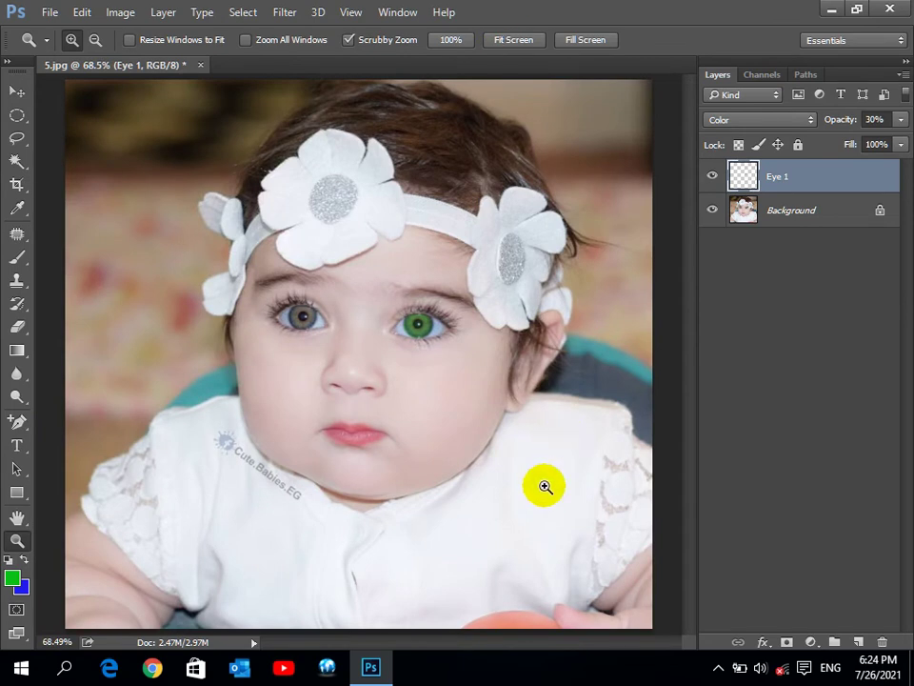
# - Hide and reshow the Eye 1 tint layer to compare, then zoom in on the eyes
pyautogui.click(711, 180)
pyautogui.click(785, 211)
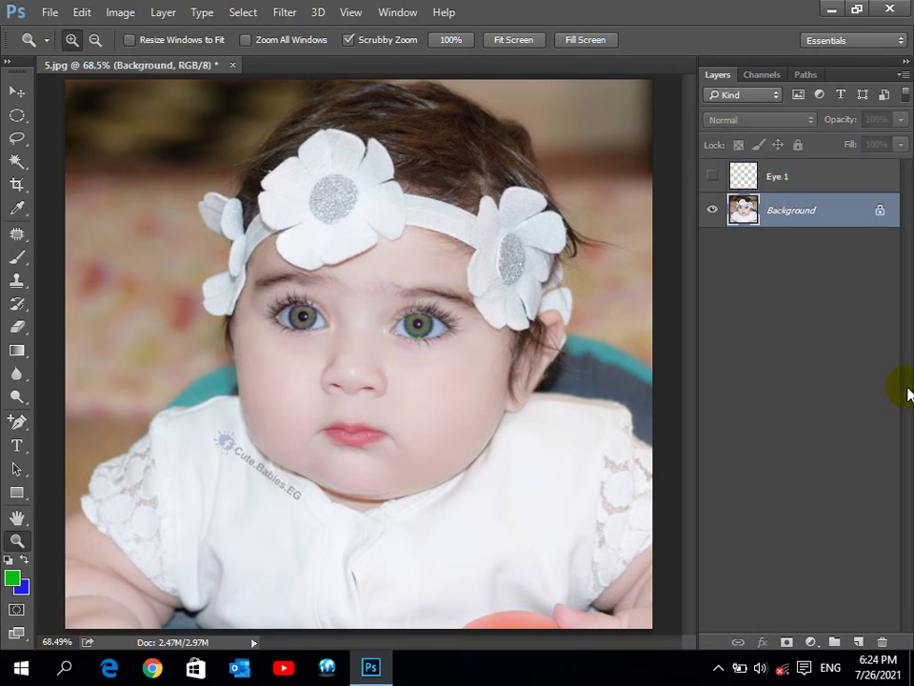
pyautogui.click(777, 179)
pyautogui.click(711, 178)
pyautogui.click(711, 177)
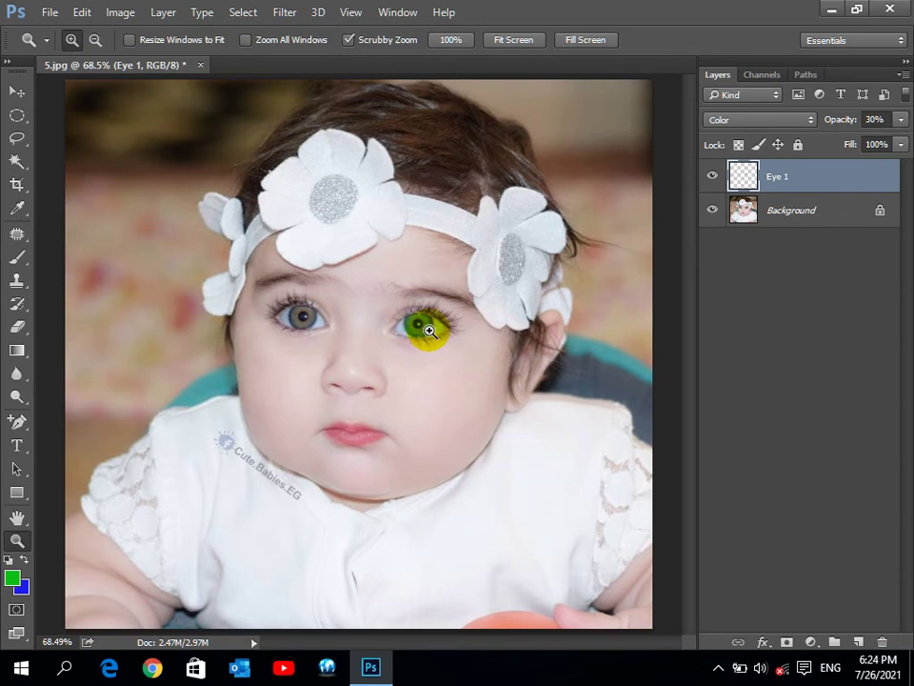
pyautogui.click(370, 318)
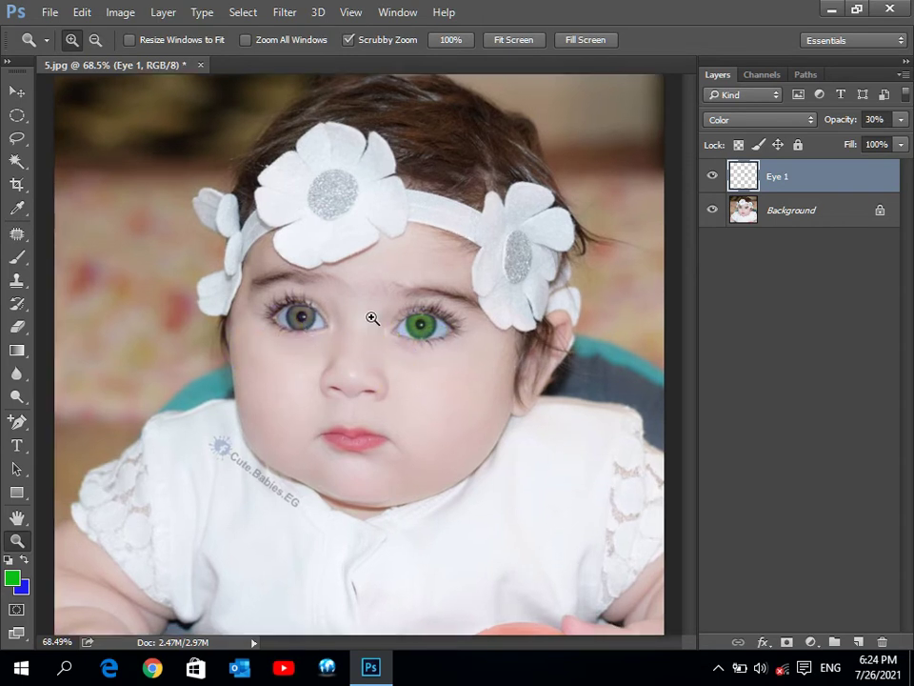
# - Duplicate Eye 1, move the copy onto the other eye, and select both eye layers
pyautogui.click(16, 90)
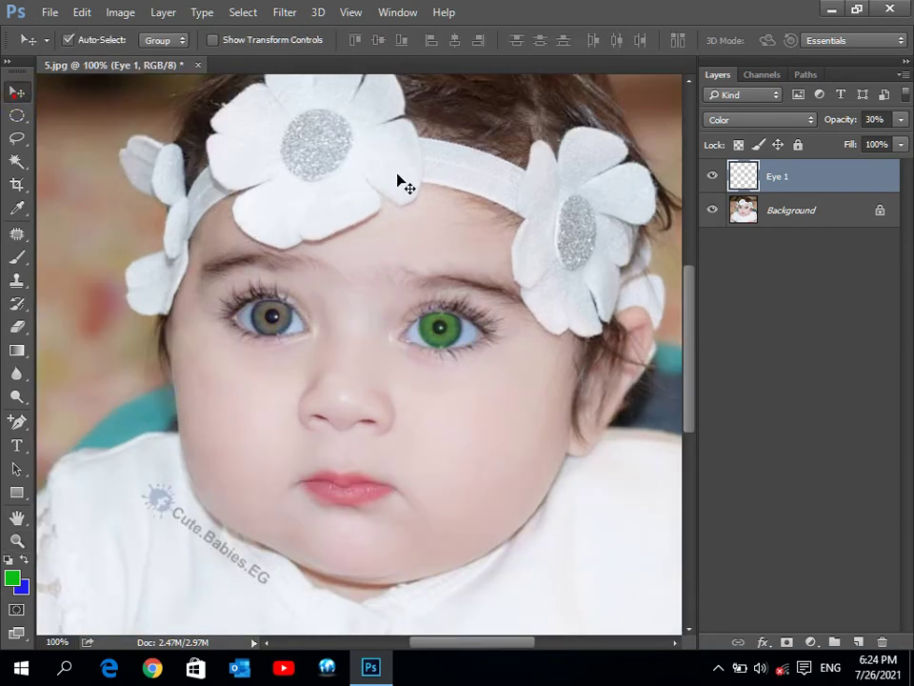
pyautogui.moveTo(776, 178); pyautogui.dragTo(860, 640)
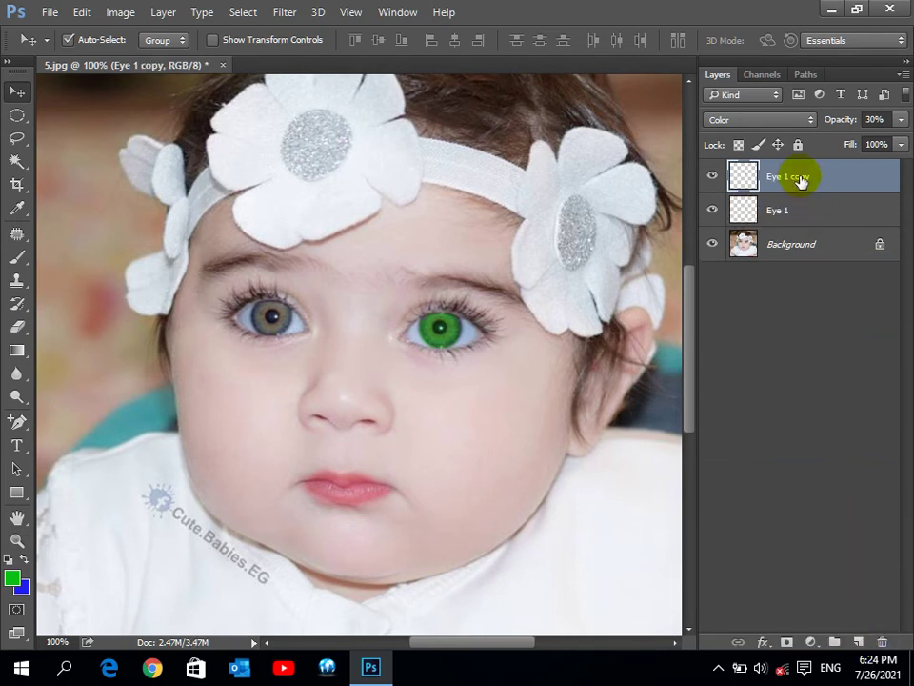
pyautogui.moveTo(440, 327)
pyautogui.mouseDown()
pyautogui.moveTo(303, 340)
pyautogui.moveTo(275, 314)
pyautogui.mouseUp()
pyautogui.keyDown('ctrl'); pyautogui.click(793, 215); pyautogui.keyUp('ctrl')
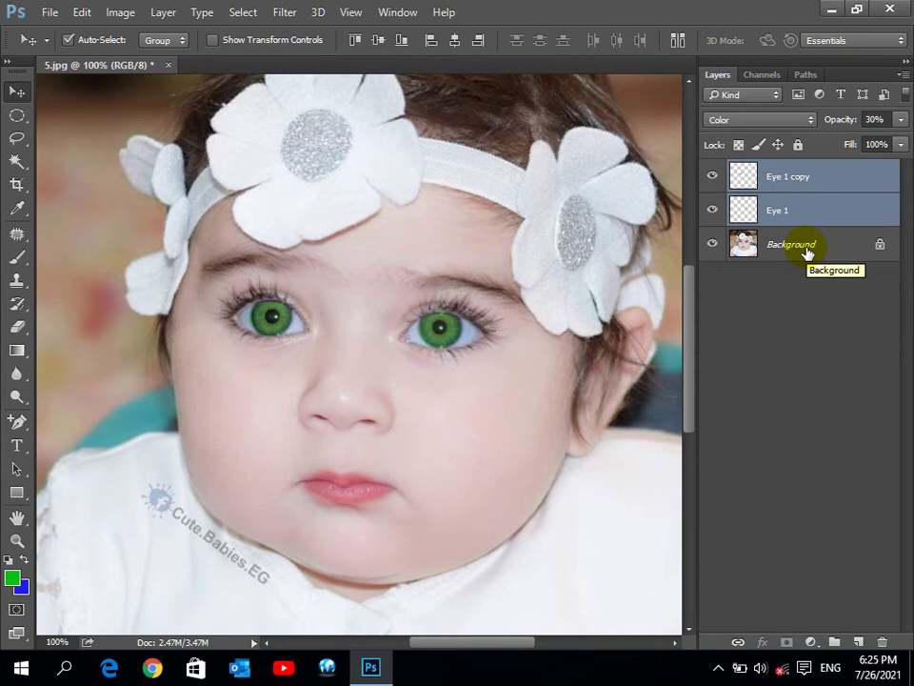
# - Merge the two eye layers into one and toggle its visibility to check
pyautogui.click(164, 14)
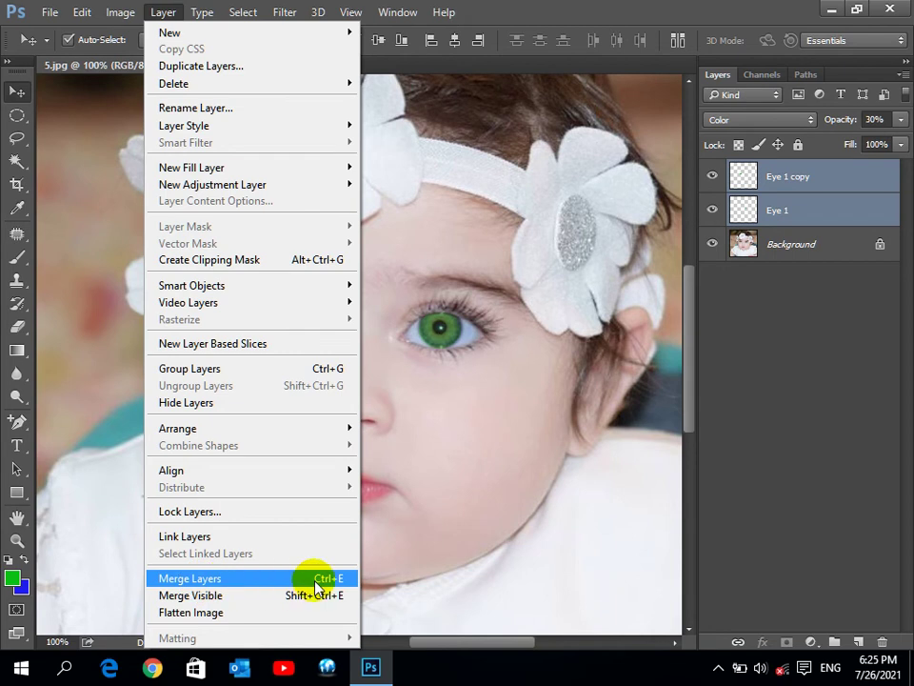
pyautogui.click(324, 578)
pyautogui.click(712, 176)
pyautogui.click(712, 177)
pyautogui.click(713, 176)
pyautogui.click(713, 177)
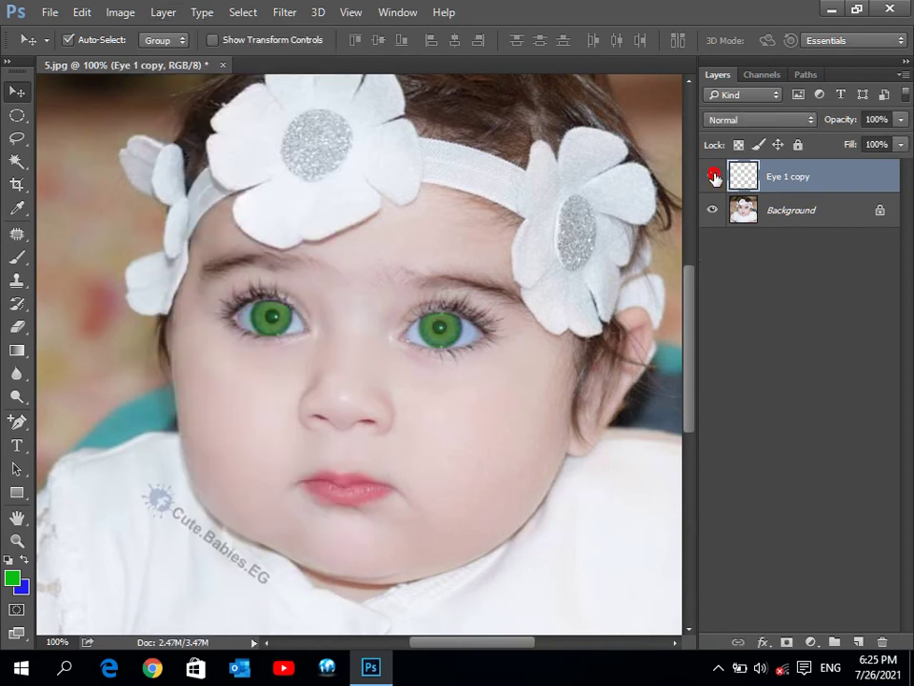
# - Set the merged eye layer's blend mode to Color and close the document
pyautogui.click(764, 119)
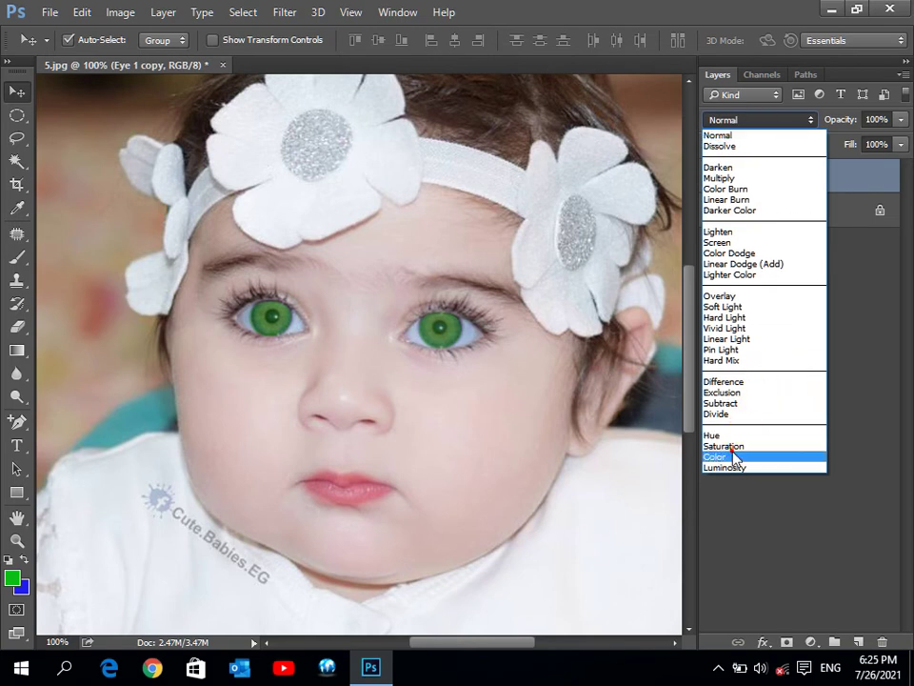
pyautogui.click(753, 458)
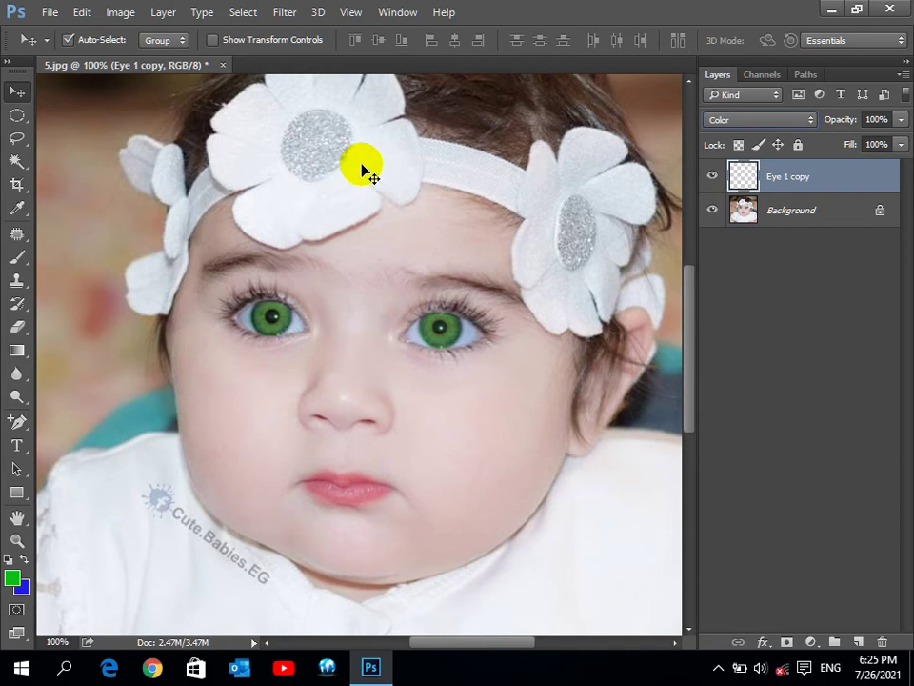
pyautogui.click(223, 64)
# - Discard changes to 5.jpg, create a blank Untitled-1 document and float its window
pyautogui.click(461, 266)
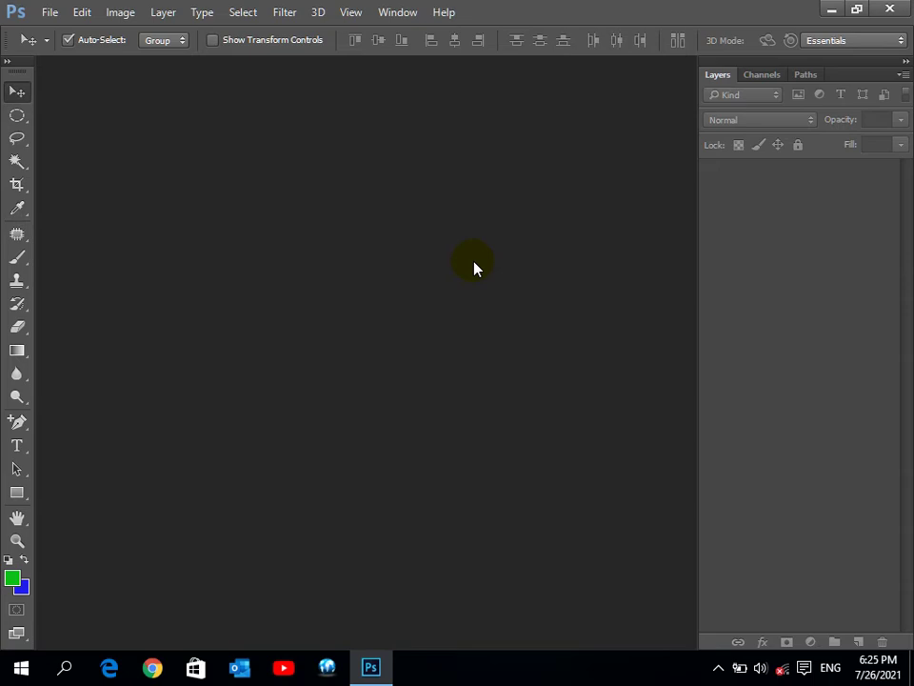
pyautogui.click(53, 11)
pyautogui.click(84, 33)
pyautogui.click(529, 148)
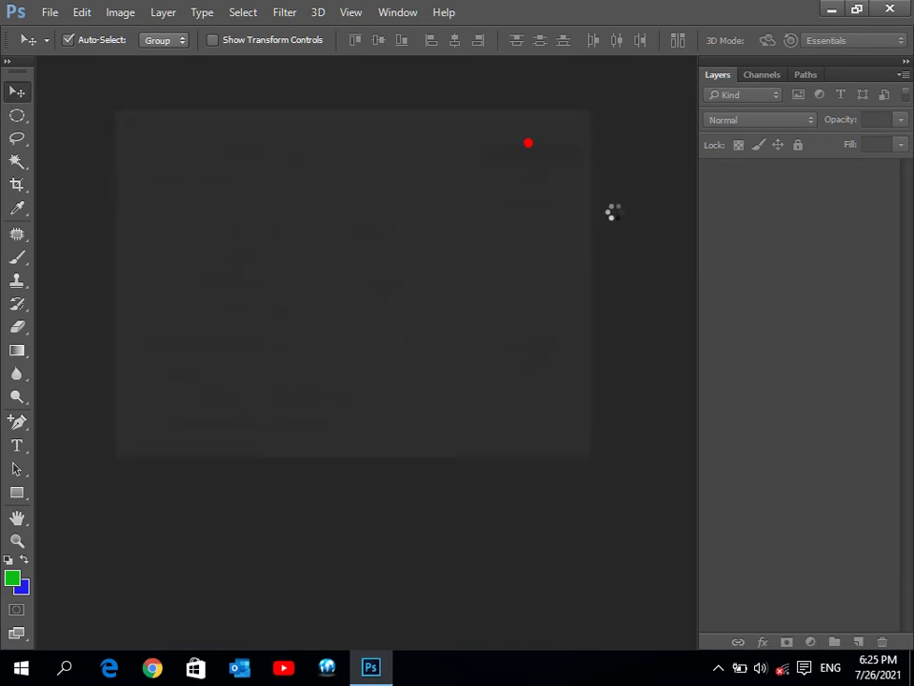
pyautogui.moveTo(114, 74); pyautogui.dragTo(166, 124)
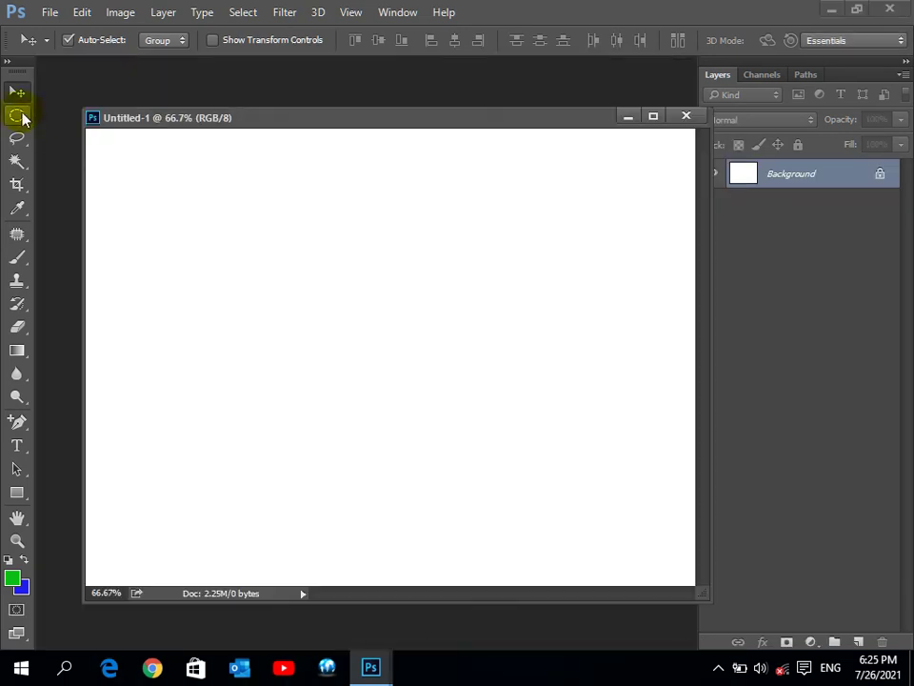
# - Choose the Elliptical Marquee Tool and draw an ellipse selection, clearing then restoring it
pyautogui.rightClick(17, 114)
pyautogui.click(91, 131)
pyautogui.moveTo(117, 170); pyautogui.dragTo(296, 326)
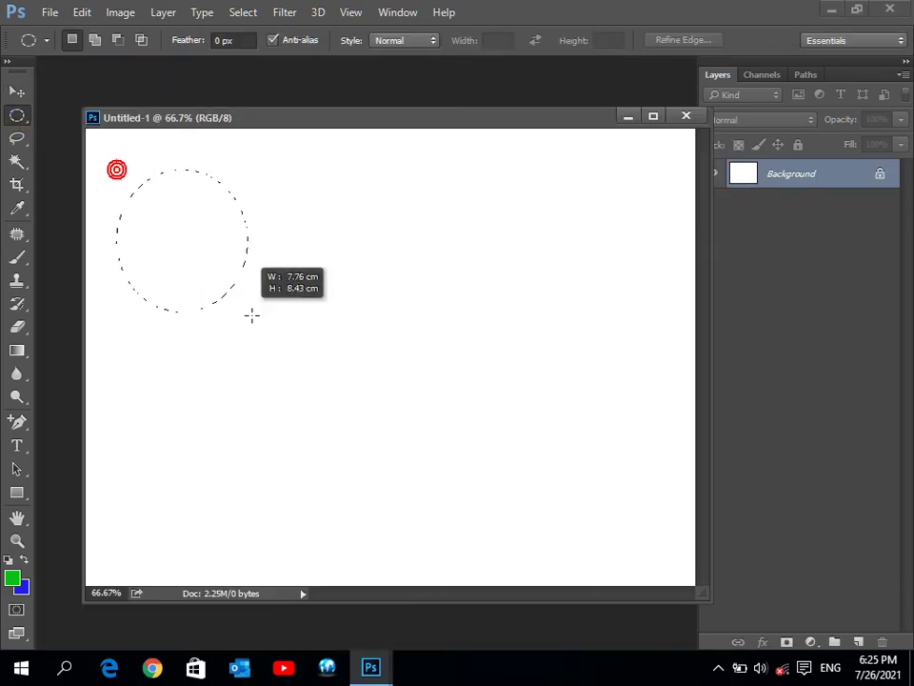
pyautogui.click(267, 358)
pyautogui.hotkey('ctrl', 'z')
# - Try the selection mode buttons and draw a new circle selection right of centre
pyautogui.click(95, 40)
pyautogui.click(116, 40)
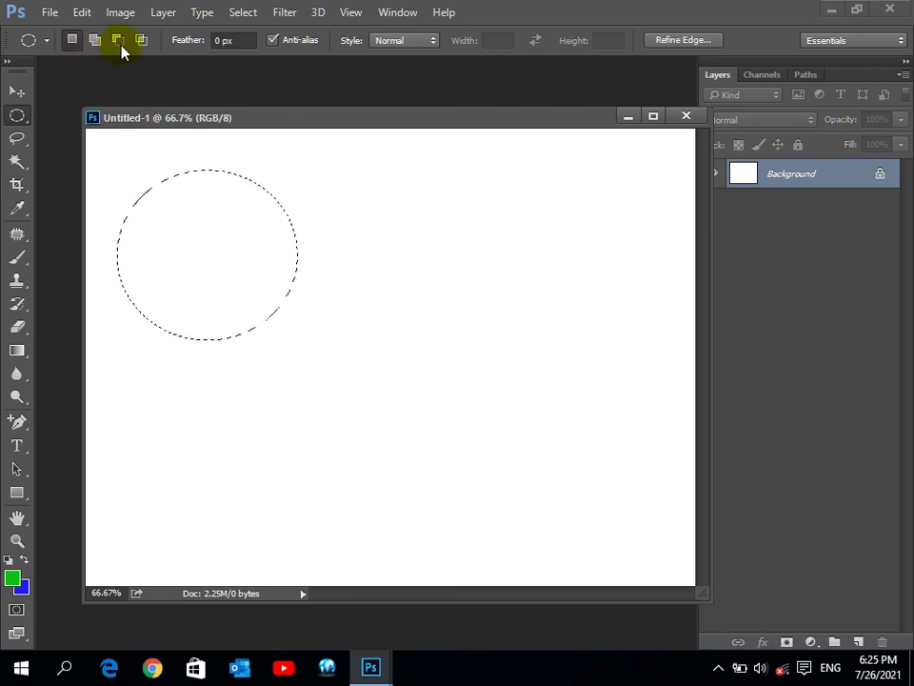
pyautogui.click(117, 40)
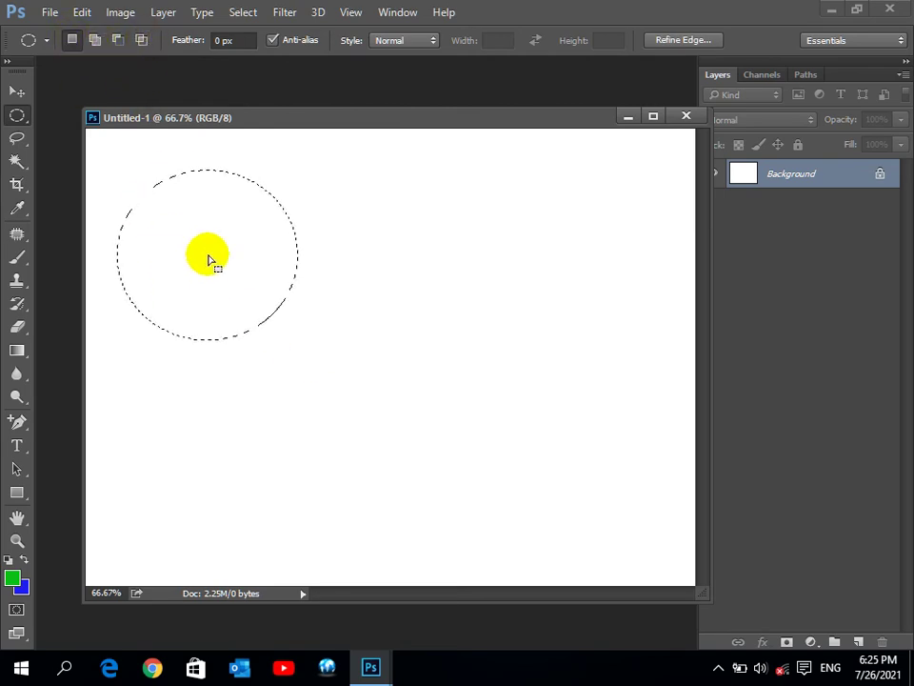
pyautogui.moveTo(398, 172); pyautogui.dragTo(540, 312)
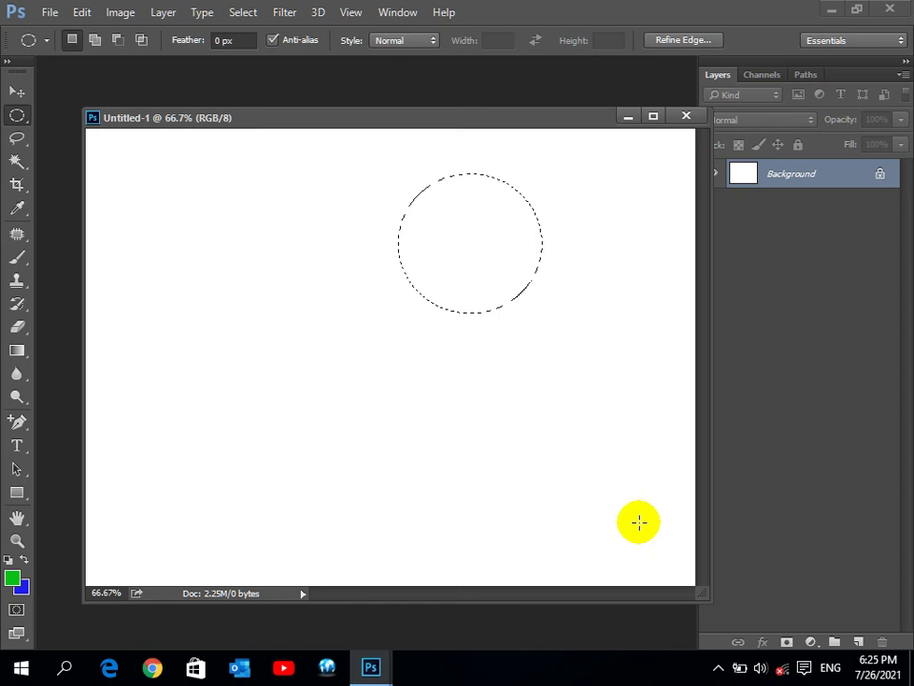
# - In Add mode, add four circle and oval selections around the canvas
pyautogui.click(93, 42)
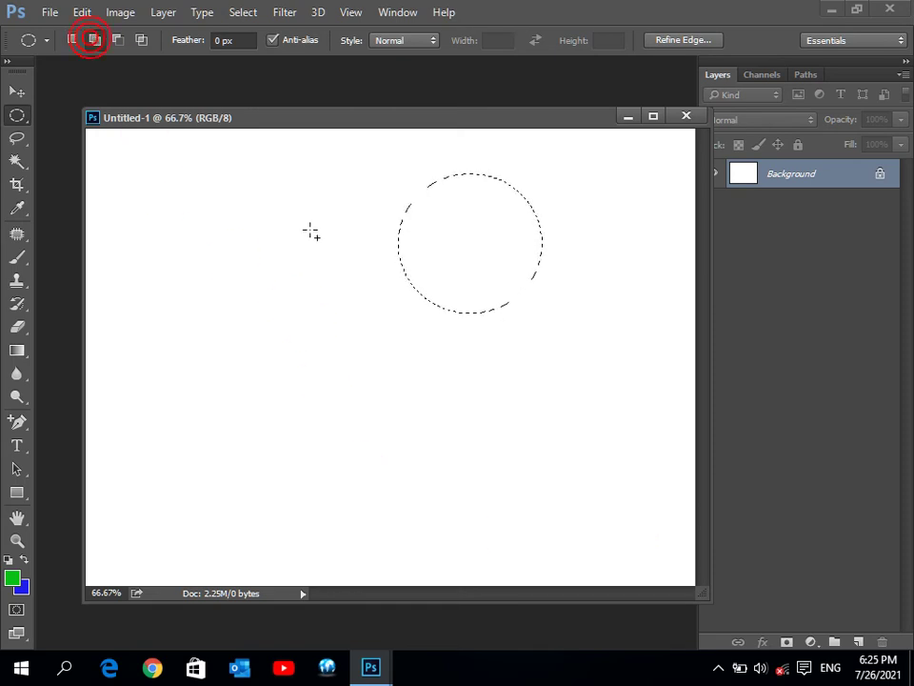
pyautogui.moveTo(203, 172); pyautogui.dragTo(323, 284)
pyautogui.moveTo(149, 374); pyautogui.dragTo(248, 470)
pyautogui.moveTo(306, 363); pyautogui.dragTo(429, 482)
pyautogui.moveTo(522, 376); pyautogui.dragTo(635, 547)
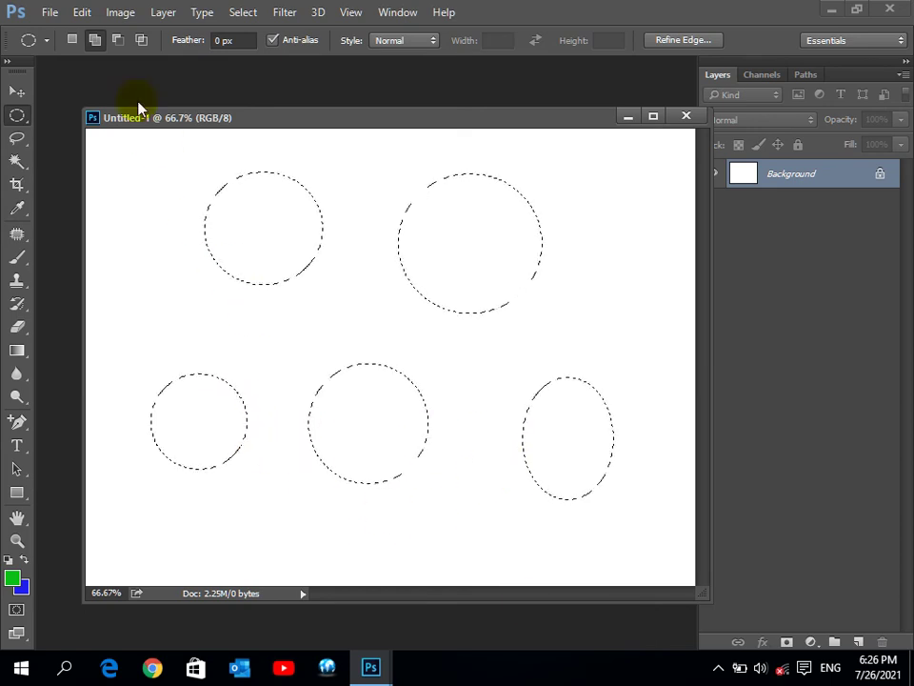
# - In Subtract mode, cut the four shapes back out of the selection
pyautogui.click(117, 40)
pyautogui.moveTo(627, 339); pyautogui.dragTo(523, 547)
pyautogui.moveTo(501, 348)
pyautogui.mouseDown()
pyautogui.moveTo(433, 382)
pyautogui.moveTo(292, 536)
pyautogui.mouseUp()
pyautogui.moveTo(302, 352); pyautogui.dragTo(181, 459)
pyautogui.moveTo(363, 160)
pyautogui.mouseDown()
pyautogui.moveTo(324, 177)
pyautogui.moveTo(214, 404)
pyautogui.moveTo(205, 359)
pyautogui.moveTo(506, 505)
pyautogui.mouseUp()
# - Add an upper-left circle, intersect it with a tall ellipse, then deselect everything
pyautogui.click(96, 41)
pyautogui.moveTo(223, 171)
pyautogui.mouseDown()
pyautogui.moveTo(360, 320)
pyautogui.moveTo(351, 310)
pyautogui.mouseUp()
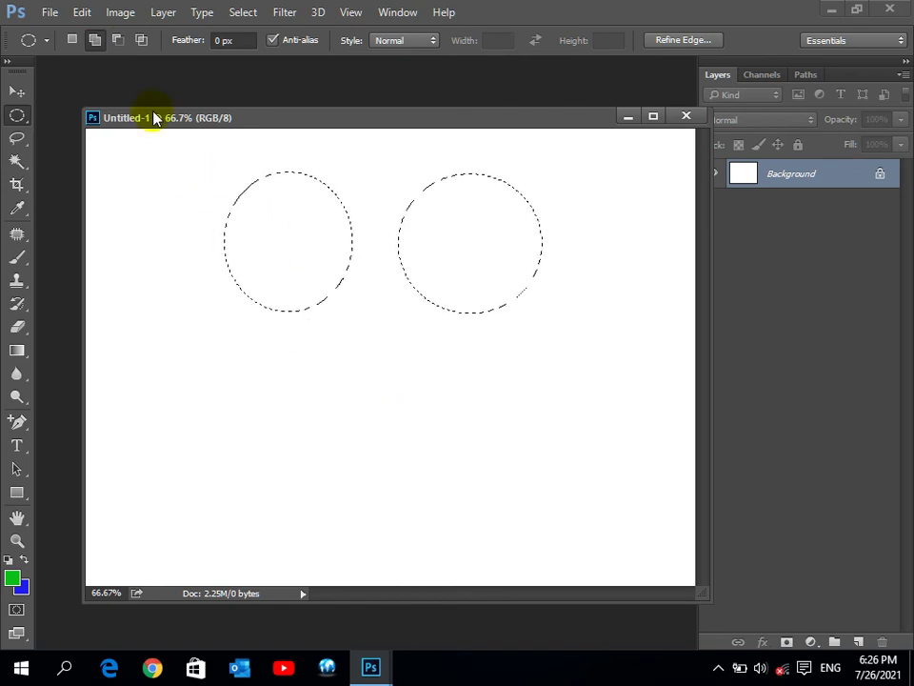
pyautogui.click(141, 40)
pyautogui.moveTo(322, 148); pyautogui.dragTo(436, 368)
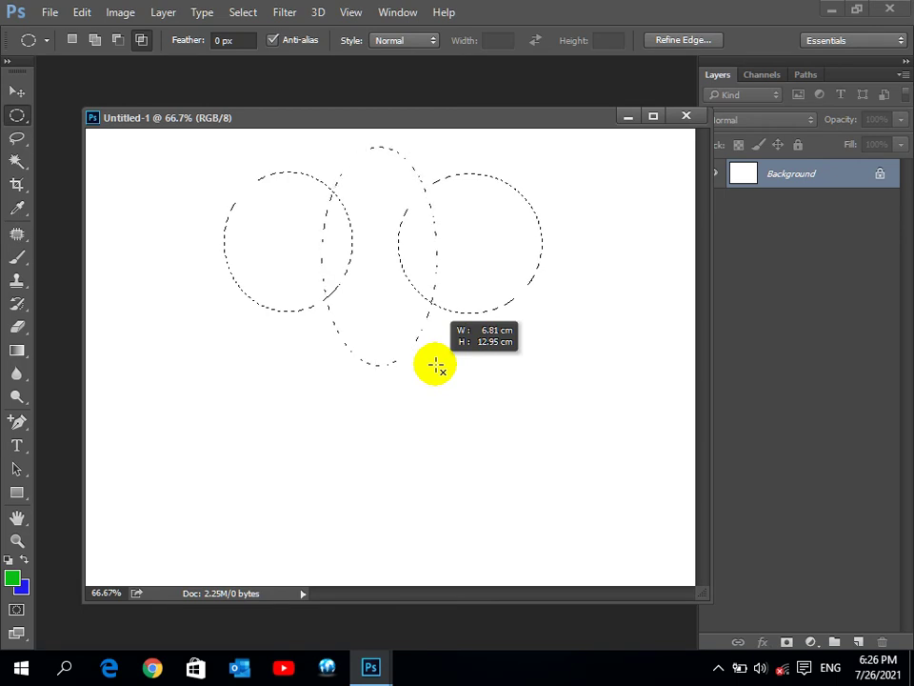
pyautogui.moveTo(435, 365); pyautogui.dragTo(436, 367)
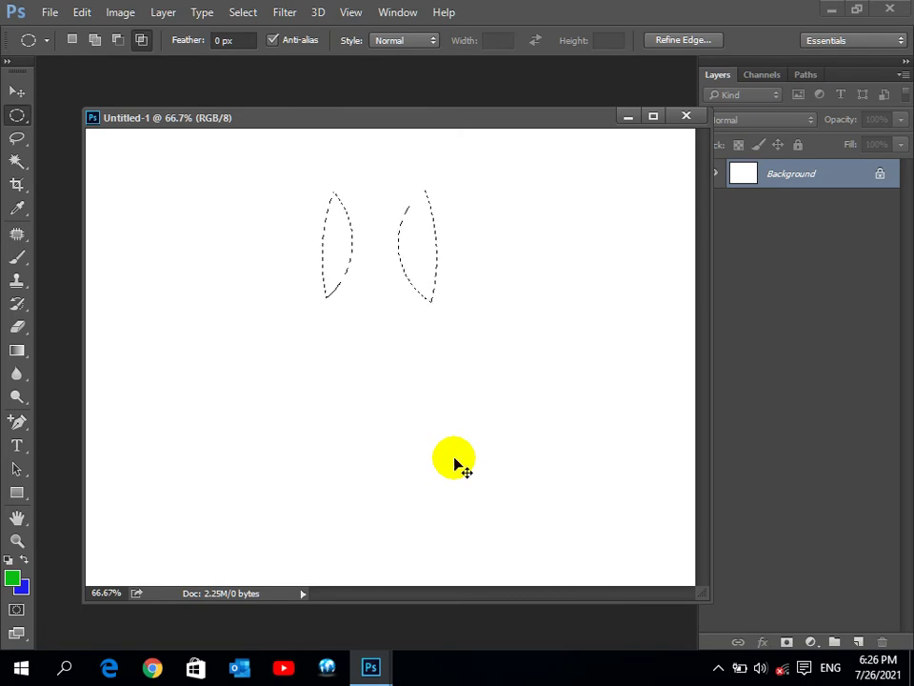
pyautogui.click(454, 465)
pyautogui.click(71, 40)
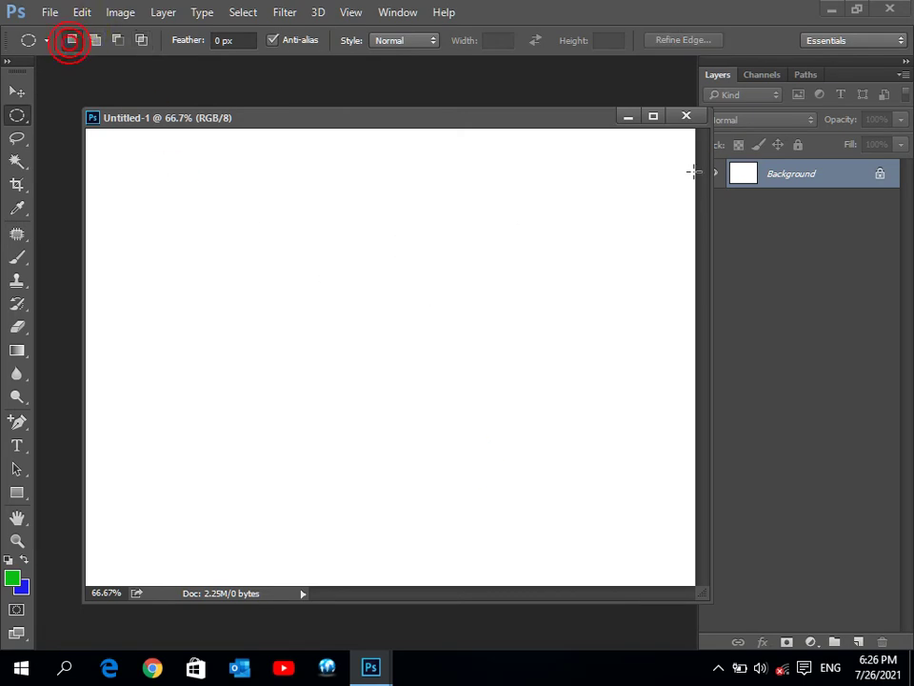
# - Close Untitled-1 and open image 13.jpg from the Pictures folder
pyautogui.click(685, 116)
pyautogui.doubleClick(281, 217)
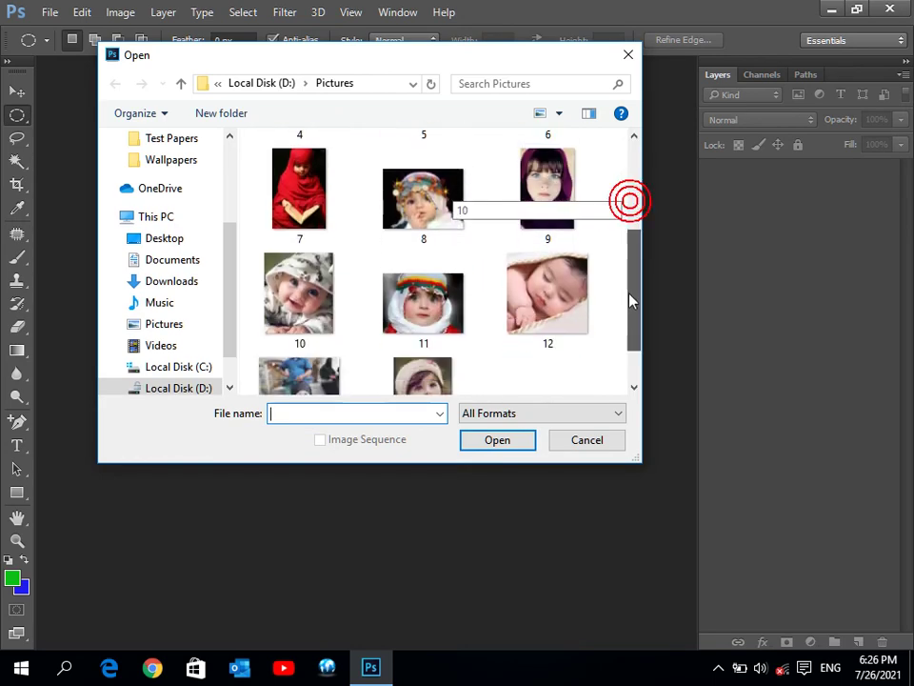
pyautogui.moveTo(629, 207); pyautogui.dragTo(632, 324)
pyautogui.click(317, 367)
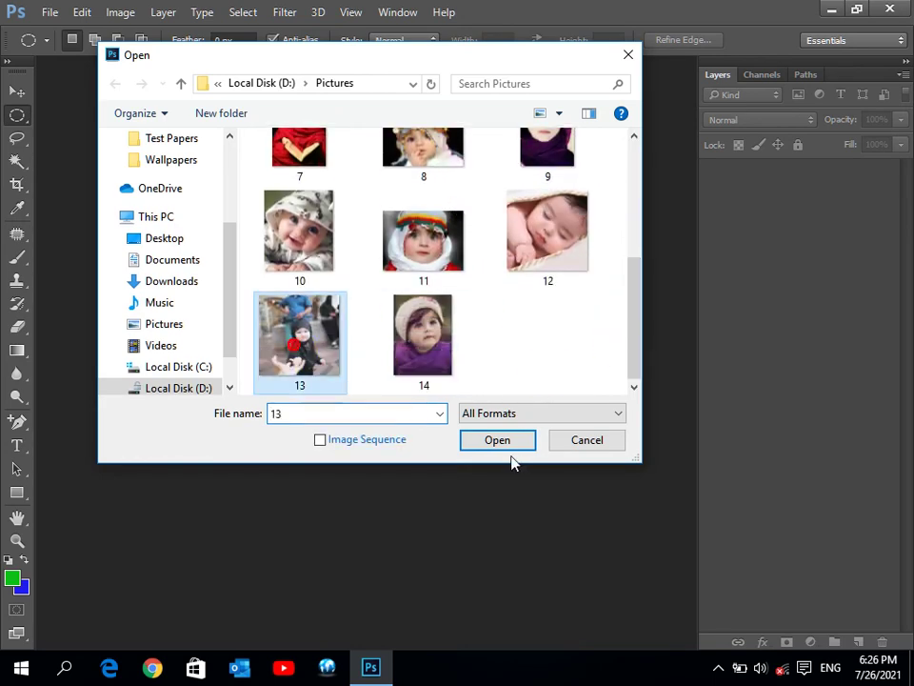
pyautogui.click(512, 444)
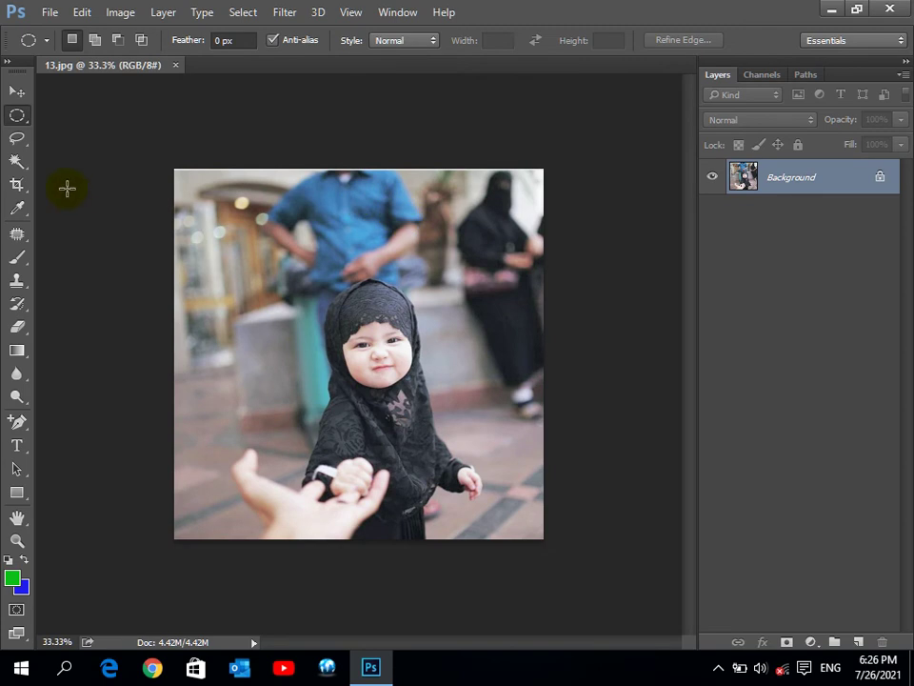
# - Select a circle at the upper left, move its pixels right, then undo the move
pyautogui.moveTo(198, 197); pyautogui.dragTo(309, 301)
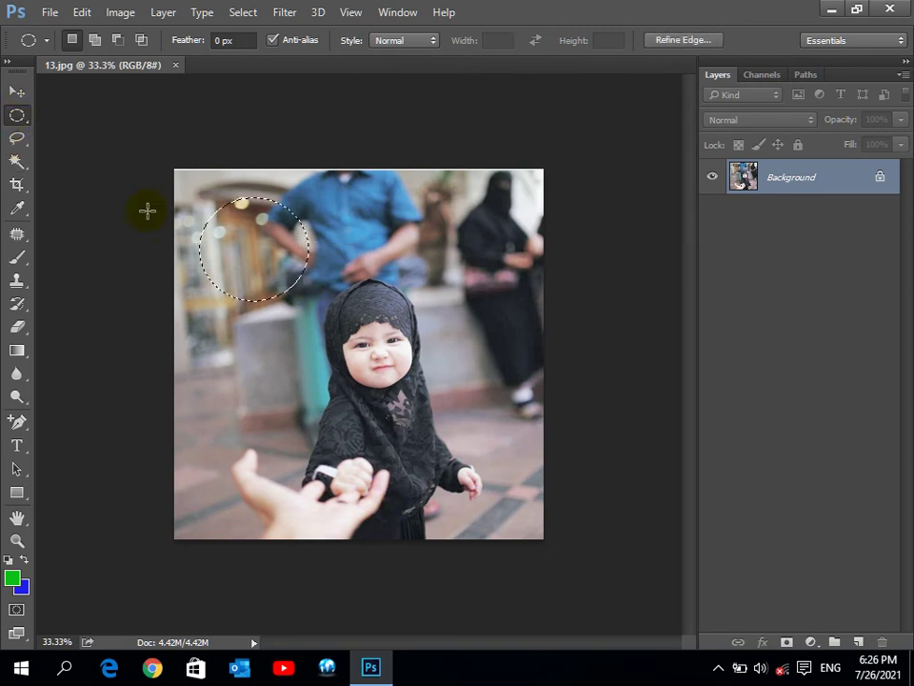
pyautogui.click(17, 92)
pyautogui.moveTo(288, 252); pyautogui.dragTo(461, 255)
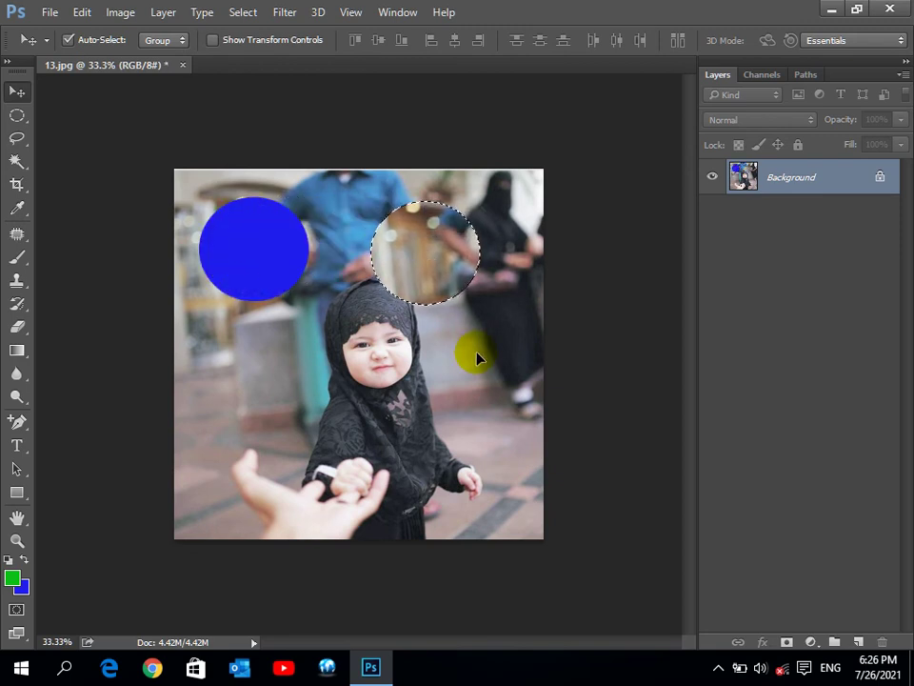
pyautogui.hotkey('ctrl', 'z')
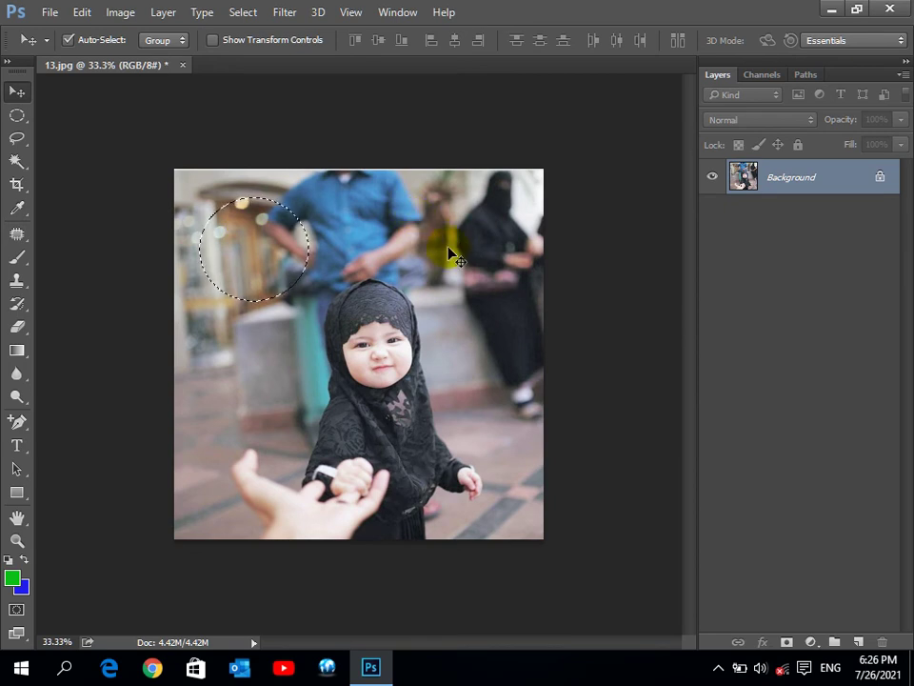
# - Move the circular selection to the photo's upper-left area and close 13.jpg
pyautogui.click(17, 115)
pyautogui.click(72, 40)
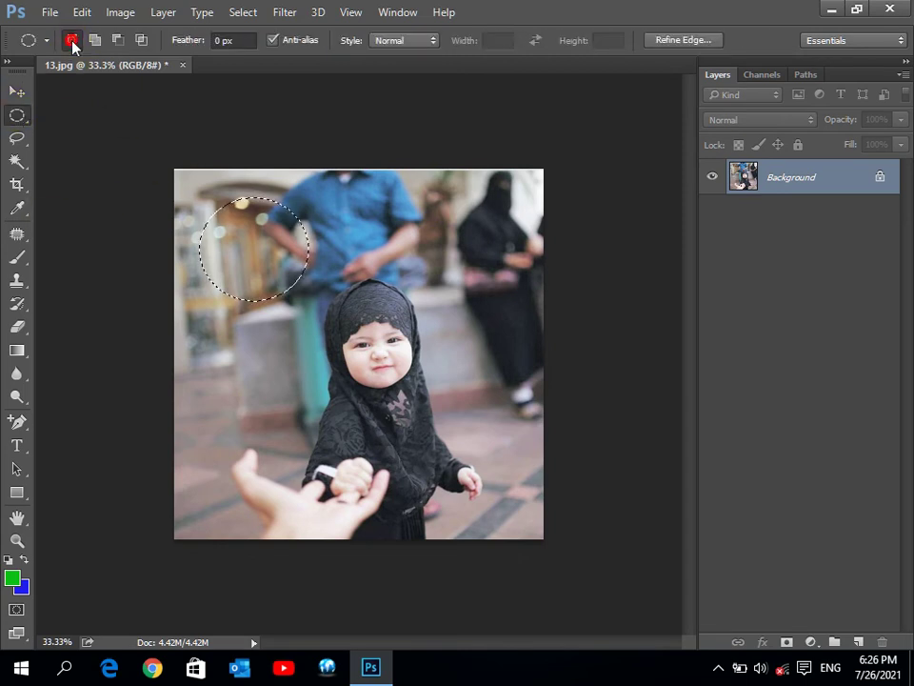
pyautogui.moveTo(247, 252)
pyautogui.mouseDown()
pyautogui.moveTo(416, 510)
pyautogui.moveTo(246, 306)
pyautogui.moveTo(337, 198)
pyautogui.moveTo(423, 403)
pyautogui.moveTo(377, 320)
pyautogui.moveTo(371, 331)
pyautogui.mouseUp()
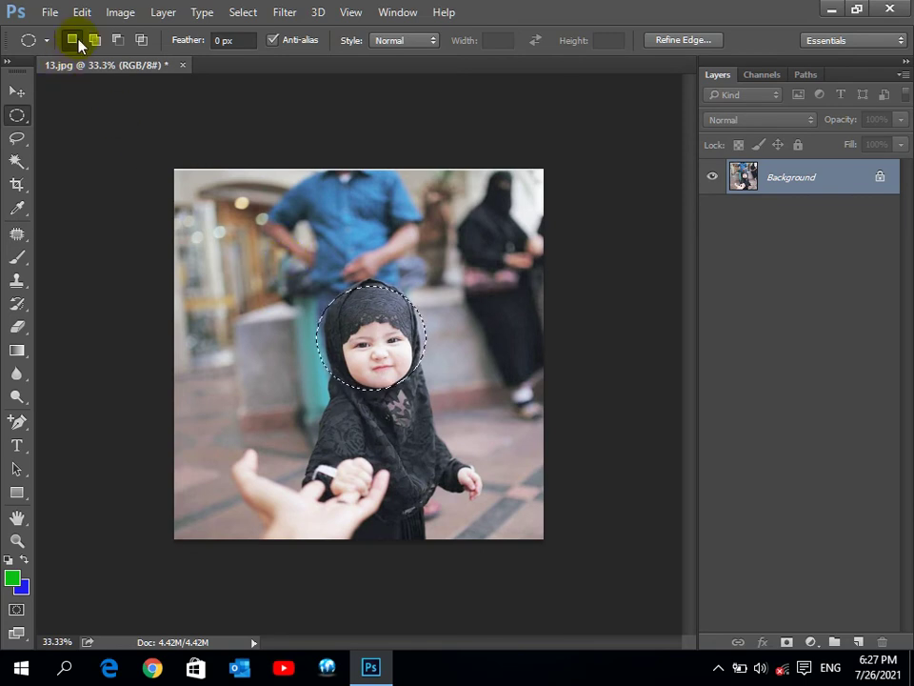
pyautogui.moveTo(341, 416); pyautogui.dragTo(224, 329)
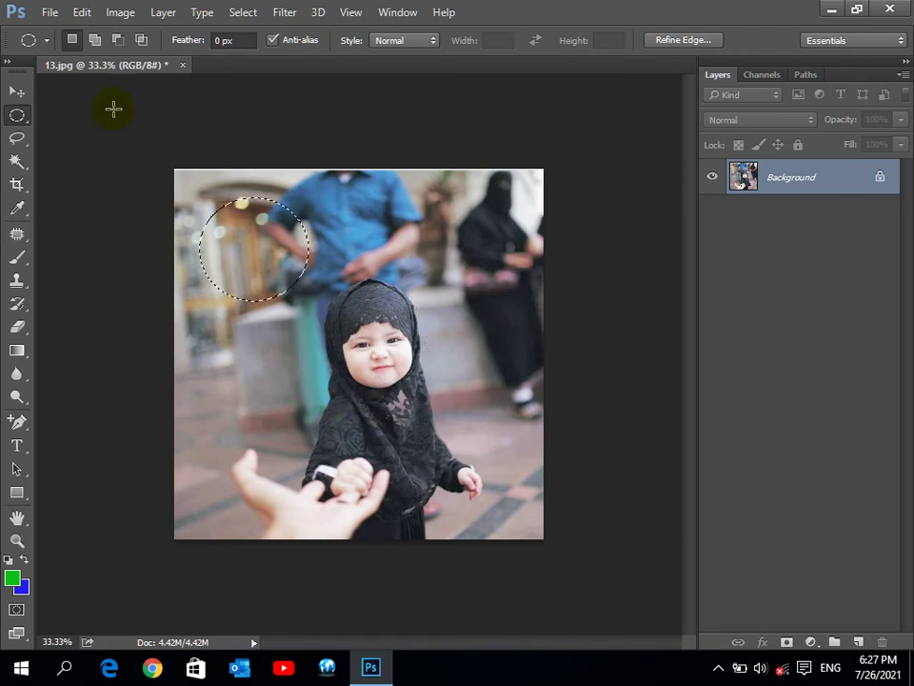
pyautogui.click(185, 66)
# - Discard 13.jpg changes and create a new 1024x768 blank document
pyautogui.click(461, 265)
pyautogui.click(49, 12)
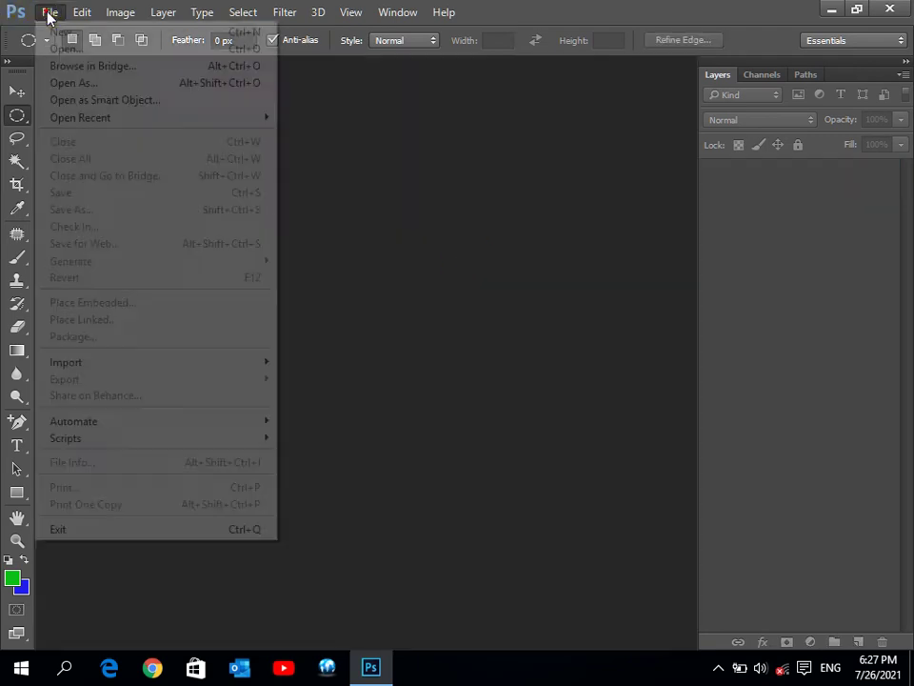
pyautogui.click(61, 32)
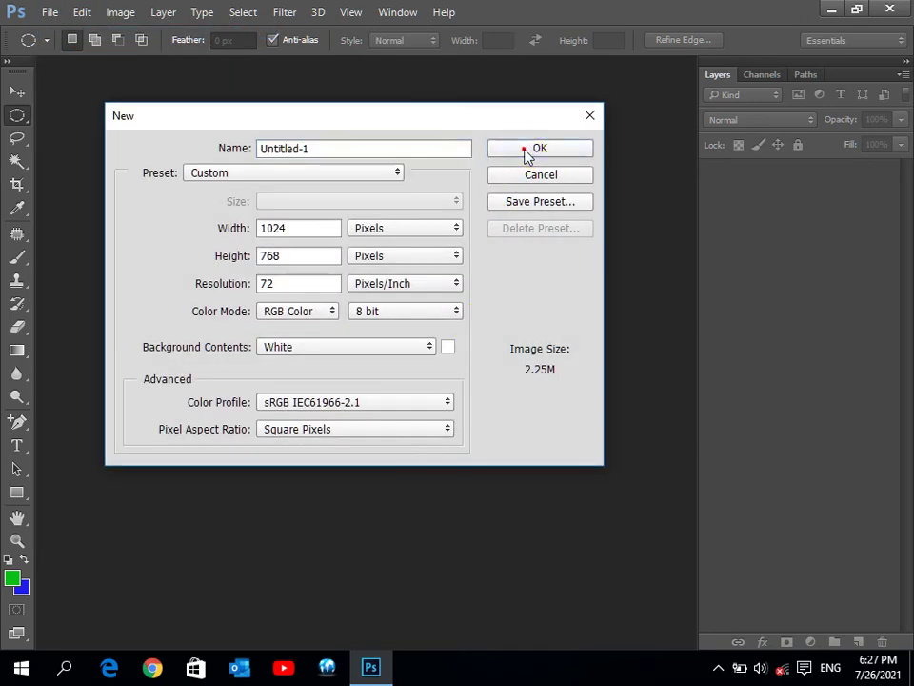
pyautogui.click(527, 150)
# - Subtract an oval from a circle selection to leave a crescent, deselect, and close Untitled-1
pyautogui.moveTo(124, 187); pyautogui.dragTo(404, 463)
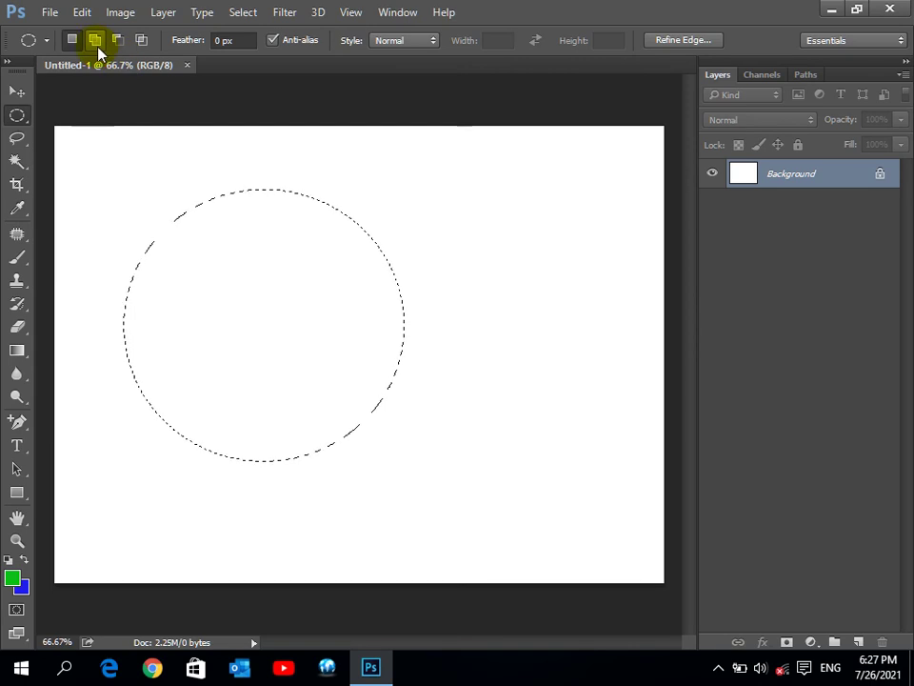
pyautogui.click(117, 40)
pyautogui.moveTo(506, 188); pyautogui.dragTo(197, 490)
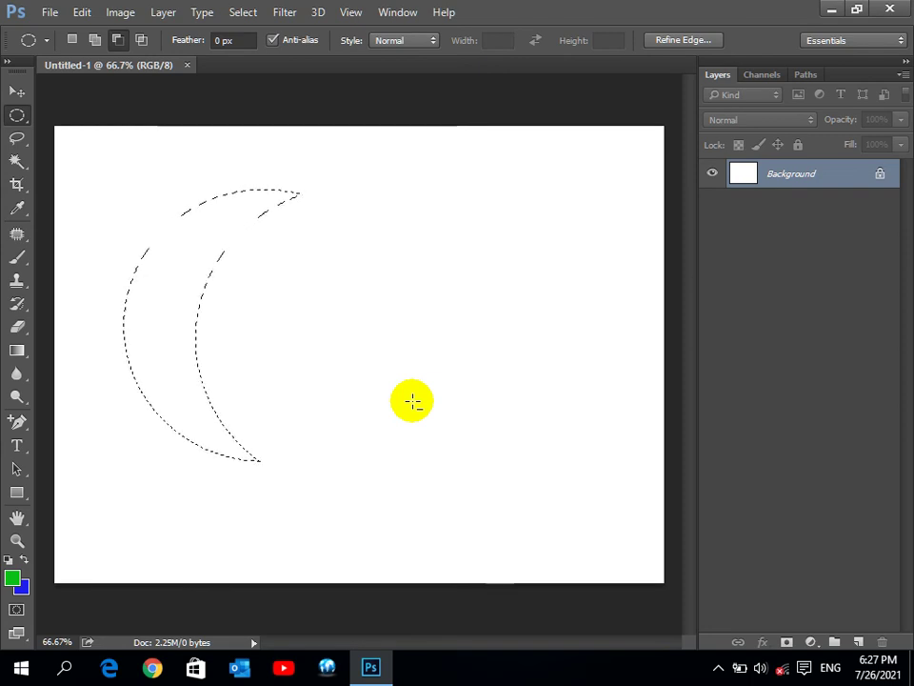
pyautogui.hotkey('ctrl', 'd')
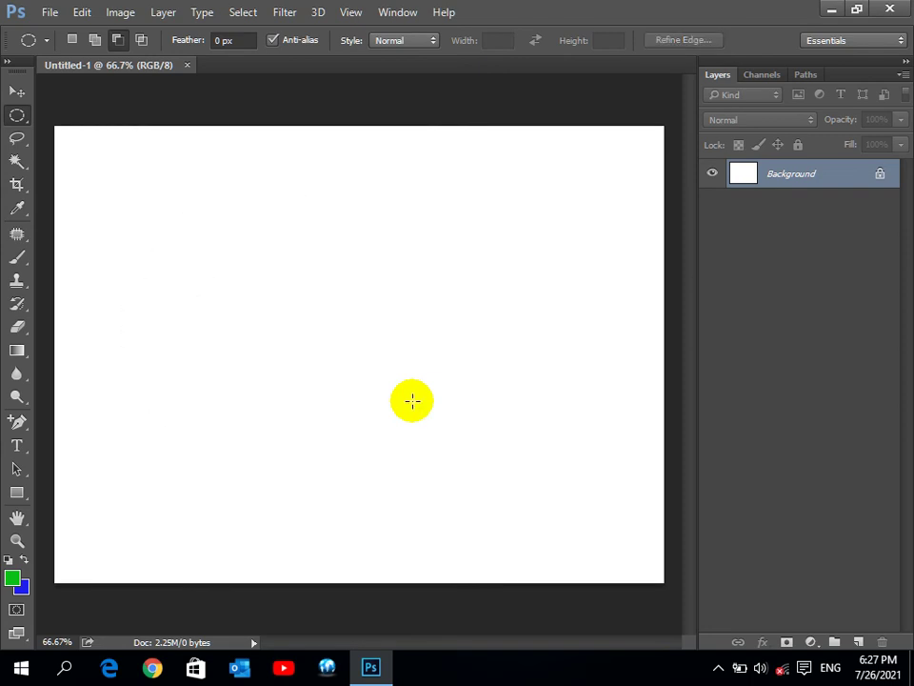
pyautogui.rightClick(17, 115)
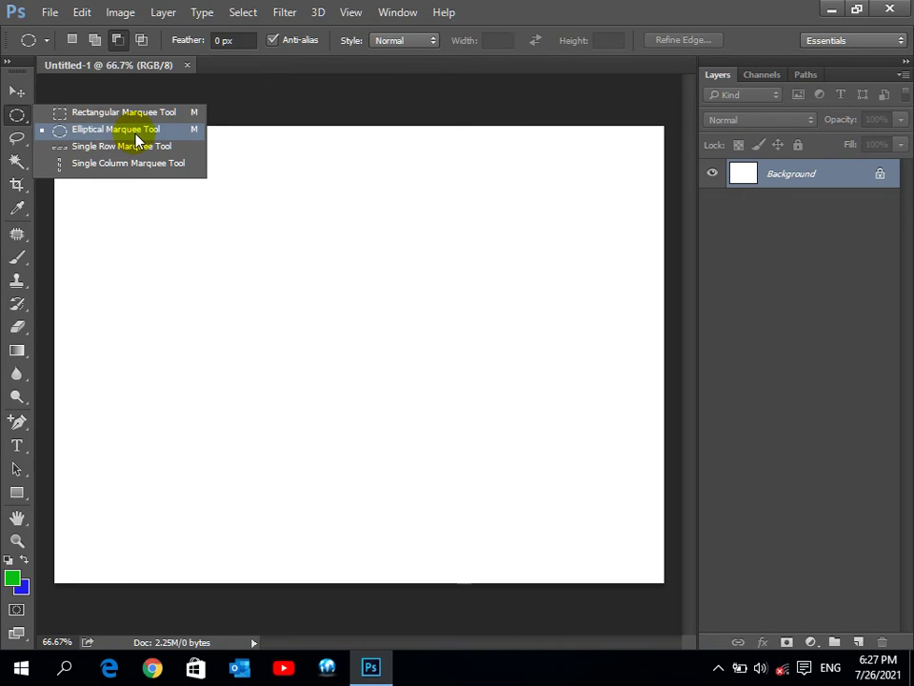
pyautogui.moveTo(148, 67); pyautogui.dragTo(166, 102)
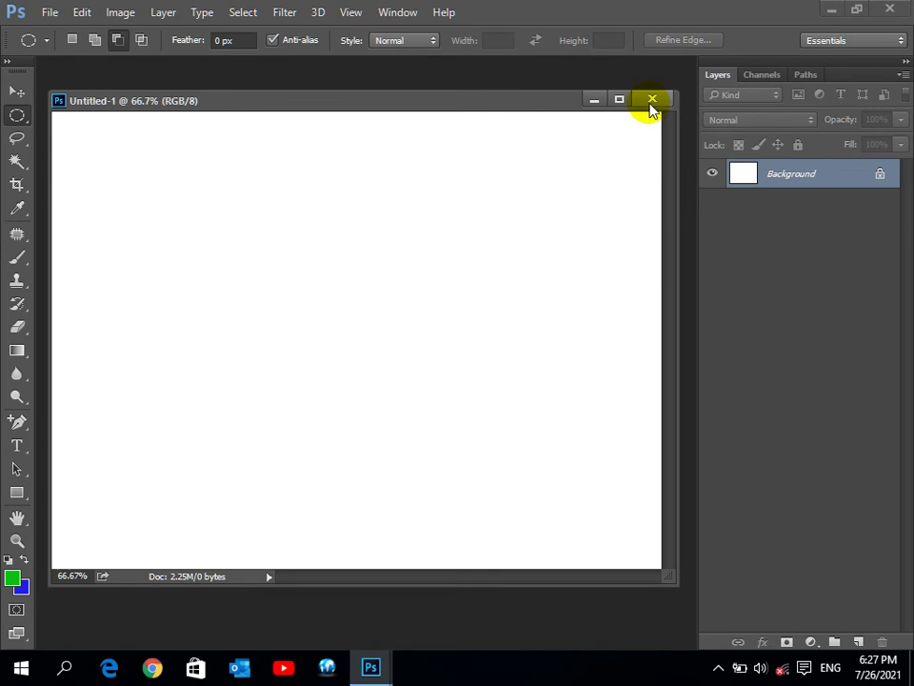
pyautogui.click(651, 101)
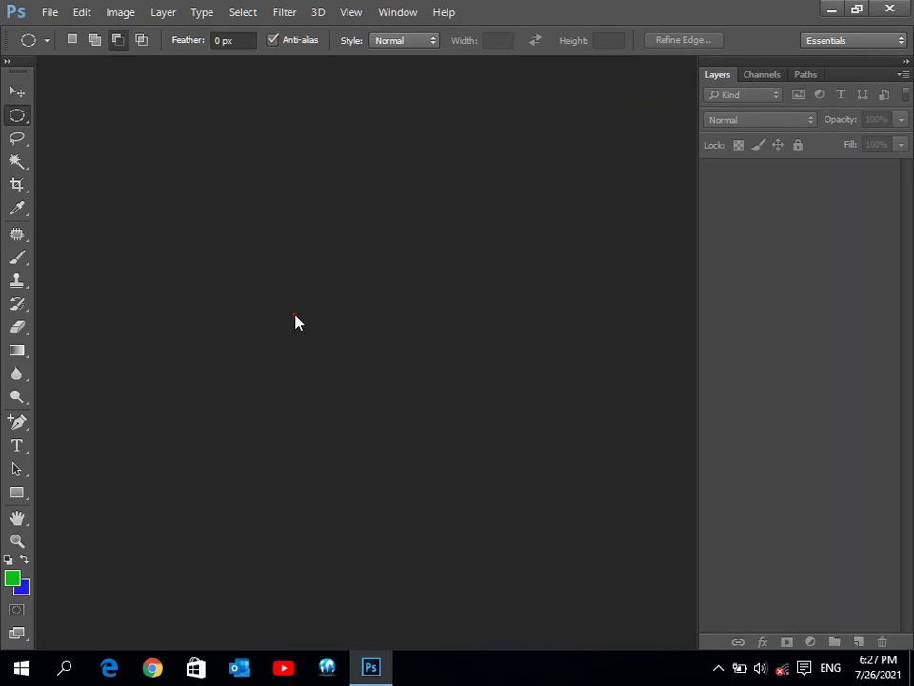
# - Open 4.jpg from Pictures and float it in a window moved up and right
pyautogui.doubleClick(297, 319)
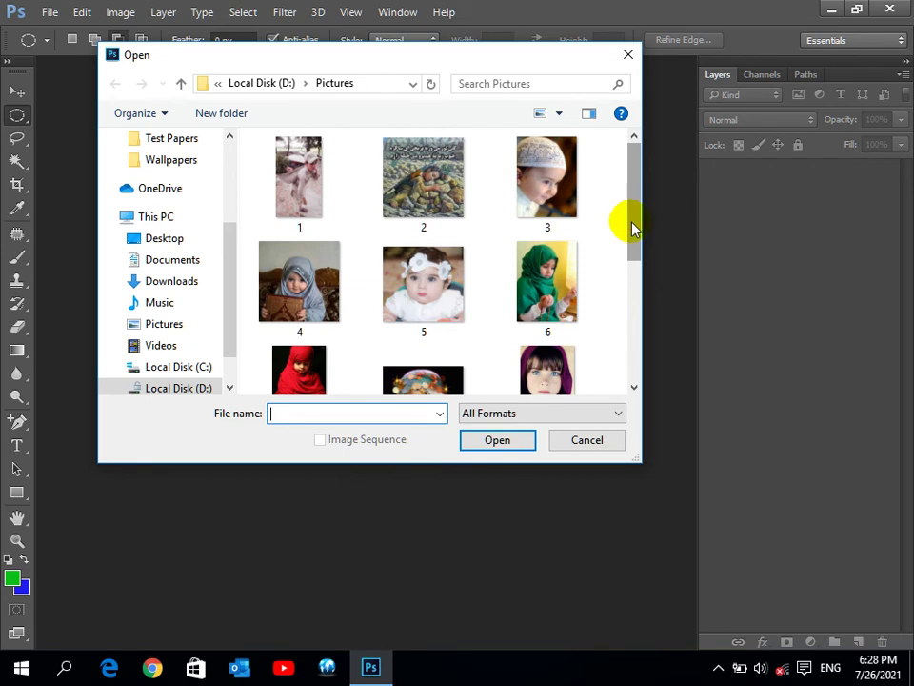
pyautogui.moveTo(632, 227); pyautogui.dragTo(633, 349)
pyautogui.click(428, 362)
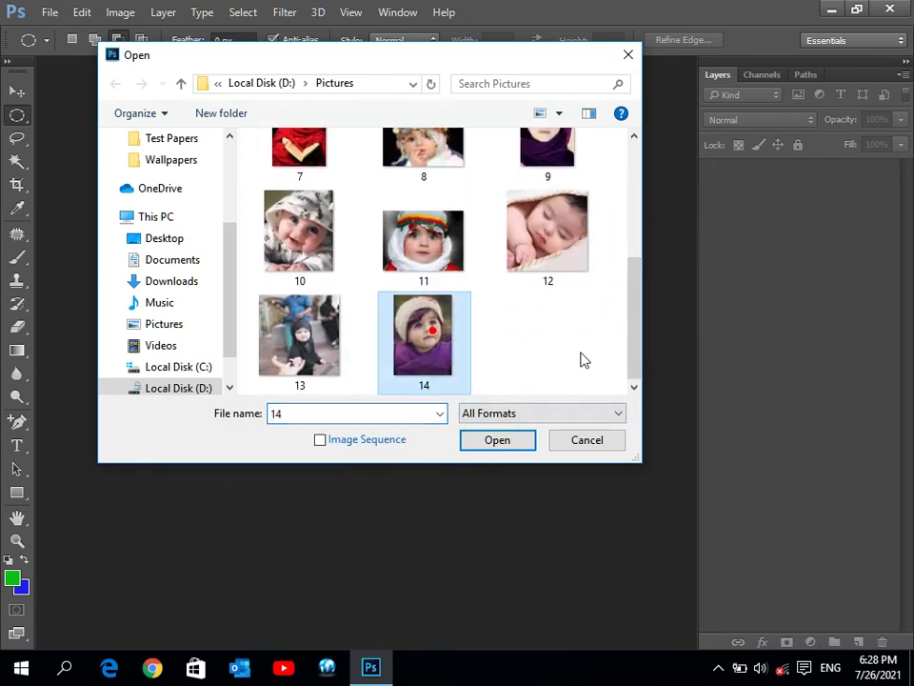
pyautogui.moveTo(636, 305); pyautogui.dragTo(639, 219)
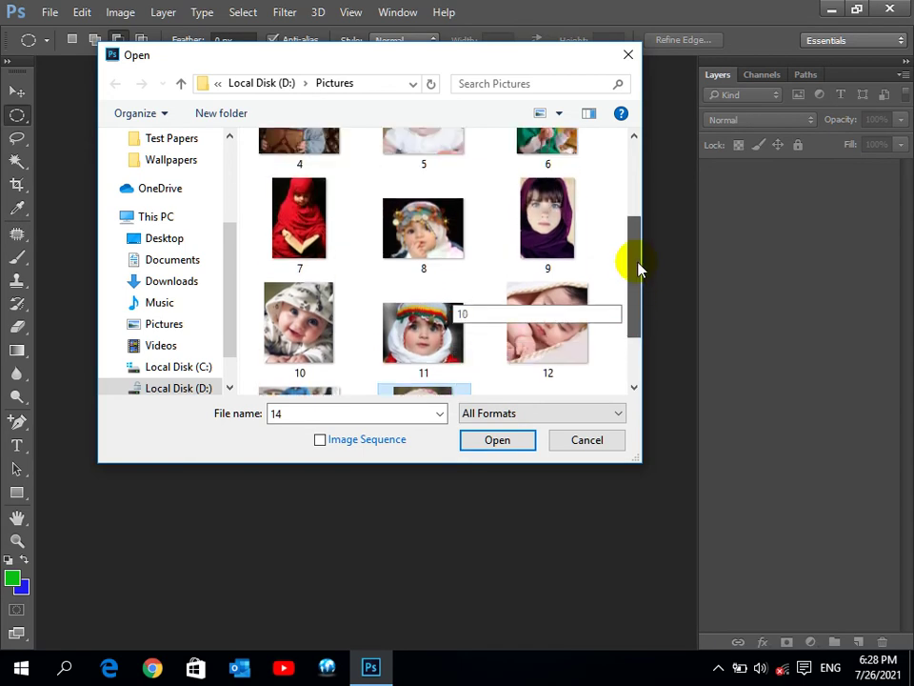
pyautogui.click(299, 226)
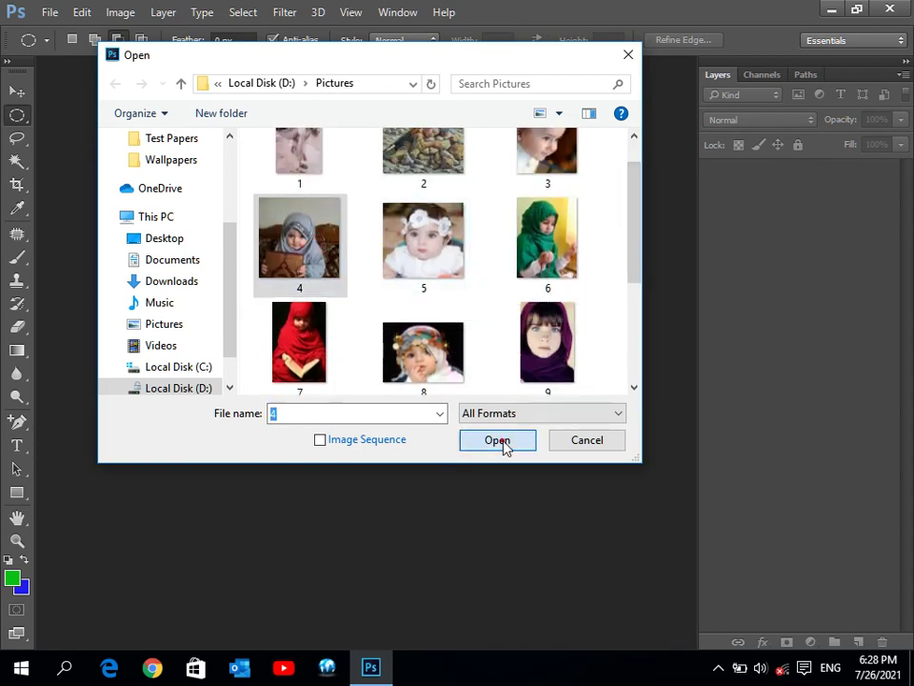
pyautogui.click(501, 443)
pyautogui.moveTo(102, 68); pyautogui.dragTo(159, 136)
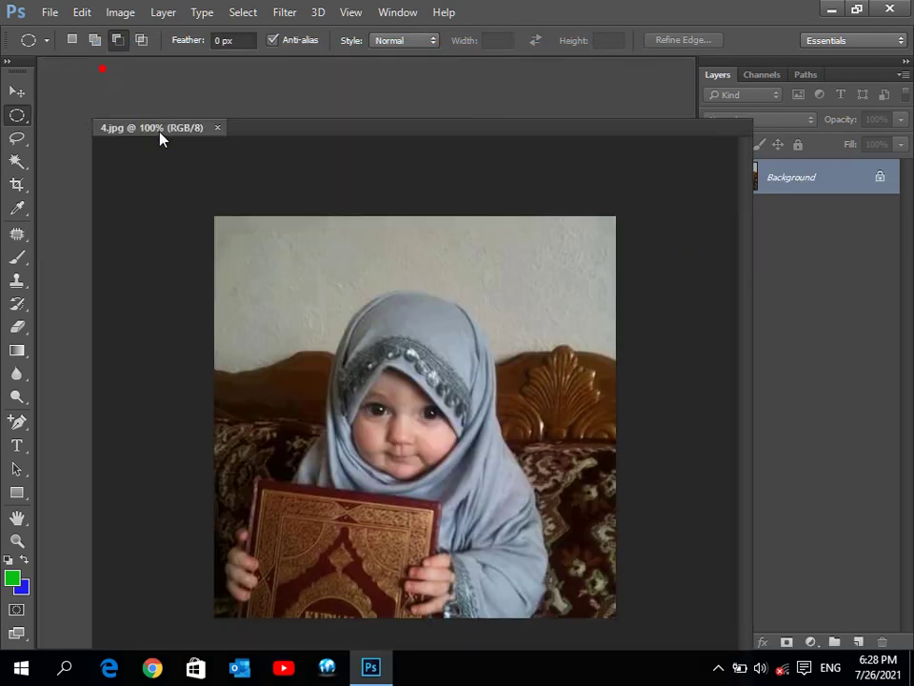
pyautogui.moveTo(335, 131); pyautogui.dragTo(407, 101)
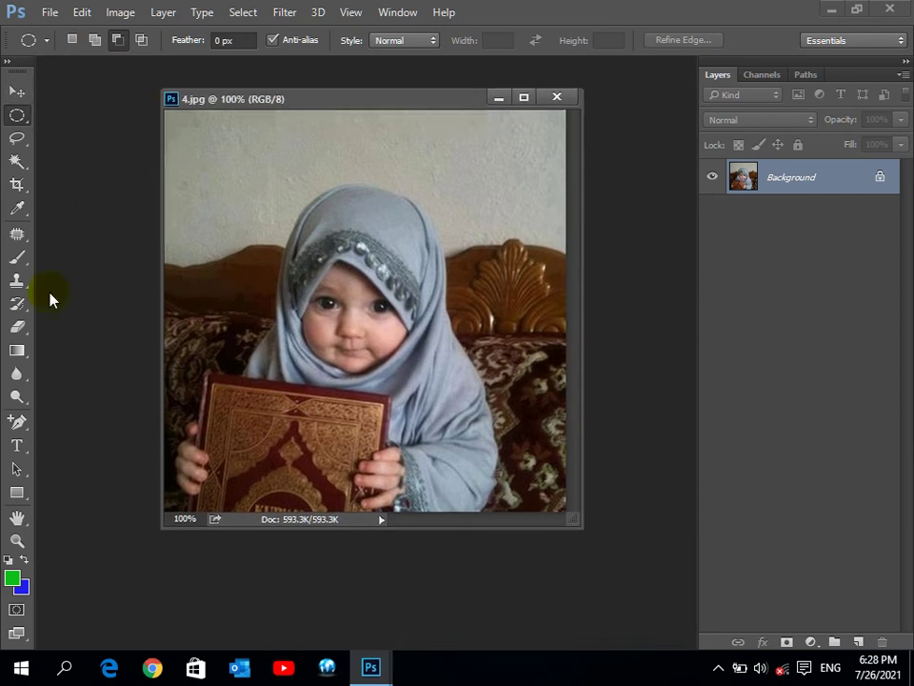
# - Fit 4.jpg to the screen, reposition its window, and add an empty Layer 1
pyautogui.click(16, 539)
pyautogui.click(529, 43)
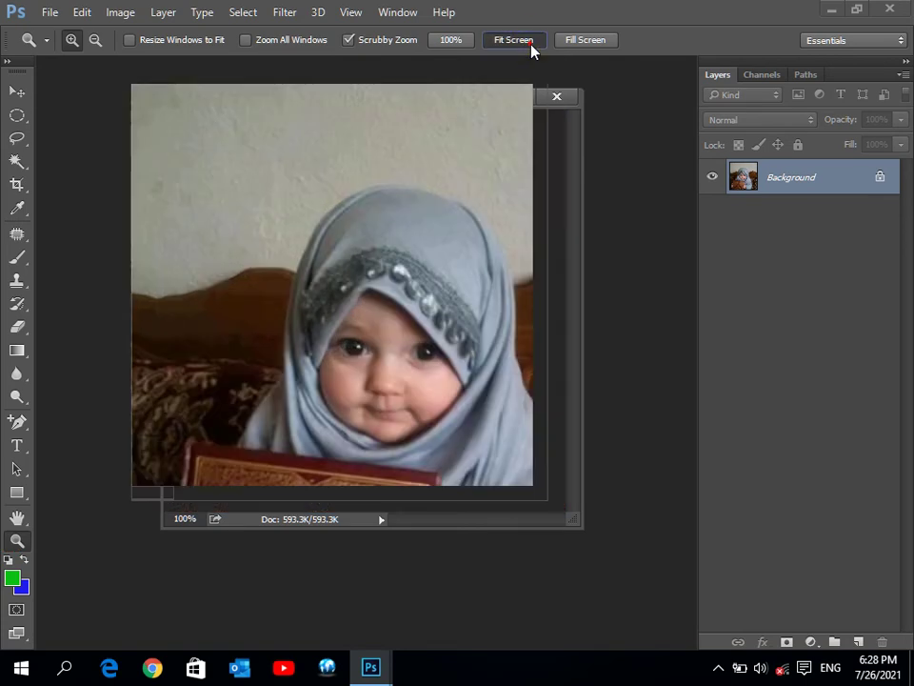
pyautogui.moveTo(440, 74); pyautogui.dragTo(407, 84)
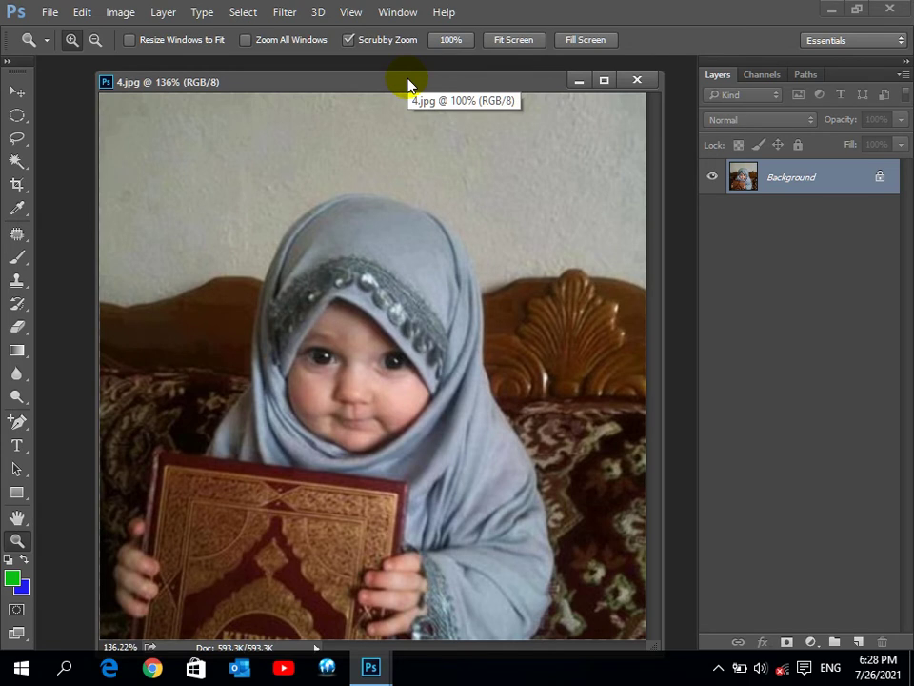
pyautogui.moveTo(407, 84)
pyautogui.mouseDown()
pyautogui.moveTo(367, 89)
pyautogui.moveTo(428, 82)
pyautogui.mouseUp()
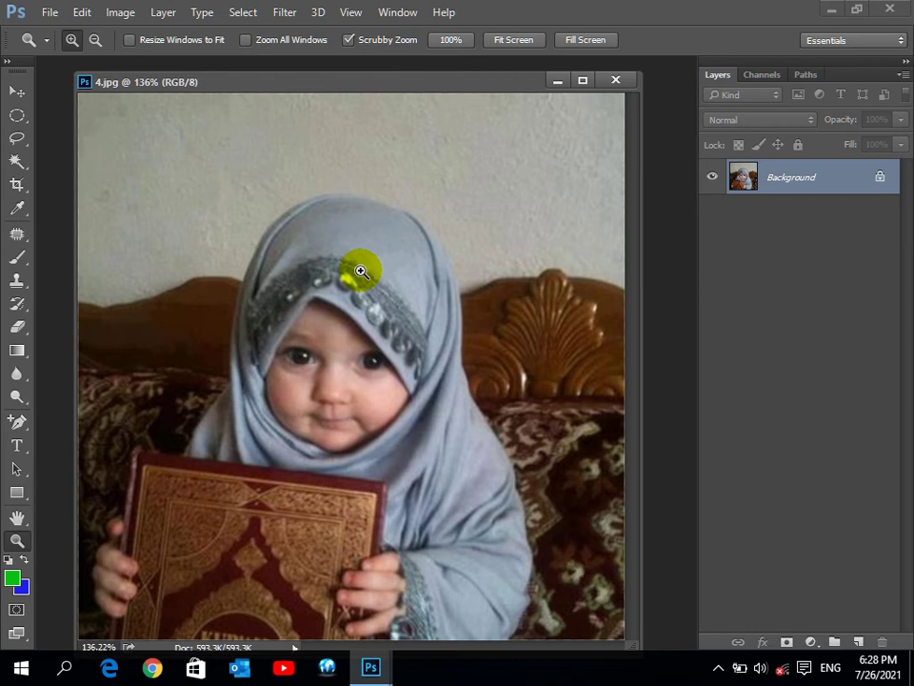
pyautogui.click(857, 642)
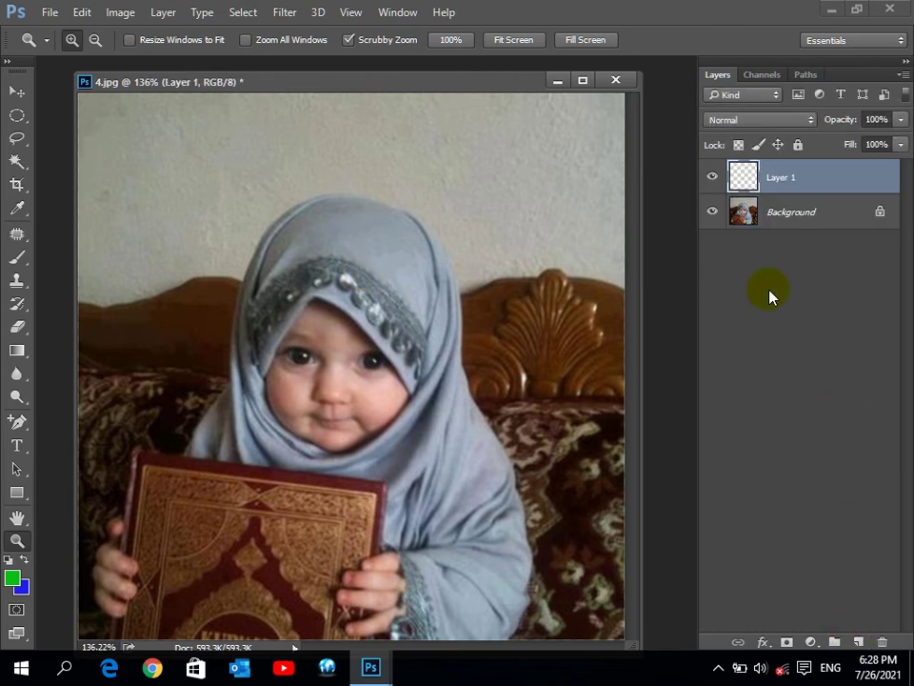
# - Fill Layer 1 edge to edge with a rainbow spectrum angle gradient
pyautogui.click(16, 327)
pyautogui.click(16, 351)
pyautogui.moveTo(318, 364); pyautogui.dragTo(619, 657)
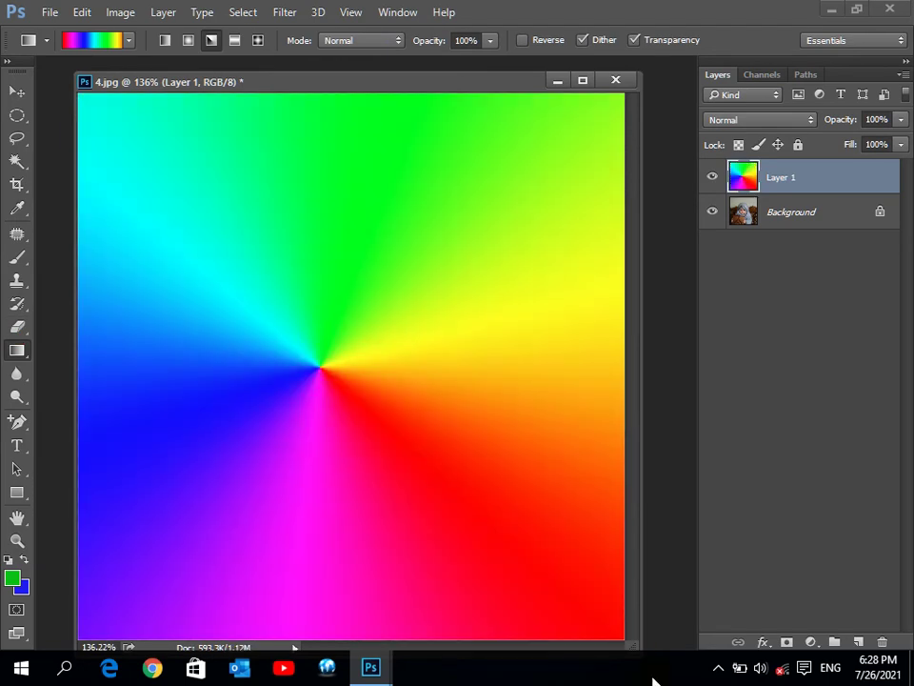
# - Try deleting an upright oval over the child's face from the gradient, then undo
pyautogui.click(16, 115)
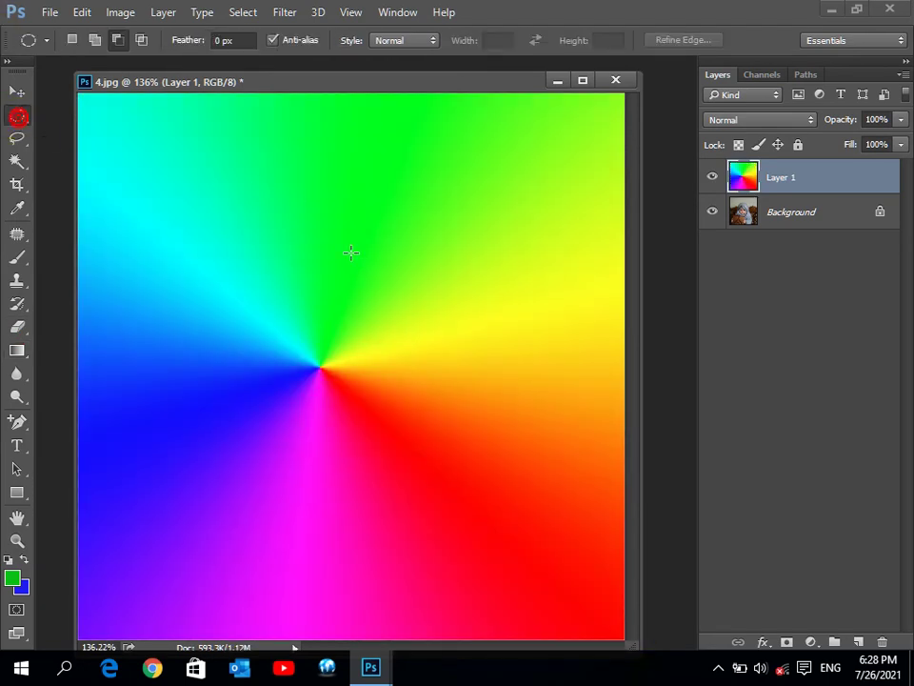
pyautogui.moveTo(177, 182); pyautogui.dragTo(497, 562)
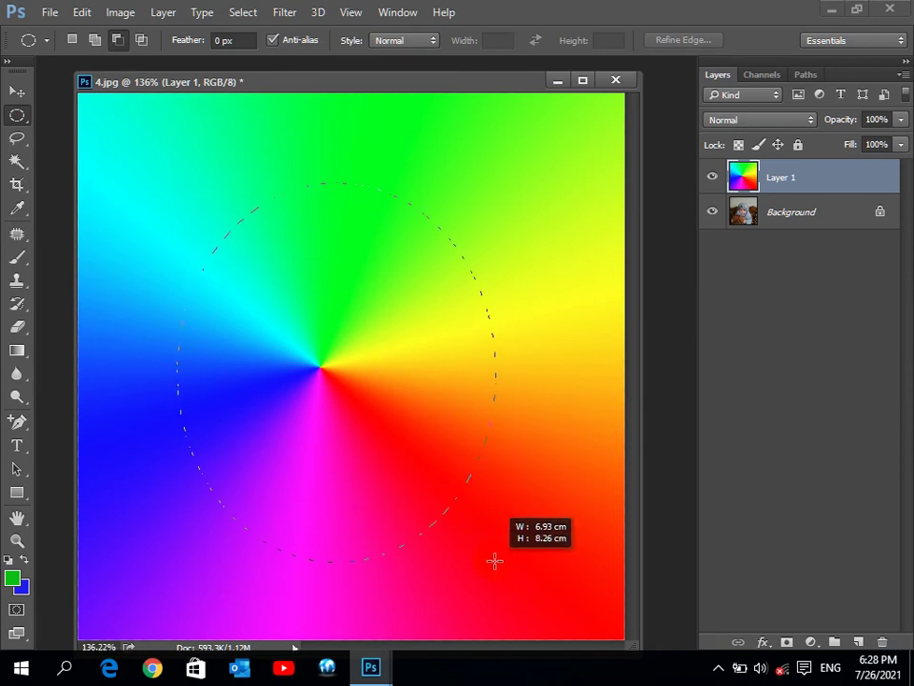
pyautogui.press('Delete')
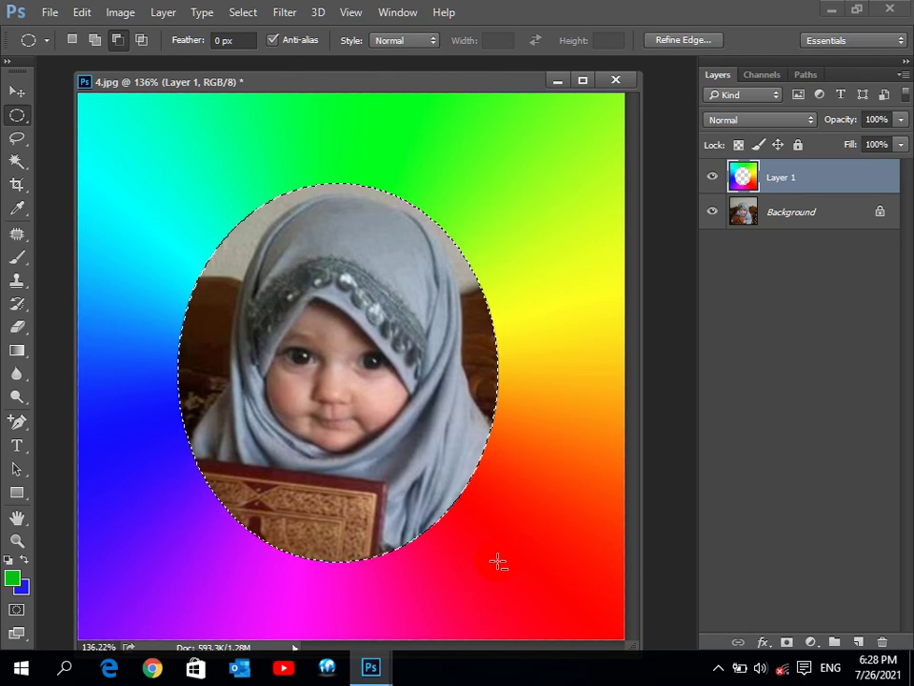
pyautogui.hotkey('ctrl', 'z')
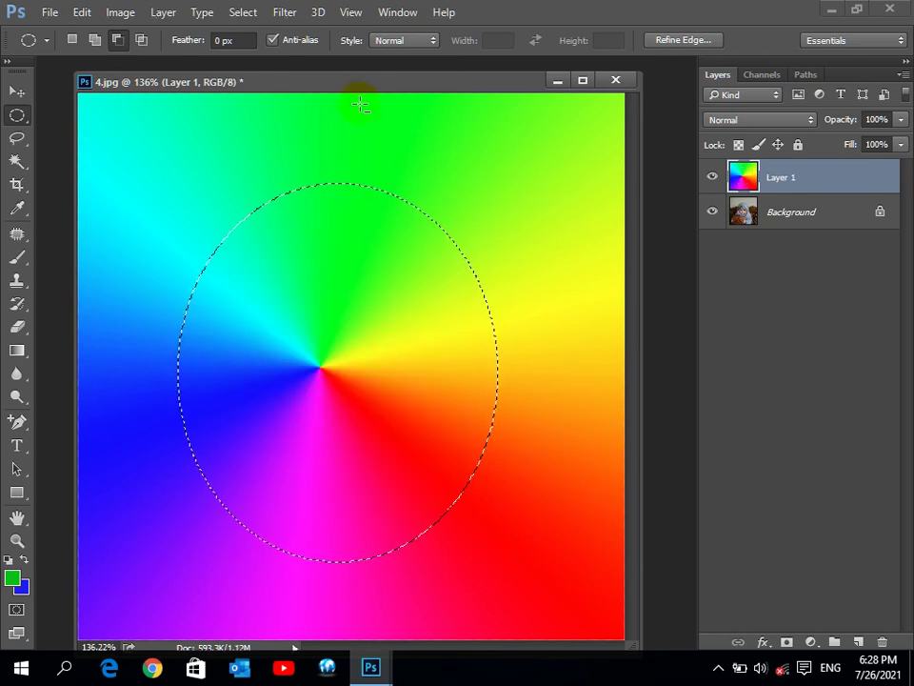
# - Draw a larger circular selection on the gradient, then clear it
pyautogui.moveTo(371, 93); pyautogui.dragTo(383, 89)
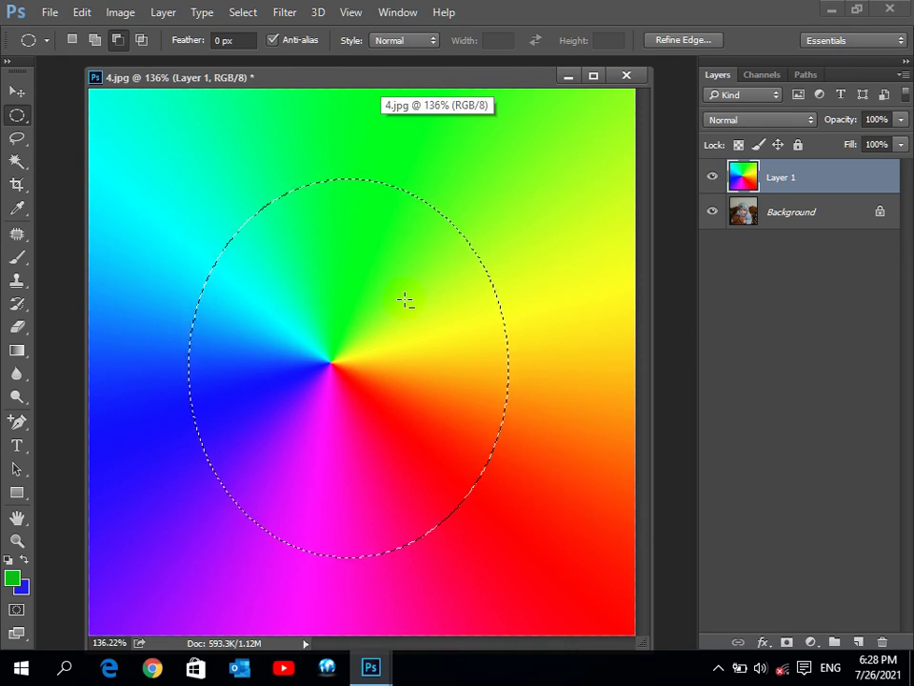
pyautogui.click(113, 189)
pyautogui.moveTo(122, 164)
pyautogui.mouseDown()
pyautogui.moveTo(425, 439)
pyautogui.moveTo(531, 551)
pyautogui.mouseUp()
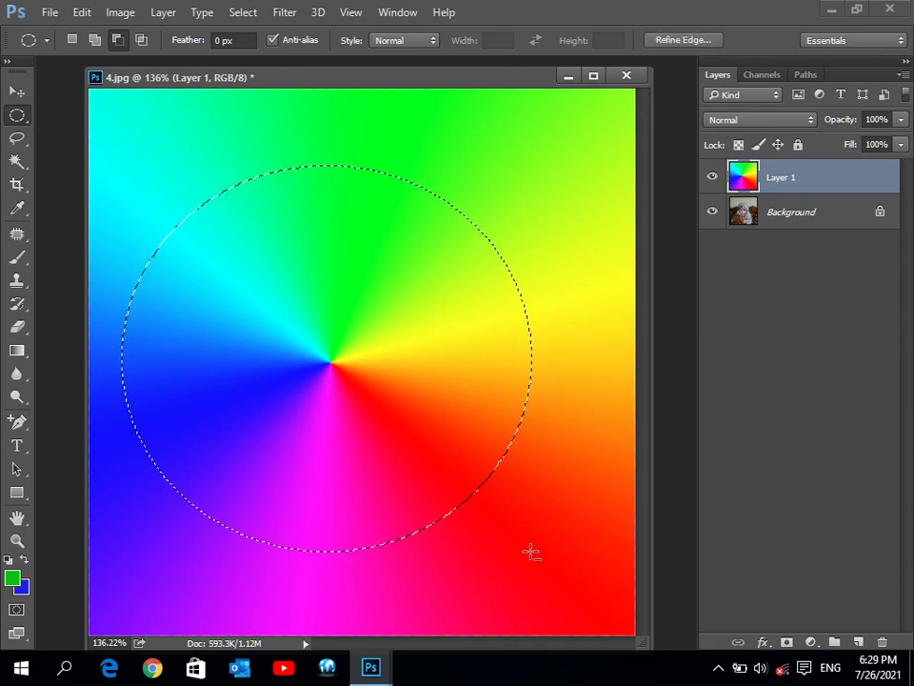
pyautogui.click(530, 551)
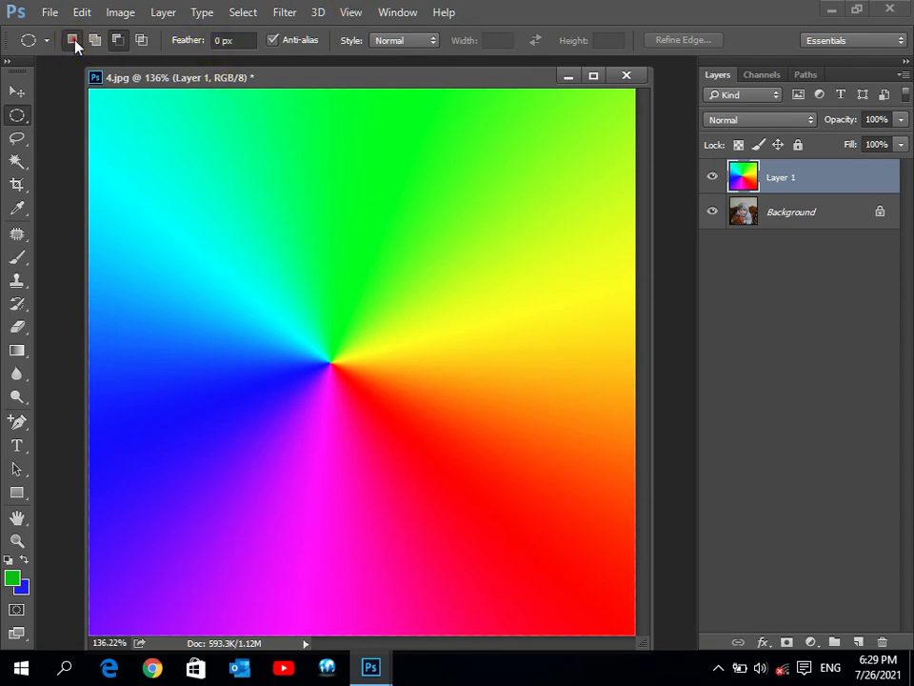
# - Draw a circular elliptical-marquee selection over the centre of the rainbow Layer 1 and nudge it into place
pyautogui.moveTo(205, 203)
pyautogui.mouseDown()
pyautogui.moveTo(465, 480)
pyautogui.moveTo(551, 543)
pyautogui.mouseUp()
pyautogui.moveTo(419, 359)
pyautogui.mouseDown()
pyautogui.moveTo(383, 341)
pyautogui.moveTo(394, 314)
pyautogui.mouseUp()
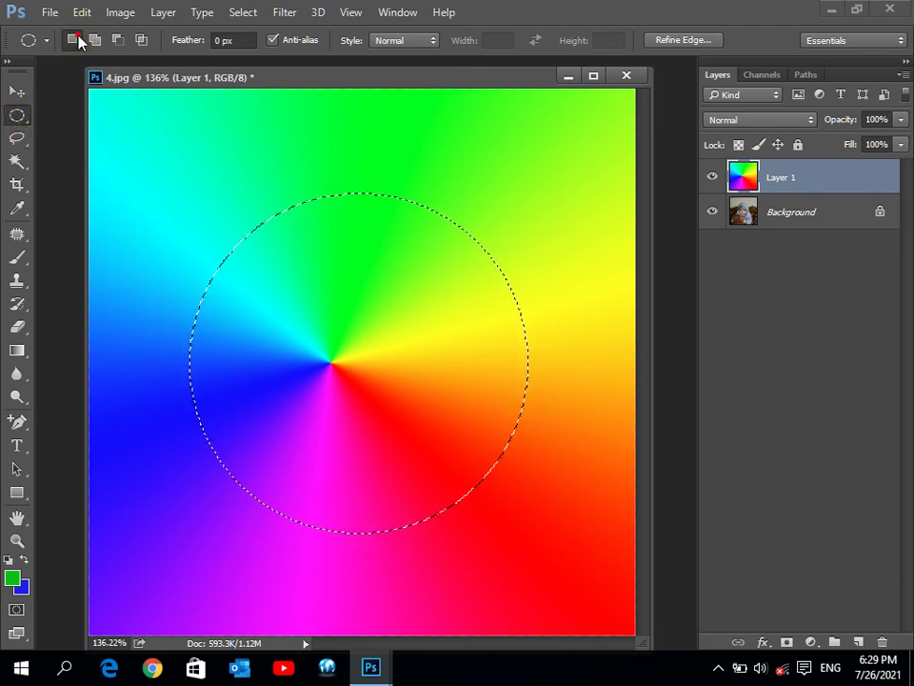
pyautogui.moveTo(392, 305)
pyautogui.mouseDown()
pyautogui.moveTo(379, 323)
pyautogui.moveTo(398, 320)
pyautogui.mouseUp()
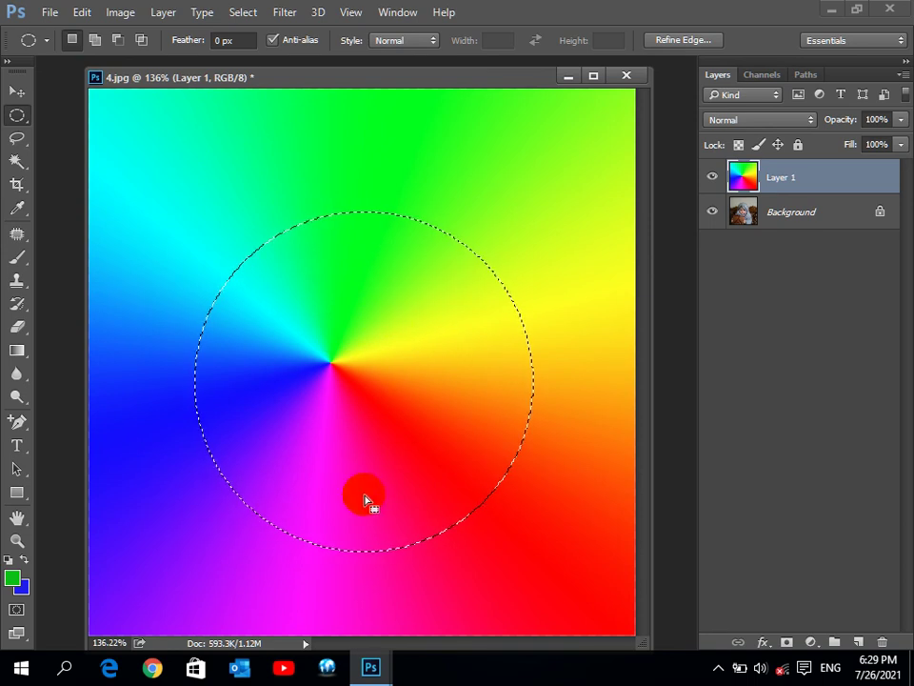
pyautogui.click(240, 40)
pyautogui.click(17, 91)
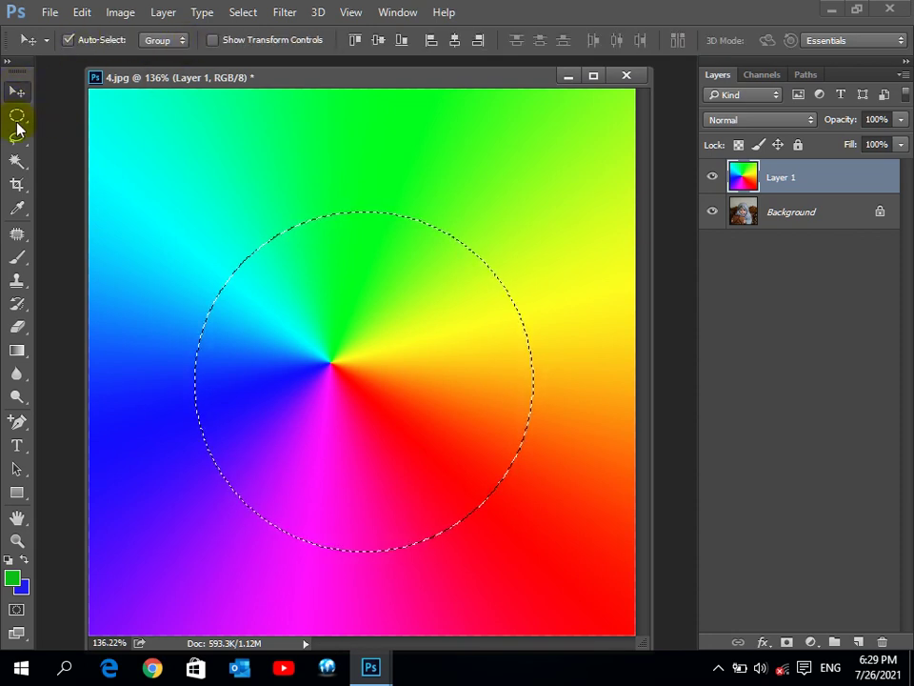
pyautogui.click(19, 118)
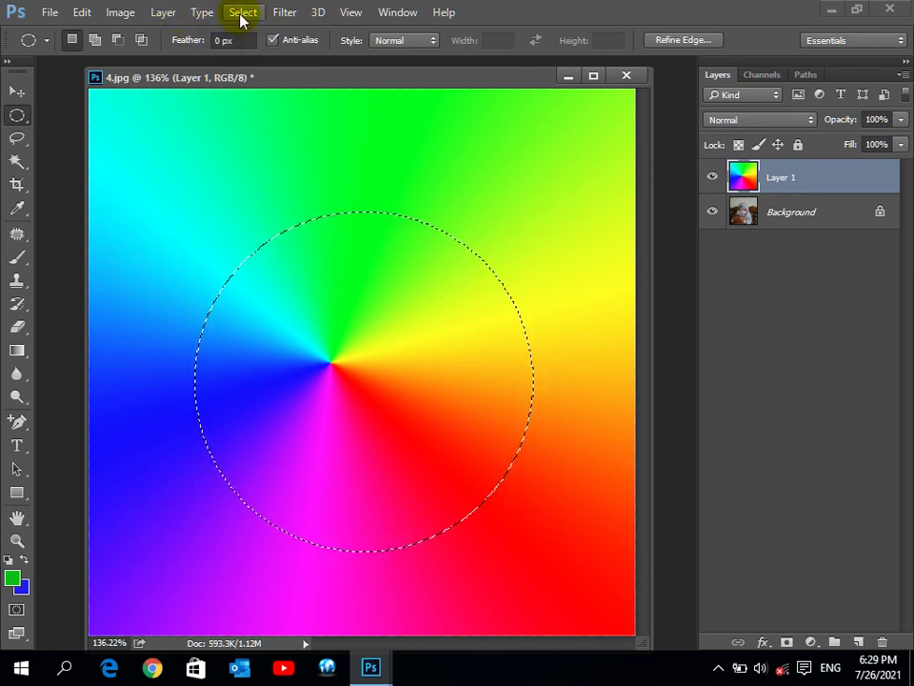
pyautogui.click(240, 14)
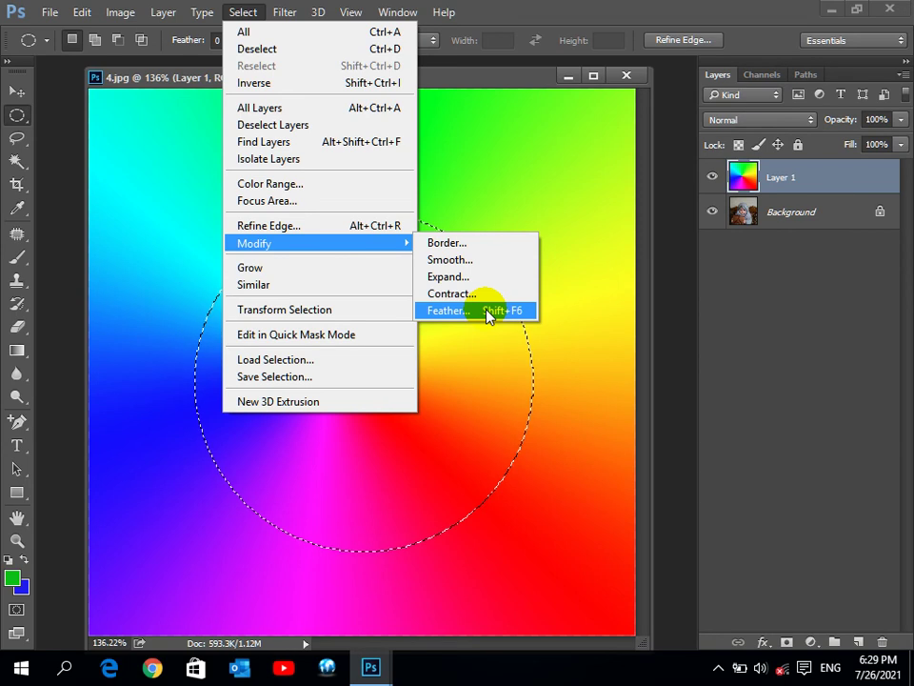
pyautogui.click(544, 8)
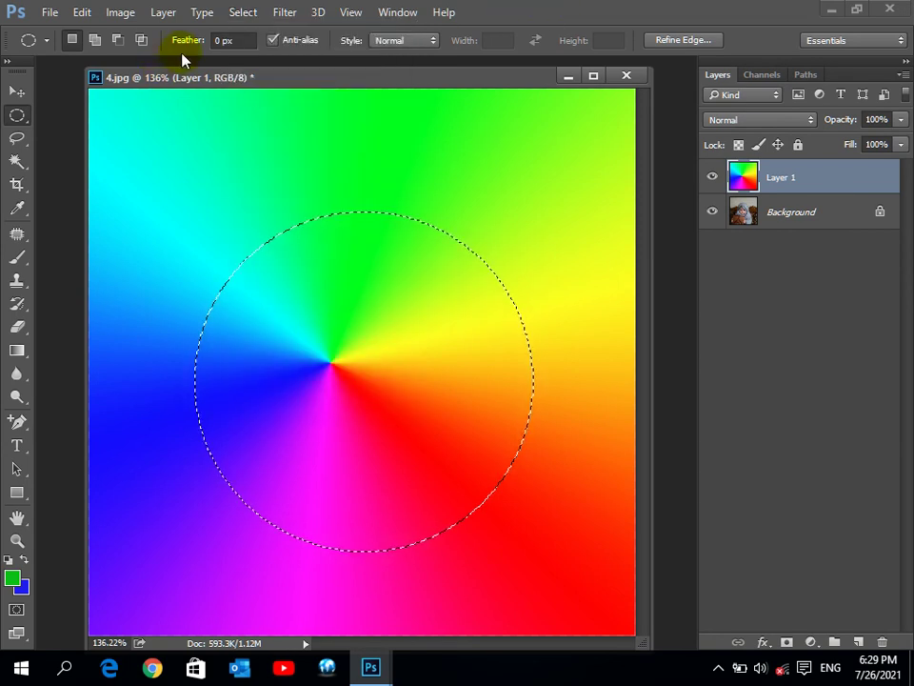
pyautogui.click(242, 12)
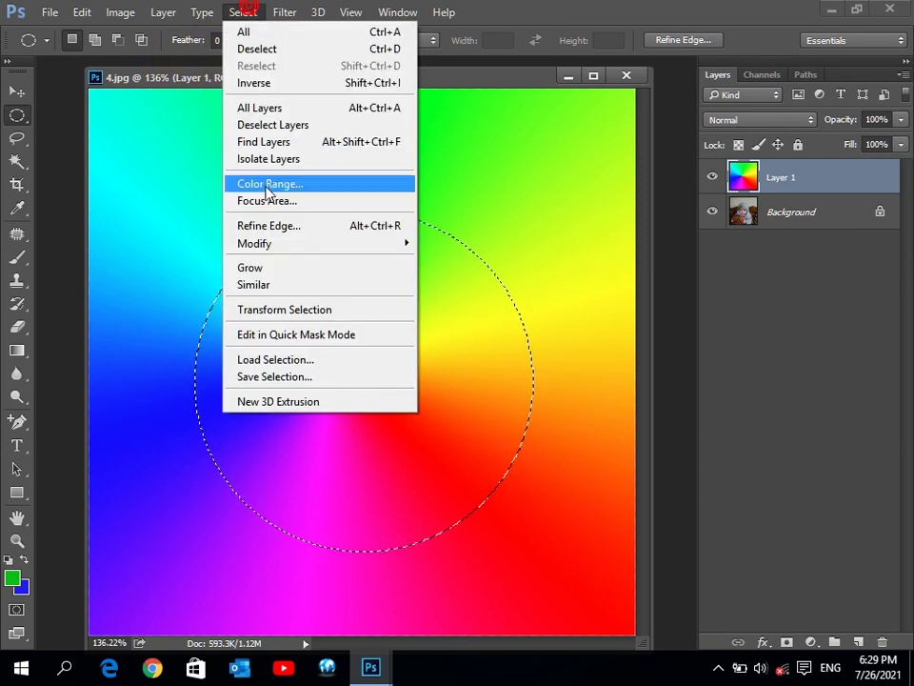
pyautogui.click(280, 243)
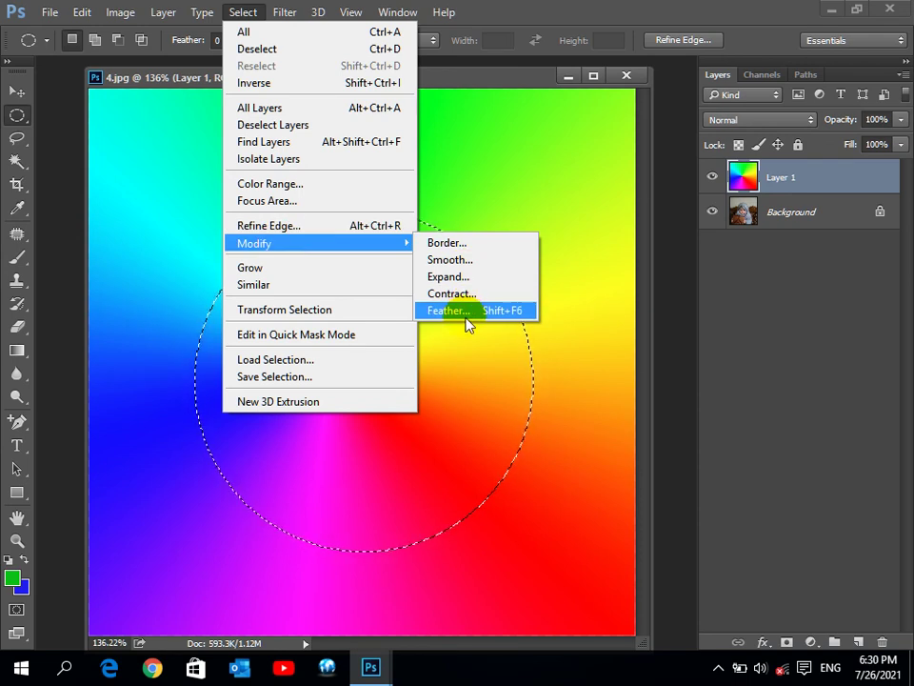
pyautogui.click(535, 8)
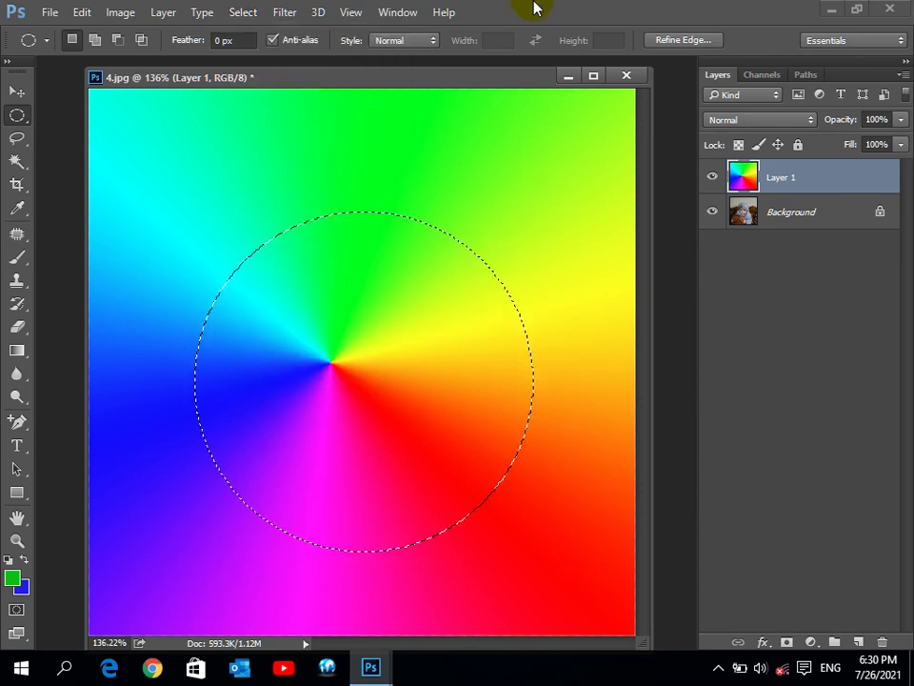
pyautogui.press('super+r')
pyautogui.write('winword')
pyautogui.press('Return')
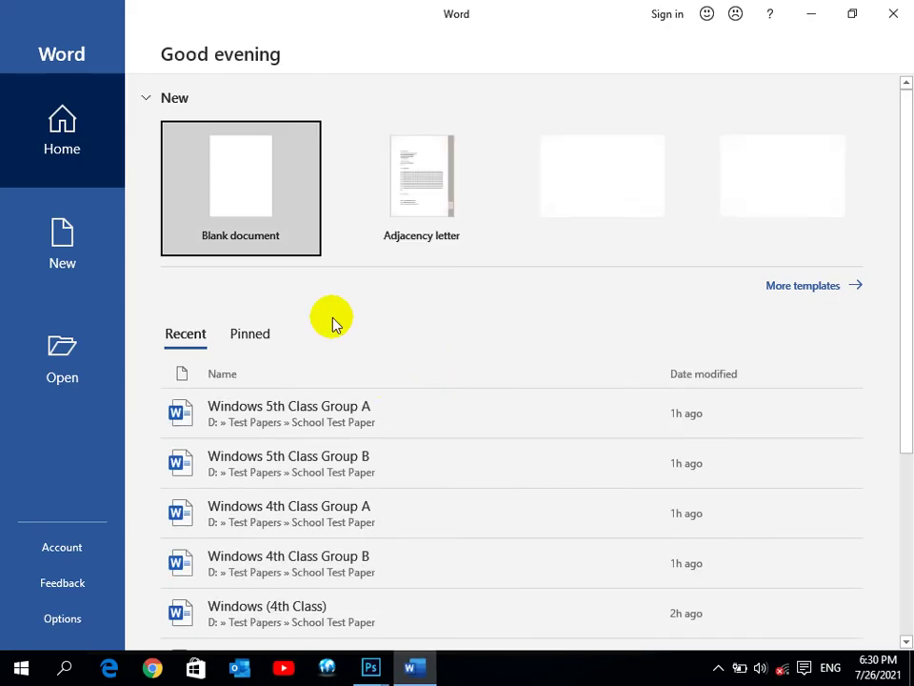
# - Create a blank document and insert a 5-column, 20-row table
pyautogui.click(260, 200)
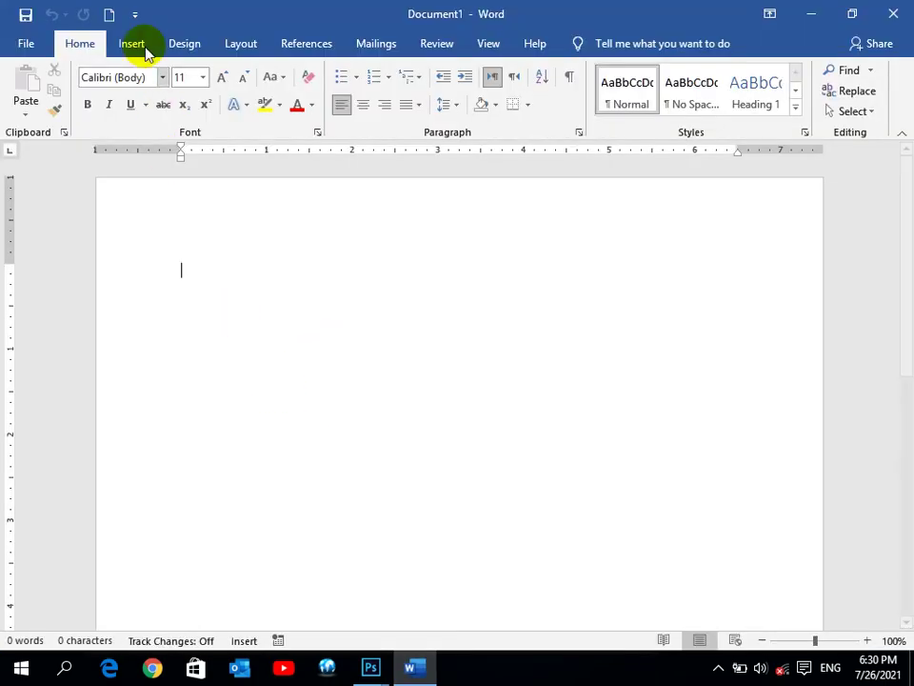
pyautogui.click(138, 44)
pyautogui.click(74, 121)
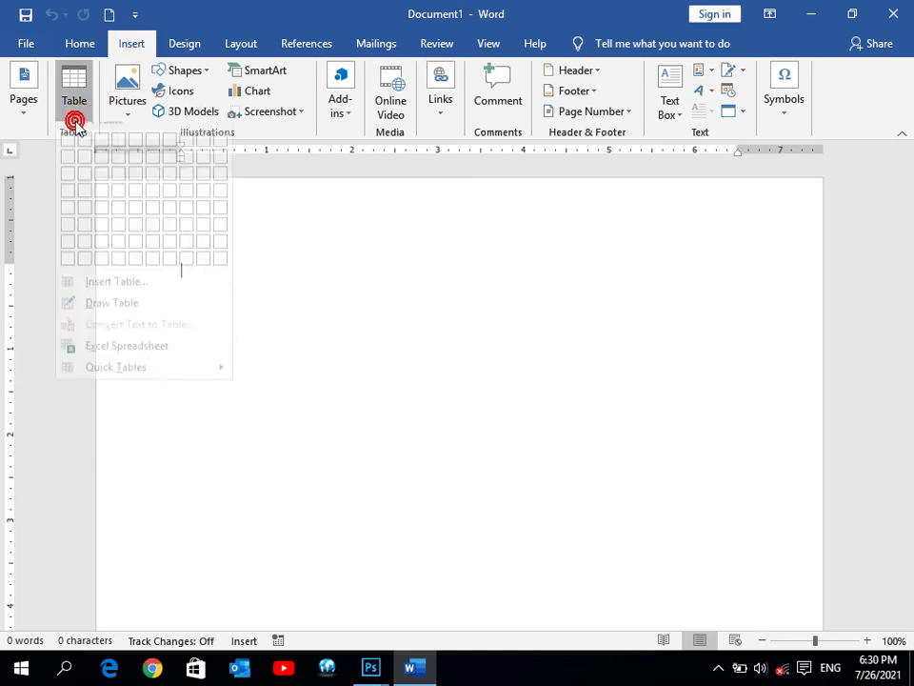
pyautogui.click(116, 293)
pyautogui.doubleClick(678, 248)
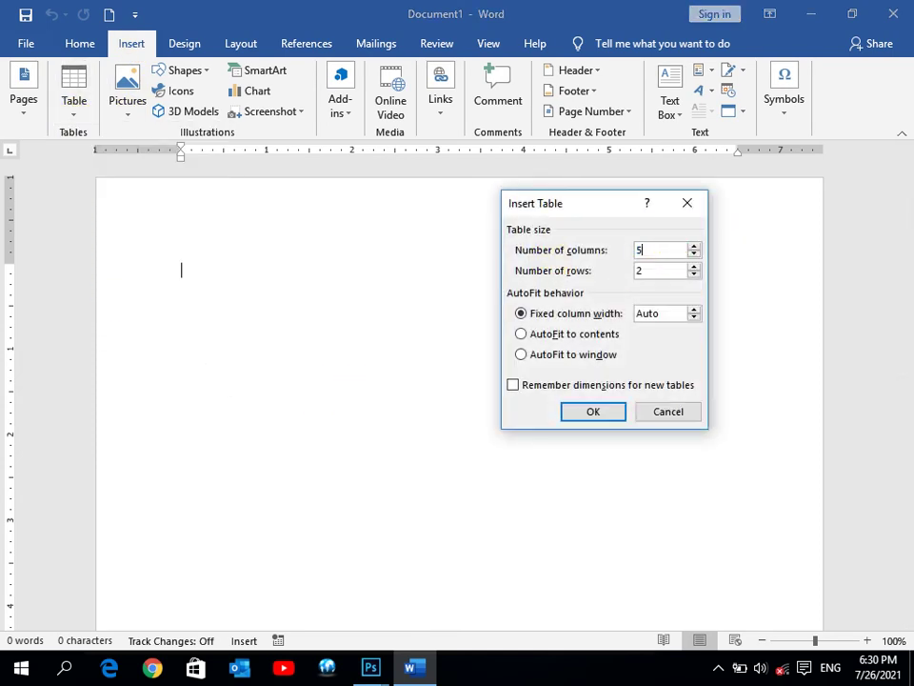
pyautogui.click(663, 271)
pyautogui.write('0')
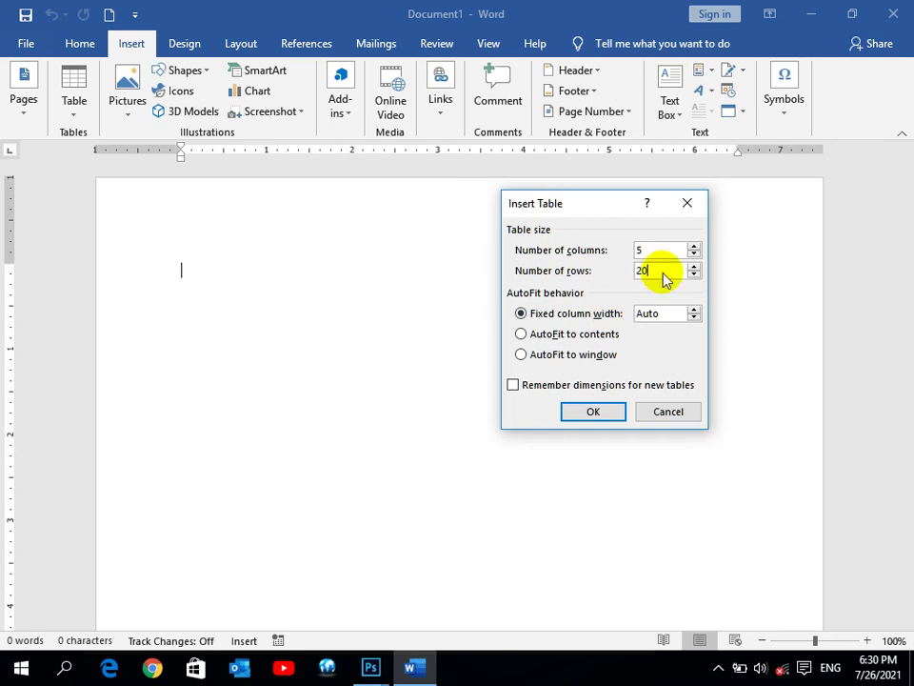
pyautogui.moveTo(611, 206); pyautogui.dragTo(518, 214)
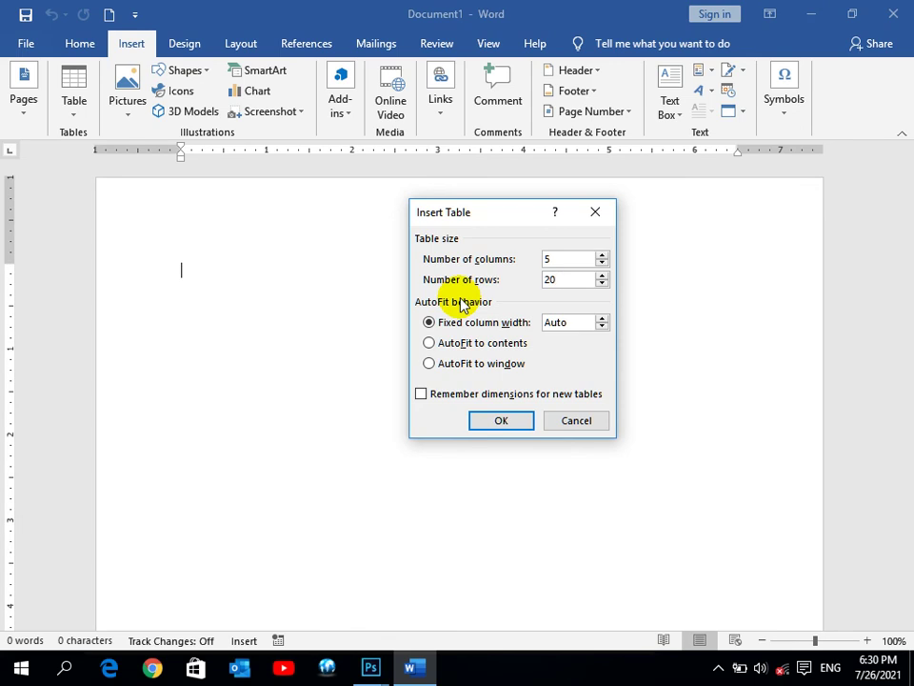
pyautogui.click(490, 345)
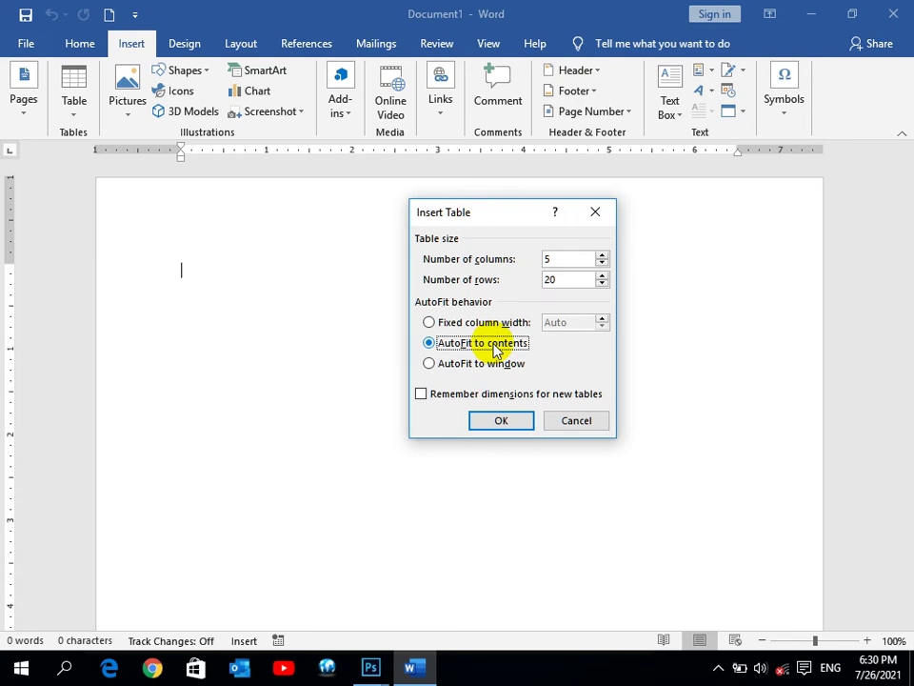
pyautogui.click(483, 365)
pyautogui.click(506, 427)
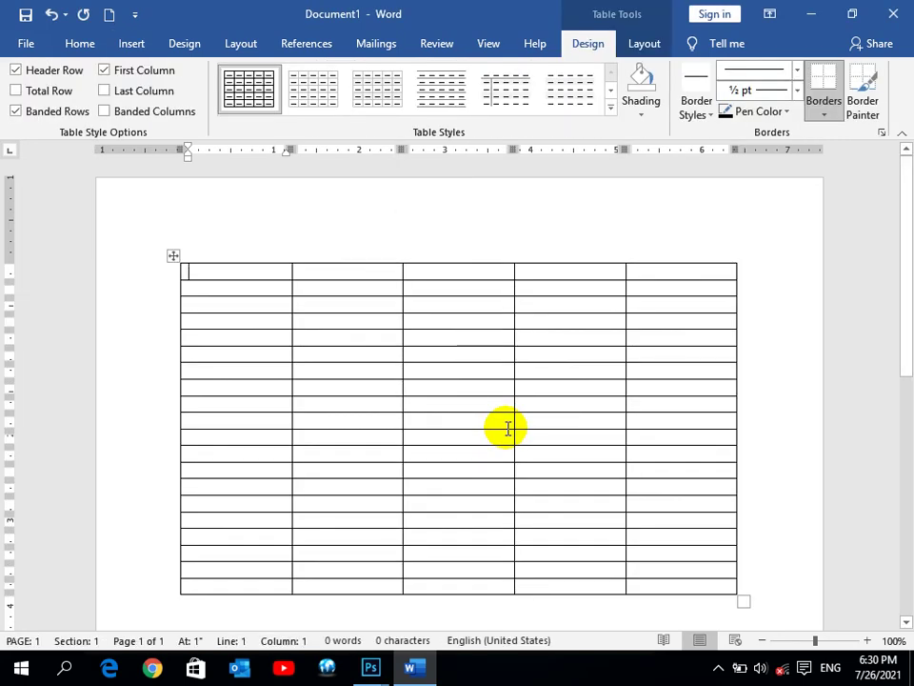
# - Type the header row: ID, Name Add, Dept, Salary
pyautogui.write('ID')
pyautogui.press('Tab')
pyautogui.write('Na')
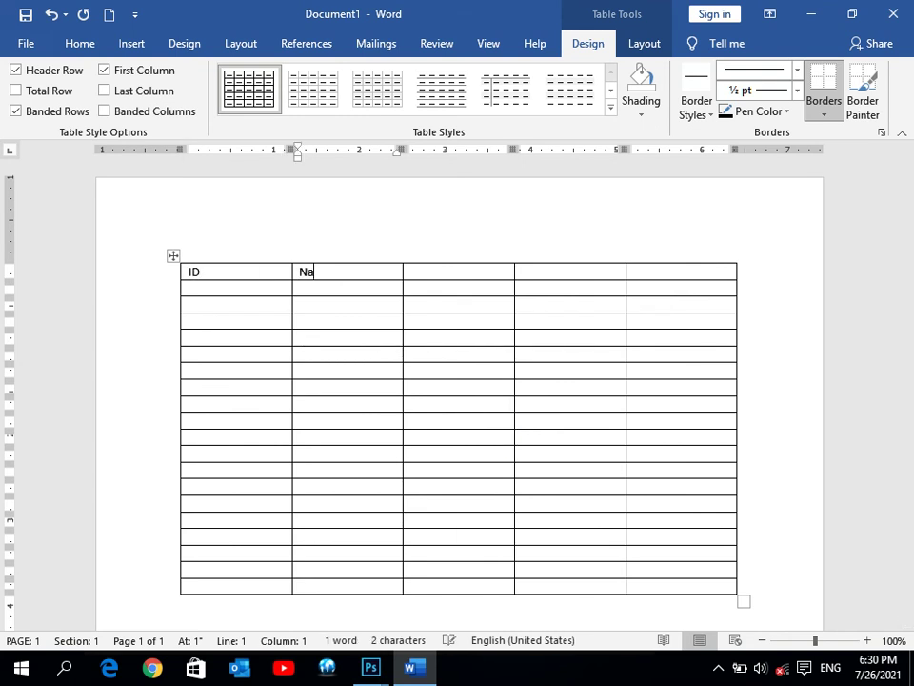
pyautogui.write('me Add')
pyautogui.press('Tab')
pyautogui.write('Dept')
pyautogui.press('Tab')
pyautogui.write('Salary')
# - Fill the first data row with 1, l and IT
pyautogui.press('Down')
pyautogui.press('Left')
pyautogui.press('Left')
pyautogui.press('Left')
pyautogui.press('Left')
pyautogui.write('1')
pyautogui.write('ad')
pyautogui.press('Tab')
pyautogui.write('l')
pyautogui.press('Tab')
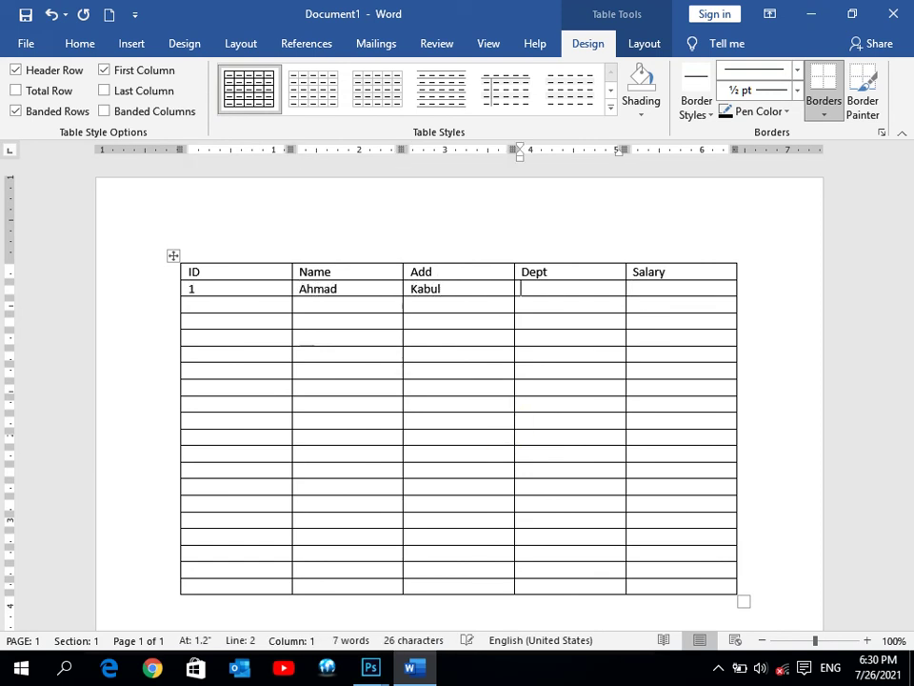
pyautogui.write('IT')
pyautogui.press('Tab')
pyautogui.write('1')
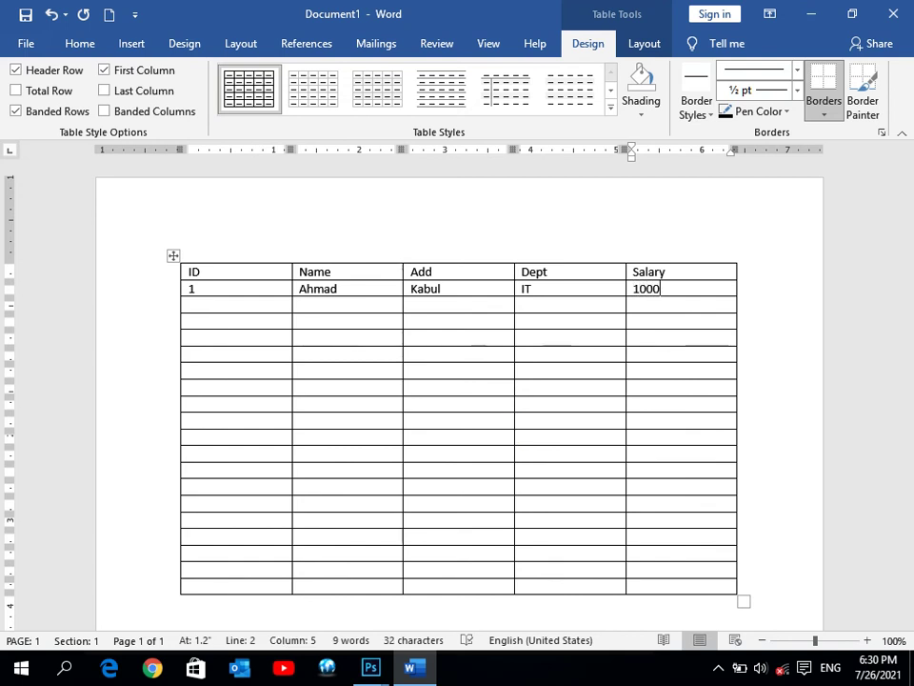
# - AutoFit the table to its contents, then close Word without saving
pyautogui.click(444, 335)
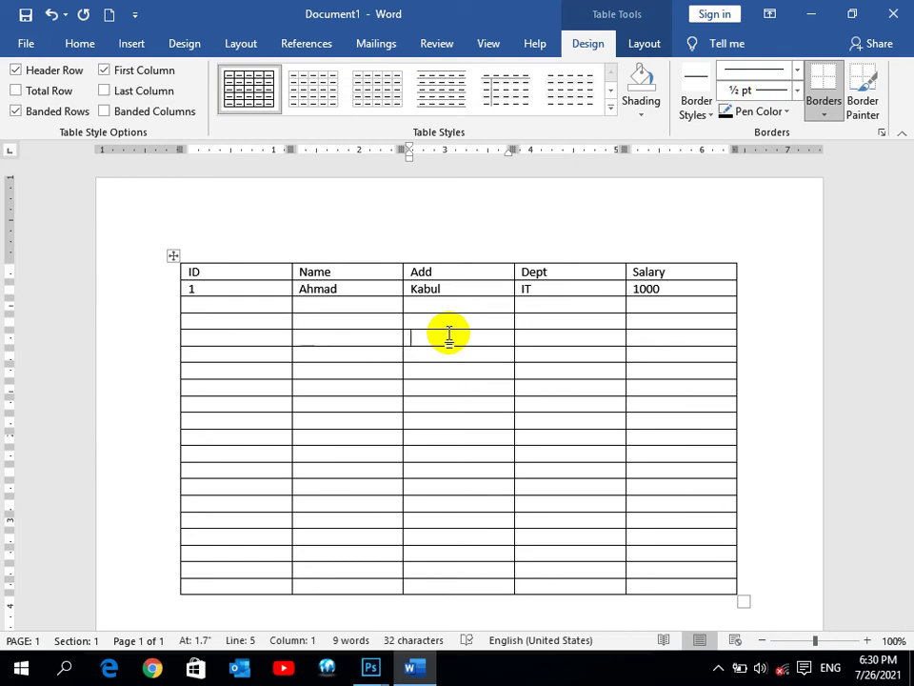
pyautogui.click(646, 44)
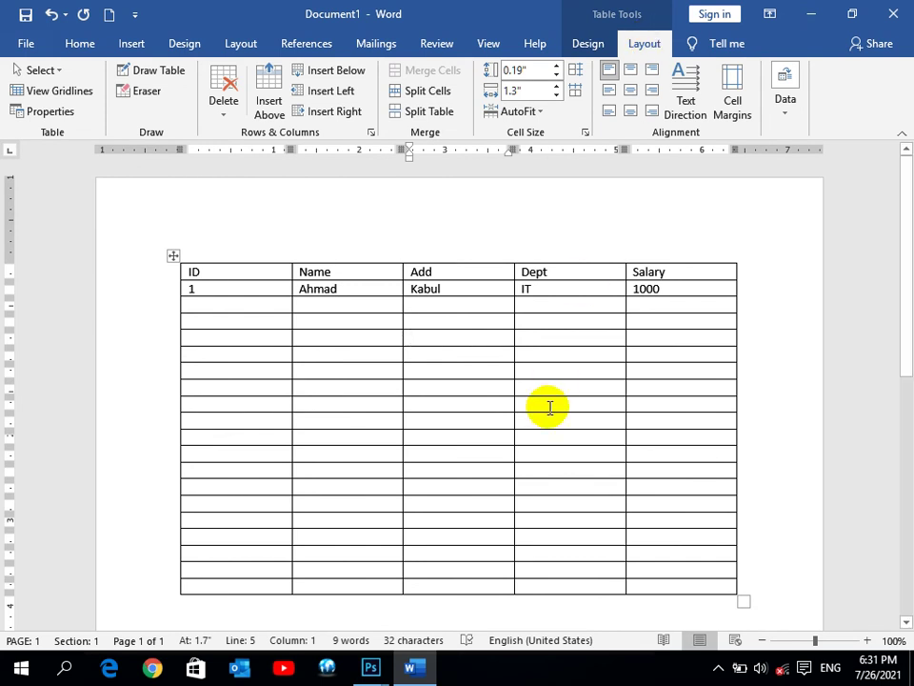
pyautogui.click(527, 113)
pyautogui.click(545, 134)
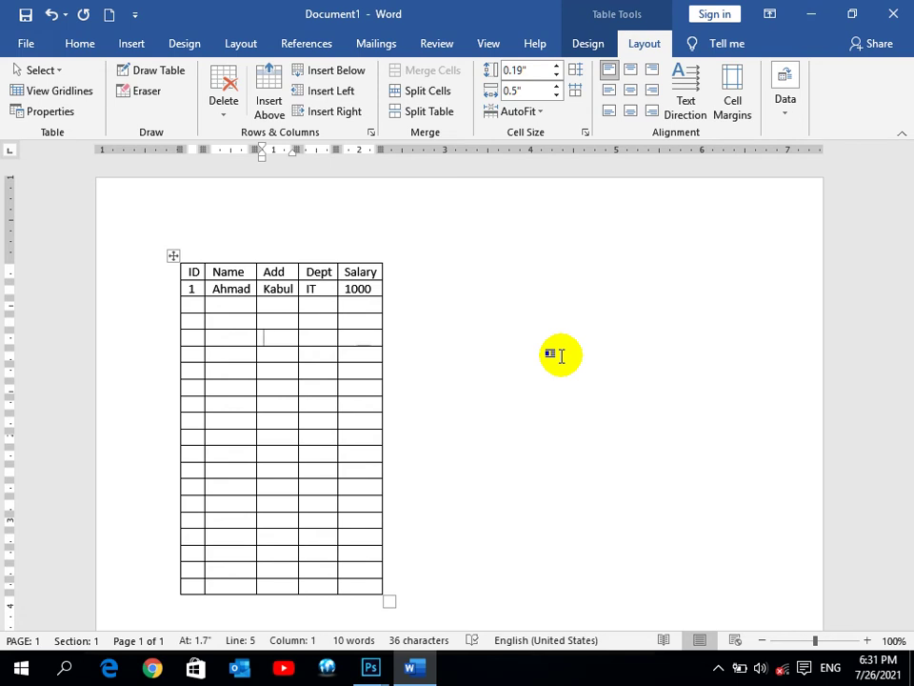
pyautogui.click(894, 14)
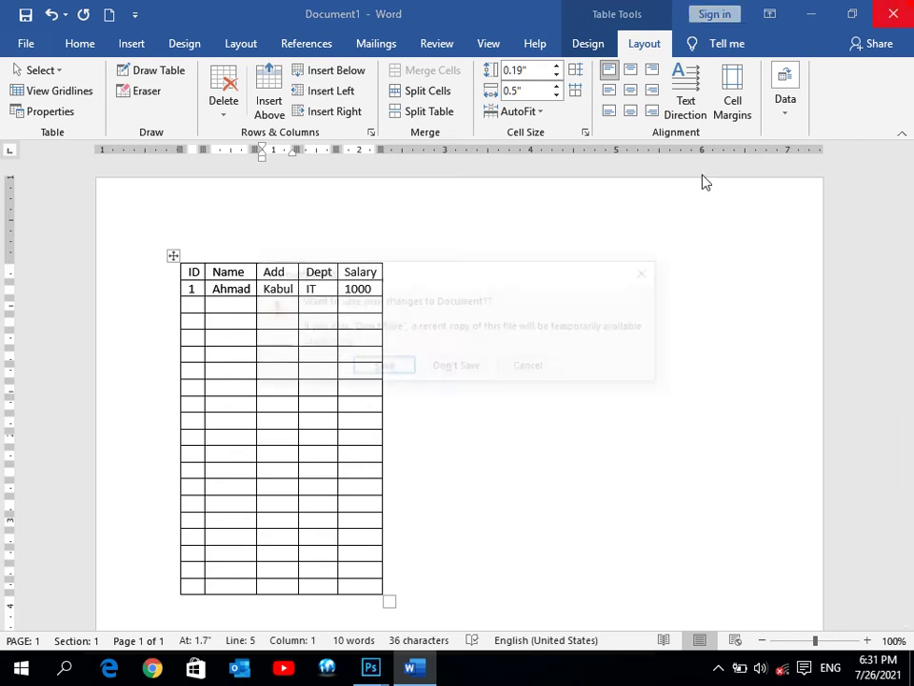
pyautogui.click(465, 371)
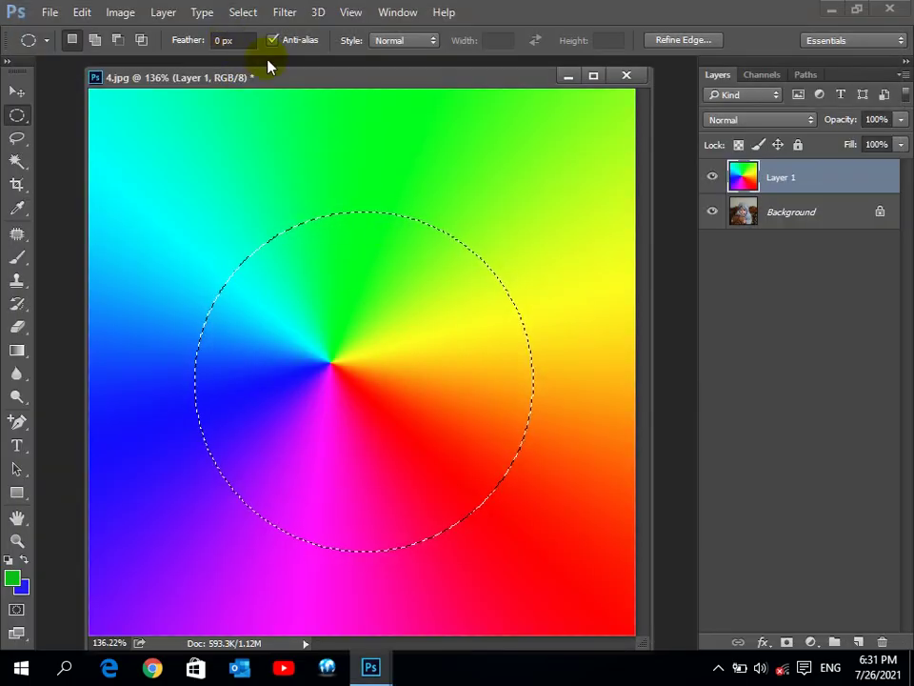
# - Feather the circular selection by 60 px, delete it from the rainbow layer, and deselect
pyautogui.click(243, 13)
pyautogui.moveTo(255, 243)
pyautogui.click(453, 312)
pyautogui.write('60')
pyautogui.press('Return')
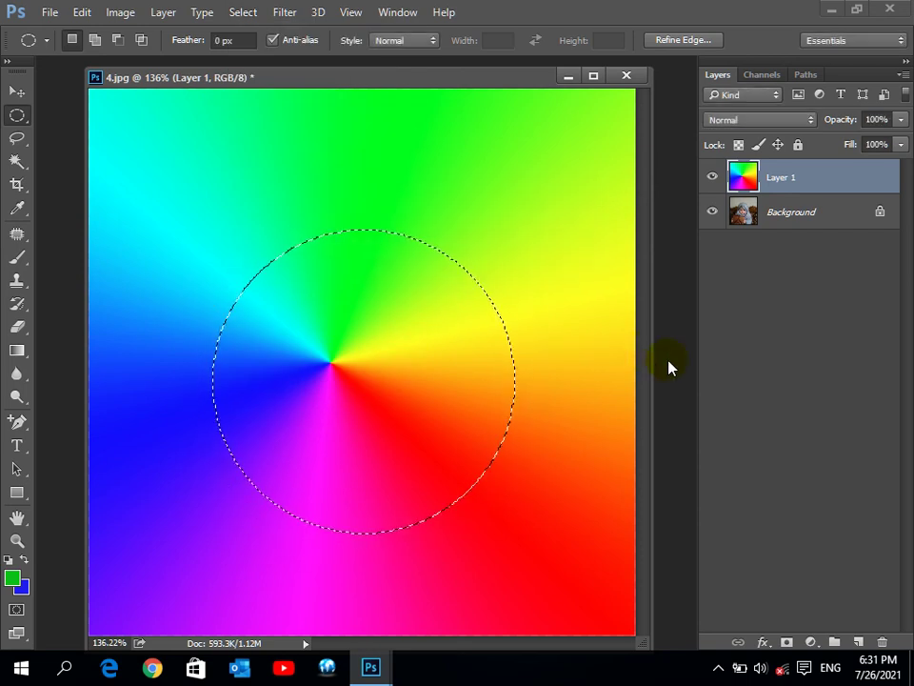
pyautogui.press('Delete')
pyautogui.hotkey('ctrl', 'd')
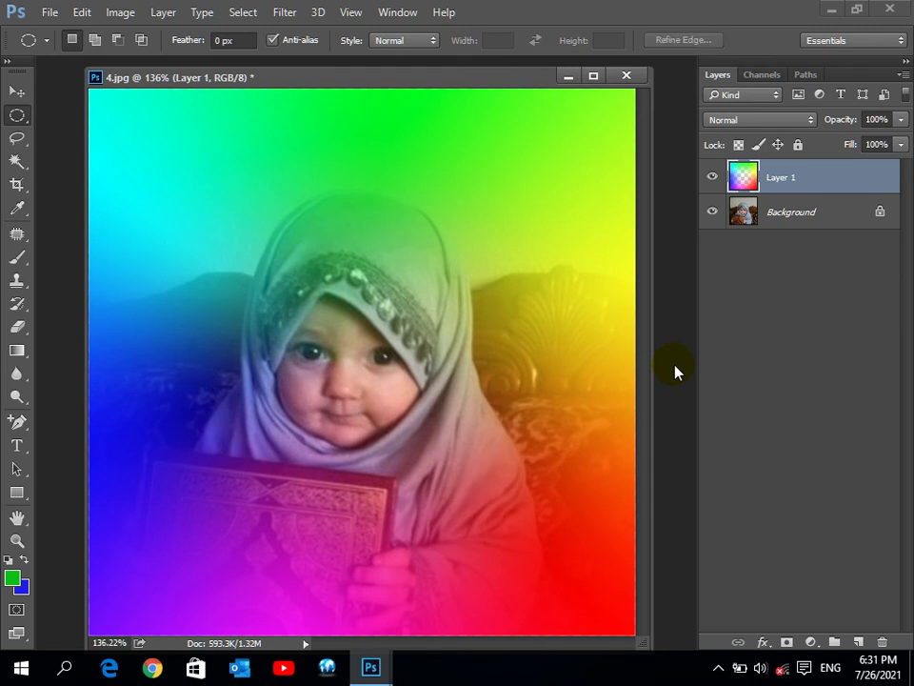
pyautogui.click(240, 40)
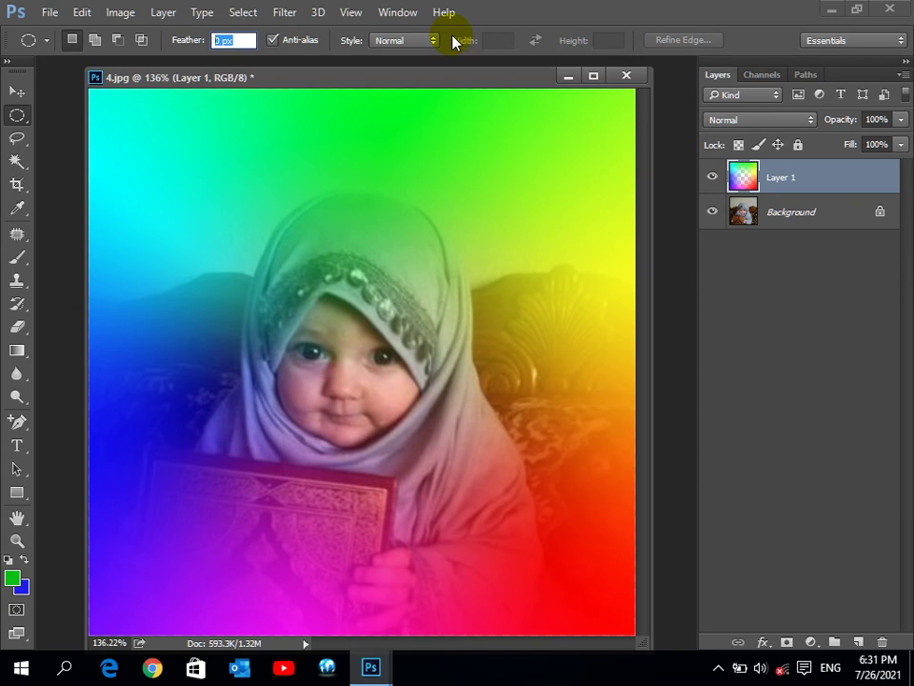
pyautogui.click(16, 90)
pyautogui.click(340, 301)
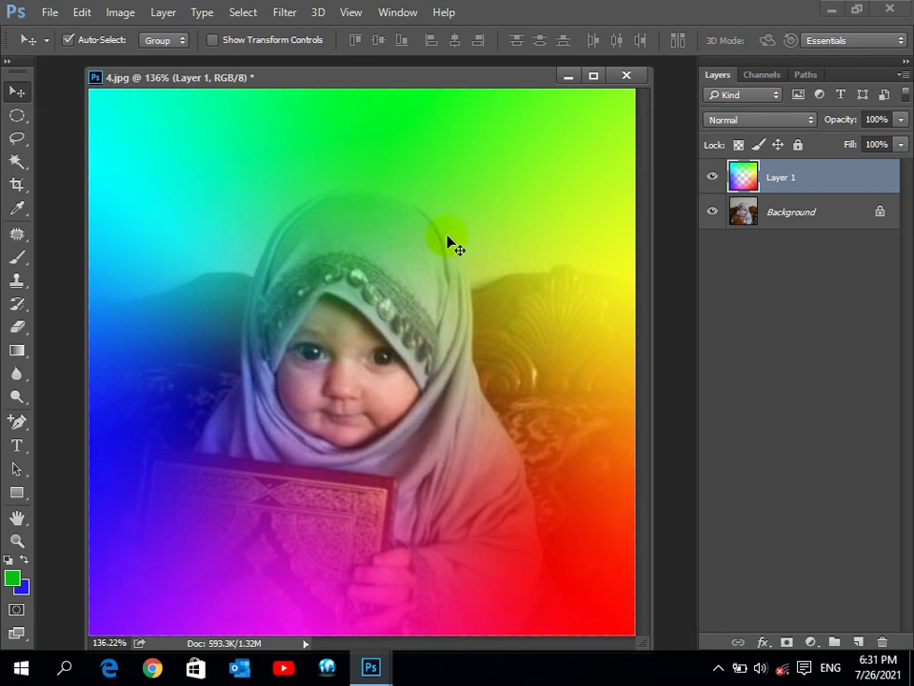
# - Cycle through the Marquee, Lasso and Move tools while nudging the document window, then bring up the File menu
pyautogui.moveTo(429, 86); pyautogui.dragTo(435, 83)
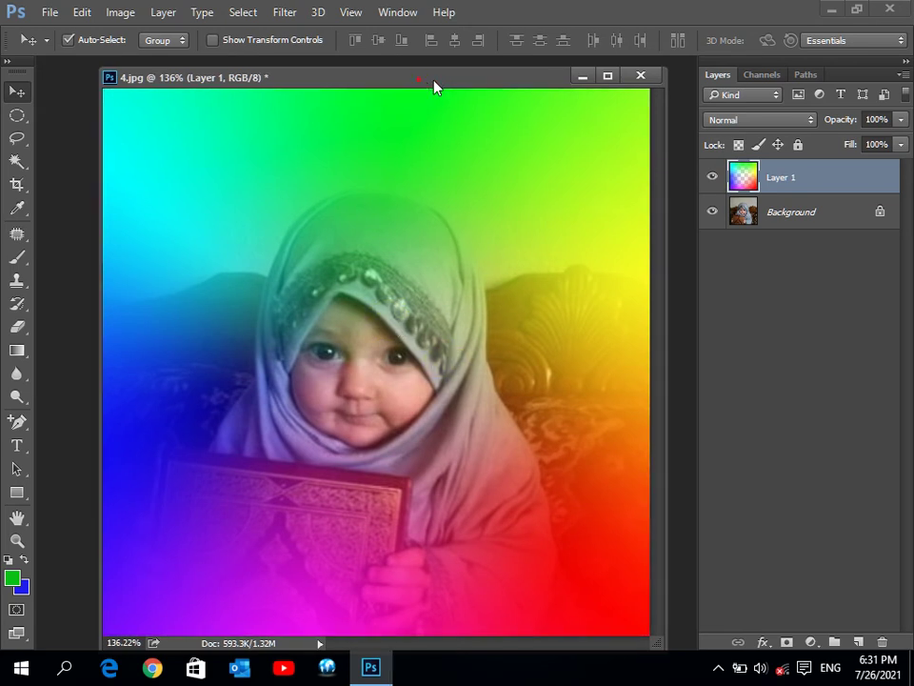
pyautogui.click(18, 114)
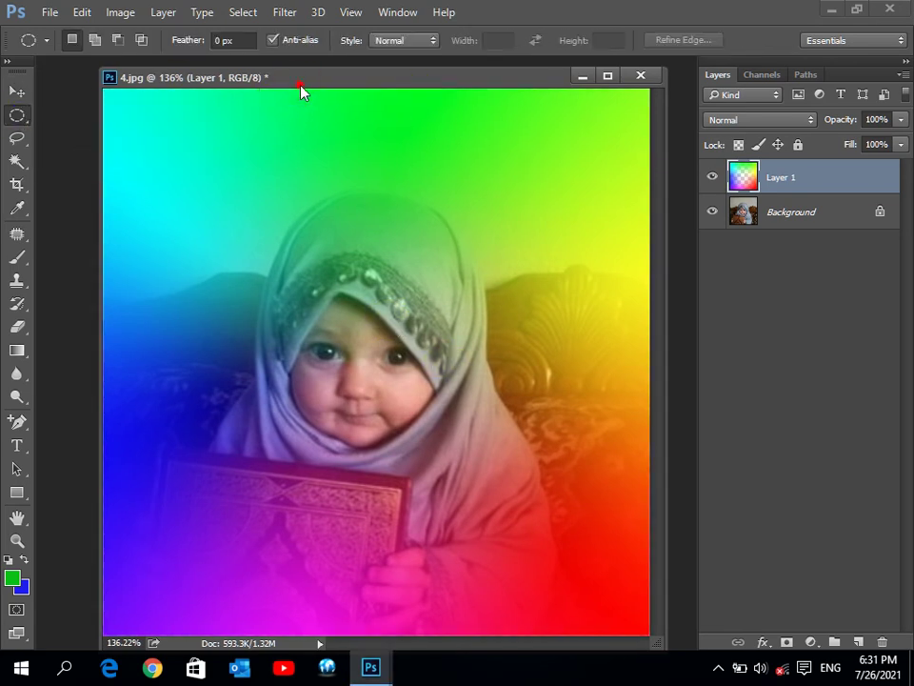
pyautogui.click(18, 139)
pyautogui.rightClick(18, 139)
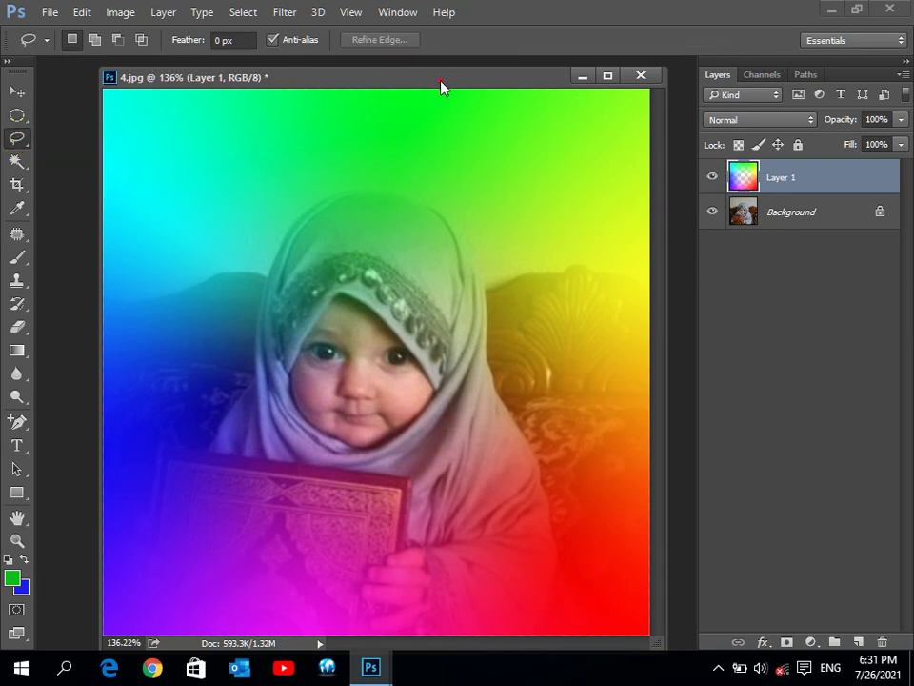
pyautogui.moveTo(440, 83); pyautogui.dragTo(454, 91)
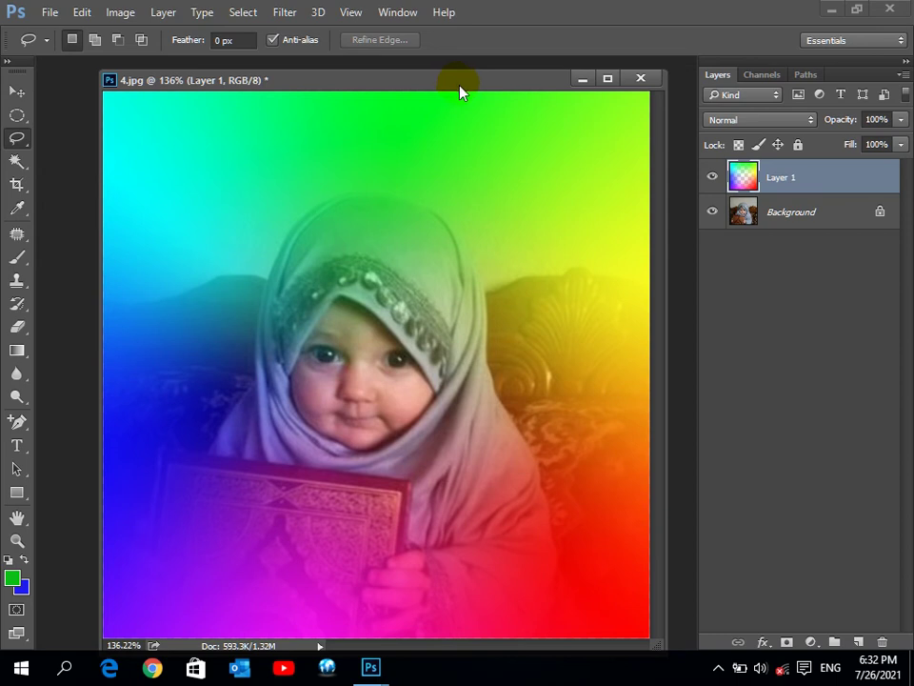
pyautogui.moveTo(410, 95); pyautogui.dragTo(392, 94)
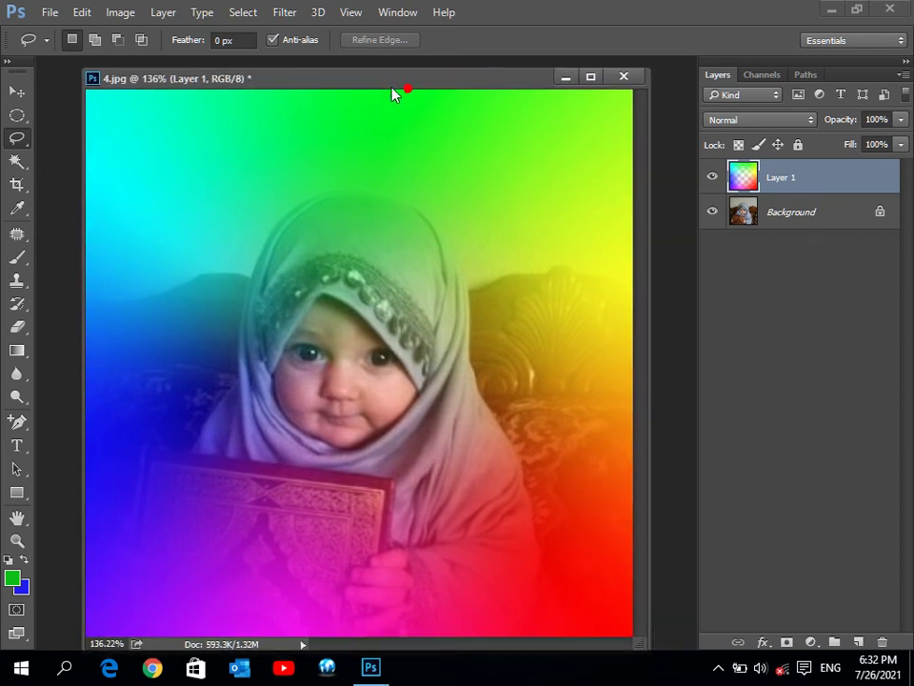
pyautogui.click(19, 94)
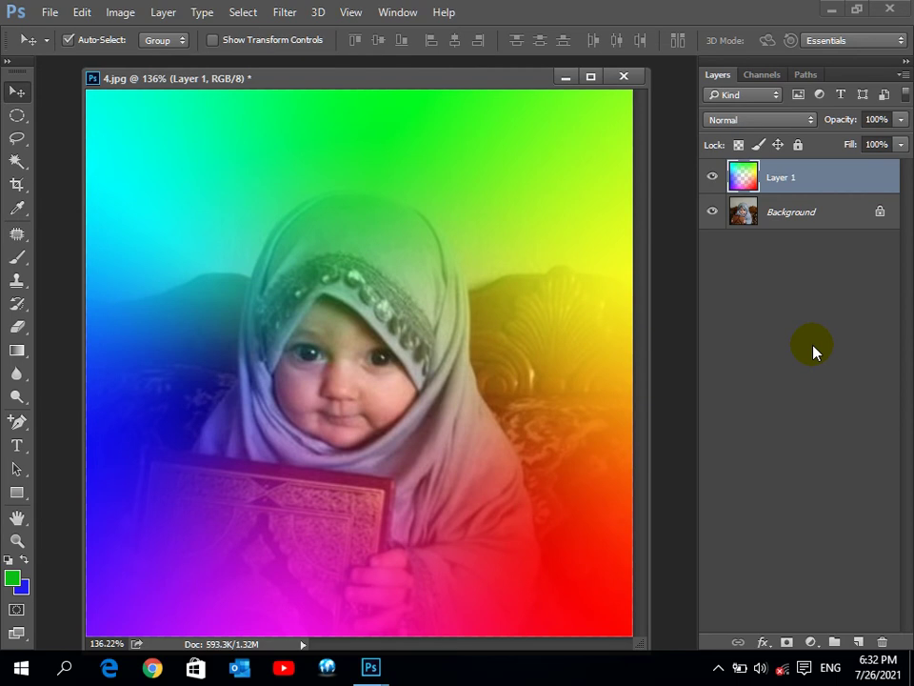
pyautogui.click(49, 12)
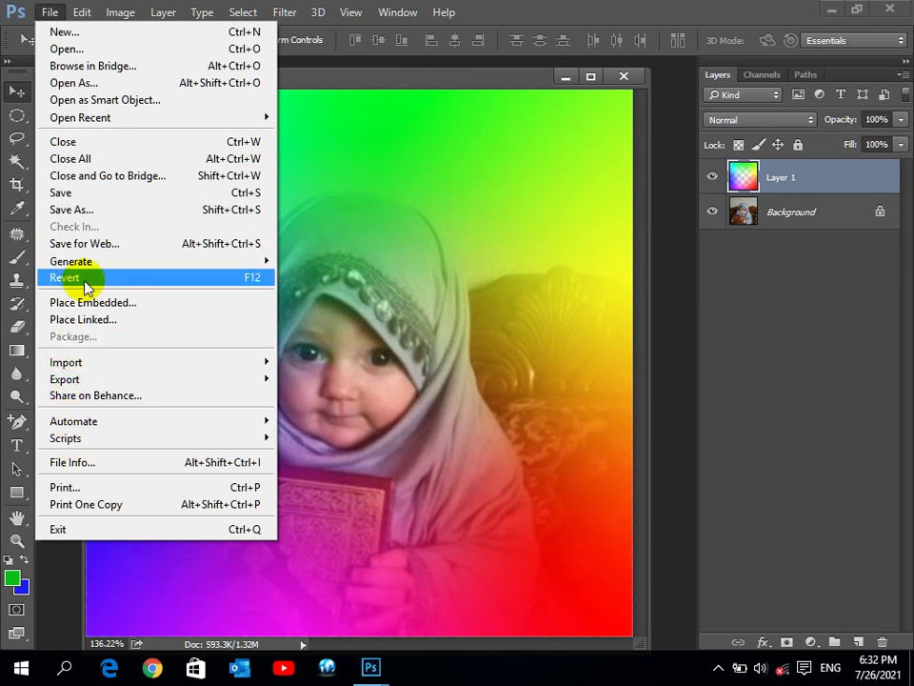
# - Revert the image to the original photo and pick the plain Lasso tool
pyautogui.click(235, 277)
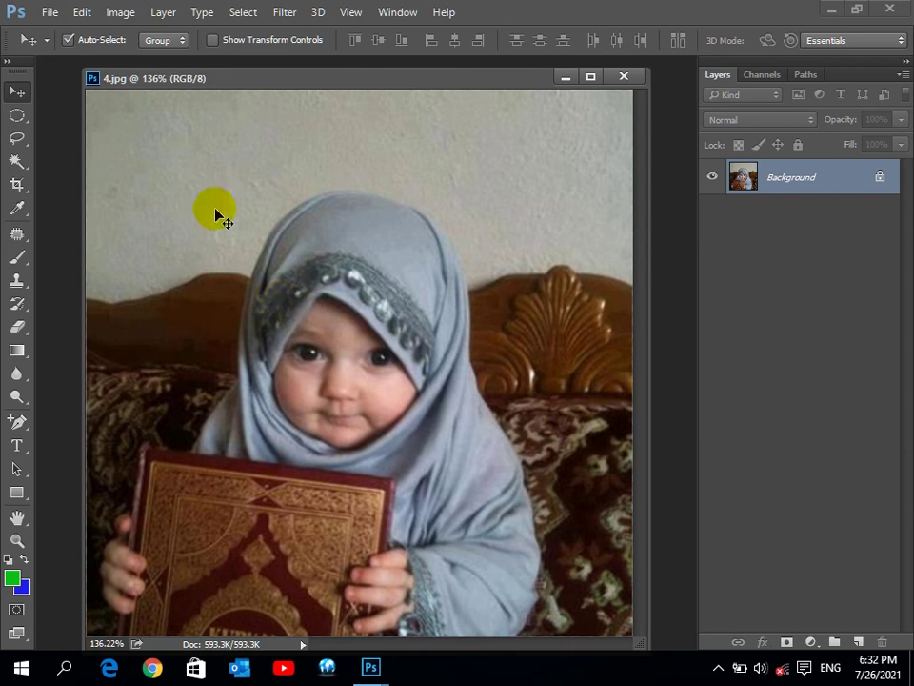
pyautogui.click(16, 115)
pyautogui.click(17, 138)
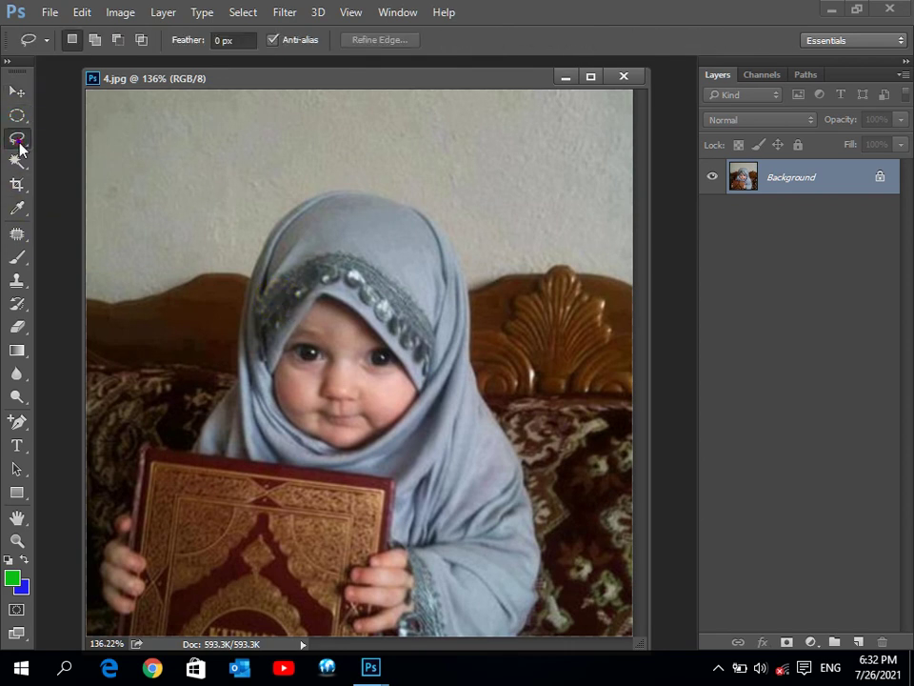
pyautogui.rightClick(16, 139)
pyautogui.click(81, 139)
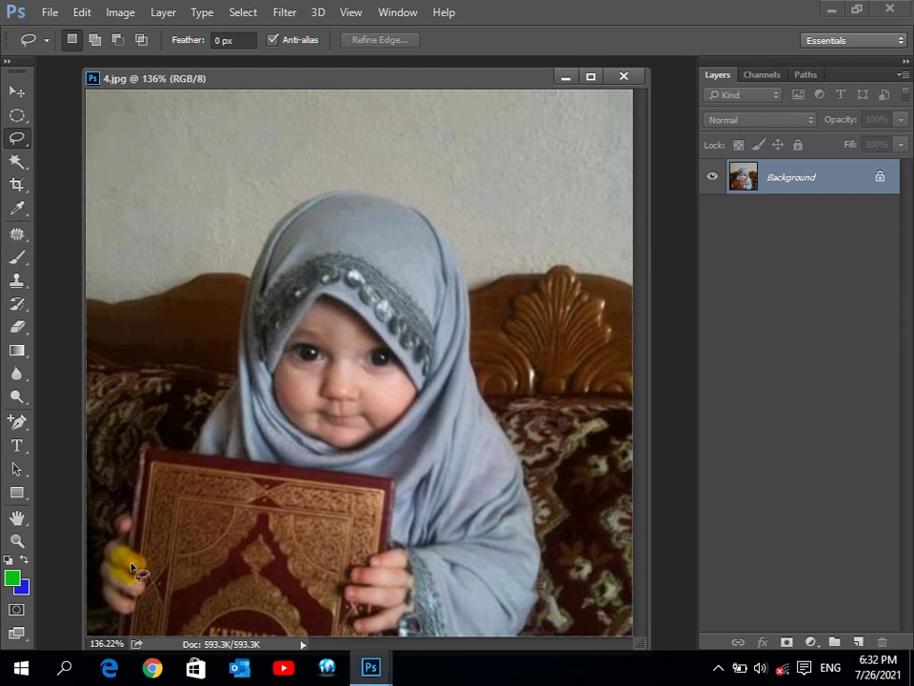
# - Trace a freehand selection around the child's hijab and the book
pyautogui.moveTo(221, 419); pyautogui.dragTo(204, 434)
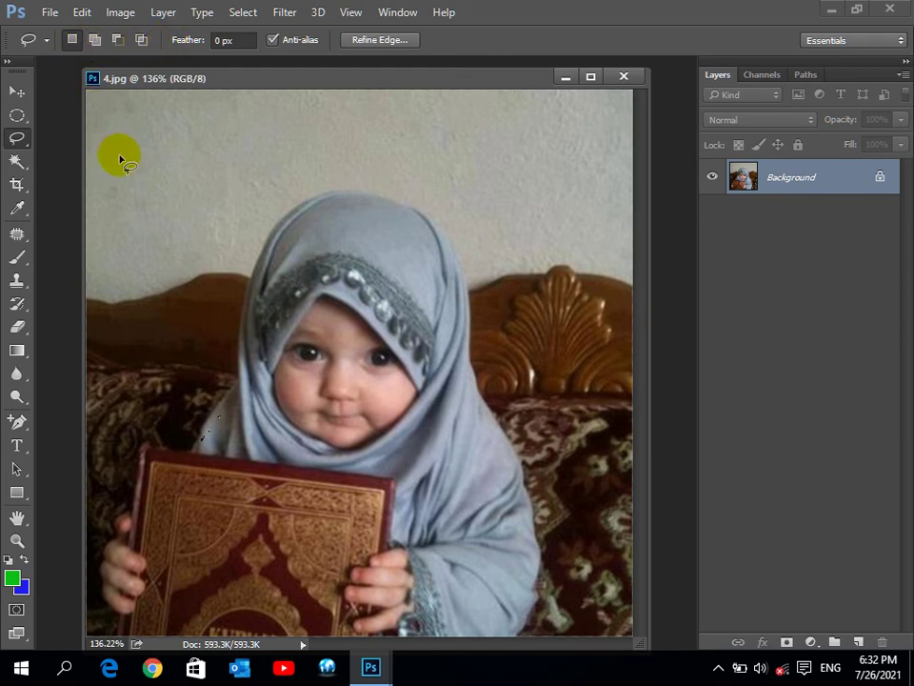
pyautogui.click(204, 437)
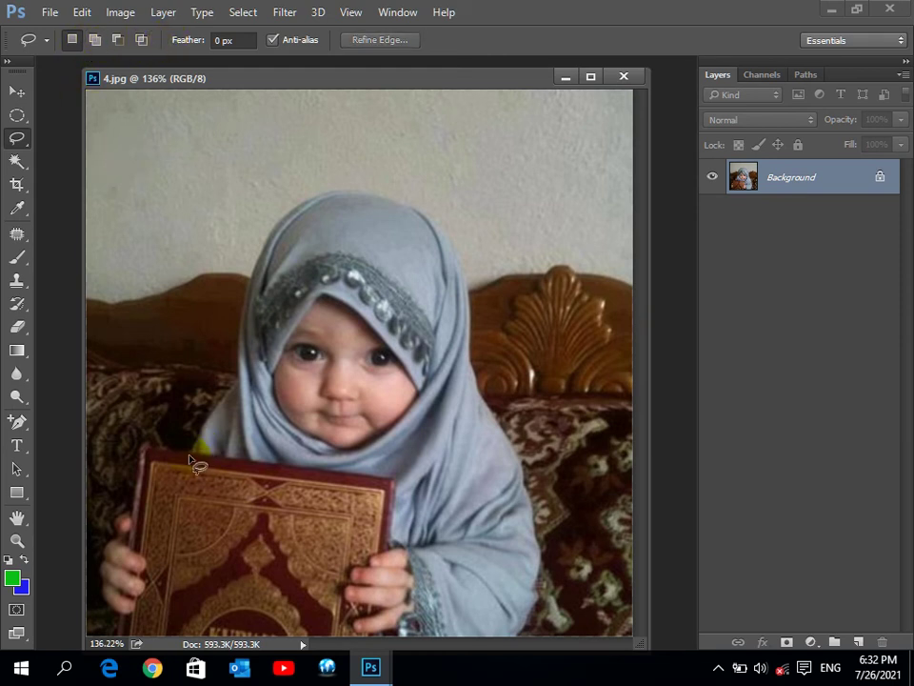
pyautogui.moveTo(195, 447); pyautogui.dragTo(253, 273)
pyautogui.moveTo(271, 233)
pyautogui.mouseDown()
pyautogui.moveTo(394, 202)
pyautogui.moveTo(483, 393)
pyautogui.moveTo(524, 626)
pyautogui.moveTo(98, 581)
pyautogui.moveTo(133, 444)
pyautogui.moveTo(200, 454)
pyautogui.mouseUp()
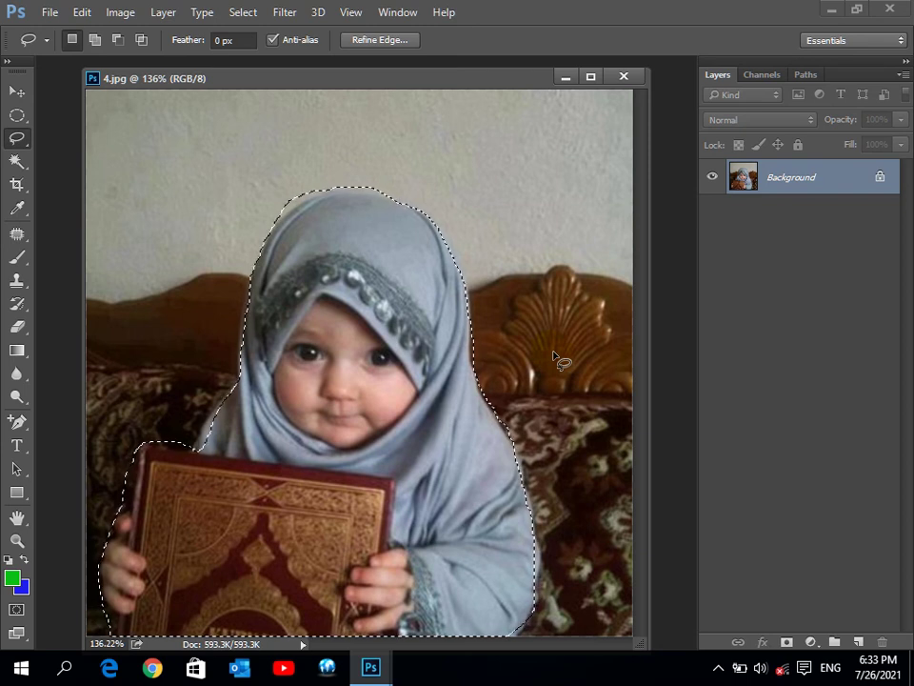
pyautogui.moveTo(454, 346); pyautogui.dragTo(462, 338)
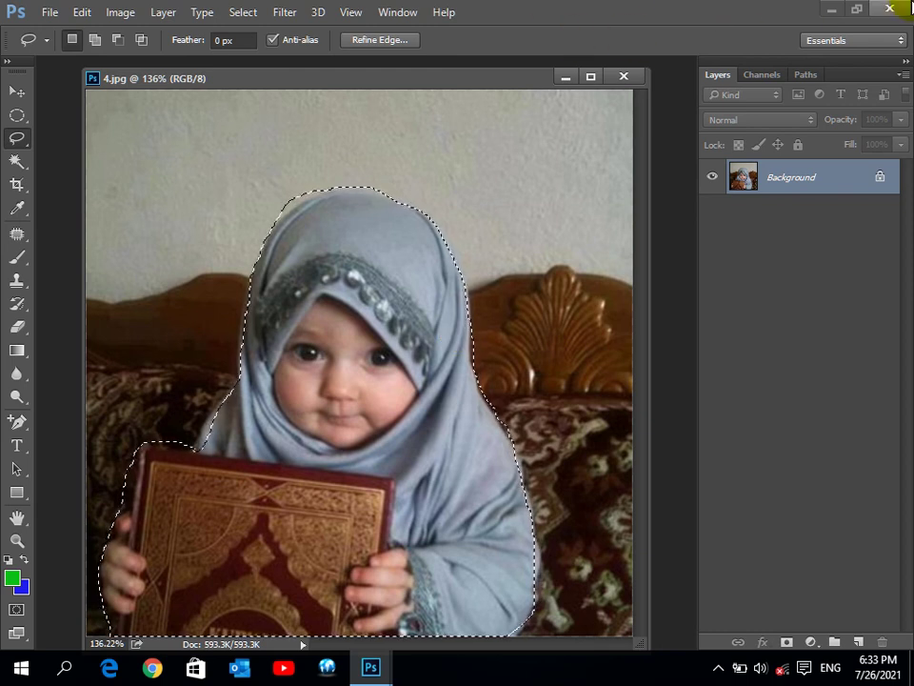
# - Close Photoshop and relaunch it from a Windows search for 'adobe'
pyautogui.click(905, 8)
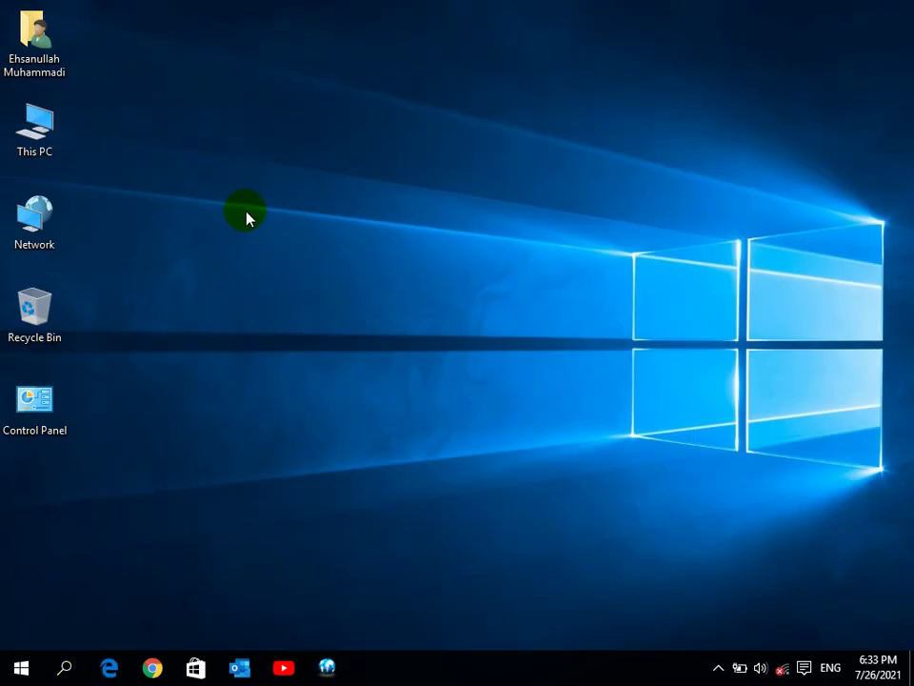
pyautogui.press('super')
pyautogui.write('adobe')
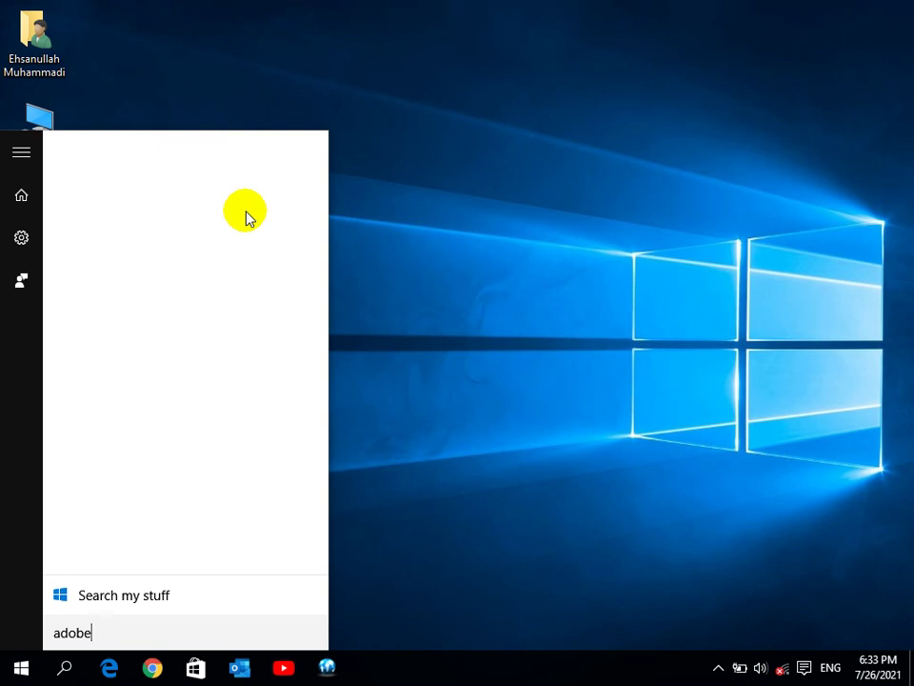
pyautogui.click(215, 238)
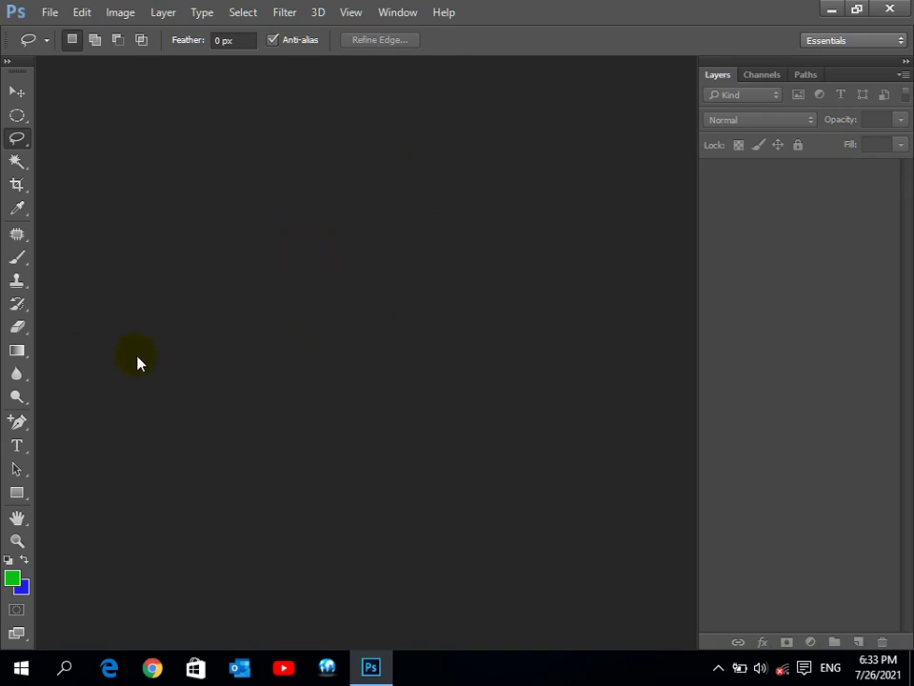
# - Open the photo 6.jpg and select the Polygonal Lasso tool
pyautogui.click(386, 671)
pyautogui.click(386, 671)
pyautogui.click(291, 261)
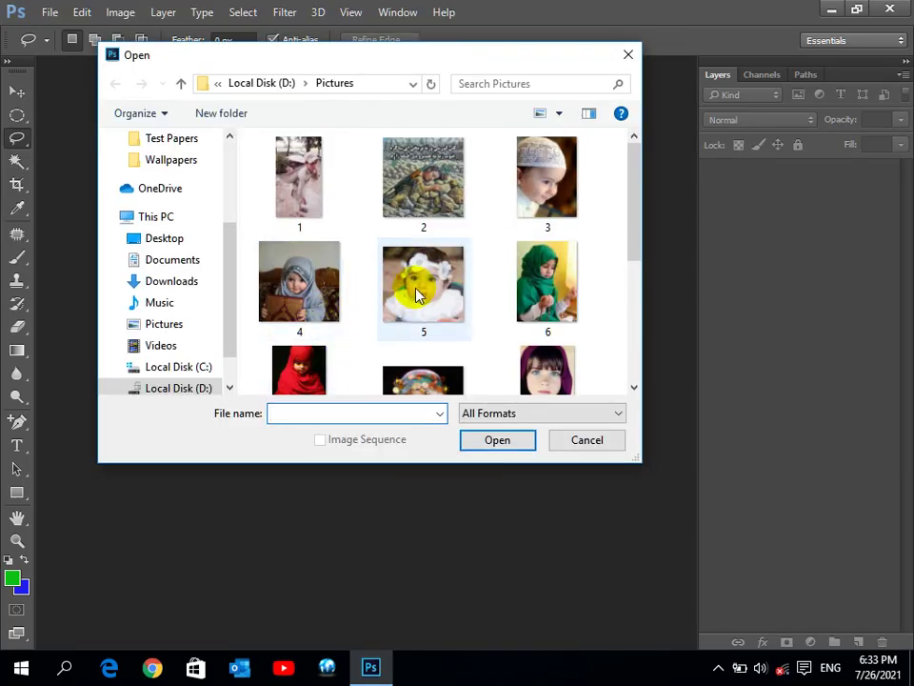
pyautogui.click(547, 291)
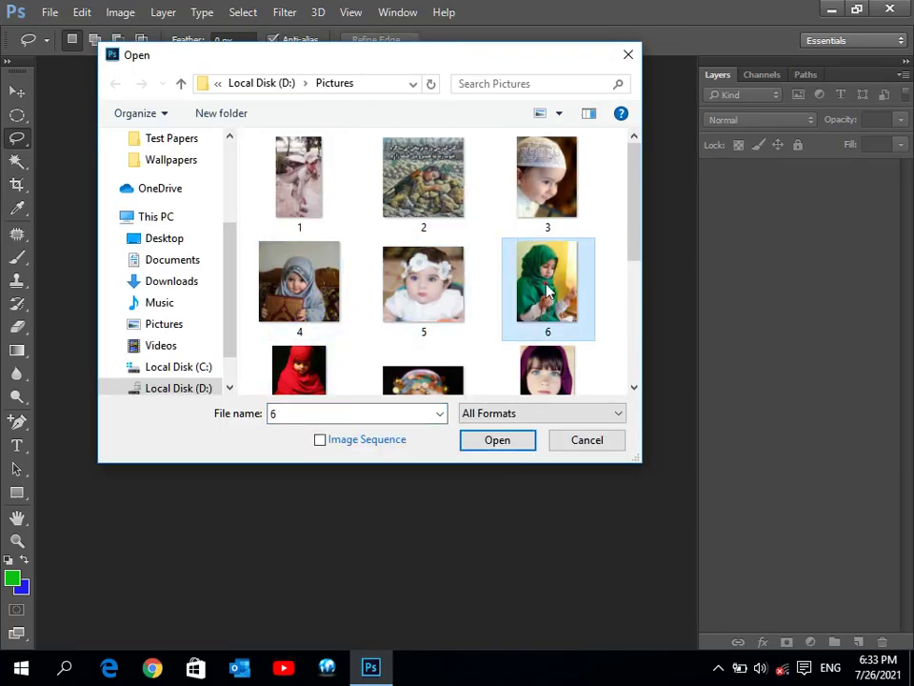
pyautogui.click(497, 439)
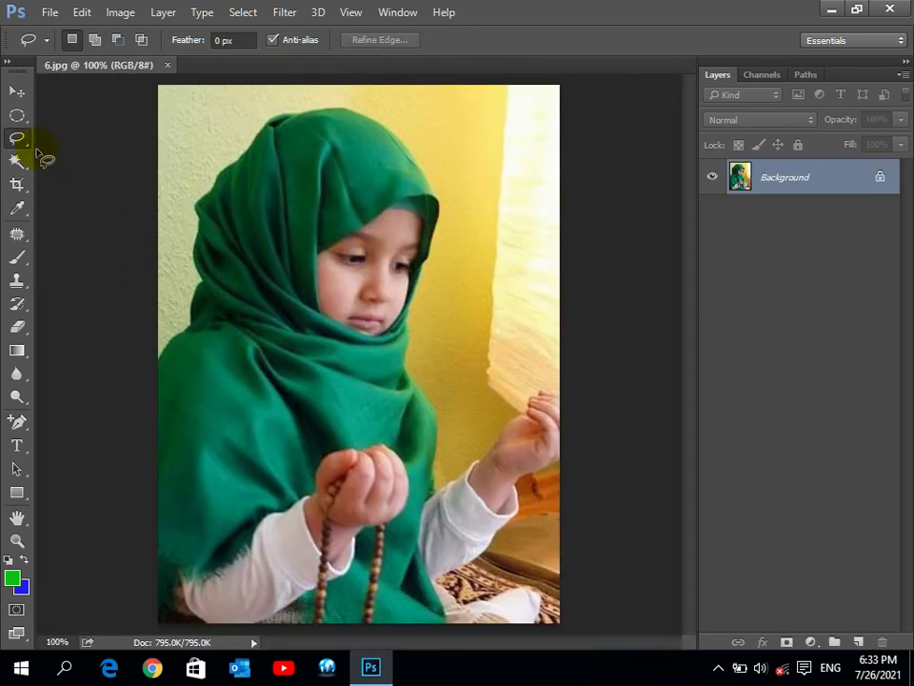
pyautogui.rightClick(21, 143)
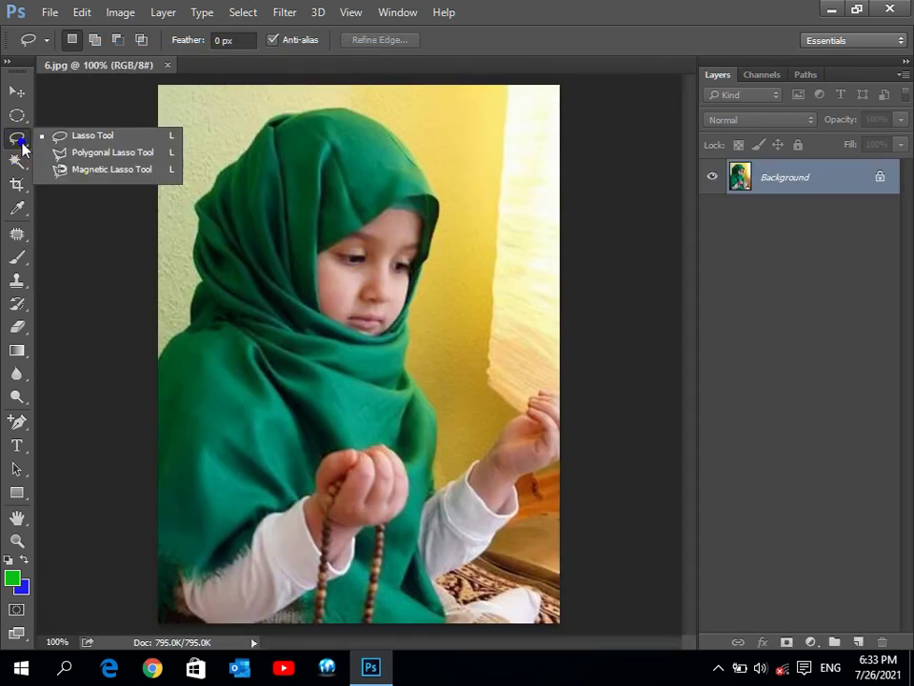
pyautogui.click(100, 153)
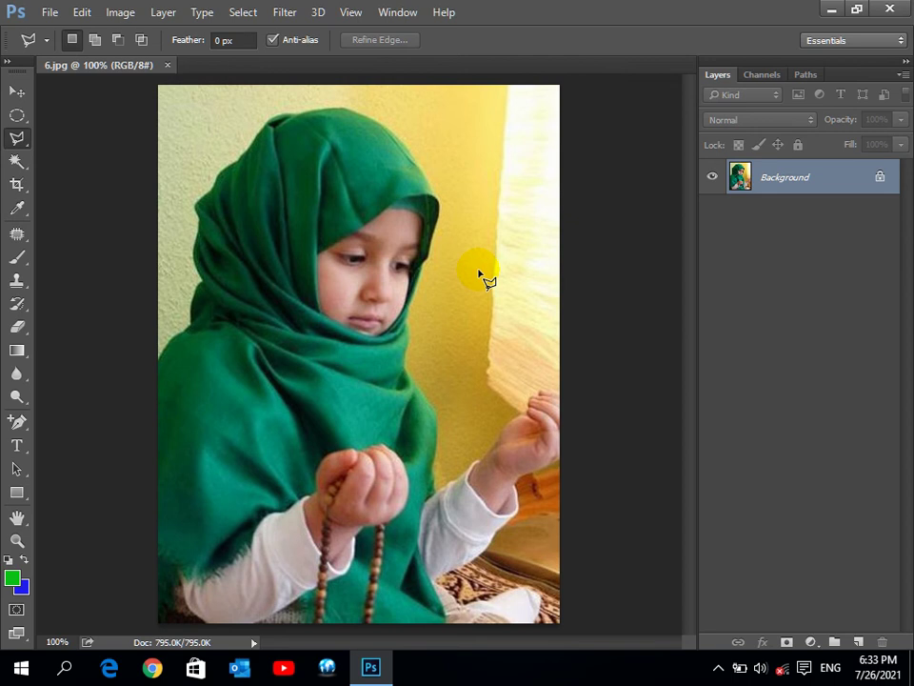
# - Float 6.jpg in its own widened window and zoom in closely on the girl's face
pyautogui.moveTo(119, 66); pyautogui.dragTo(141, 91)
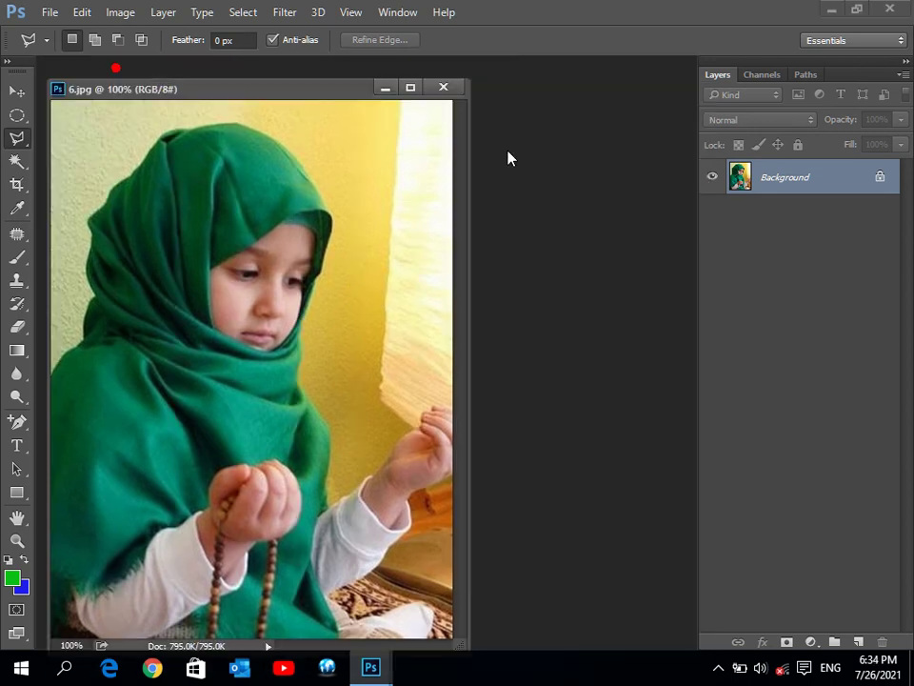
pyautogui.moveTo(305, 90); pyautogui.dragTo(405, 84)
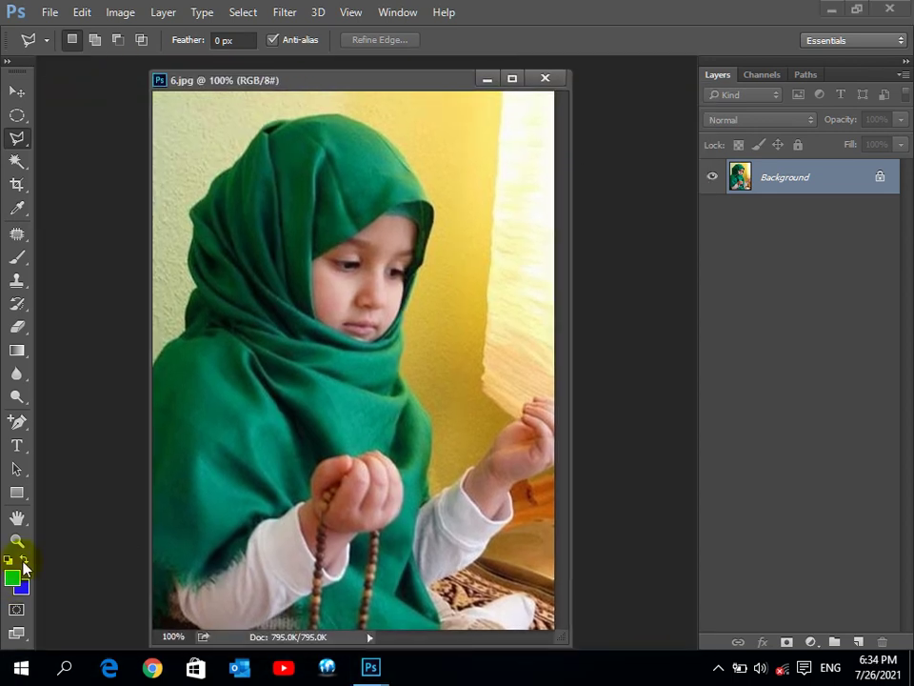
pyautogui.click(17, 540)
pyautogui.click(298, 279)
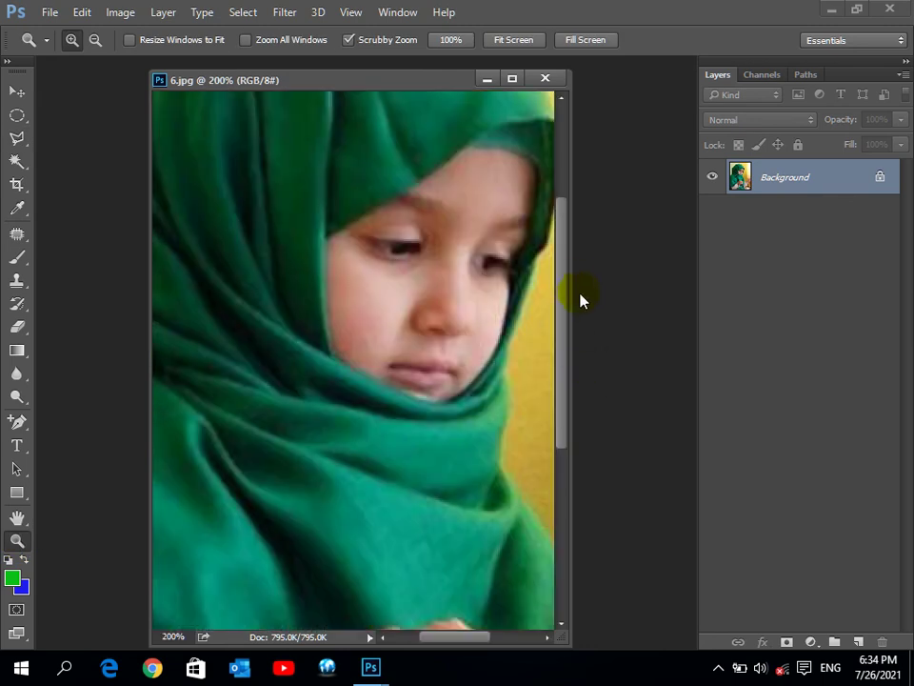
pyautogui.moveTo(569, 278); pyautogui.dragTo(661, 288)
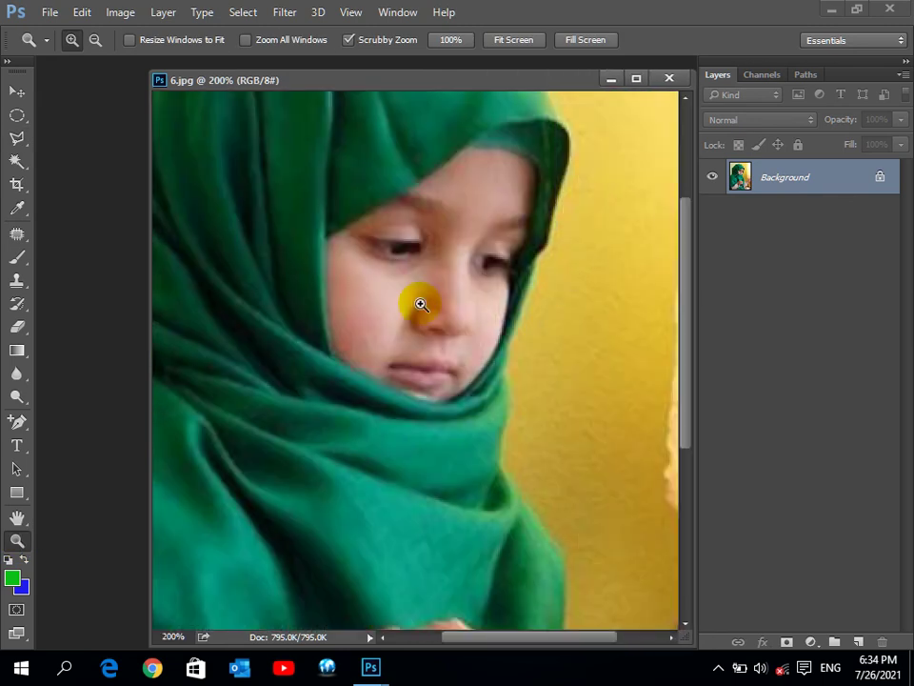
pyautogui.click(496, 305)
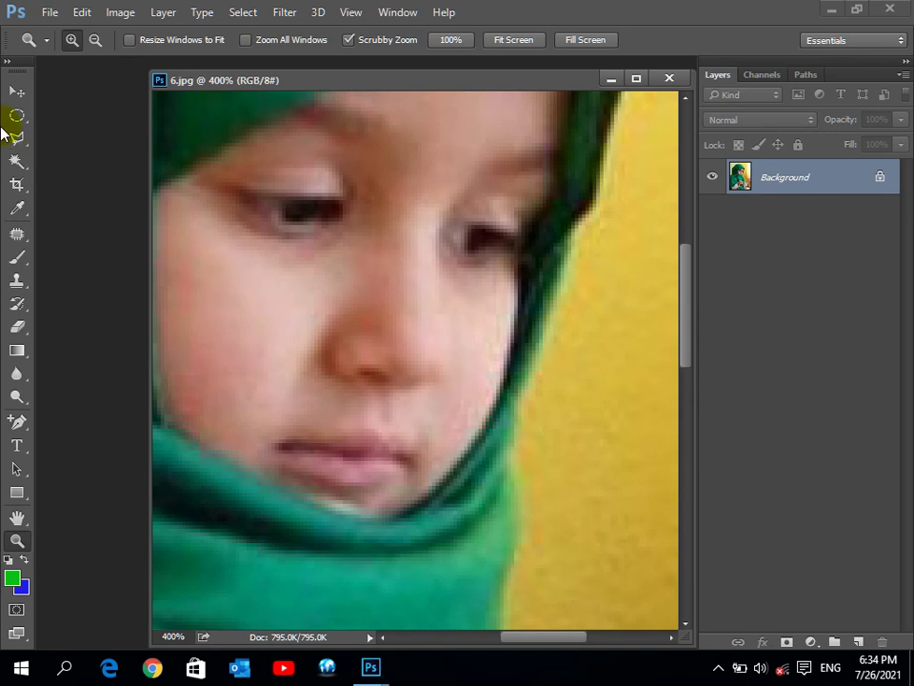
pyautogui.click(16, 138)
# - Start the polygonal outline beside the chin and run it up the hijab edge
pyautogui.click(122, 154)
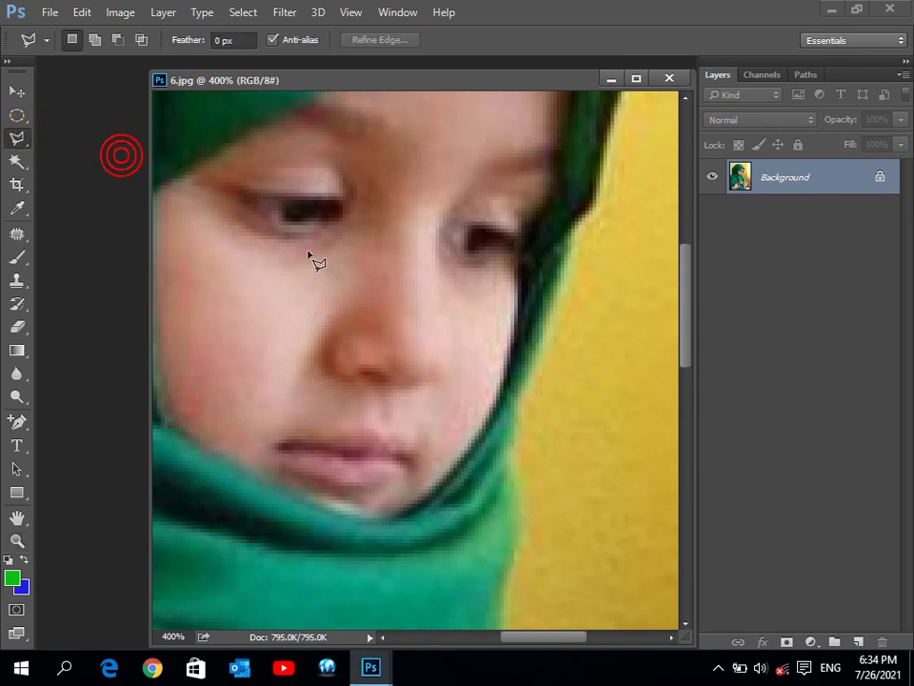
pyautogui.click(525, 393)
pyautogui.click(549, 309)
pyautogui.click(566, 246)
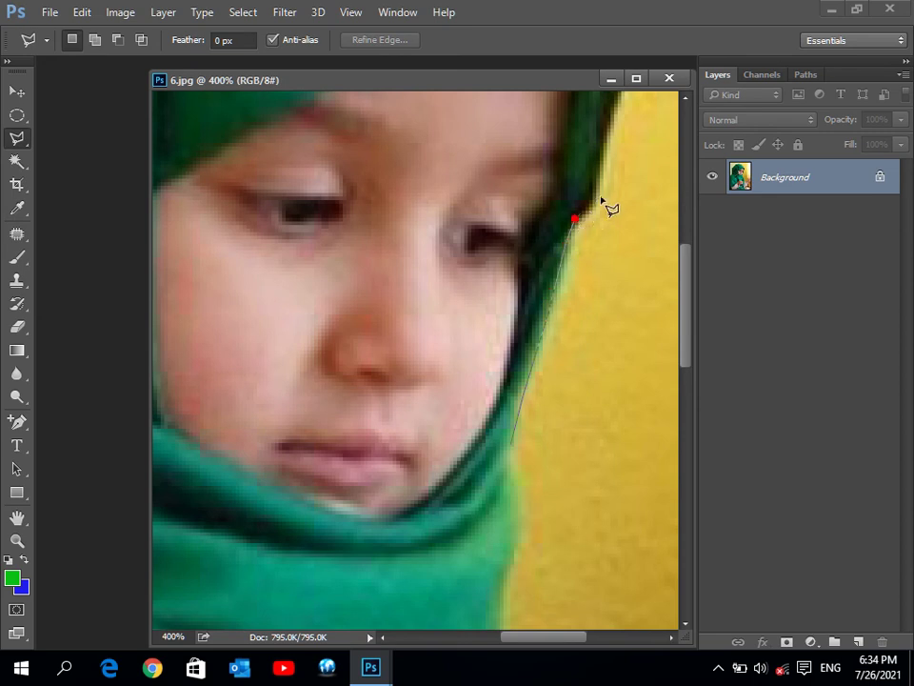
pyautogui.click(589, 212)
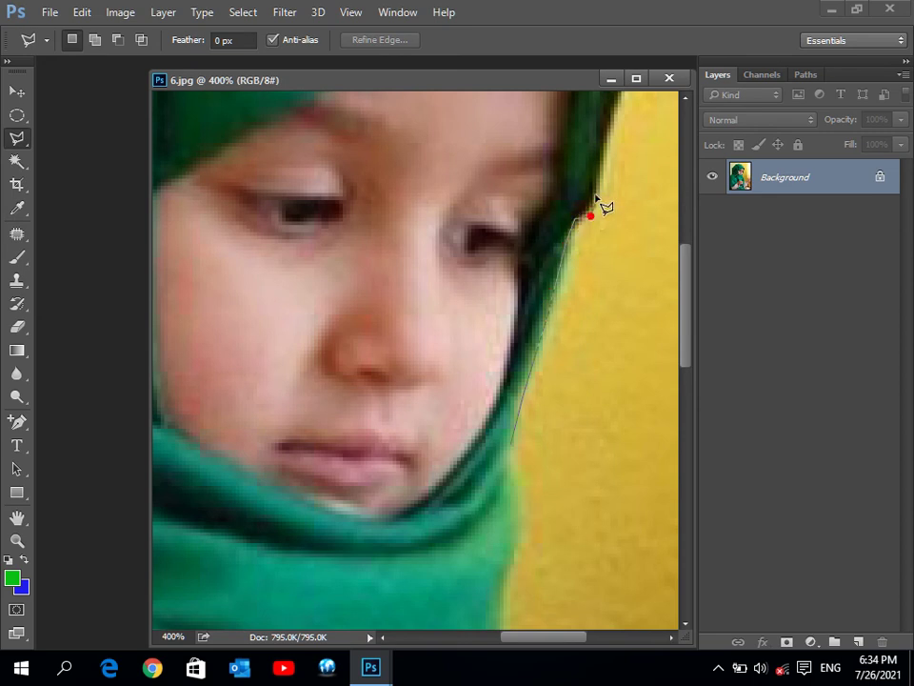
pyautogui.click(616, 103)
pyautogui.moveTo(516, 190)
pyautogui.mouseDown()
pyautogui.moveTo(480, 445)
pyautogui.moveTo(561, 272)
pyautogui.moveTo(530, 296)
pyautogui.moveTo(363, 277)
pyautogui.moveTo(443, 302)
pyautogui.moveTo(435, 436)
pyautogui.moveTo(452, 540)
pyautogui.mouseUp()
pyautogui.click(513, 600)
# - Add points across the hood, removing misplaced ones with Backspace
pyautogui.click(555, 423)
pyautogui.click(298, 402)
pyautogui.click(432, 316)
pyautogui.click(376, 168)
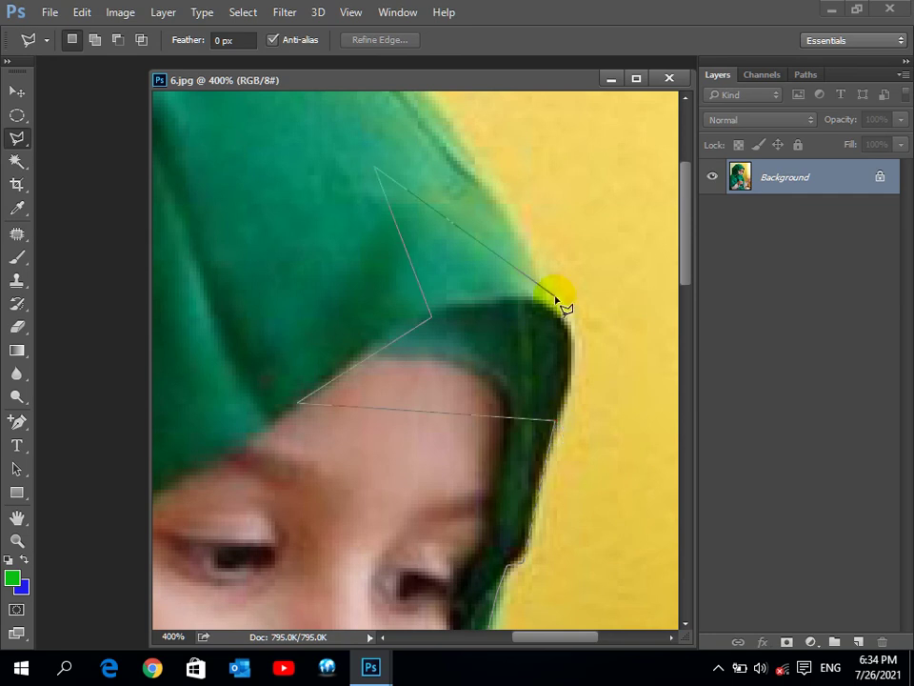
pyautogui.press('BackSpace')
pyautogui.press('BackSpace')
pyautogui.press('BackSpace')
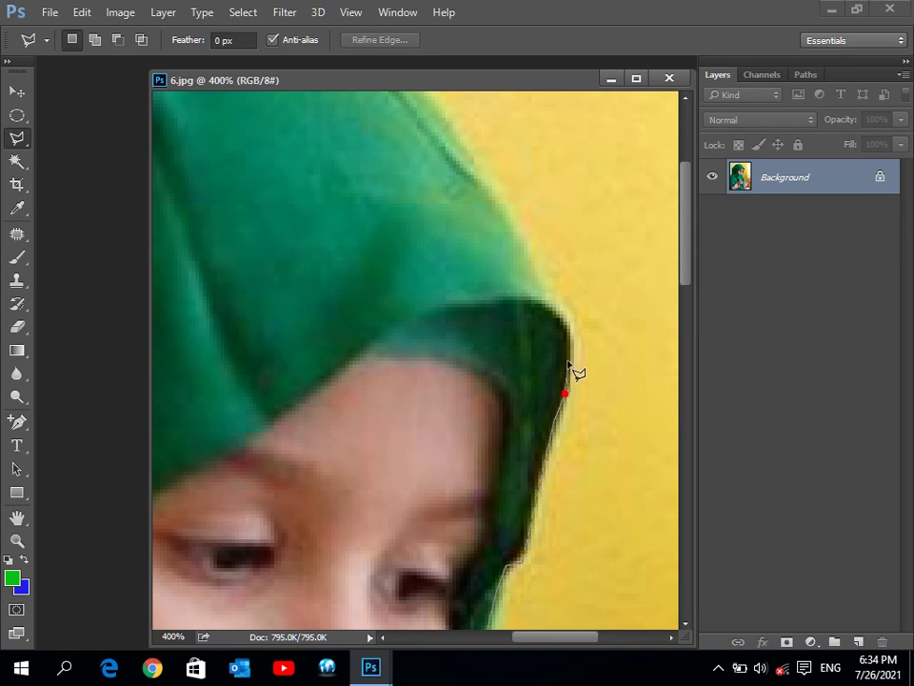
pyautogui.click(556, 307)
pyautogui.click(535, 274)
pyautogui.click(482, 189)
# - Continue the outline along the top edge of the hood
pyautogui.moveTo(444, 123); pyautogui.dragTo(613, 318)
pyautogui.click(589, 293)
pyautogui.click(525, 222)
pyautogui.click(449, 180)
pyautogui.click(353, 149)
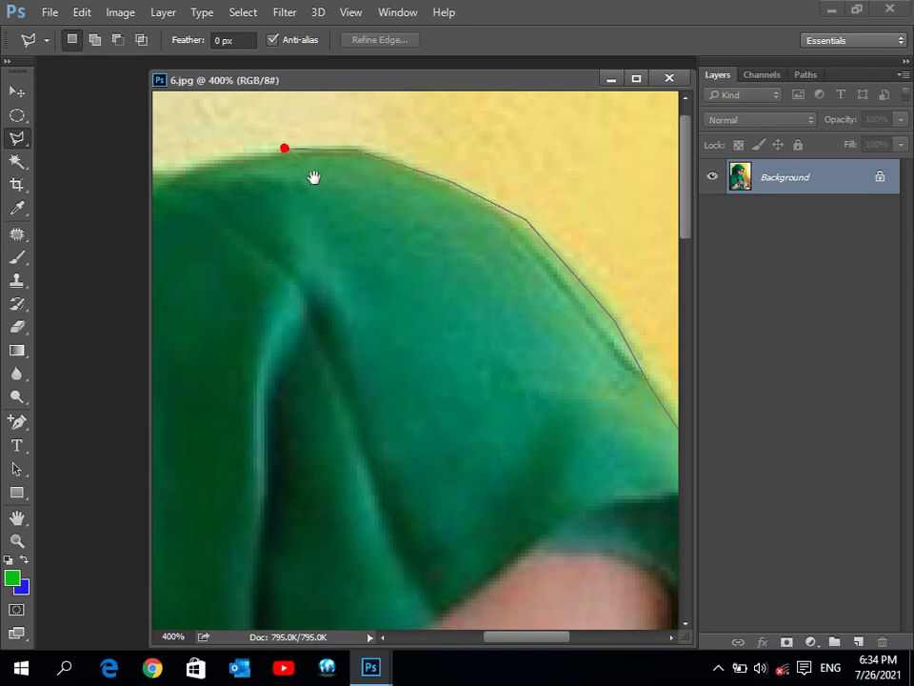
pyautogui.moveTo(313, 177); pyautogui.dragTo(449, 200)
pyautogui.click(384, 177)
pyautogui.click(344, 191)
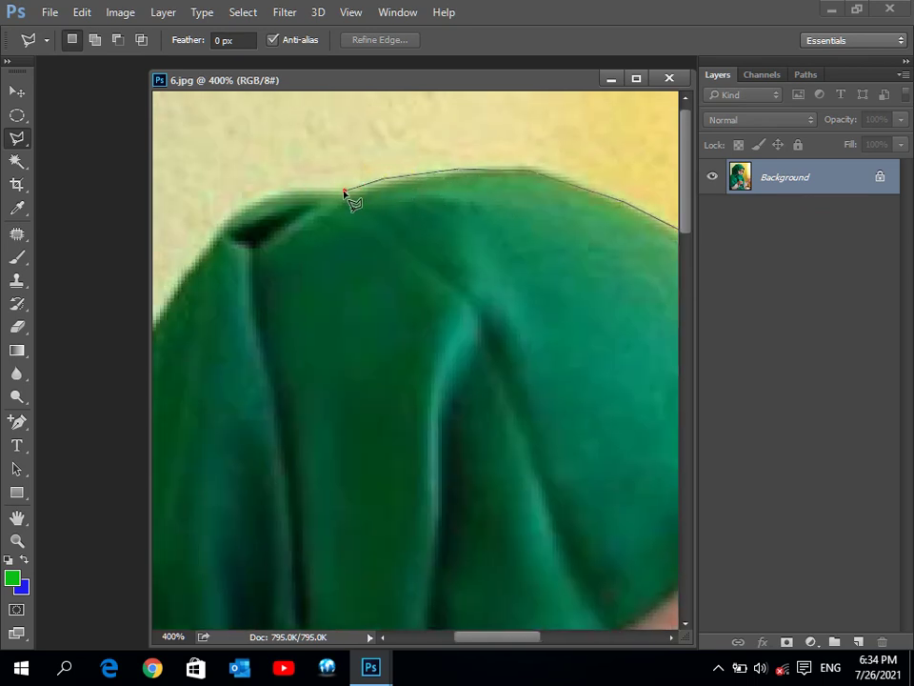
pyautogui.click(238, 217)
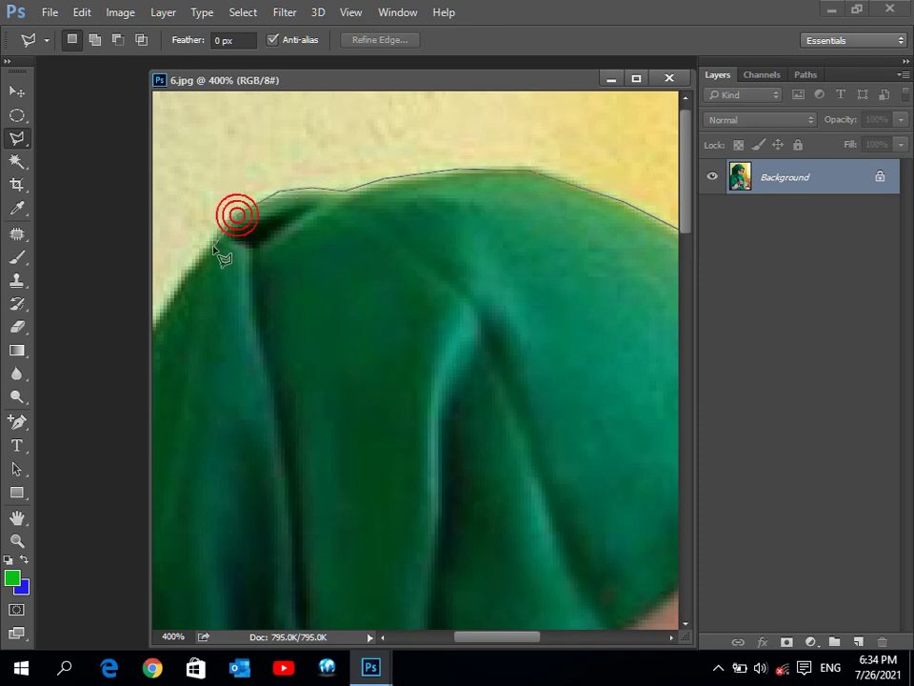
# - Extend the outline down the hood's left edge
pyautogui.moveTo(248, 302); pyautogui.dragTo(443, 178)
pyautogui.click(376, 152)
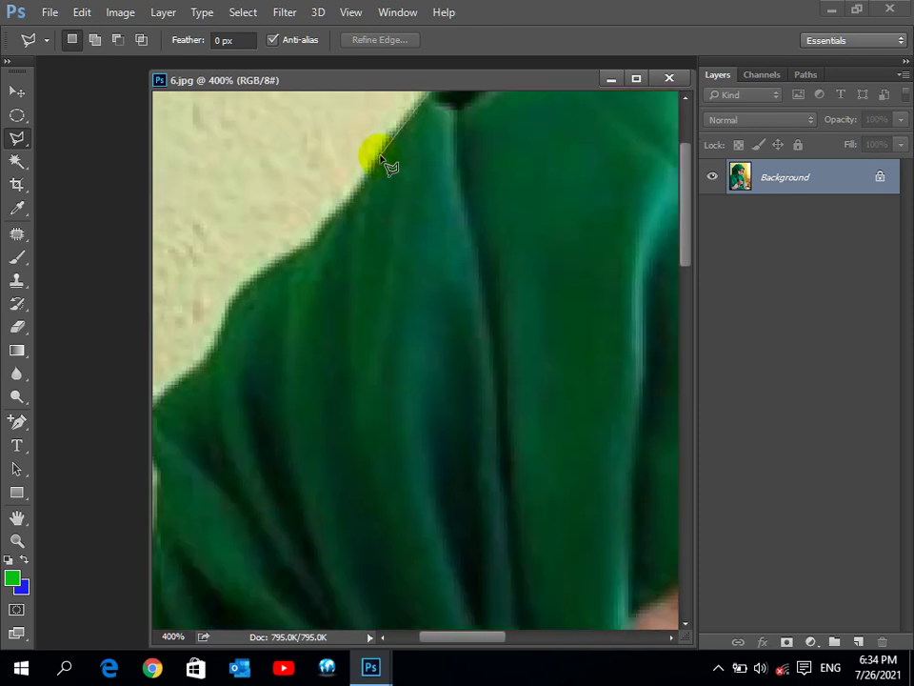
pyautogui.click(347, 198)
pyautogui.click(317, 238)
pyautogui.click(308, 242)
pyautogui.click(272, 261)
pyautogui.click(233, 304)
pyautogui.click(222, 326)
# - Carry the outline down the hijab's lower left edge toward the neck
pyautogui.moveTo(231, 406); pyautogui.dragTo(334, 293)
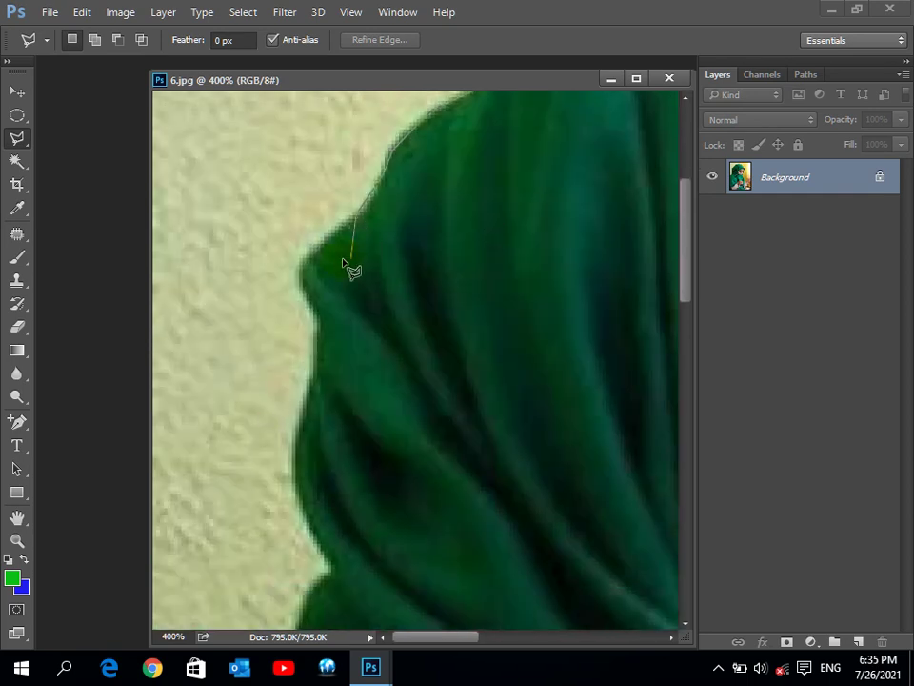
pyautogui.click(302, 253)
pyautogui.click(310, 310)
pyautogui.click(306, 524)
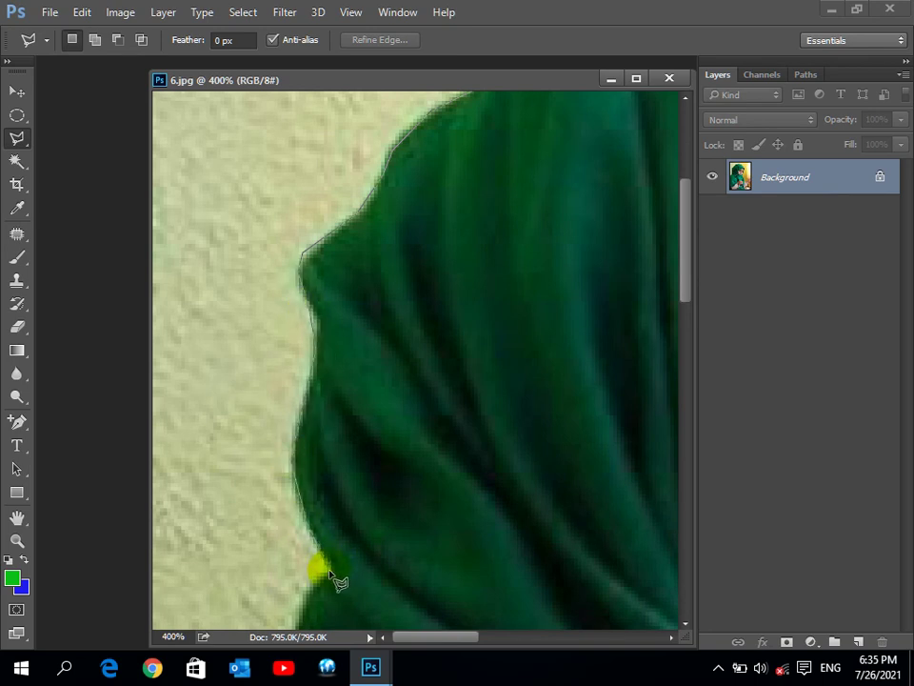
pyautogui.moveTo(400, 497); pyautogui.dragTo(450, 193)
pyautogui.click(327, 278)
pyautogui.click(286, 357)
pyautogui.click(288, 440)
# - Add points down the hijab edge beside the neck, panning toward the white shirt
pyautogui.moveTo(495, 390); pyautogui.dragTo(492, 205)
pyautogui.click(257, 278)
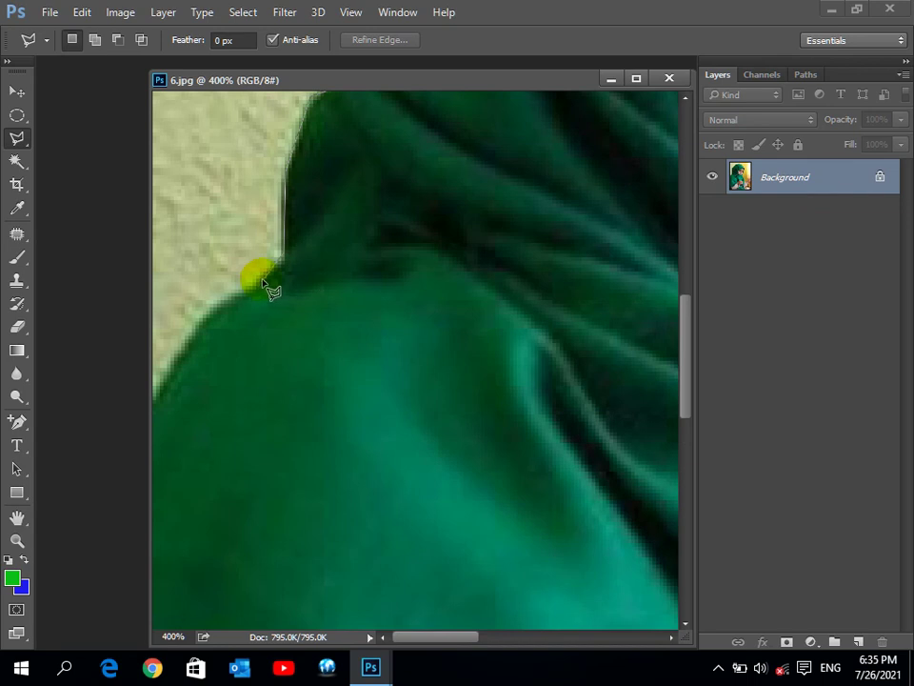
pyautogui.click(212, 305)
pyautogui.click(146, 414)
pyautogui.moveTo(353, 389); pyautogui.dragTo(455, 173)
pyautogui.moveTo(343, 413); pyautogui.dragTo(363, 329)
# - Pan down and add Polygonal Lasso points along the scarf's lower edge
pyautogui.moveTo(326, 432); pyautogui.dragTo(330, 294)
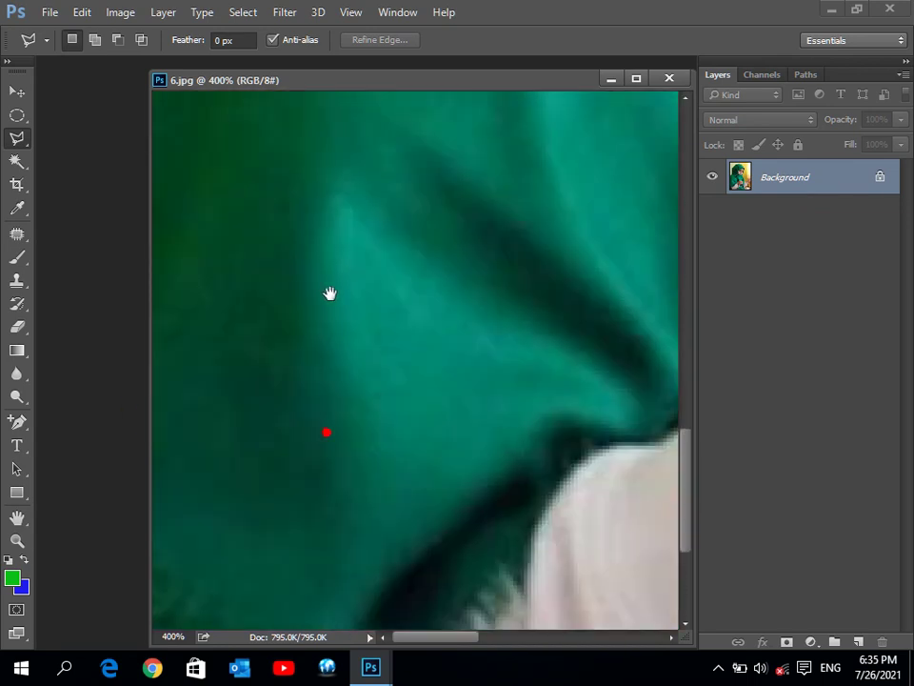
pyautogui.moveTo(282, 469); pyautogui.dragTo(285, 219)
pyautogui.moveTo(259, 508); pyautogui.dragTo(253, 438)
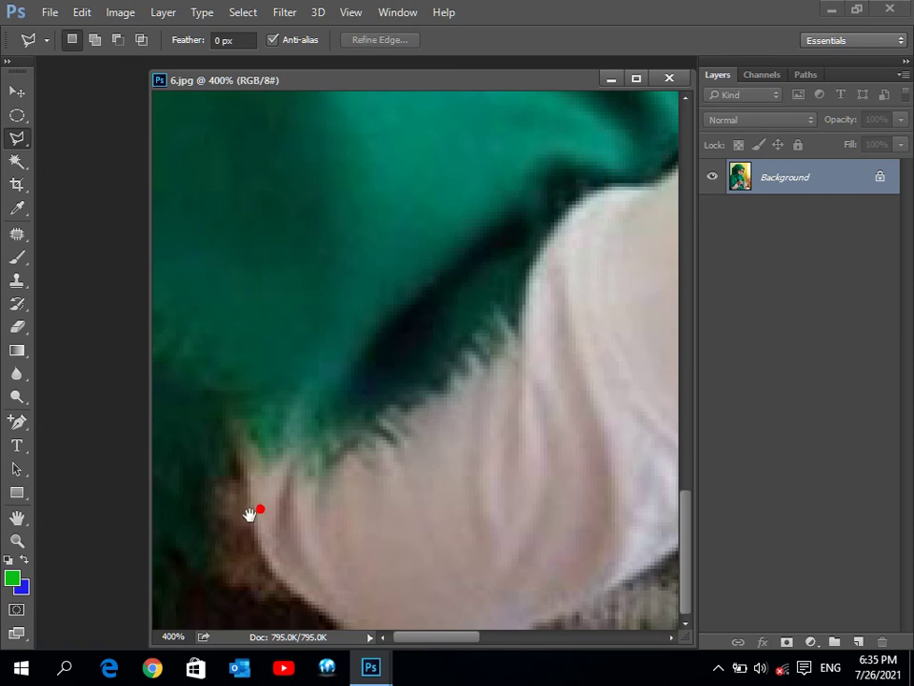
pyautogui.click(150, 624)
pyautogui.click(398, 527)
pyautogui.moveTo(398, 526); pyautogui.dragTo(253, 546)
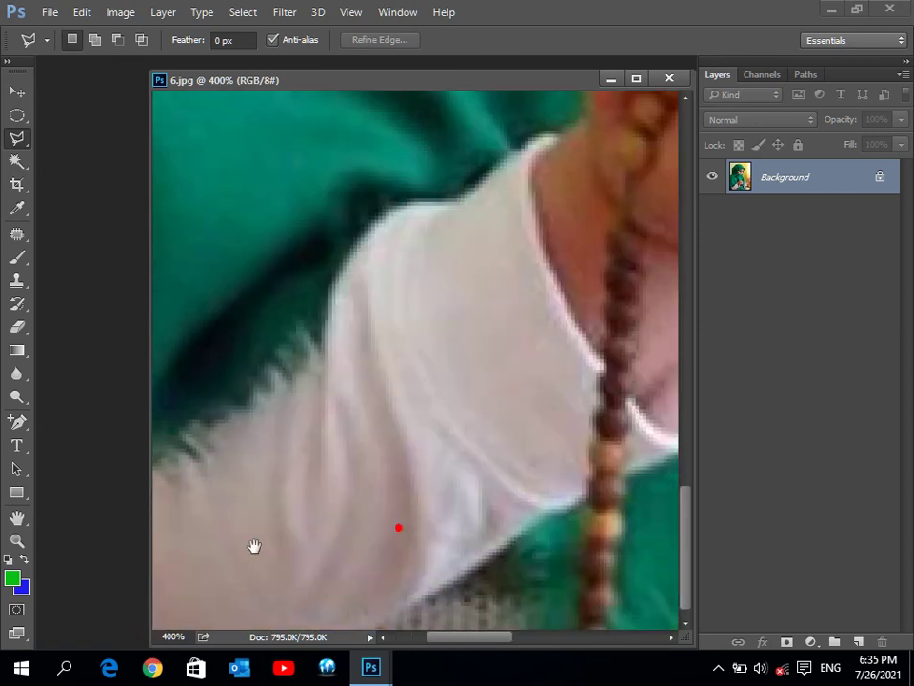
pyautogui.hscroll(5, 253, 546)
pyautogui.hscroll(5, 173, 547)
pyautogui.hscroll(5, 192, 528)
pyautogui.hscroll(3, 180, 533)
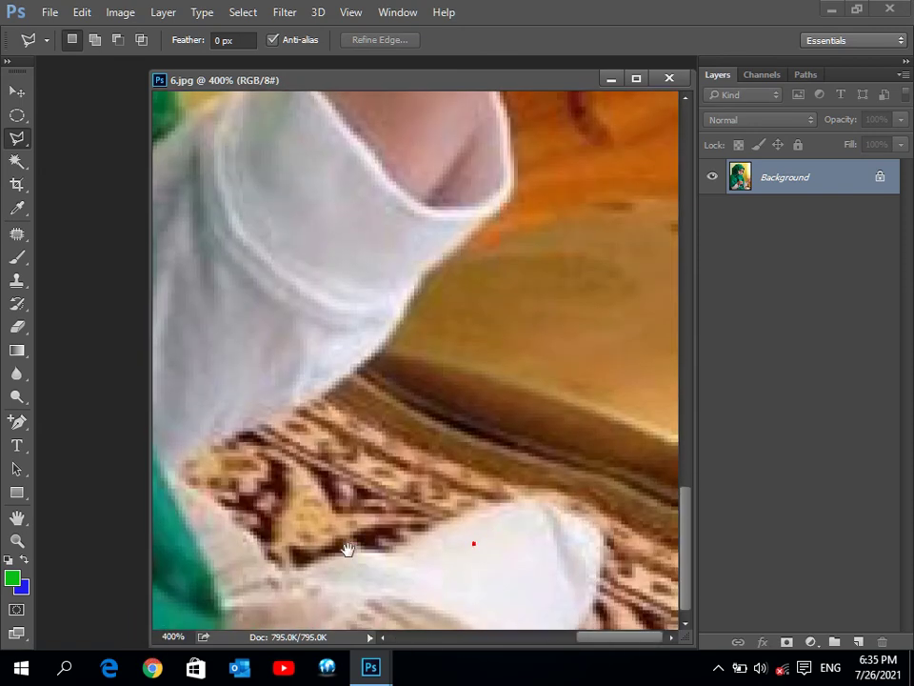
pyautogui.click(685, 624)
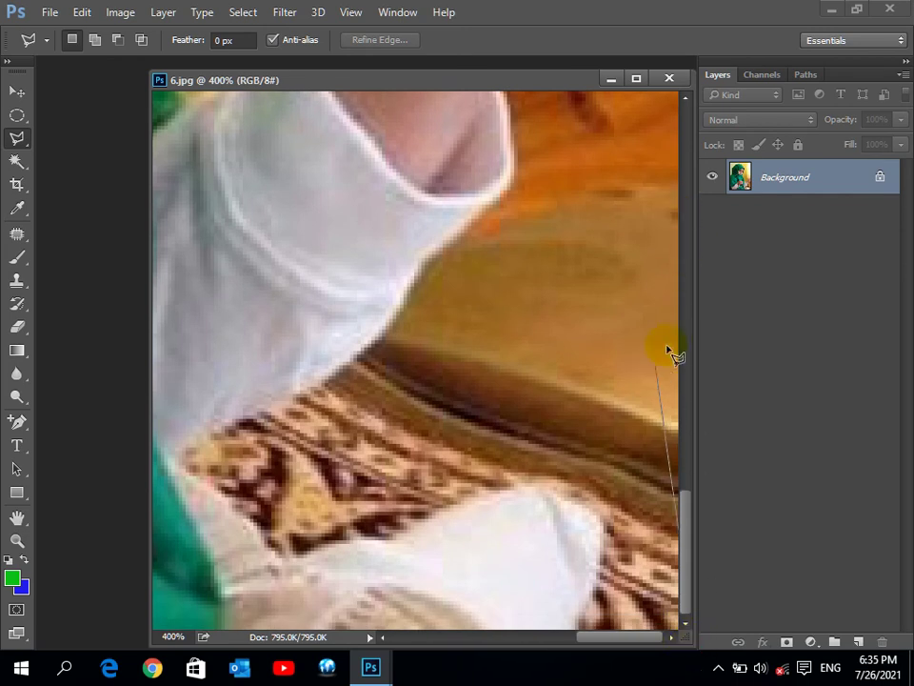
# - Continue the outline past the raised hand and scarf down toward the photo's bottom edge
pyautogui.scroll(5, 552, 177)
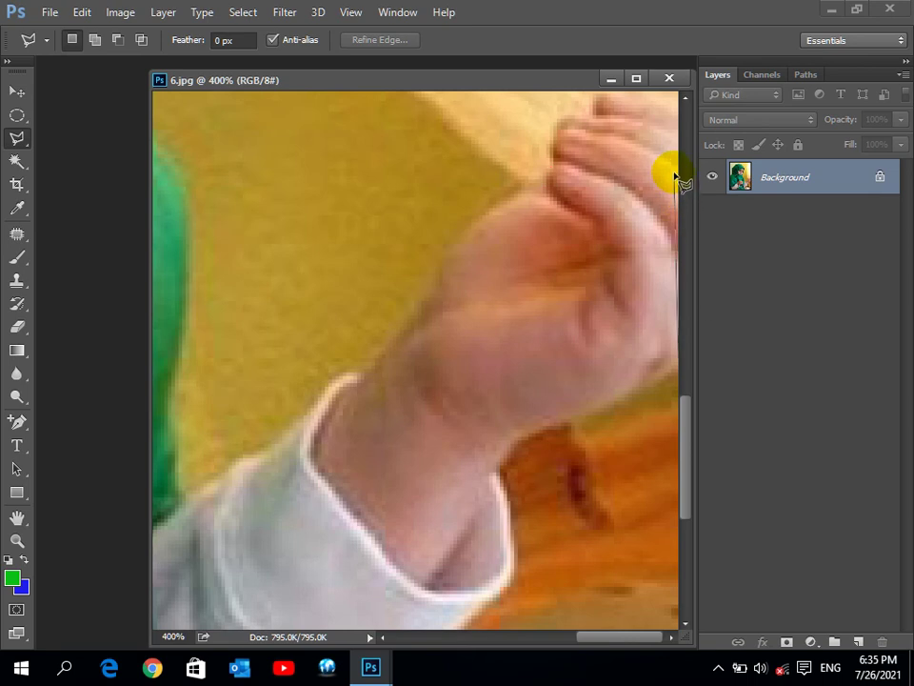
pyautogui.scroll(5, 622, 187)
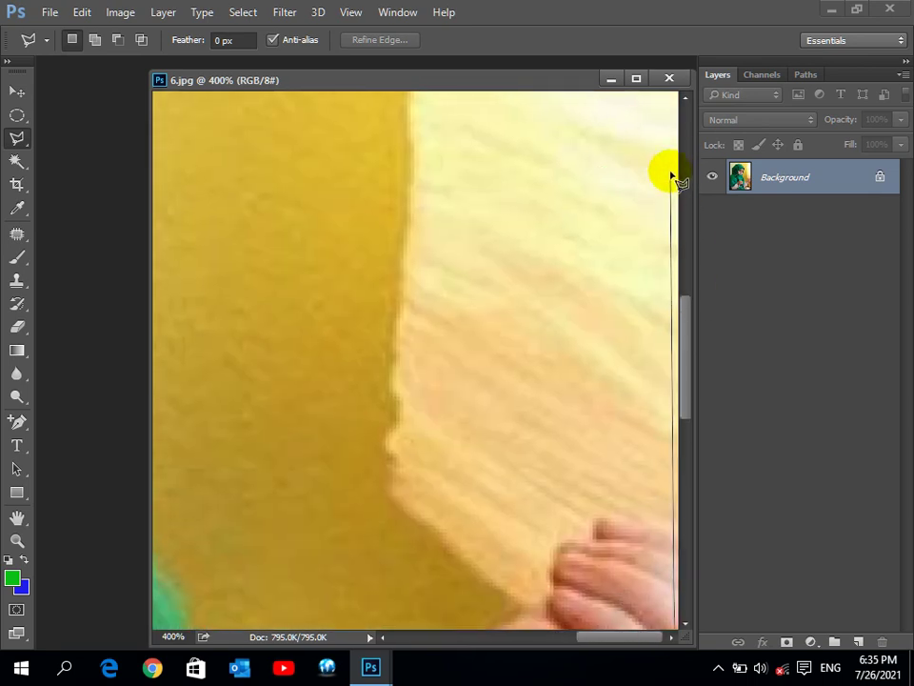
pyautogui.moveTo(522, 135); pyautogui.dragTo(651, 473)
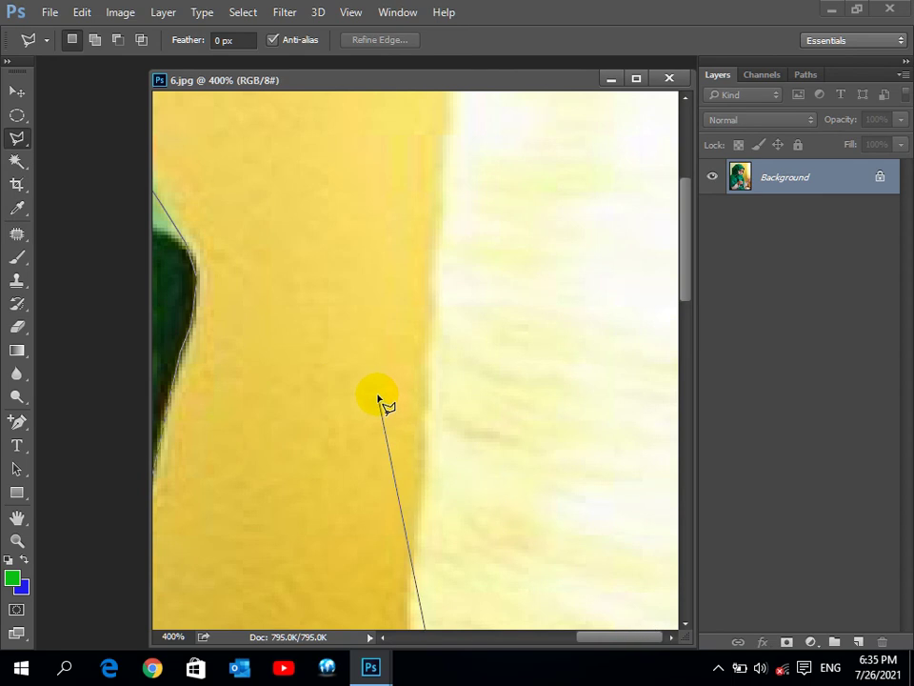
pyautogui.moveTo(366, 471); pyautogui.dragTo(457, 249)
pyautogui.press('BackSpace')
pyautogui.moveTo(263, 528); pyautogui.dragTo(402, 206)
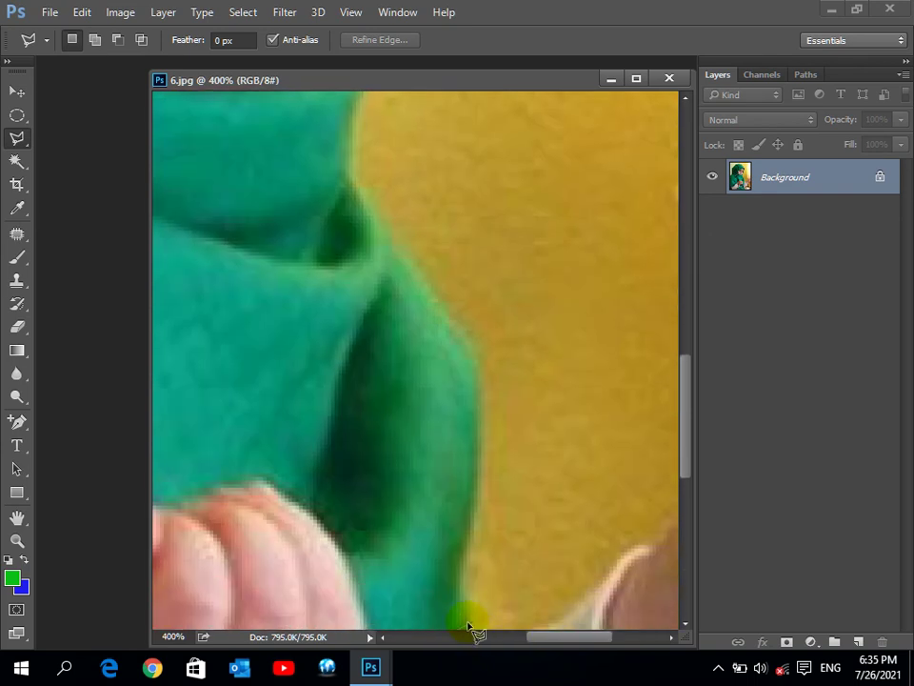
pyautogui.click(470, 578)
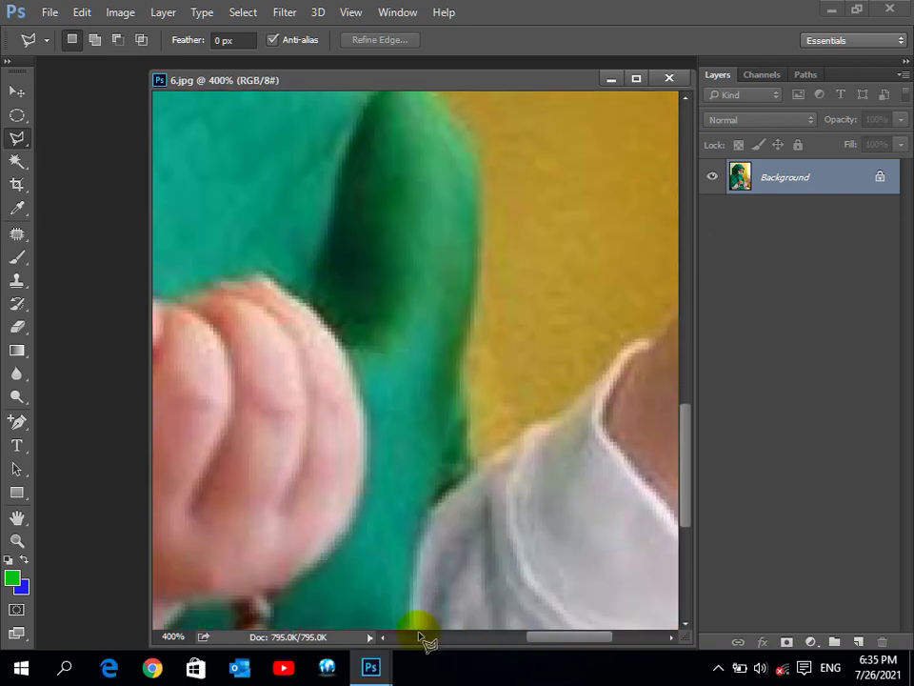
pyautogui.scroll(-3, 418, 629)
pyautogui.scroll(-3, 419, 610)
pyautogui.click(445, 629)
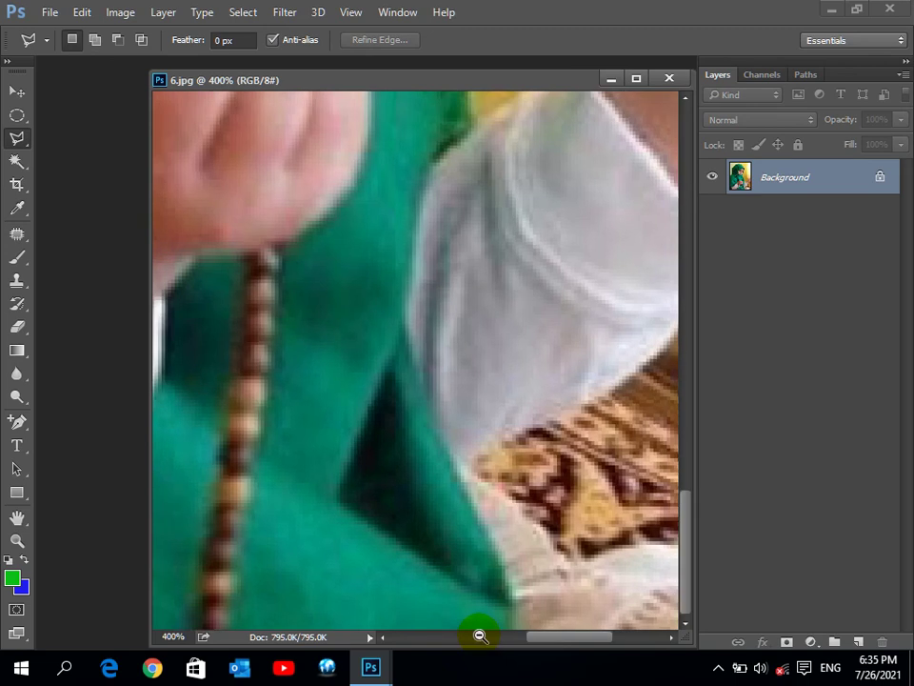
pyautogui.scroll(-2, 479, 636)
pyautogui.scroll(-1, 479, 636)
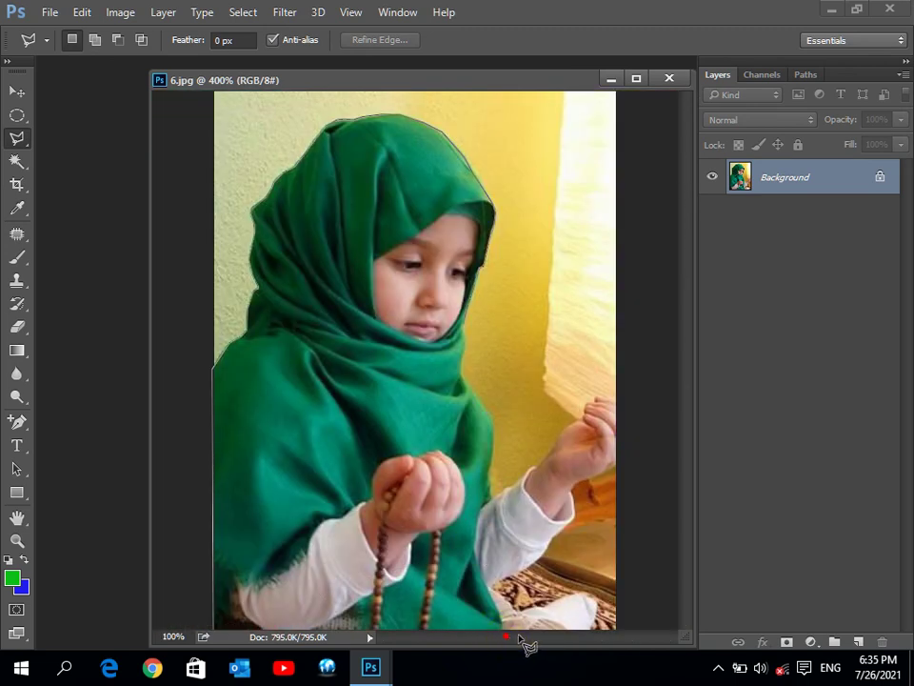
# - Extend the outline from the bottom edge along the rug and sleeve up to the raised hand
pyautogui.click(578, 634)
pyautogui.click(516, 604)
pyautogui.click(491, 590)
pyautogui.click(516, 571)
pyautogui.click(568, 525)
pyautogui.click(607, 465)
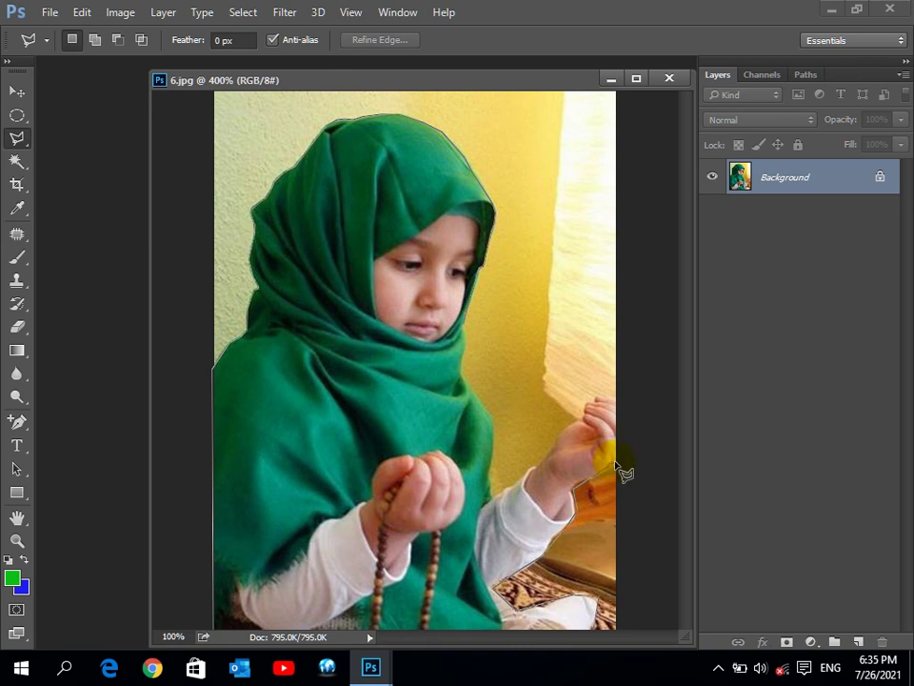
pyautogui.click(593, 395)
pyautogui.click(593, 396)
# - Trace around the hand, down the sleeve and up the scarf, close the selection, then deselect
pyautogui.click(563, 437)
pyautogui.click(560, 430)
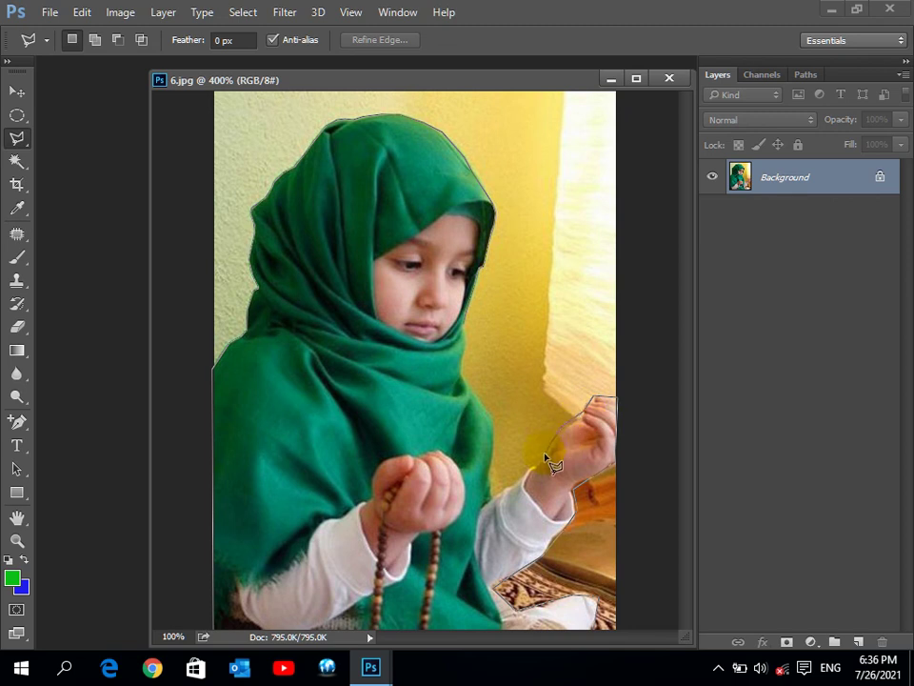
pyautogui.click(543, 458)
pyautogui.click(488, 498)
pyautogui.click(491, 474)
pyautogui.click(493, 440)
pyautogui.click(462, 338)
pyautogui.click(456, 316)
pyautogui.click(516, 427)
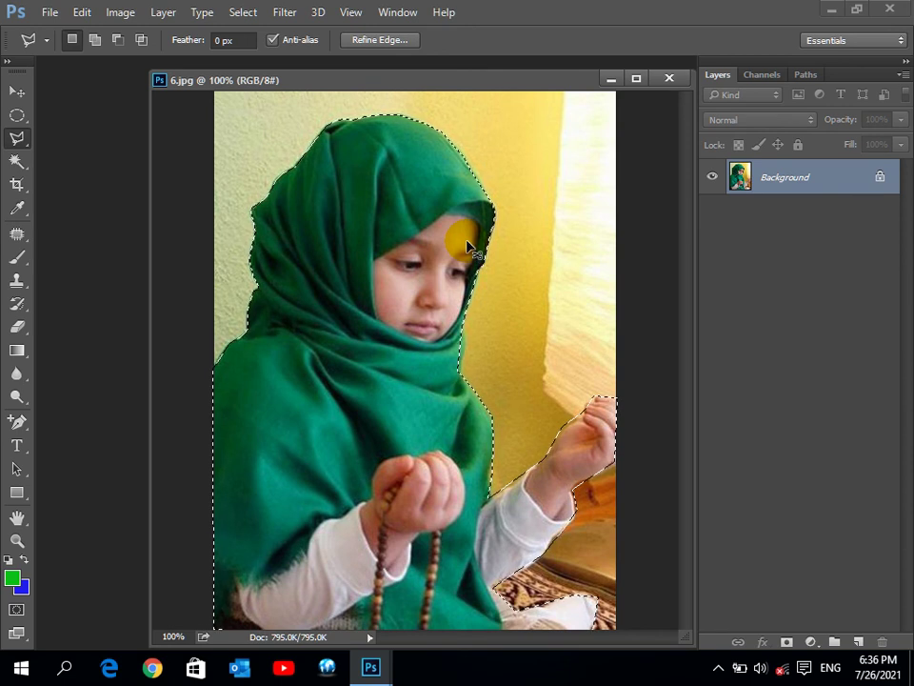
pyautogui.hotkey('ctrl', 'd')
# - Trace the girl with the Magnetic Lasso Tool, starting and closing at the scarf edge
pyautogui.rightClick(16, 139)
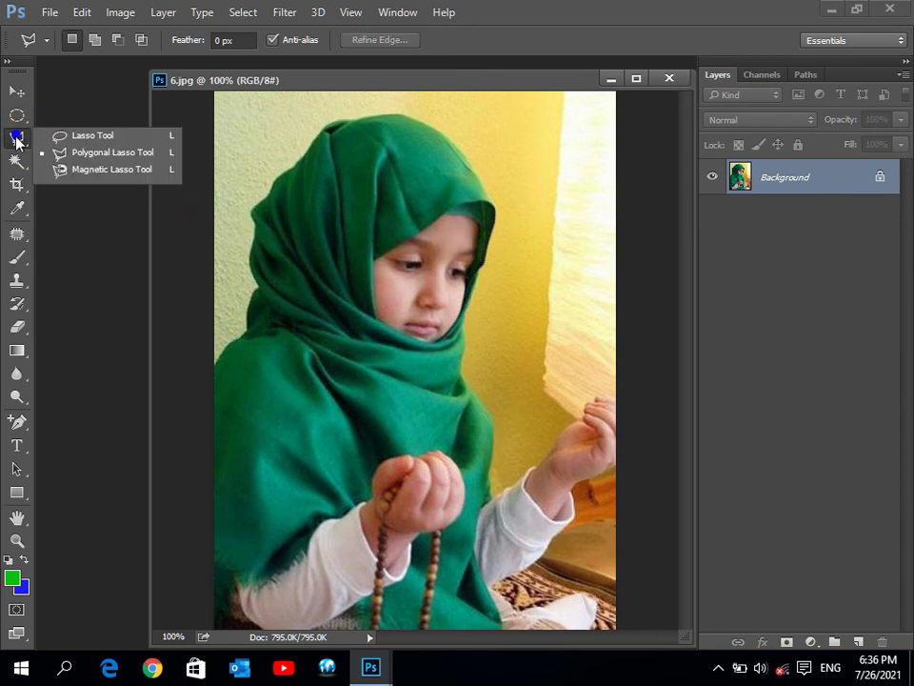
pyautogui.click(80, 172)
pyautogui.click(244, 331)
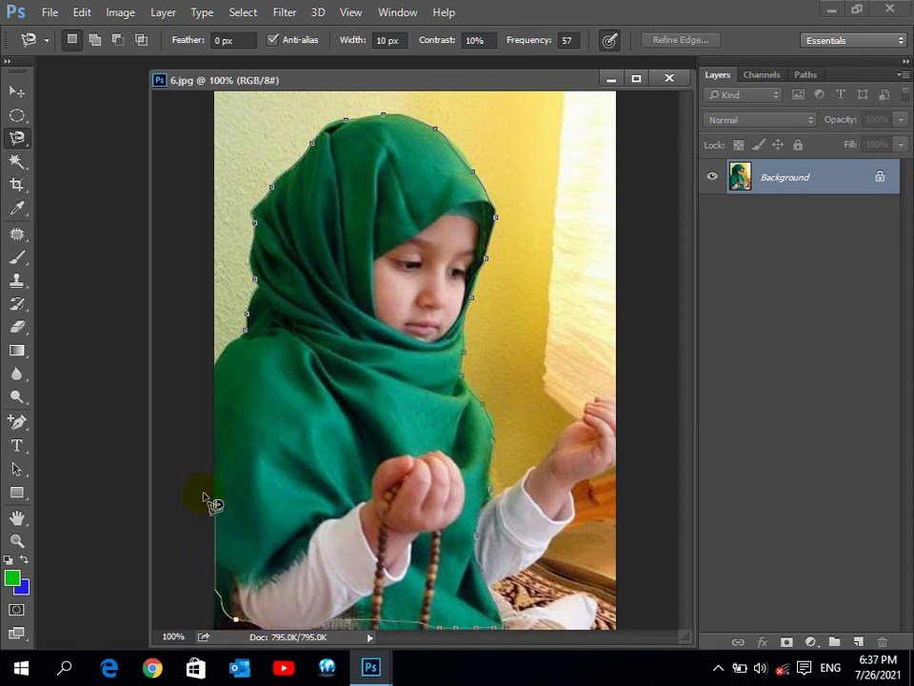
pyautogui.doubleClick(244, 331)
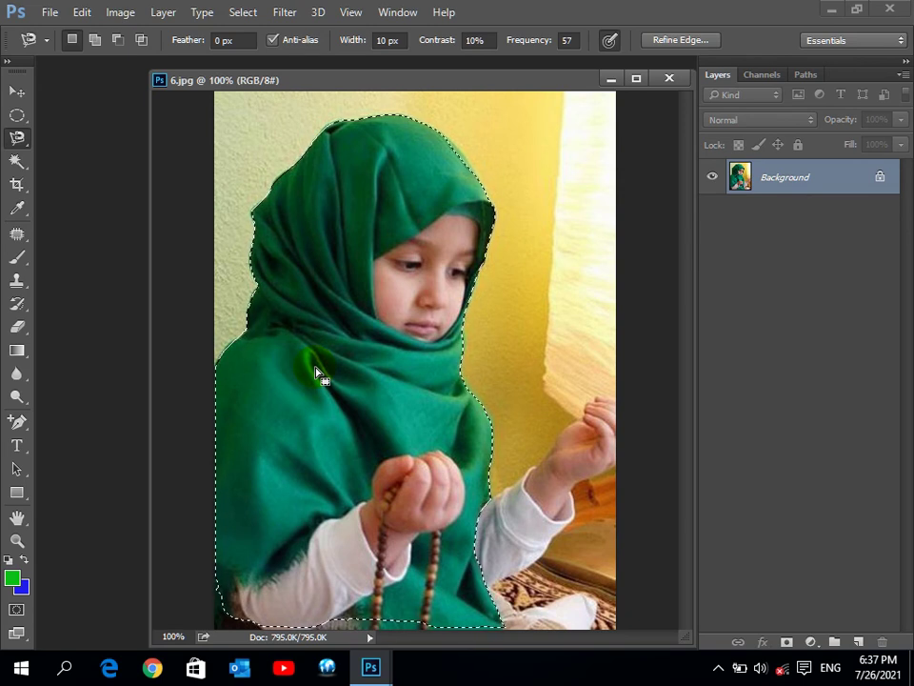
# - Settle on the freehand Lasso Tool, drop the selection, and move the photo window left
pyautogui.rightClick(13, 142)
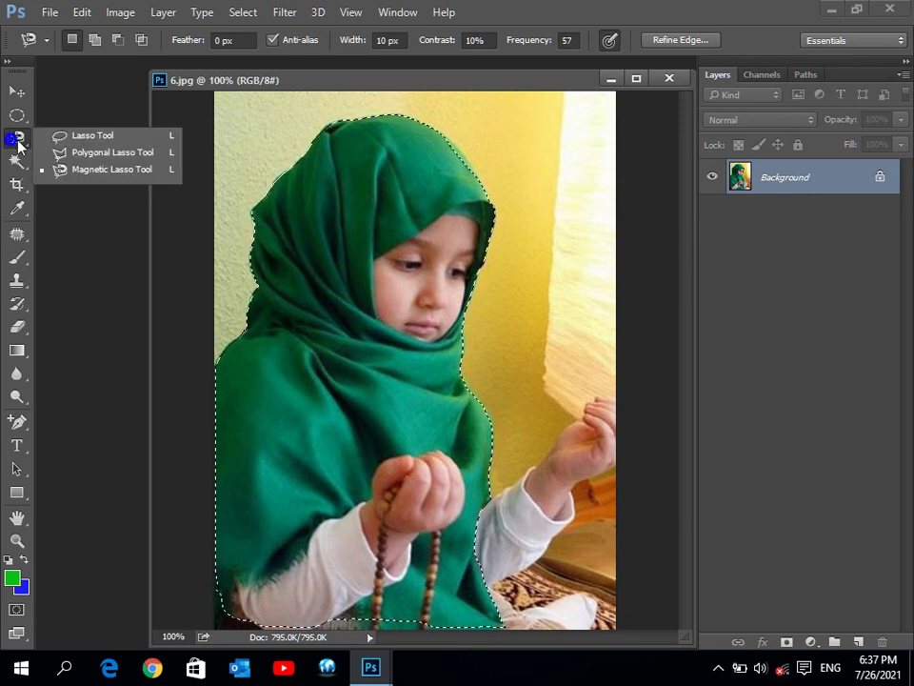
pyautogui.click(76, 138)
pyautogui.rightClick(23, 142)
pyautogui.click(95, 152)
pyautogui.rightClick(19, 141)
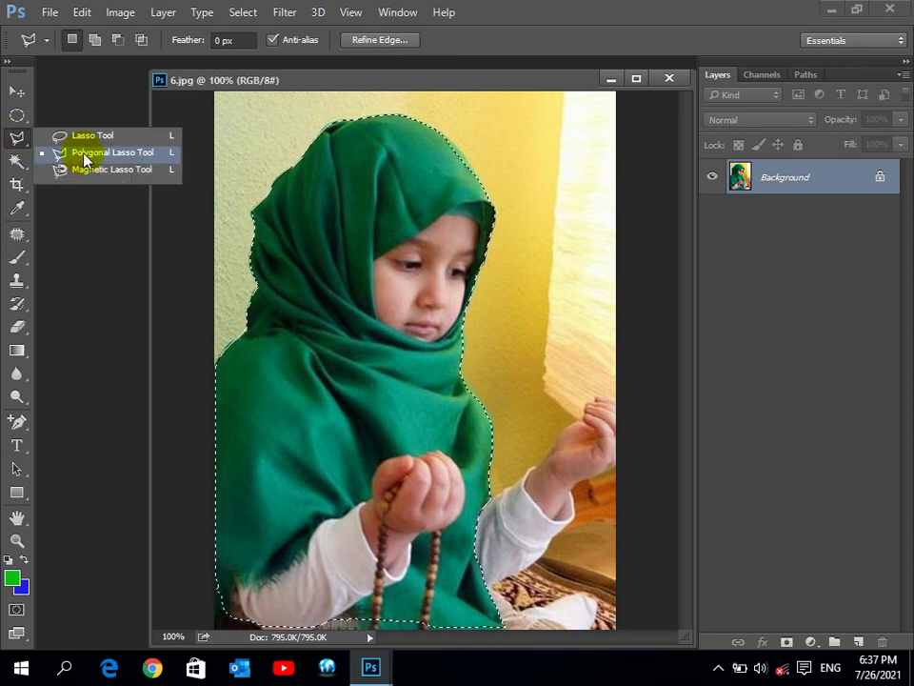
pyautogui.click(84, 157)
pyautogui.rightClick(17, 141)
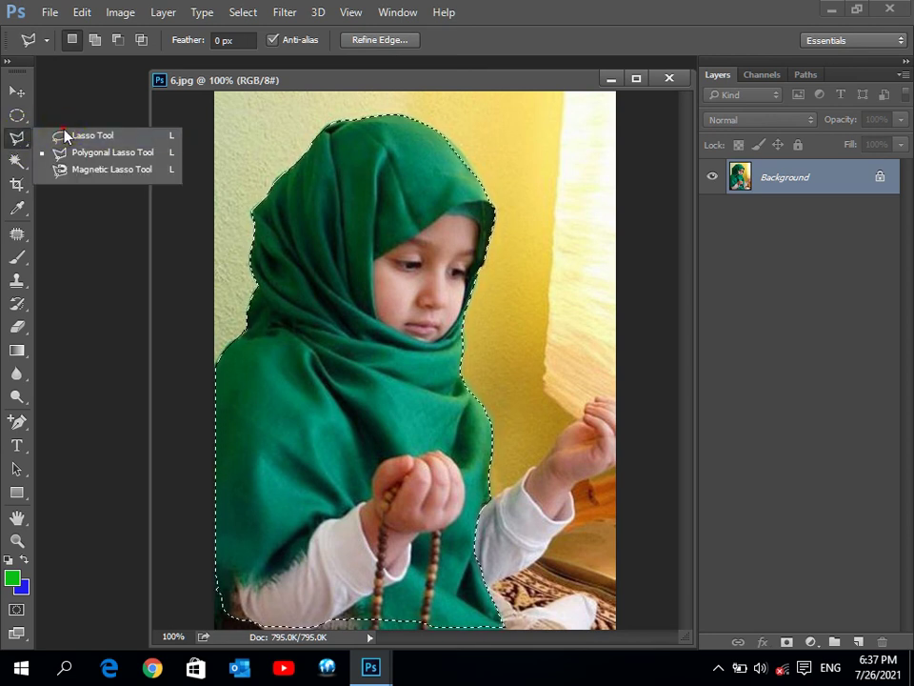
pyautogui.click(96, 141)
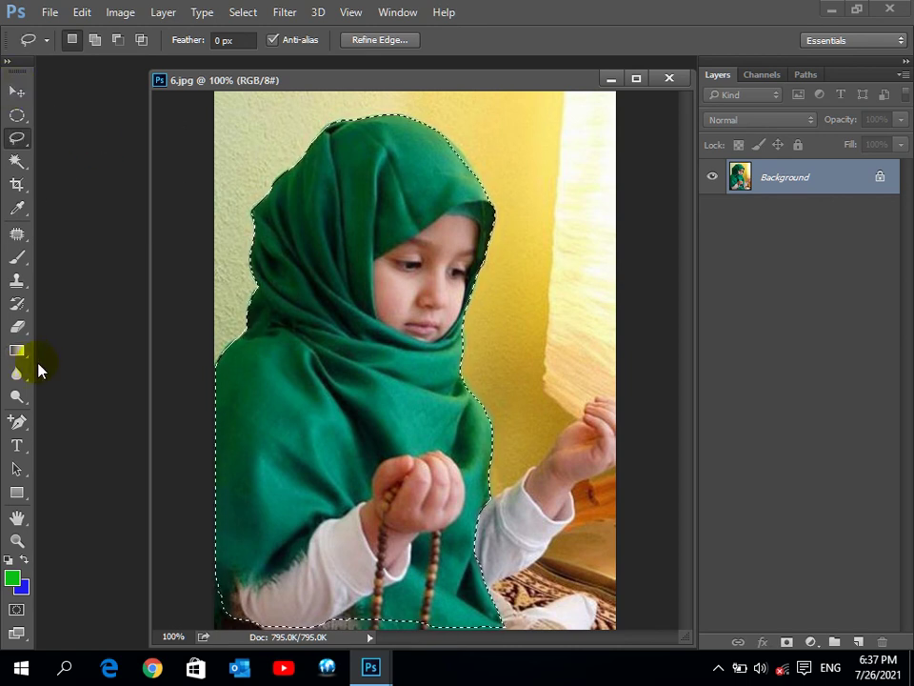
pyautogui.click(468, 290)
pyautogui.moveTo(501, 87); pyautogui.dragTo(450, 96)
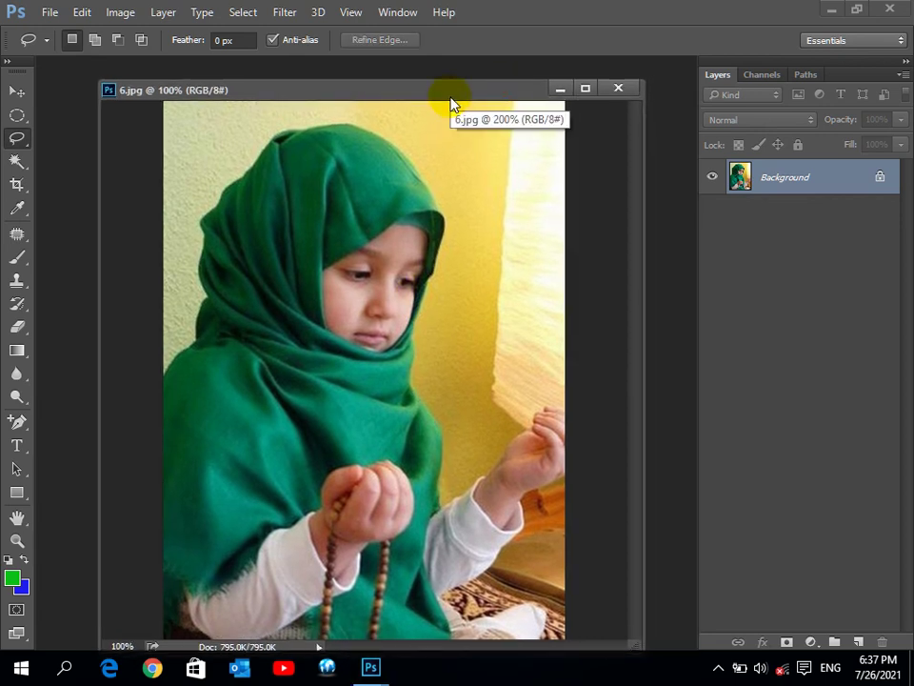
pyautogui.moveTo(445, 102); pyautogui.dragTo(402, 110)
# - Open D:\Wallpapers\Gerdoo Wallpaper (55).jpg
pyautogui.doubleClick(626, 169)
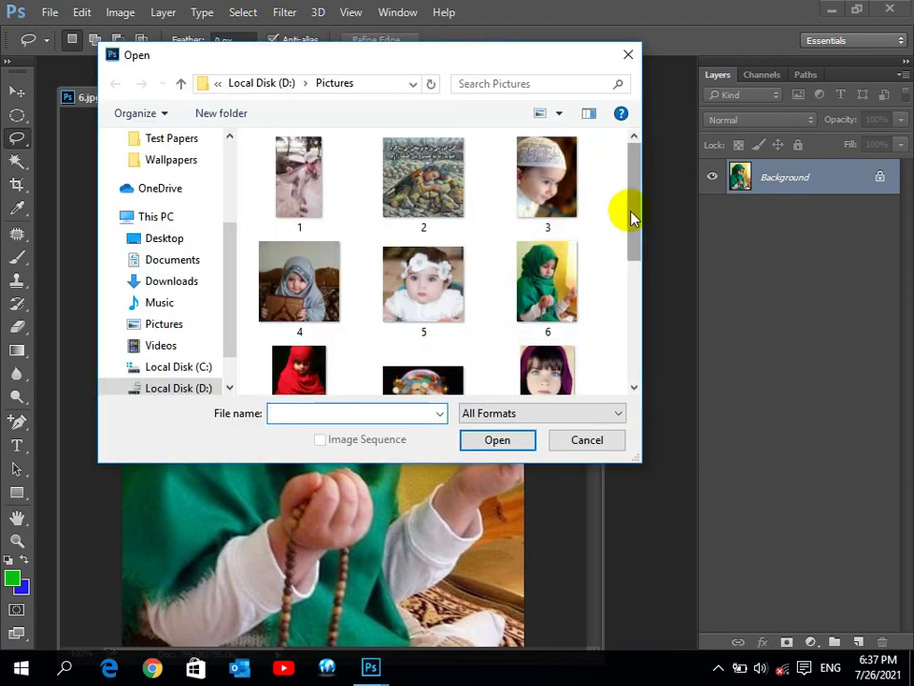
pyautogui.click(181, 83)
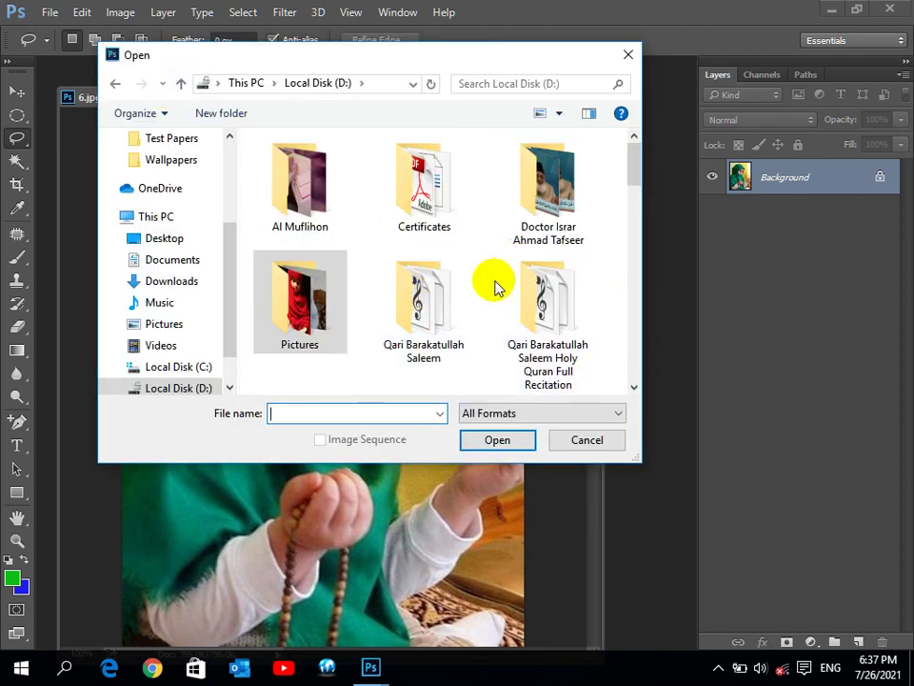
pyautogui.moveTo(634, 179)
pyautogui.mouseDown()
pyautogui.moveTo(636, 250)
pyautogui.moveTo(636, 234)
pyautogui.mouseUp()
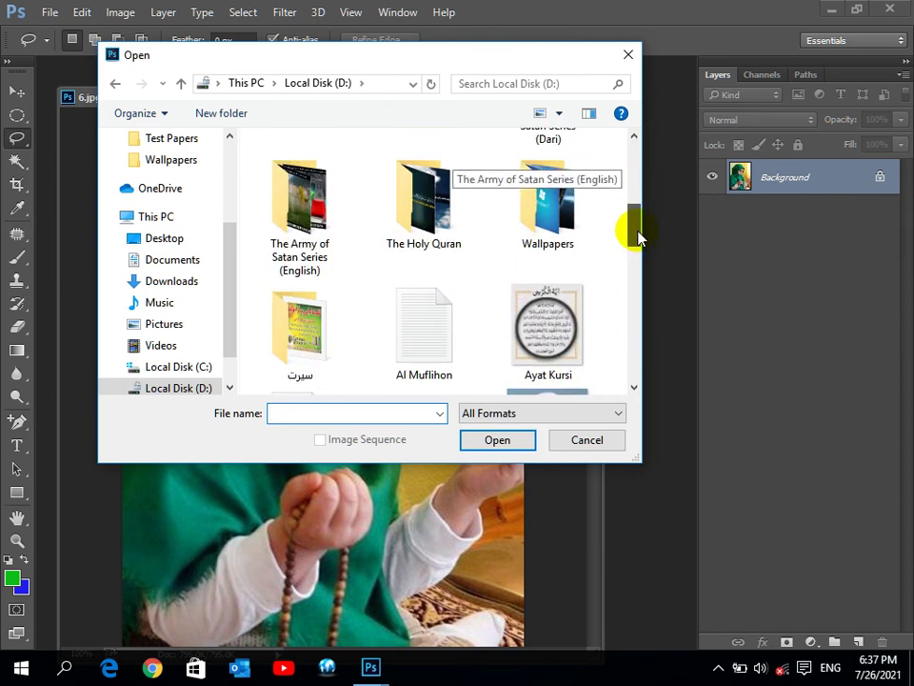
pyautogui.doubleClick(583, 200)
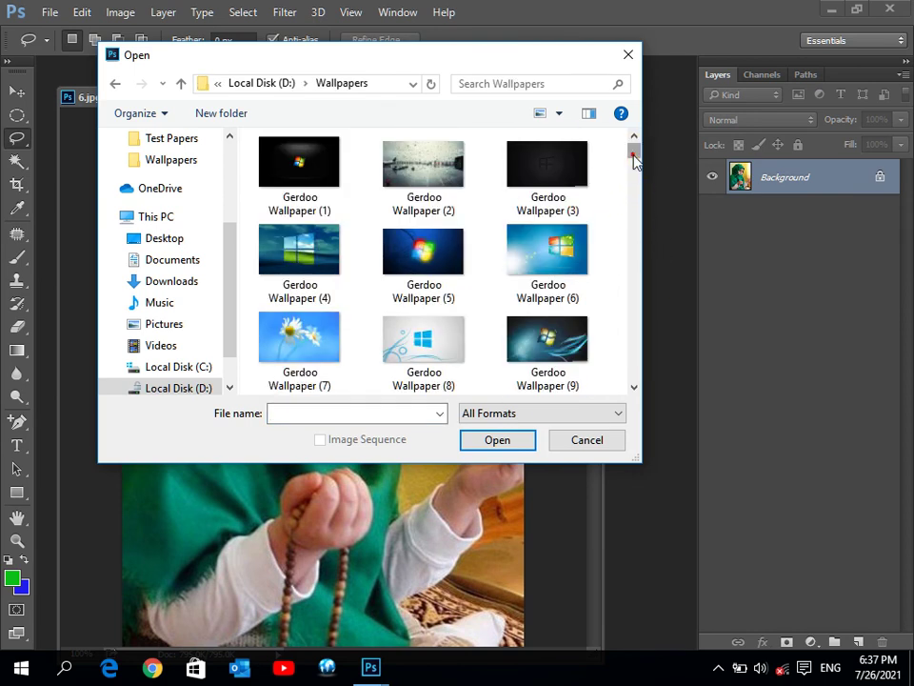
pyautogui.moveTo(634, 151); pyautogui.dragTo(634, 200)
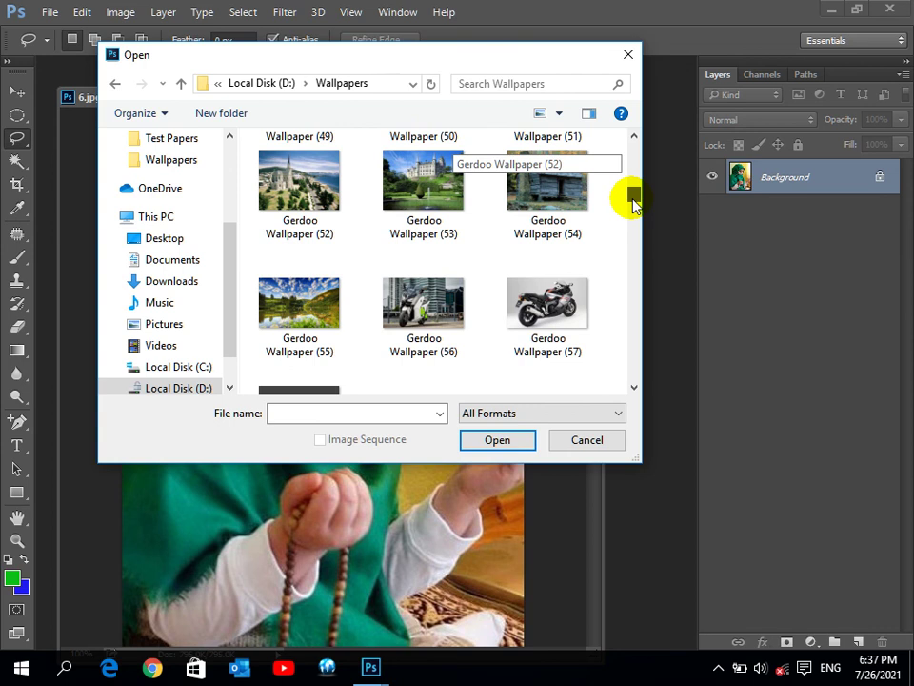
pyautogui.click(300, 303)
pyautogui.click(468, 441)
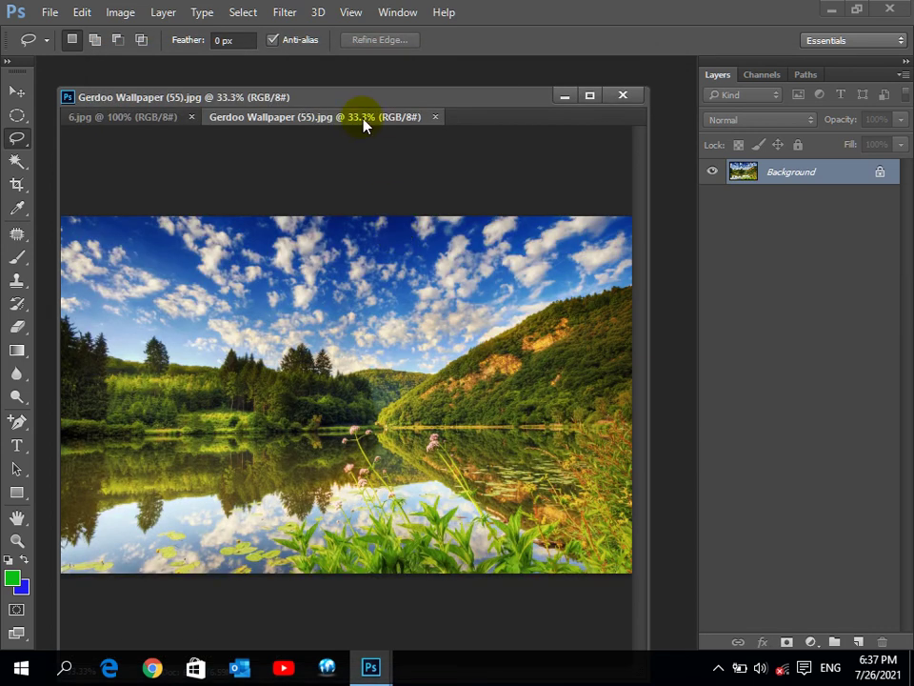
# - Float the wallpaper window, drag the girl photo onto it as Layer 1, and close 6.jpg
pyautogui.click(362, 116)
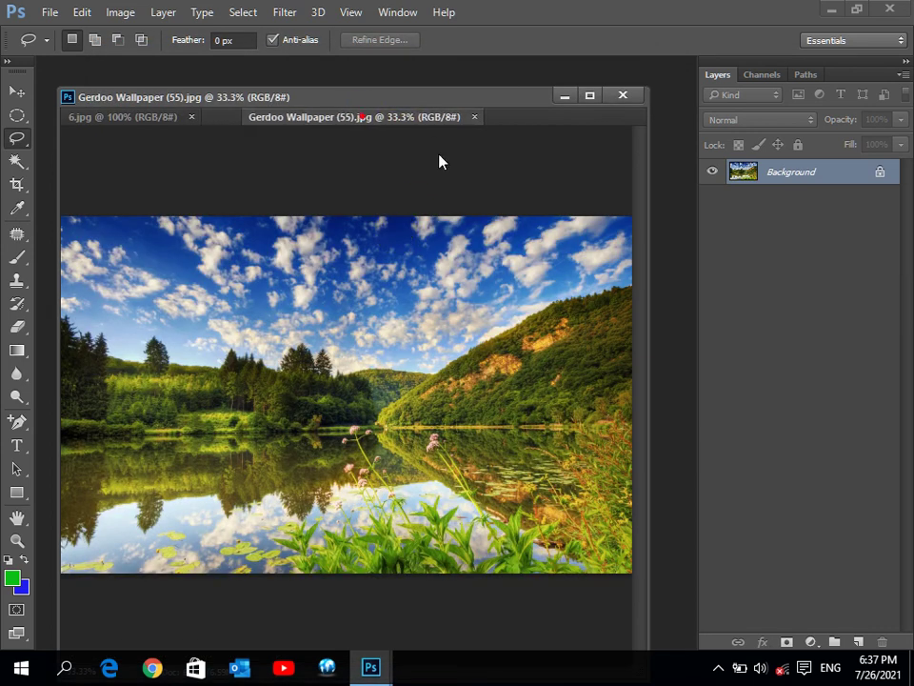
pyautogui.moveTo(362, 116); pyautogui.dragTo(723, 153)
pyautogui.click(347, 98)
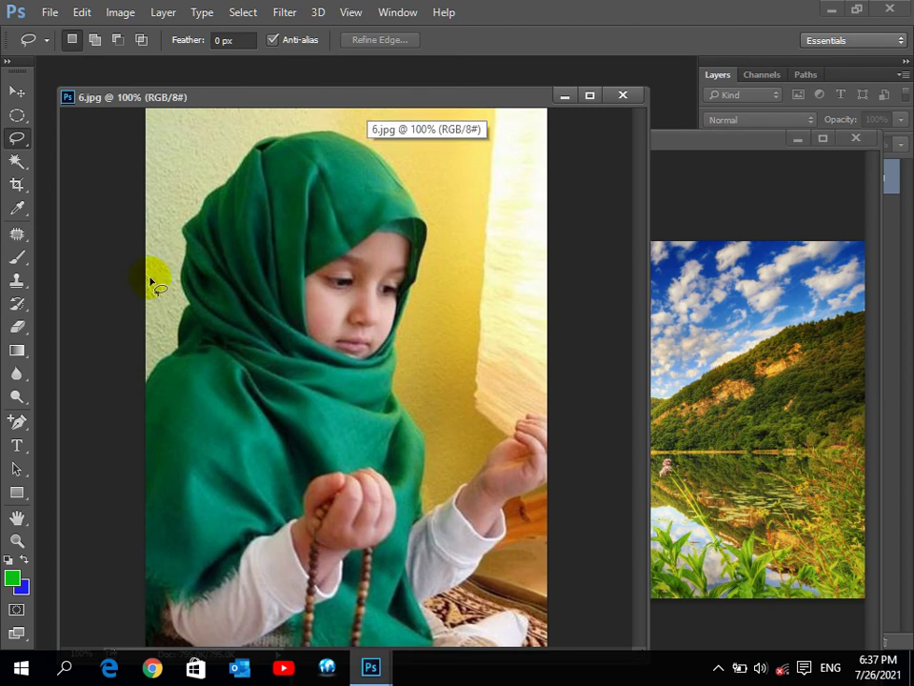
pyautogui.click(16, 91)
pyautogui.moveTo(315, 229)
pyautogui.mouseDown()
pyautogui.moveTo(541, 412)
pyautogui.moveTo(336, 375)
pyautogui.mouseUp()
pyautogui.click(623, 96)
pyautogui.moveTo(404, 145); pyautogui.dragTo(246, 124)
pyautogui.moveTo(292, 332)
pyautogui.mouseDown()
pyautogui.moveTo(259, 327)
pyautogui.moveTo(243, 346)
pyautogui.mouseUp()
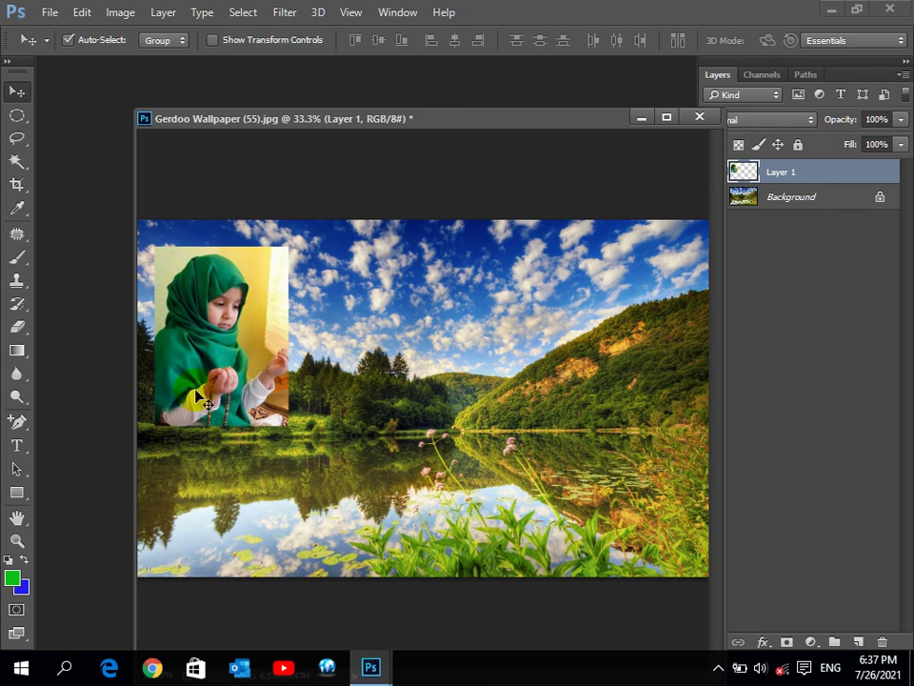
# - Fit the wallpaper in the window and move the girl layer right and down
pyautogui.click(16, 540)
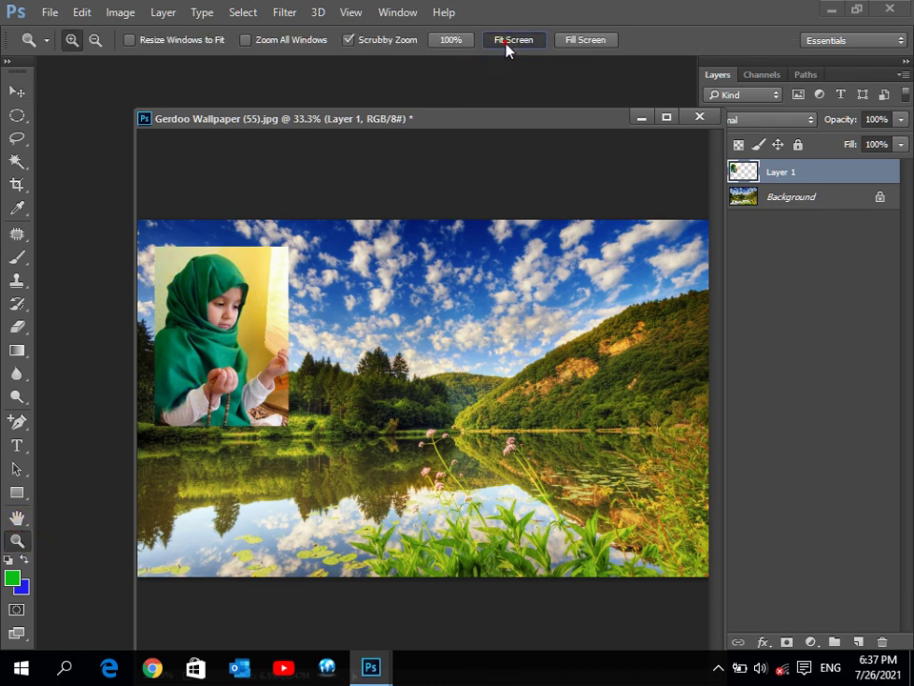
pyautogui.click(506, 43)
pyautogui.click(16, 90)
pyautogui.moveTo(143, 234)
pyautogui.mouseDown()
pyautogui.moveTo(158, 245)
pyautogui.moveTo(151, 236)
pyautogui.mouseUp()
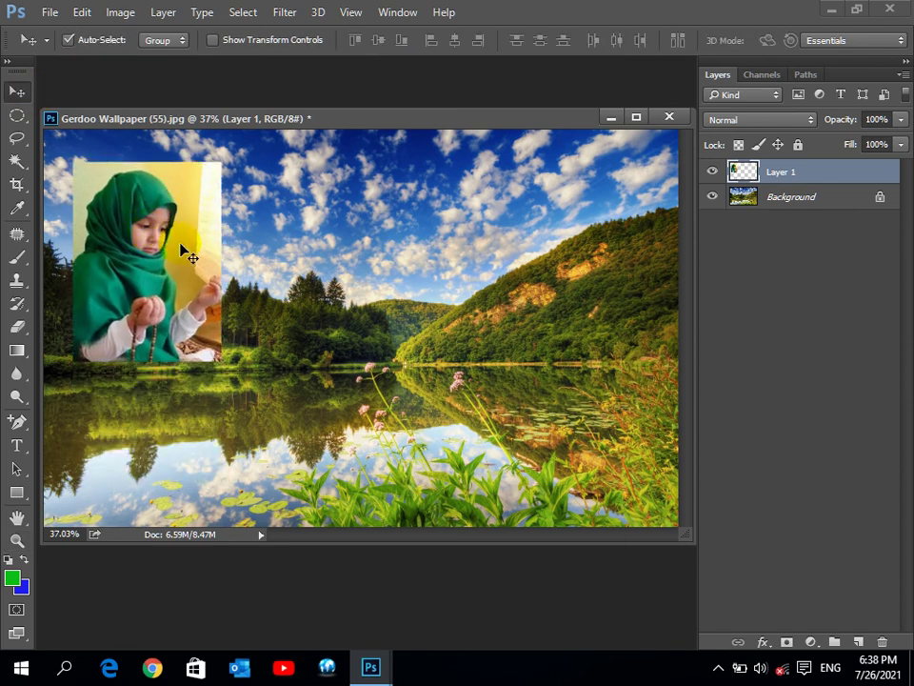
pyautogui.moveTo(192, 319); pyautogui.dragTo(238, 336)
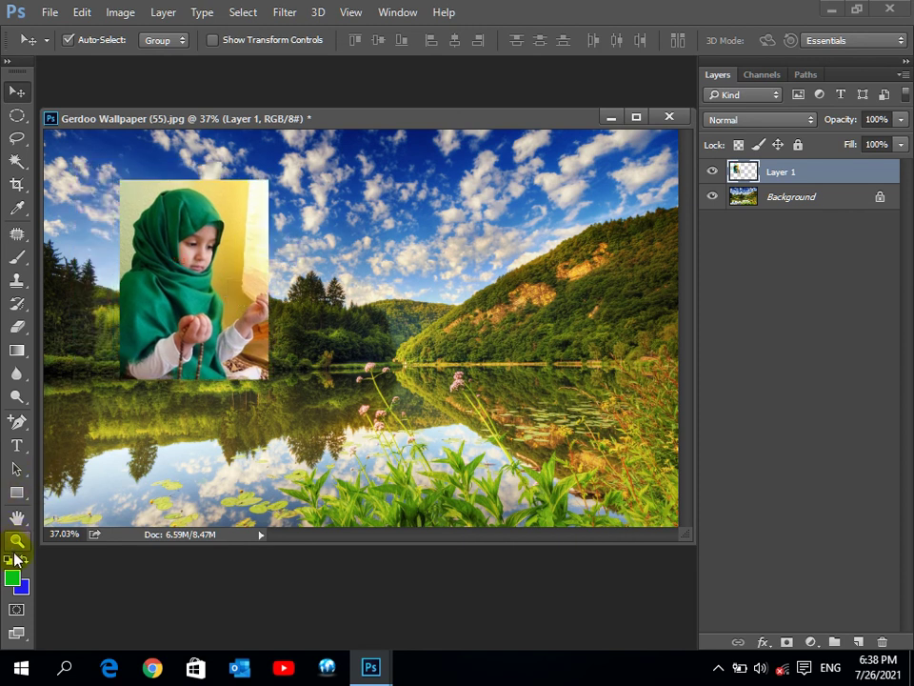
# - Zoom in on the girl photo and select the Polygonal Lasso Tool
pyautogui.click(16, 540)
pyautogui.click(243, 286)
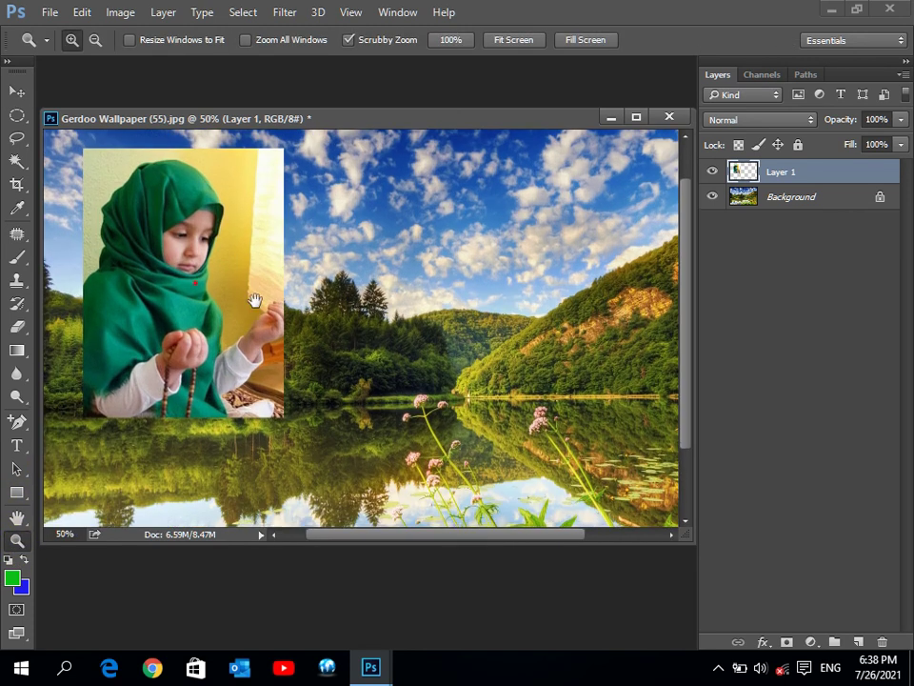
pyautogui.click(277, 348)
pyautogui.moveTo(298, 396); pyautogui.dragTo(344, 408)
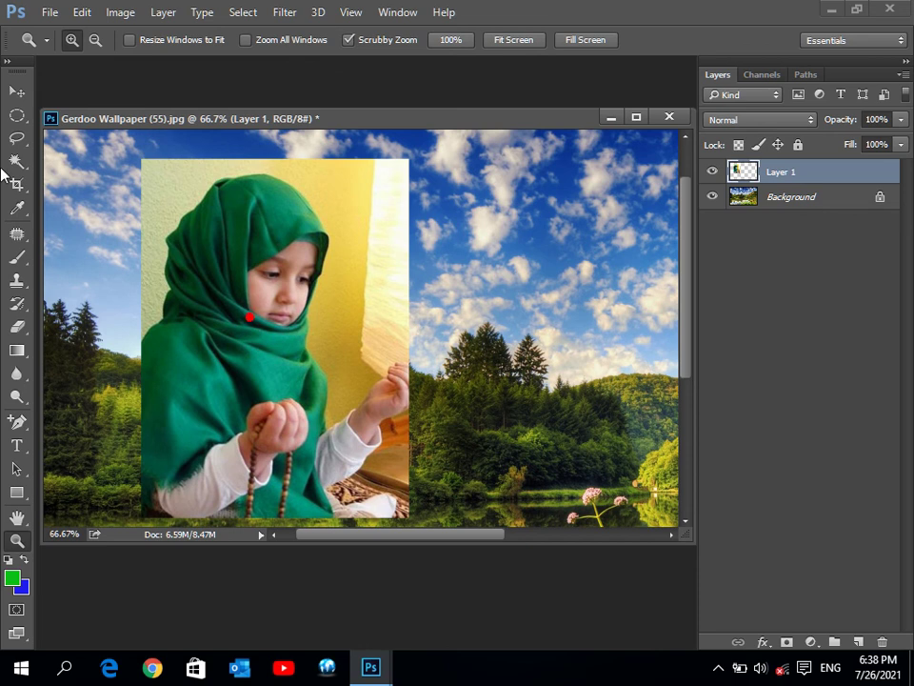
pyautogui.click(16, 115)
pyautogui.click(16, 160)
pyautogui.click(19, 139)
pyautogui.moveTo(19, 139)
pyautogui.mouseDown()
pyautogui.moveTo(90, 164)
pyautogui.moveTo(89, 153)
pyautogui.mouseUp()
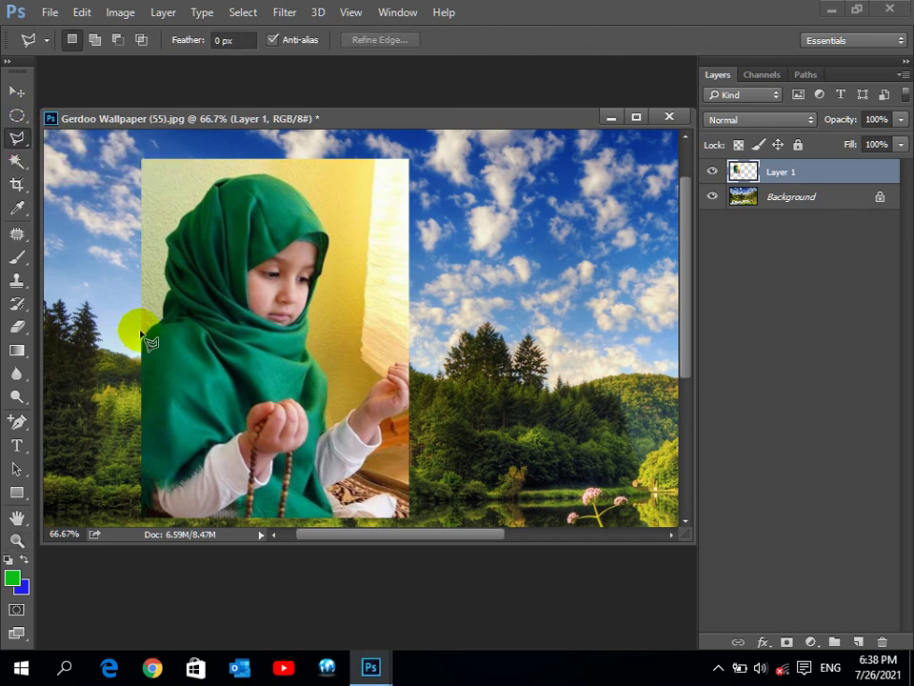
# - Outline the hijab's left side, top and right edge with Polygonal Lasso points
pyautogui.click(140, 338)
pyautogui.click(158, 317)
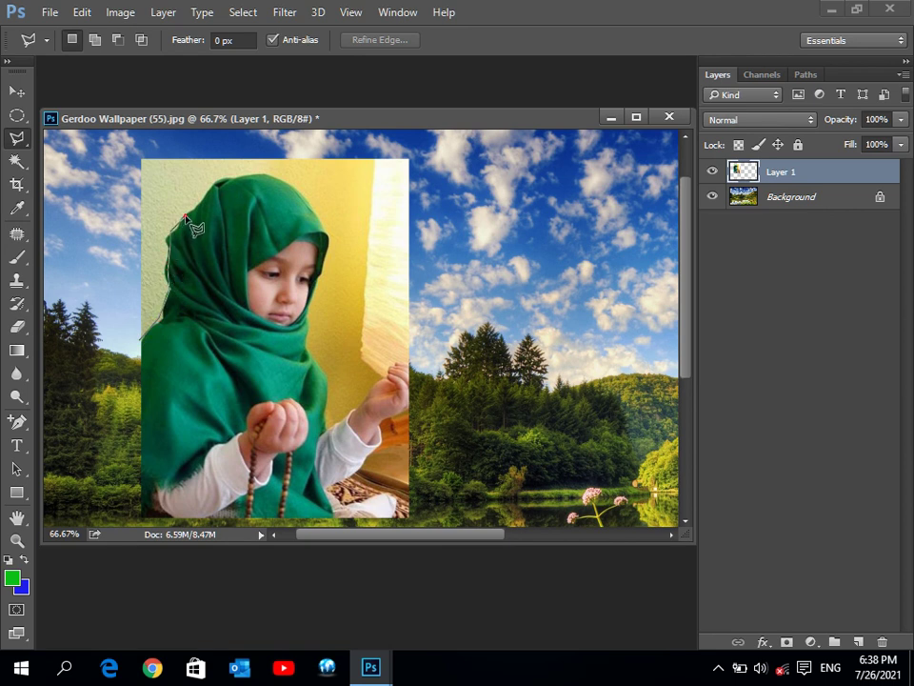
pyautogui.click(217, 180)
pyautogui.click(241, 178)
pyautogui.click(290, 187)
pyautogui.click(318, 211)
pyautogui.click(326, 237)
pyautogui.click(318, 276)
pyautogui.click(306, 317)
pyautogui.click(305, 348)
pyautogui.click(315, 362)
pyautogui.click(323, 425)
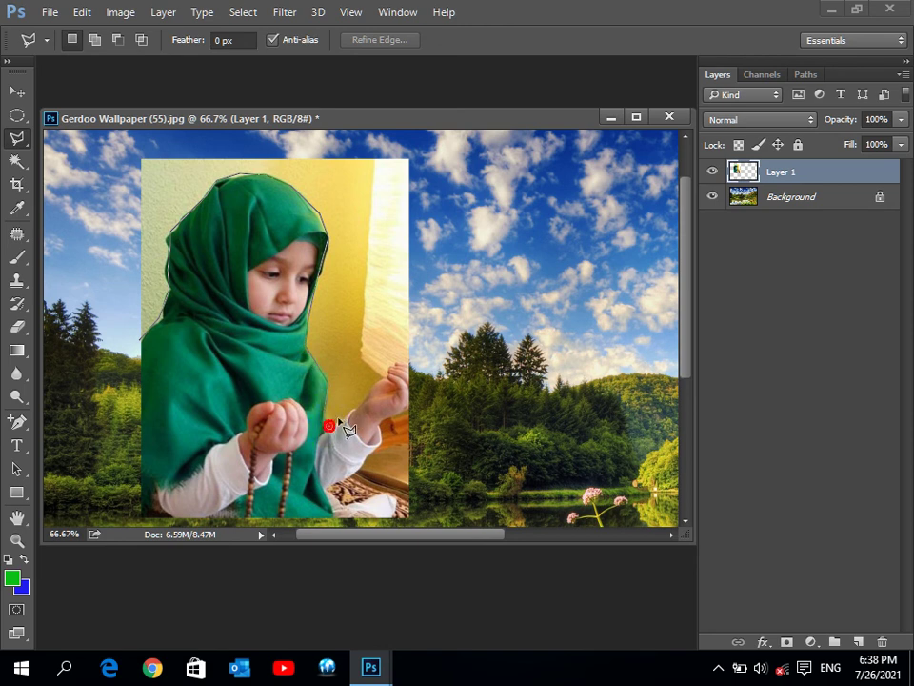
# - Enclose the yellow wall area up to the top corners, delete it, and deselect
pyautogui.click(383, 381)
pyautogui.click(410, 366)
pyautogui.click(426, 339)
pyautogui.click(474, 163)
pyautogui.click(394, 139)
pyautogui.click(107, 151)
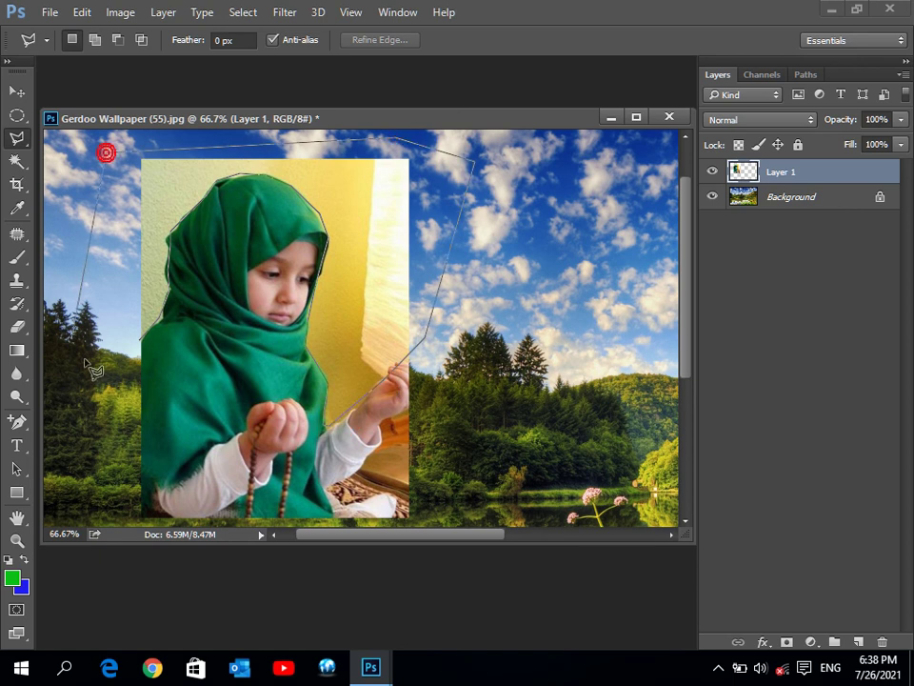
pyautogui.click(137, 340)
pyautogui.click(137, 340)
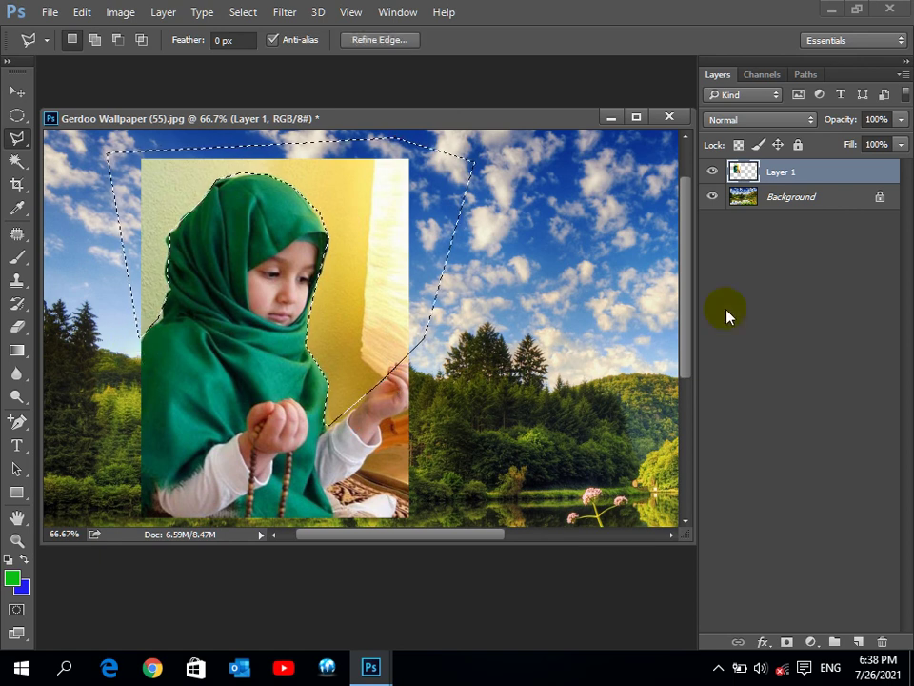
pyautogui.hotkey('ctrl', 'shift', 'i')
pyautogui.press('Delete')
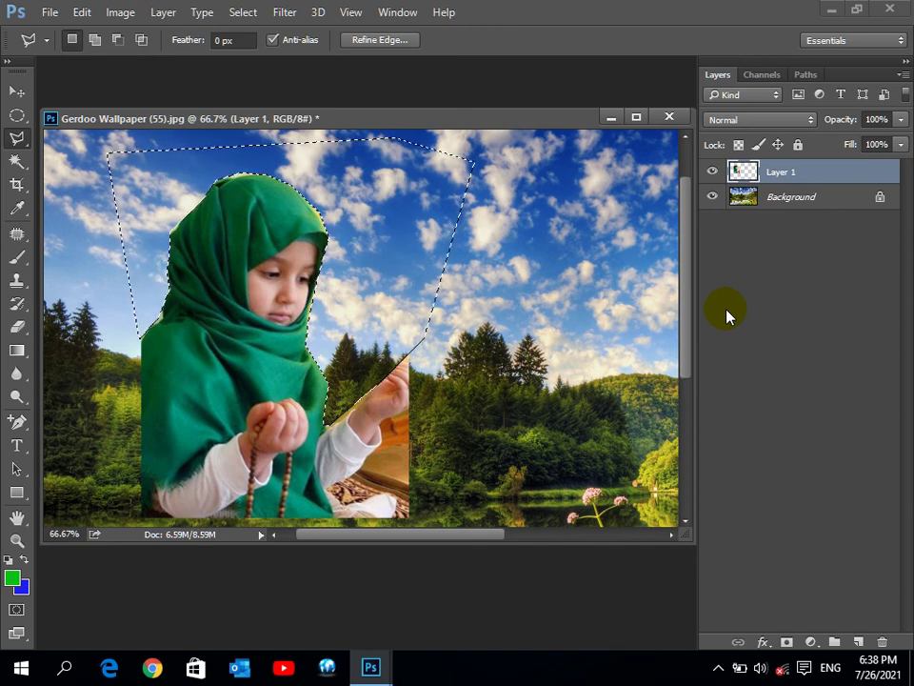
pyautogui.hotkey('ctrl', 'd')
# - Move the girl on Layer 1 about 100 px left and briefly load her layer selection
pyautogui.click(16, 91)
pyautogui.moveTo(234, 328); pyautogui.dragTo(139, 343)
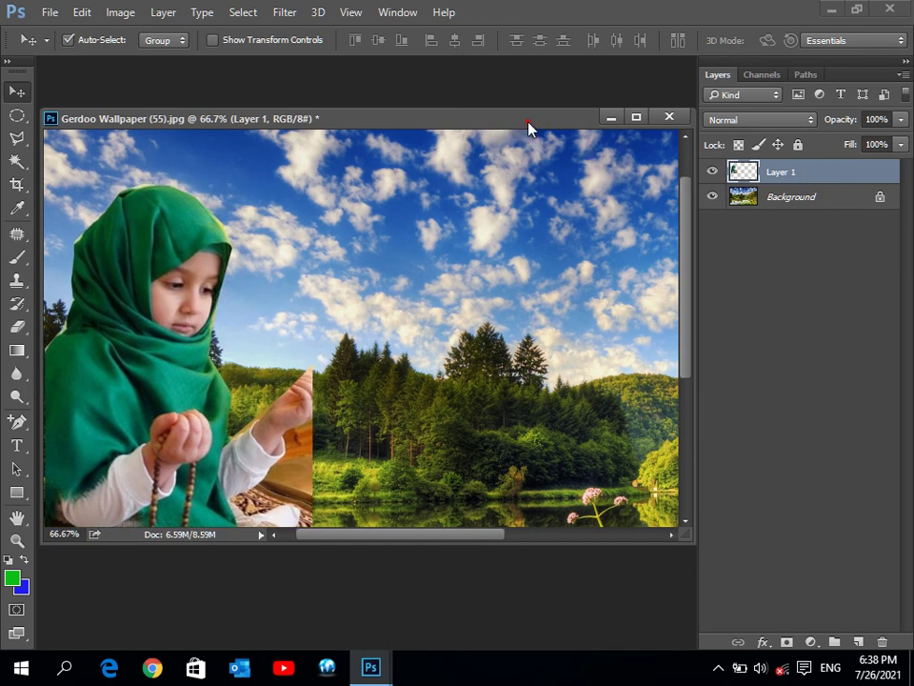
pyautogui.moveTo(529, 127); pyautogui.dragTo(529, 93)
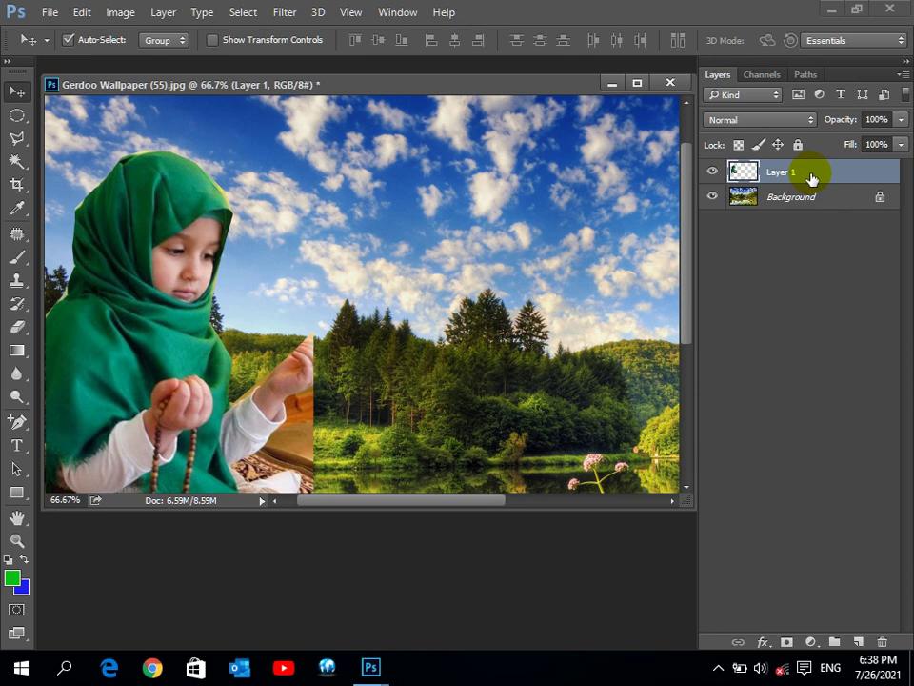
pyautogui.press('ctrl')
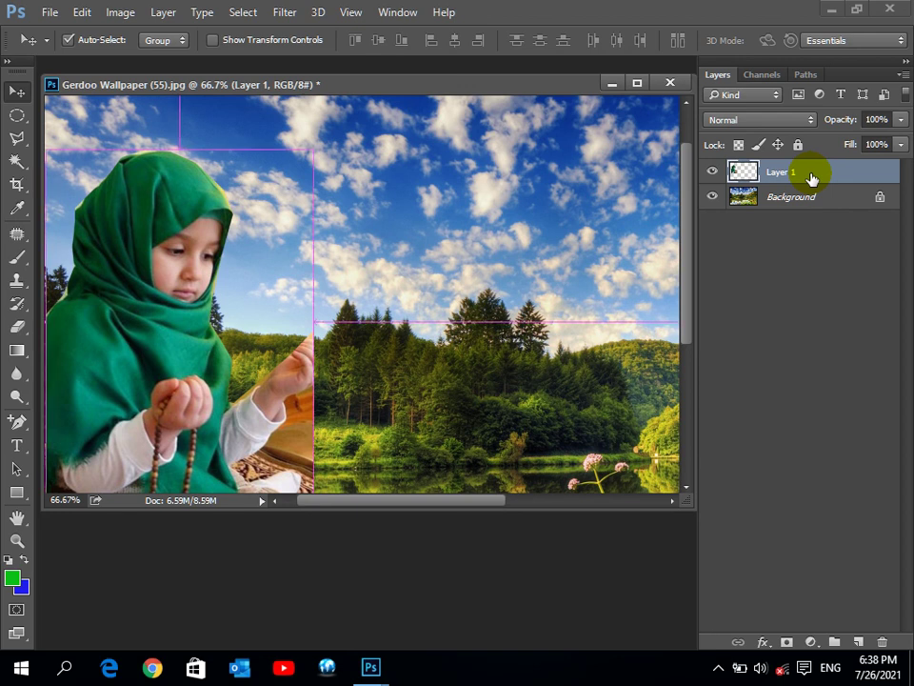
pyautogui.keyDown('ctrl'); pyautogui.click(749, 181); pyautogui.keyUp('ctrl')
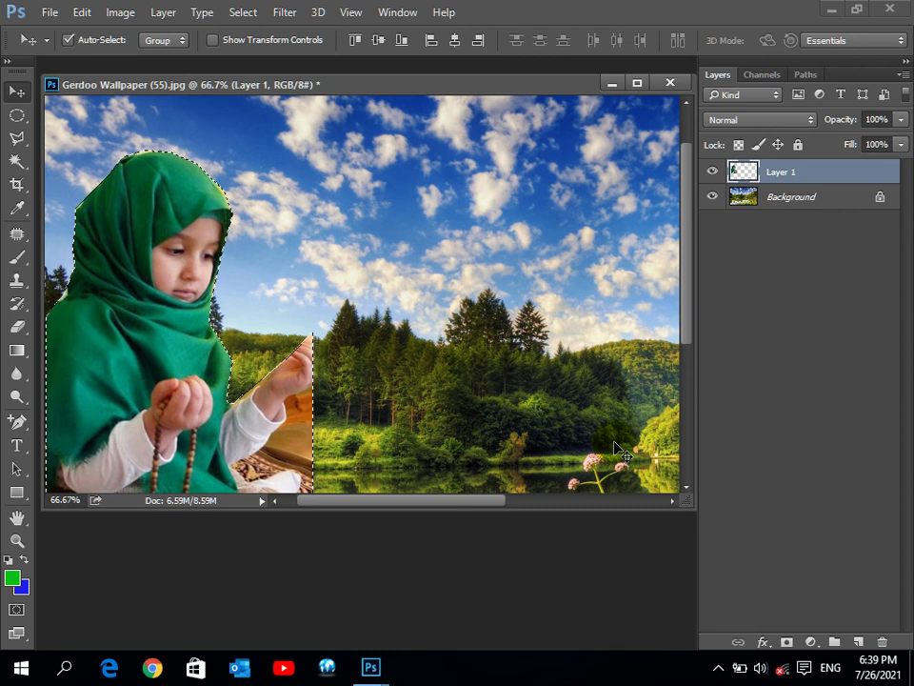
pyautogui.hotkey('ctrl', 'd')
# - Drag the girl right and then upward until she sits above the lake
pyautogui.moveTo(164, 219); pyautogui.dragTo(228, 207)
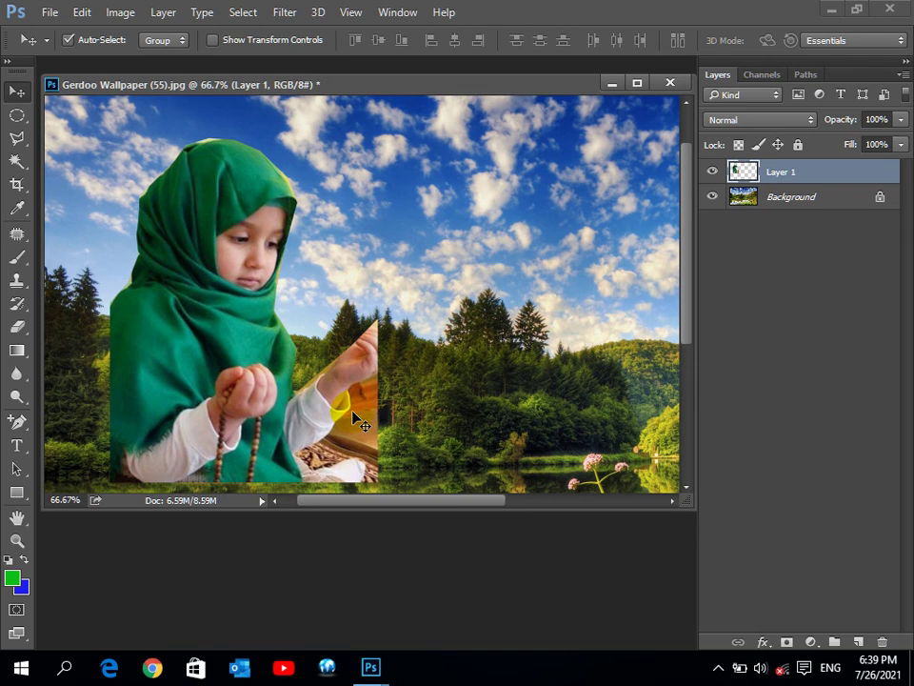
pyautogui.moveTo(237, 351); pyautogui.dragTo(222, 308)
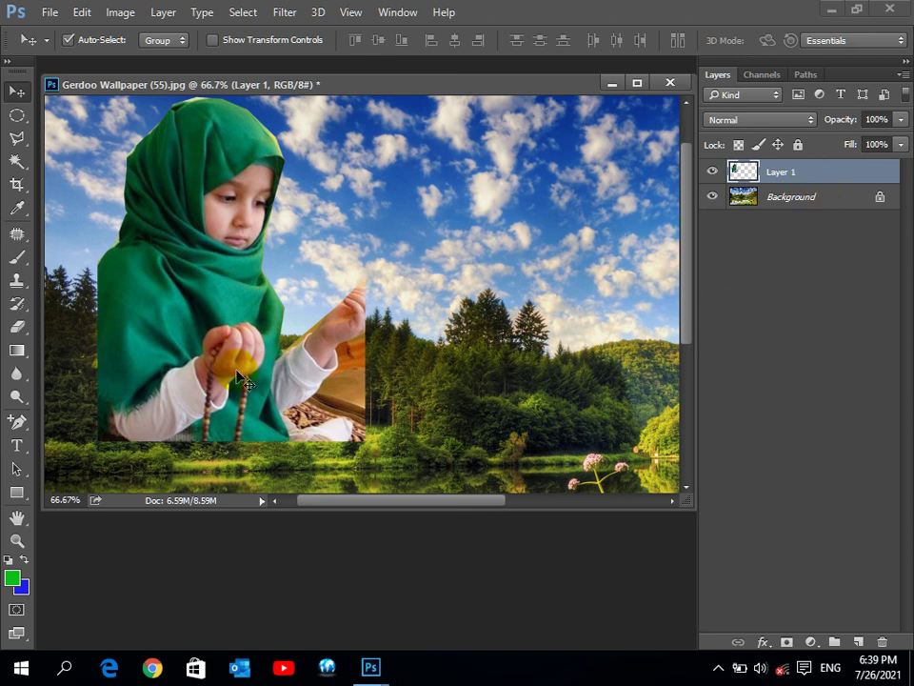
pyautogui.moveTo(245, 367); pyautogui.dragTo(225, 352)
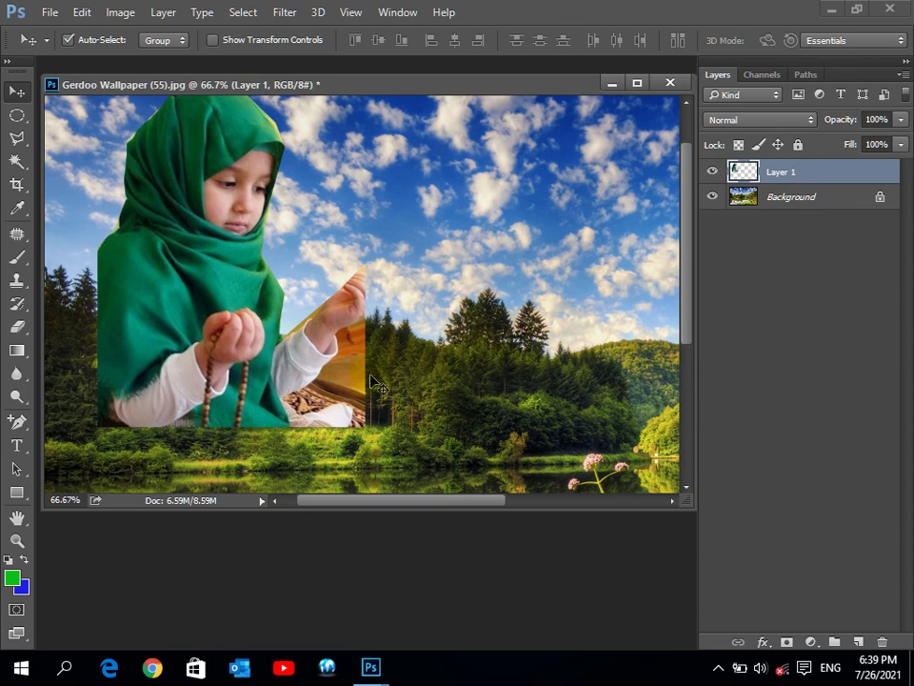
# - Outline the leftover wall piece beside the raised hand, delete it, and deselect
pyautogui.click(16, 139)
pyautogui.click(364, 312)
pyautogui.click(343, 331)
pyautogui.click(353, 480)
pyautogui.click(405, 421)
pyautogui.click(407, 289)
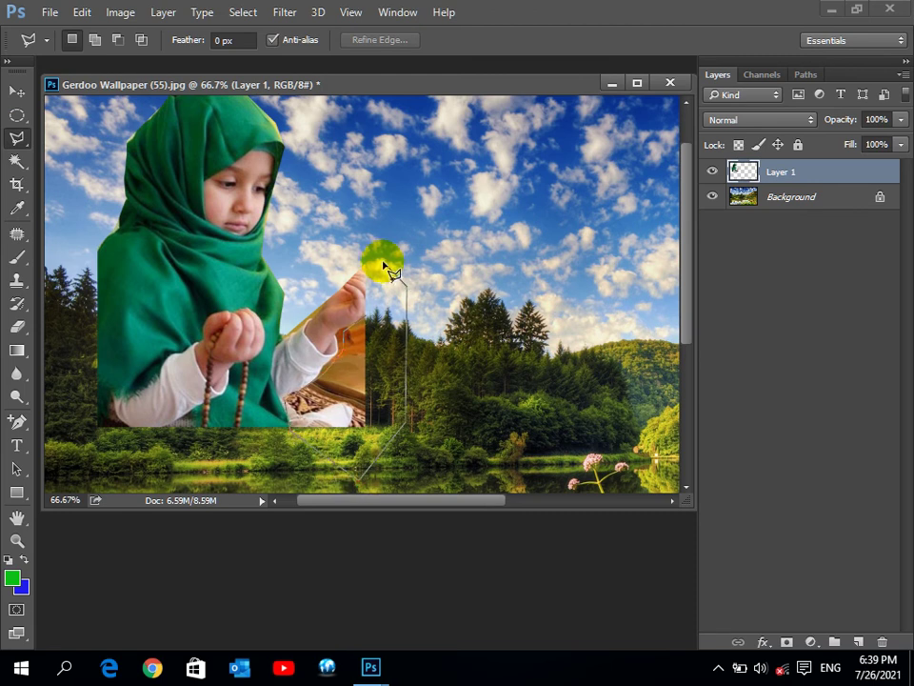
pyautogui.click(367, 319)
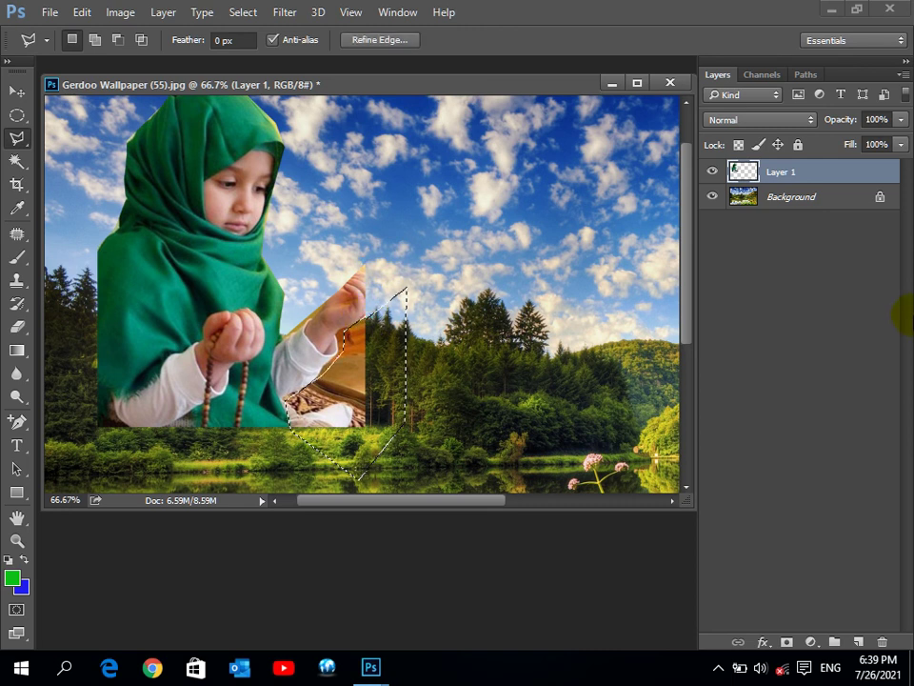
pyautogui.press('Delete')
pyautogui.hotkey('ctrl', 'd')
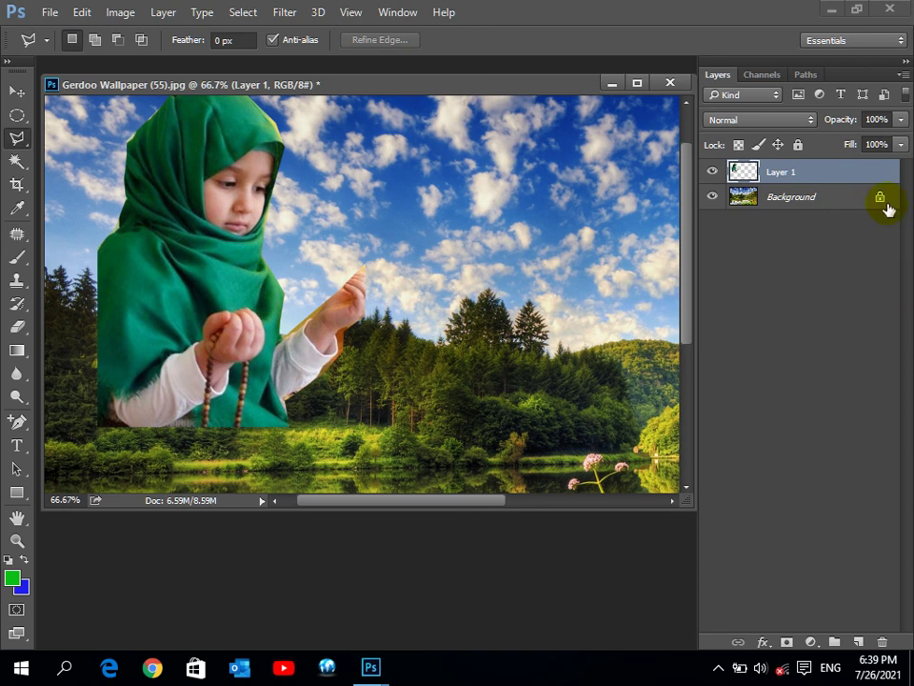
# - Load Layer 1's selection and move the girl down into the bottom-left corner
pyautogui.keyDown('ctrl'); pyautogui.click(742, 177); pyautogui.keyUp('ctrl')
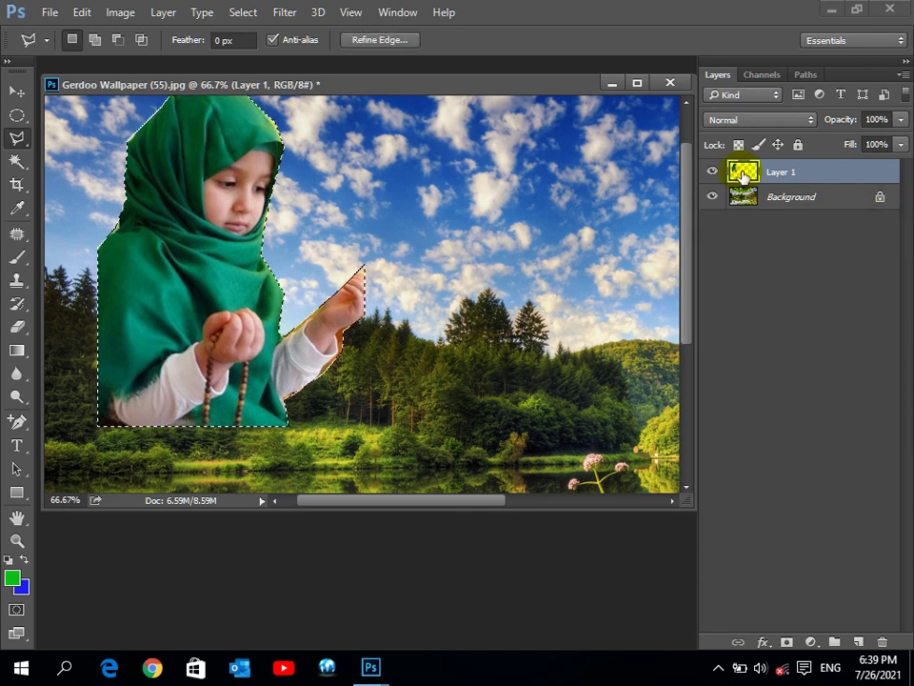
pyautogui.click(15, 91)
pyautogui.moveTo(227, 198)
pyautogui.mouseDown()
pyautogui.moveTo(160, 243)
pyautogui.moveTo(169, 255)
pyautogui.mouseUp()
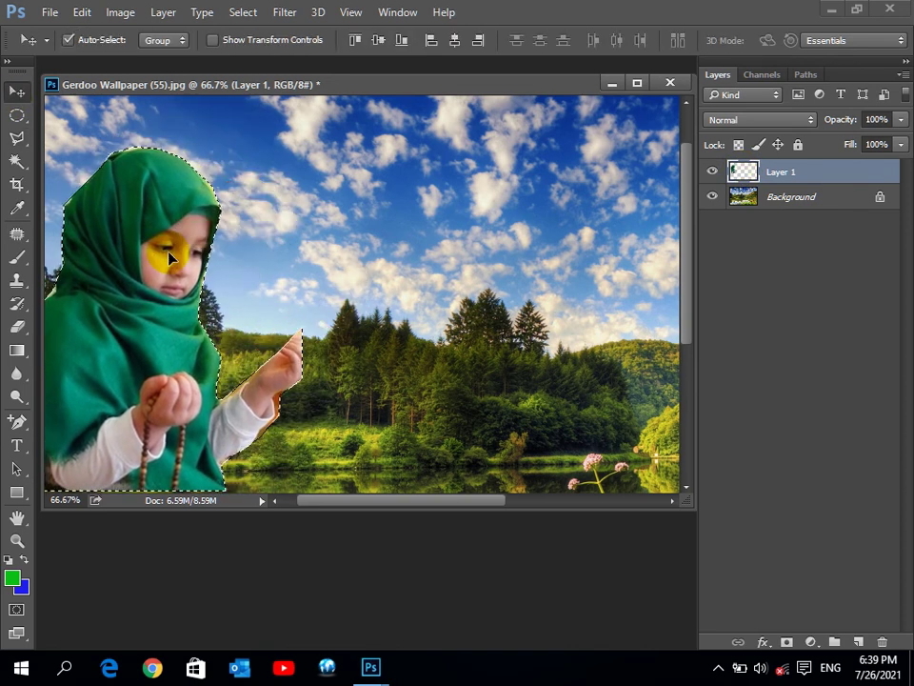
pyautogui.hotkey('ctrl', 'd')
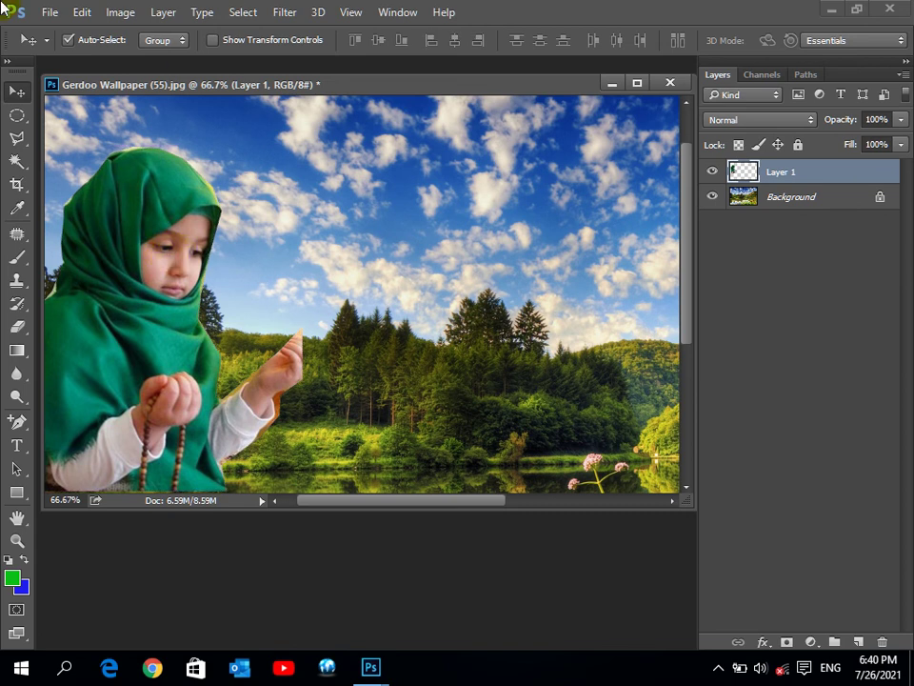
# - Browse the selection and healing tool flyouts without changing tools
pyautogui.click(16, 113)
pyautogui.click(17, 136)
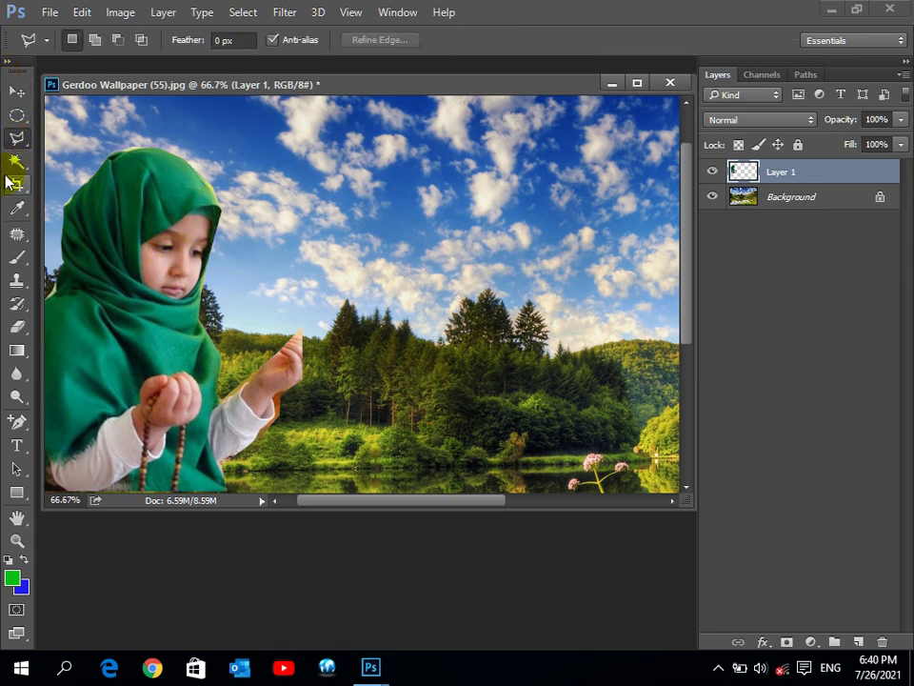
pyautogui.click(15, 164)
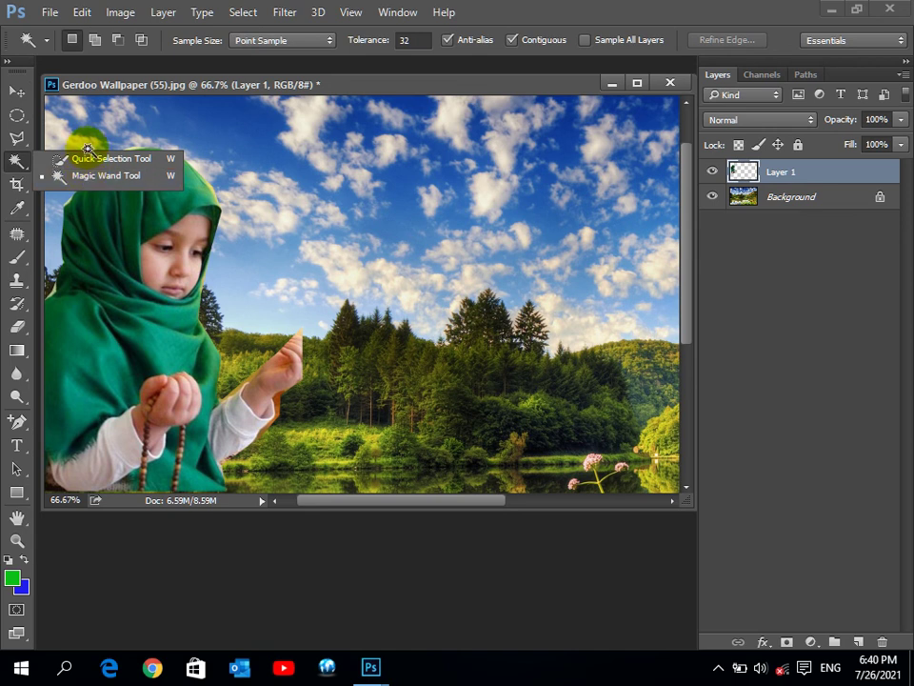
pyautogui.click(16, 233)
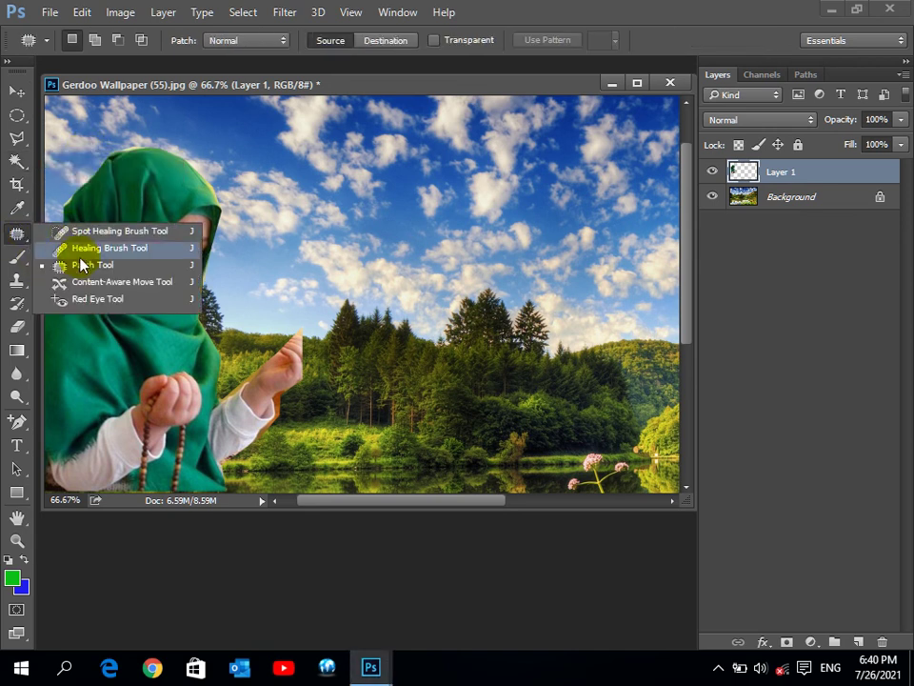
pyautogui.click(190, 91)
# - Glance at the Select menu, then quit Photoshop without saving changes
pyautogui.click(245, 13)
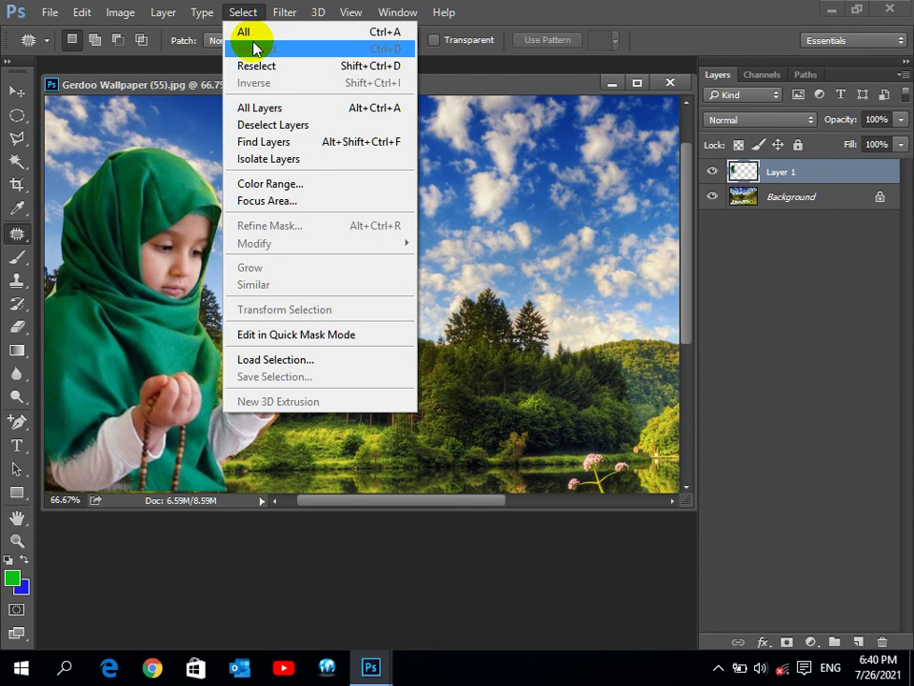
pyautogui.click(502, 8)
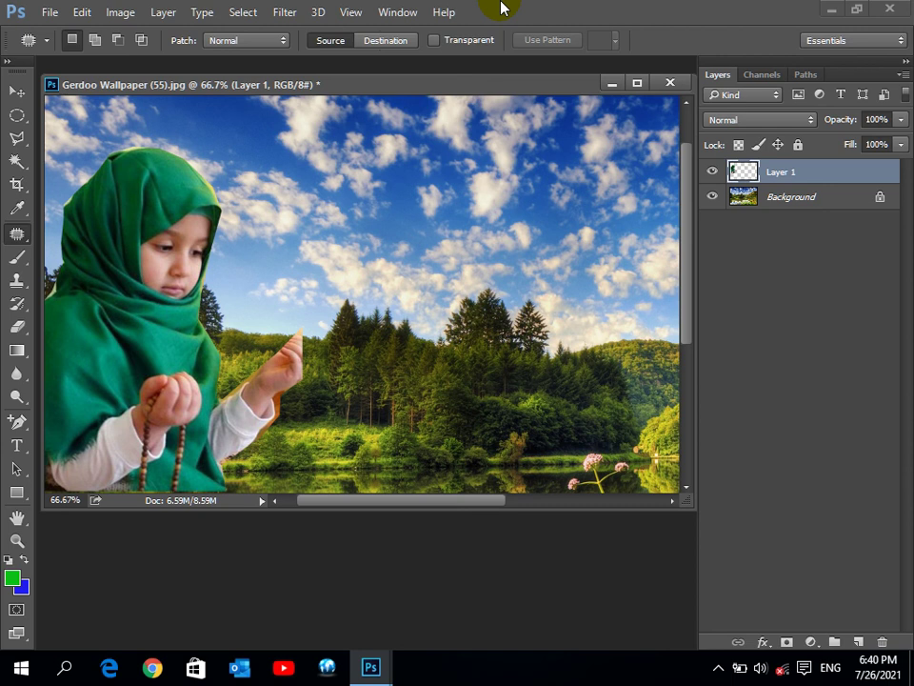
pyautogui.click(889, 9)
pyautogui.click(458, 270)
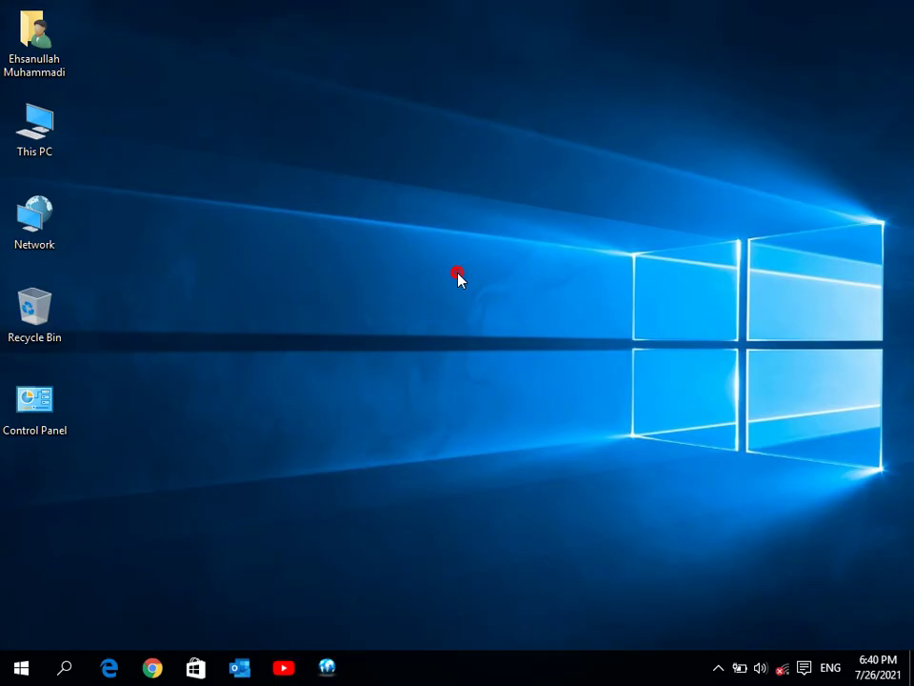